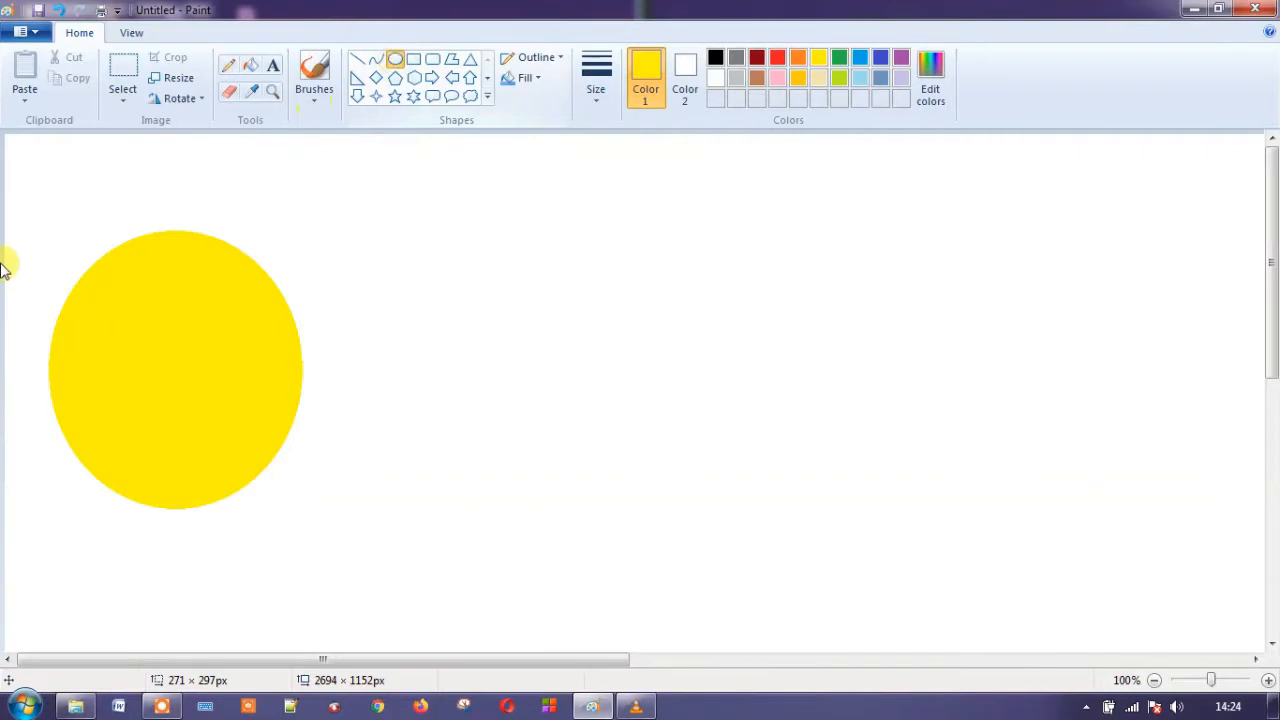
- Turn on transparent selection and select the yellow circle with a rectangular selection of about 304 × 321 px
{"action": "left_click", "coordinate": [121, 104]}
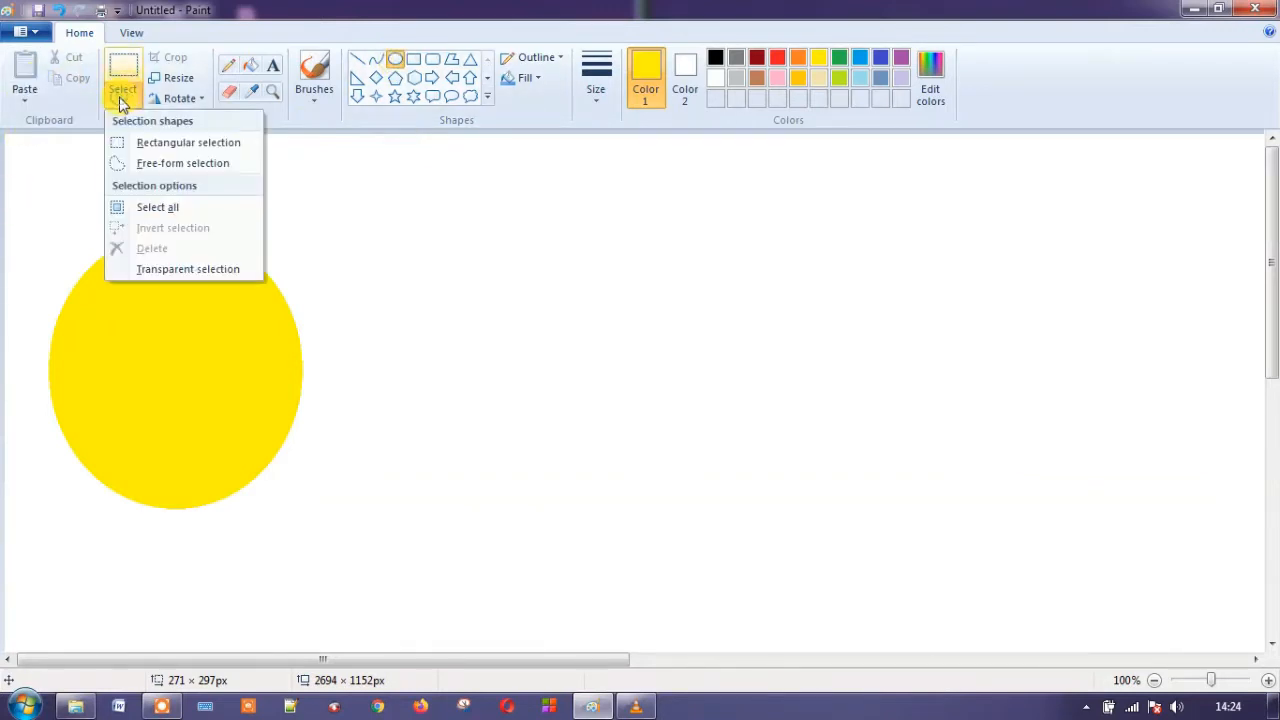
{"action": "left_click", "coordinate": [157, 145]}
{"action": "left_click", "coordinate": [124, 102]}
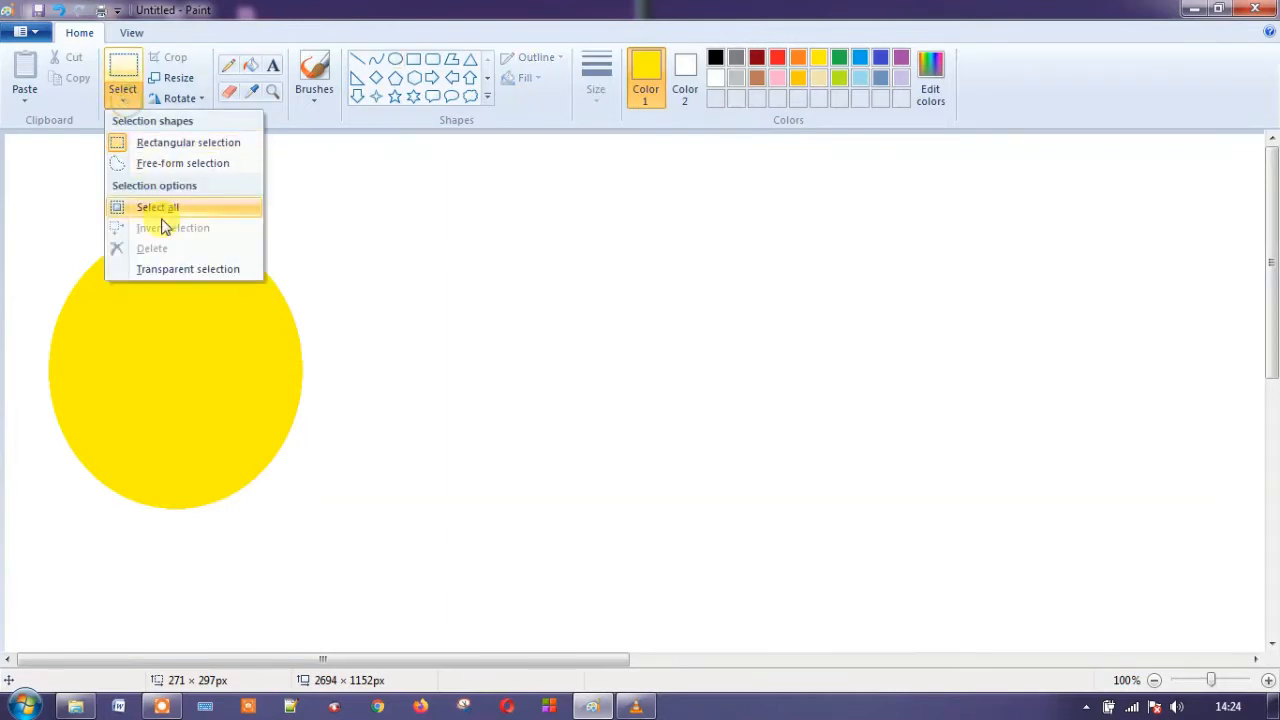
{"action": "left_click", "coordinate": [119, 269]}
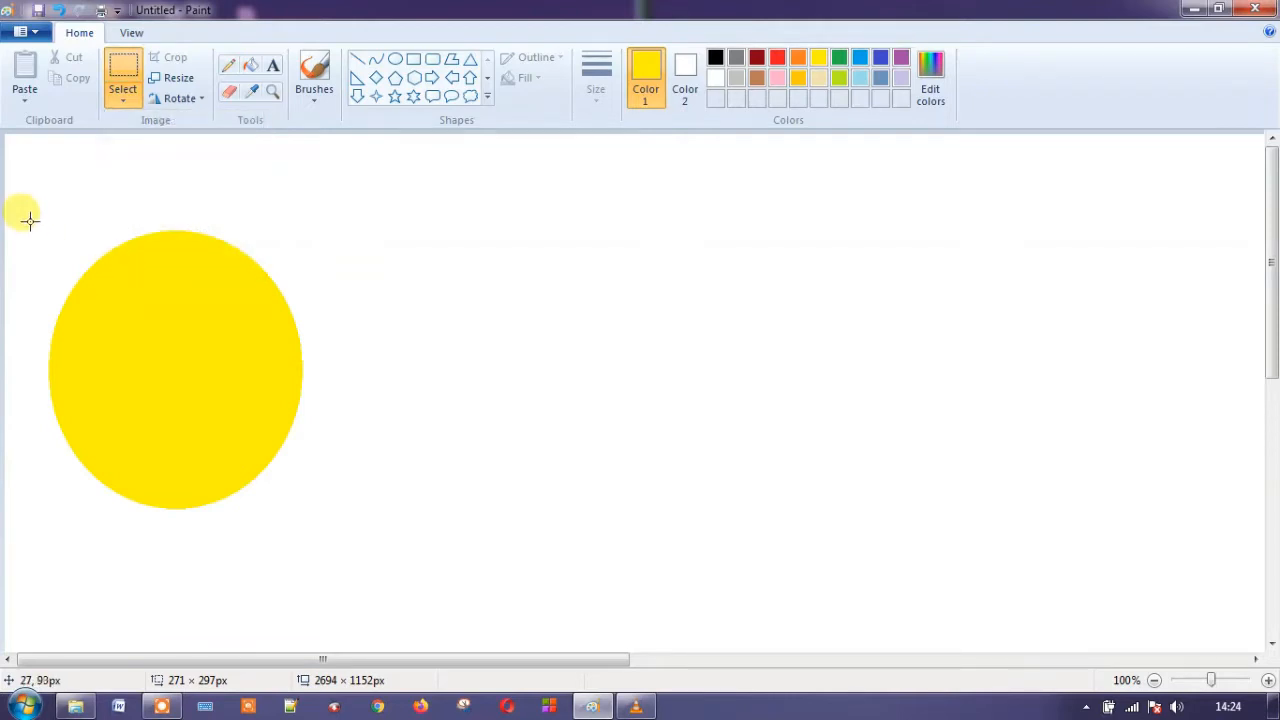
{"action": "left_click_drag", "start_coordinate": [30, 222], "coordinate": [316, 522]}
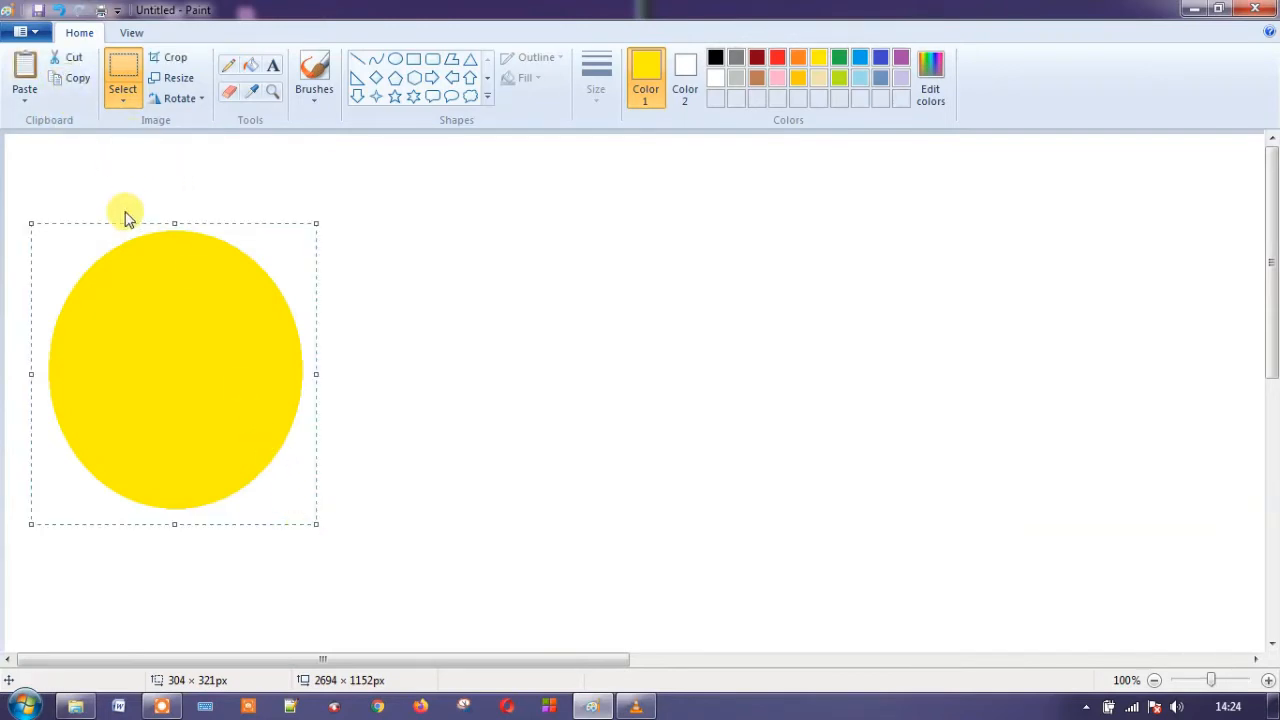
- Paste three copies of the yellow circle and line them up beside the original in a row of four
{"action": "left_click", "coordinate": [25, 80]}
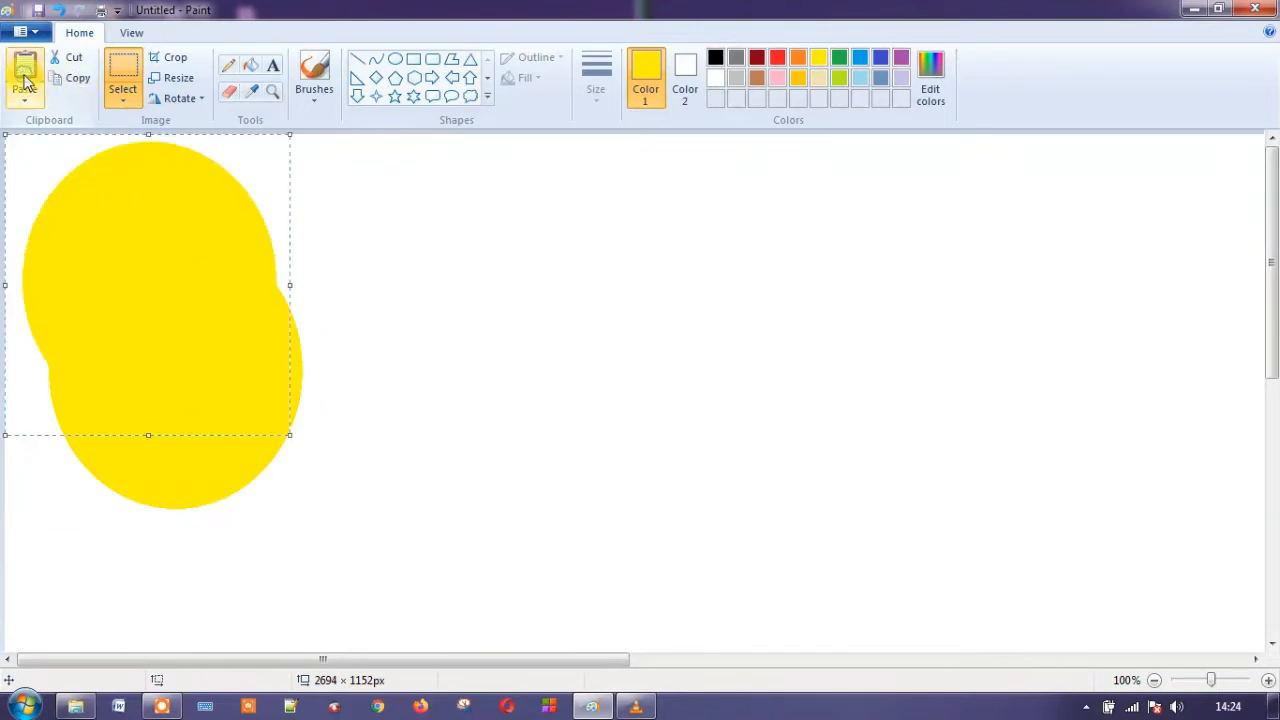
{"action": "left_click_drag", "start_coordinate": [183, 243], "coordinate": [527, 327]}
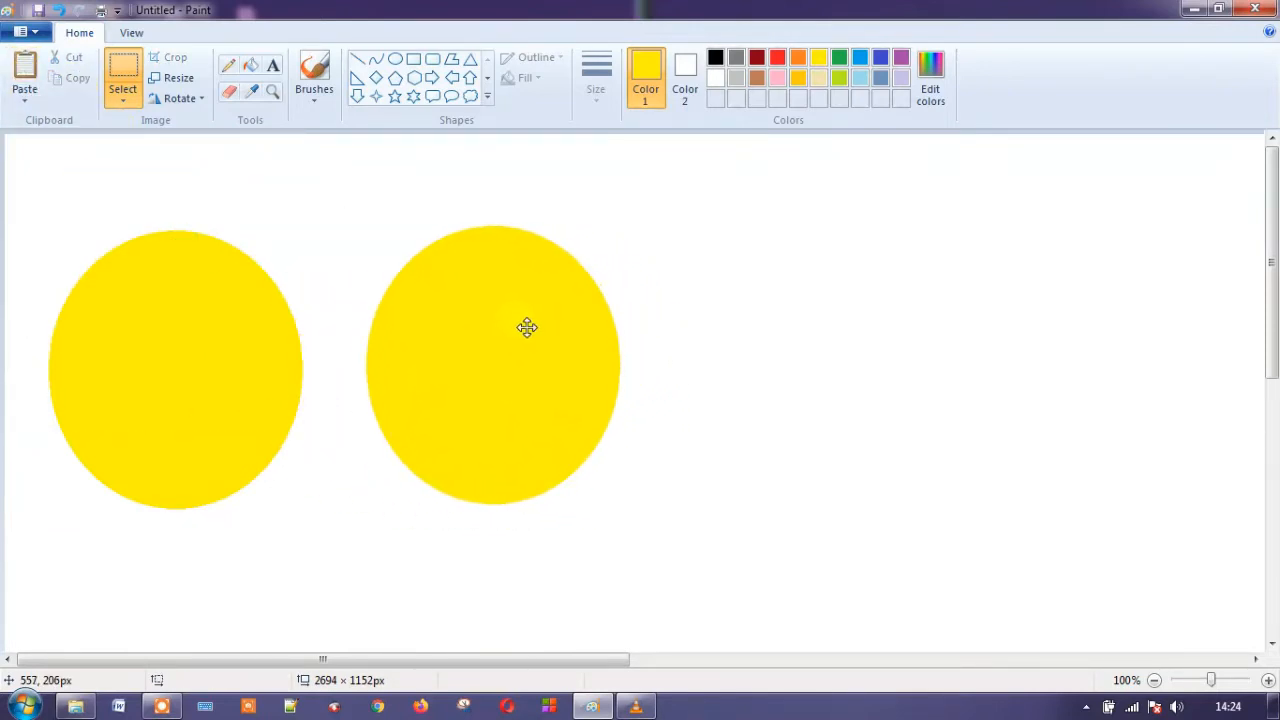
{"action": "left_click", "coordinate": [24, 82]}
{"action": "left_click_drag", "start_coordinate": [160, 223], "coordinate": [769, 297]}
{"action": "left_click", "coordinate": [24, 65]}
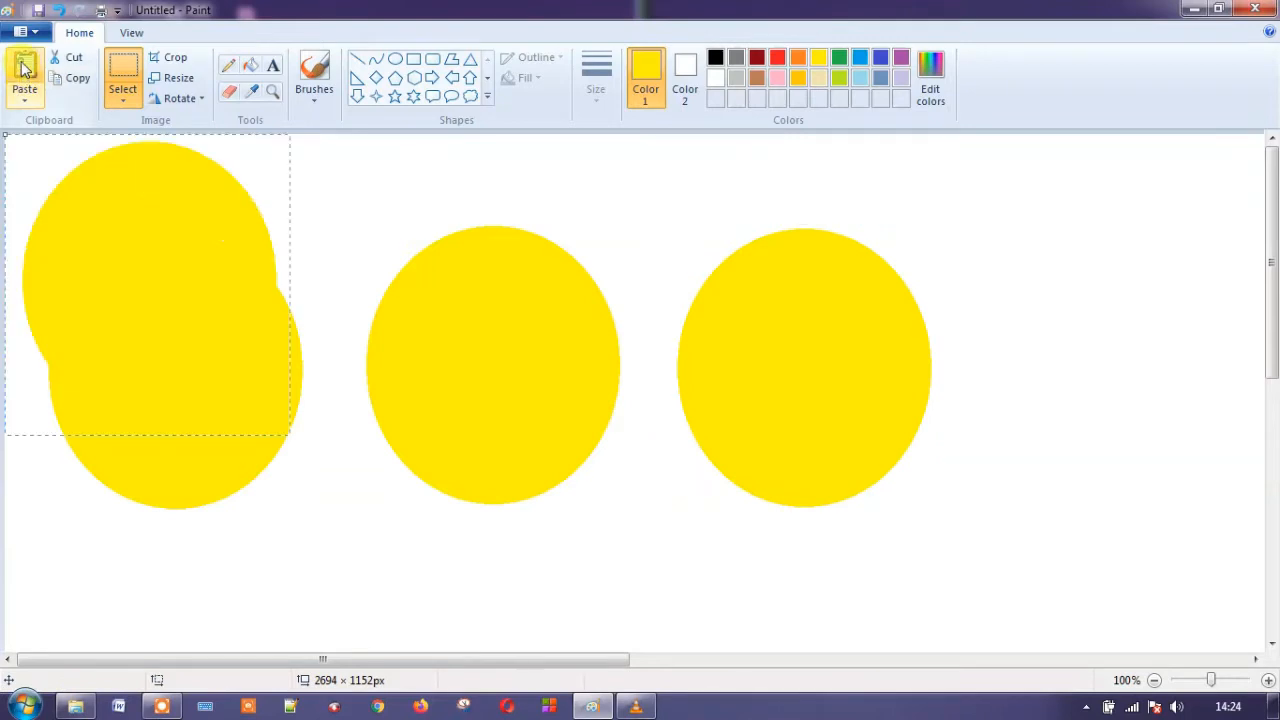
{"action": "left_click_drag", "start_coordinate": [97, 194], "coordinate": [1068, 286]}
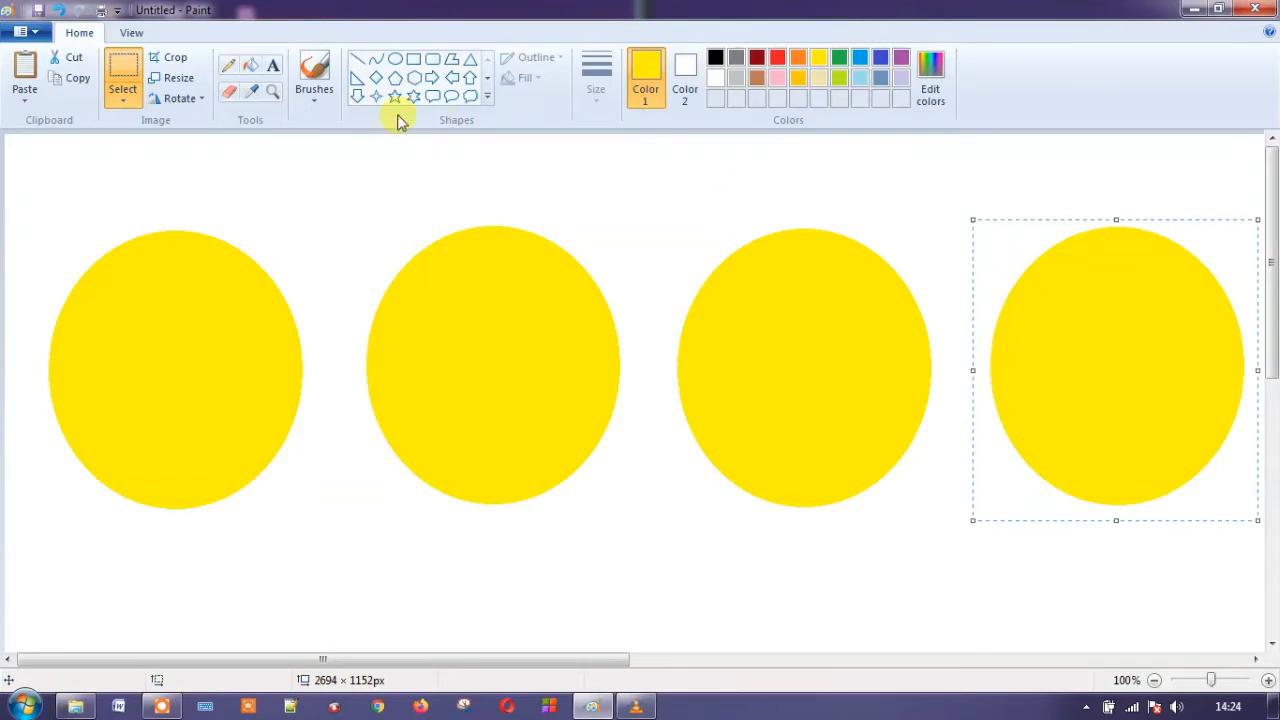
- Draw a small circle about 47 × 46 px above the gap between the first two yellow circles, with black outline and black fill
{"action": "left_click", "coordinate": [396, 62]}
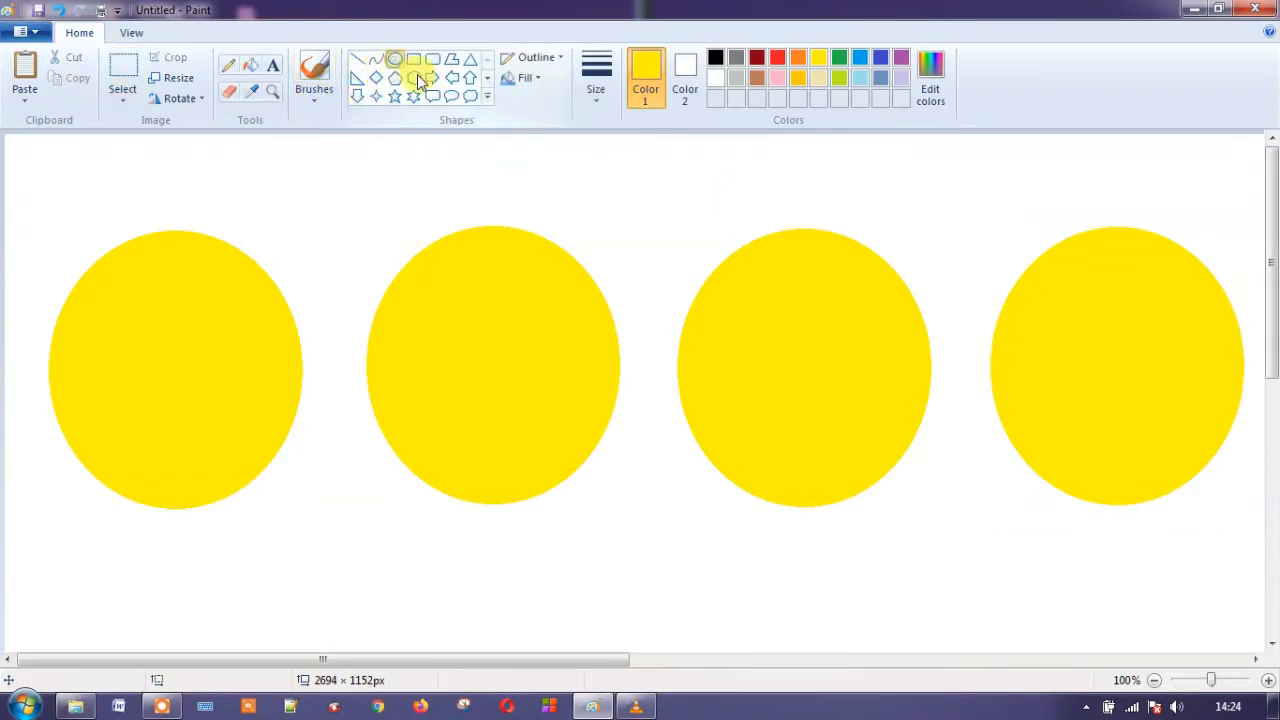
{"action": "left_click_drag", "start_coordinate": [289, 167], "coordinate": [328, 205]}
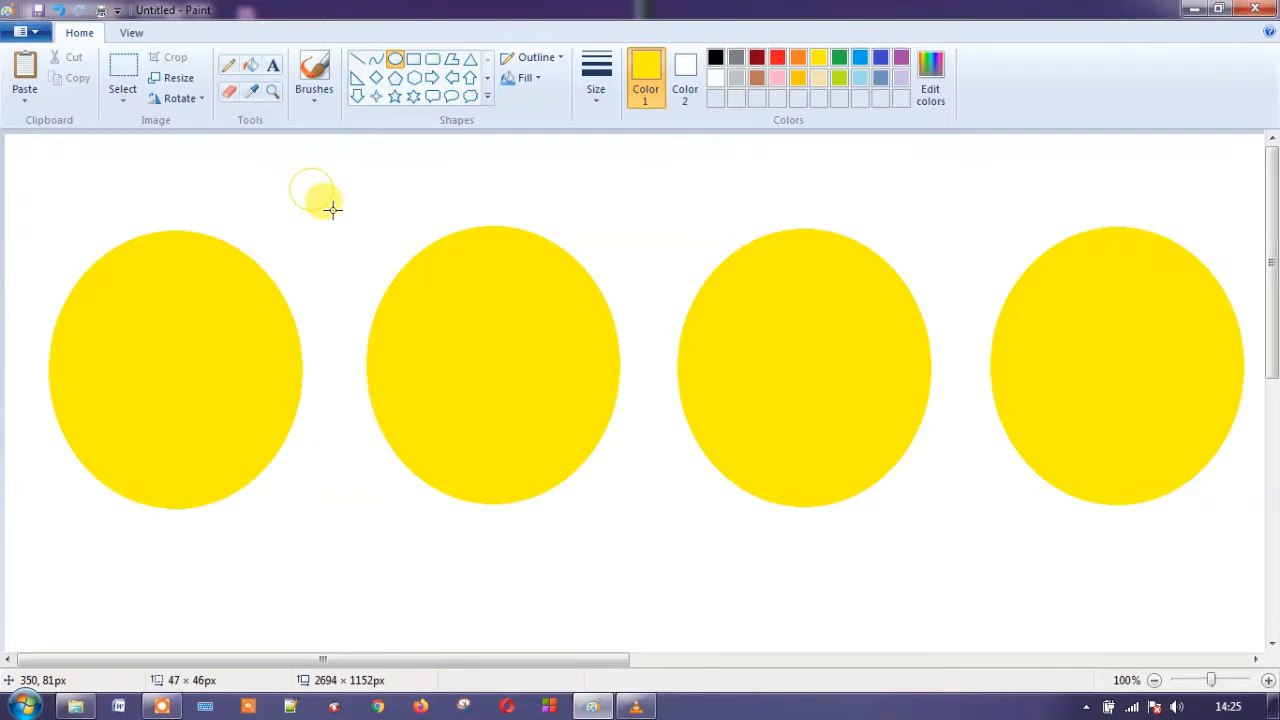
{"action": "left_click_drag", "start_coordinate": [333, 208], "coordinate": [333, 208]}
{"action": "left_click", "coordinate": [715, 57]}
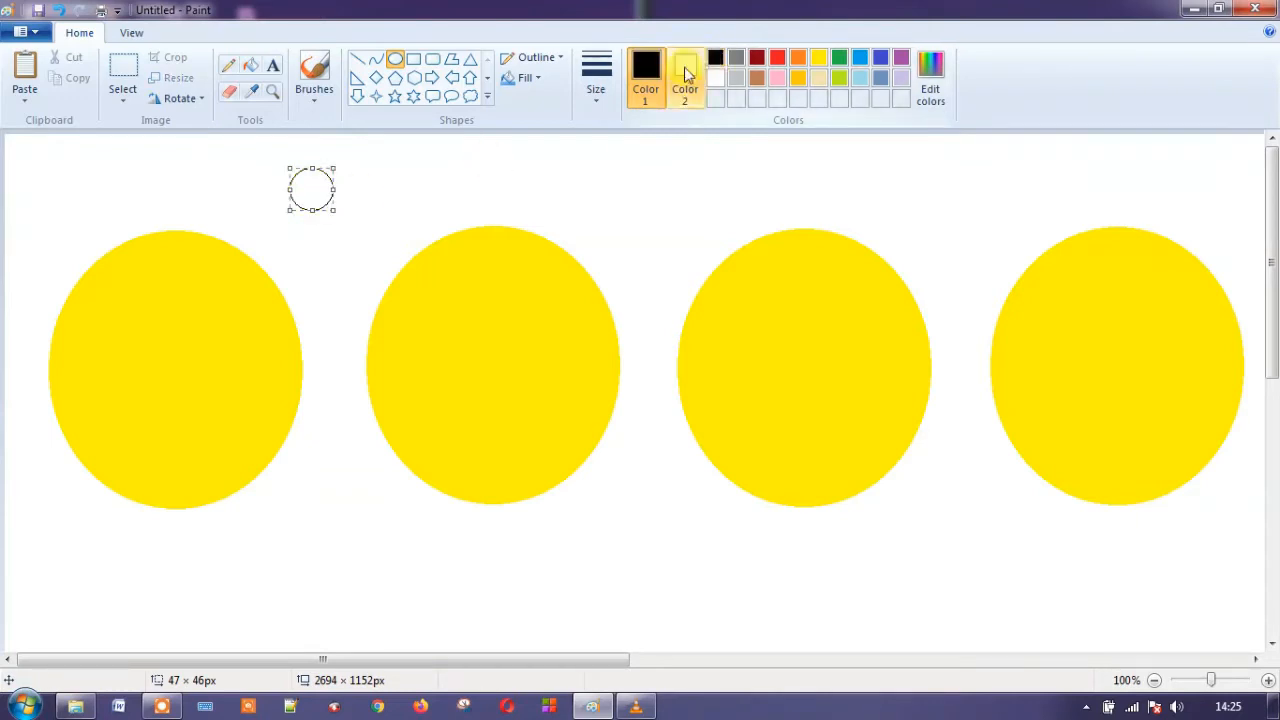
{"action": "left_click", "coordinate": [250, 66]}
{"action": "left_click", "coordinate": [312, 190]}
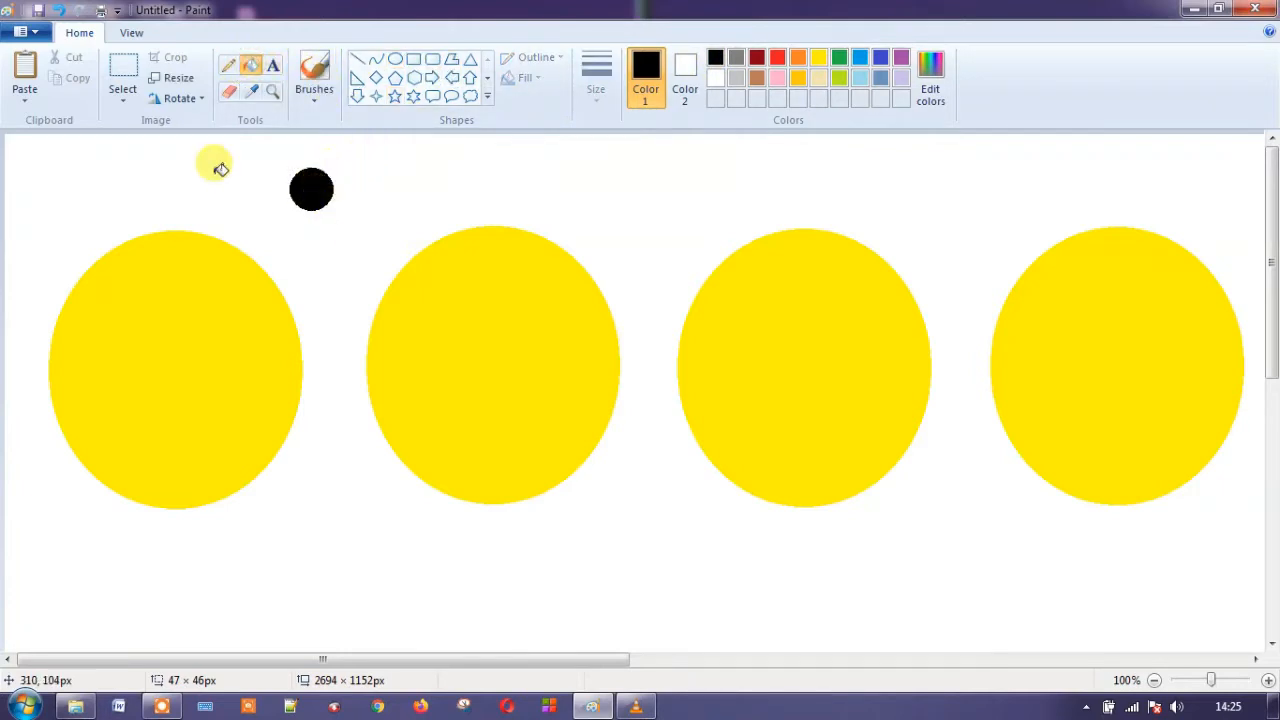
- Select the small black circle with a rectangular selection and copy it
{"action": "left_click", "coordinate": [122, 90]}
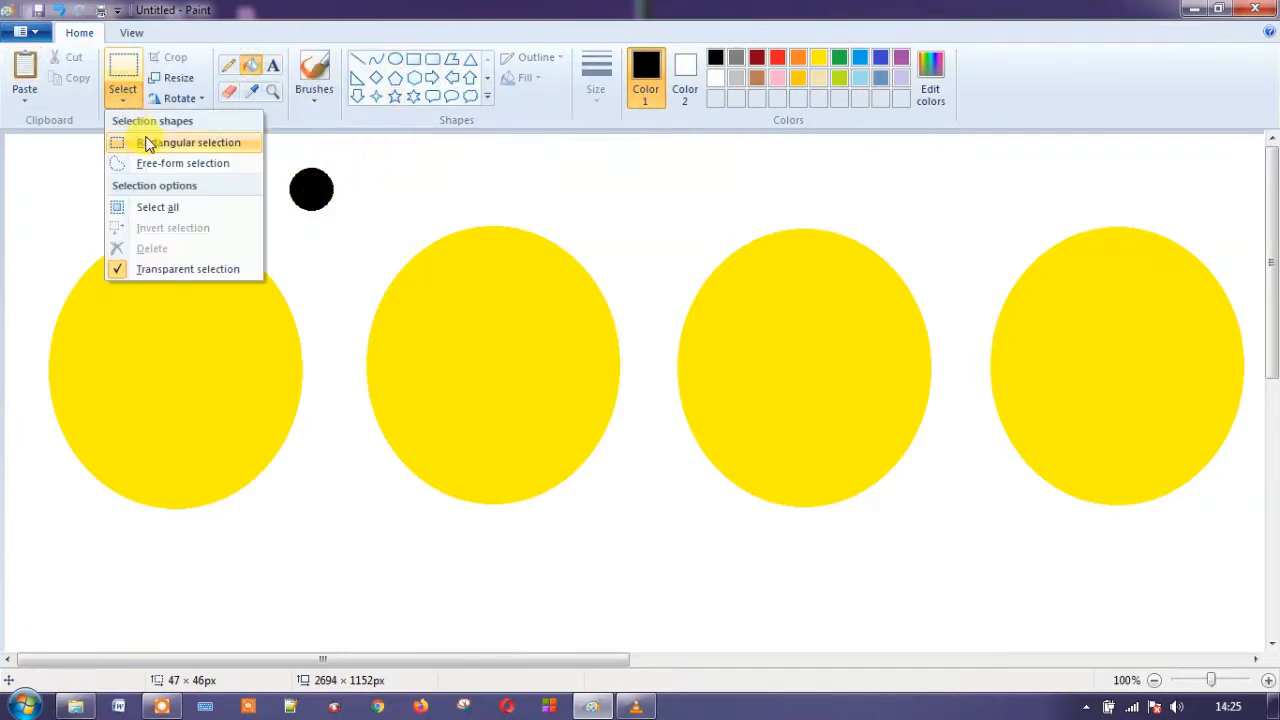
{"action": "left_click", "coordinate": [148, 143]}
{"action": "left_click_drag", "start_coordinate": [283, 162], "coordinate": [345, 219]}
{"action": "left_click", "coordinate": [68, 84]}
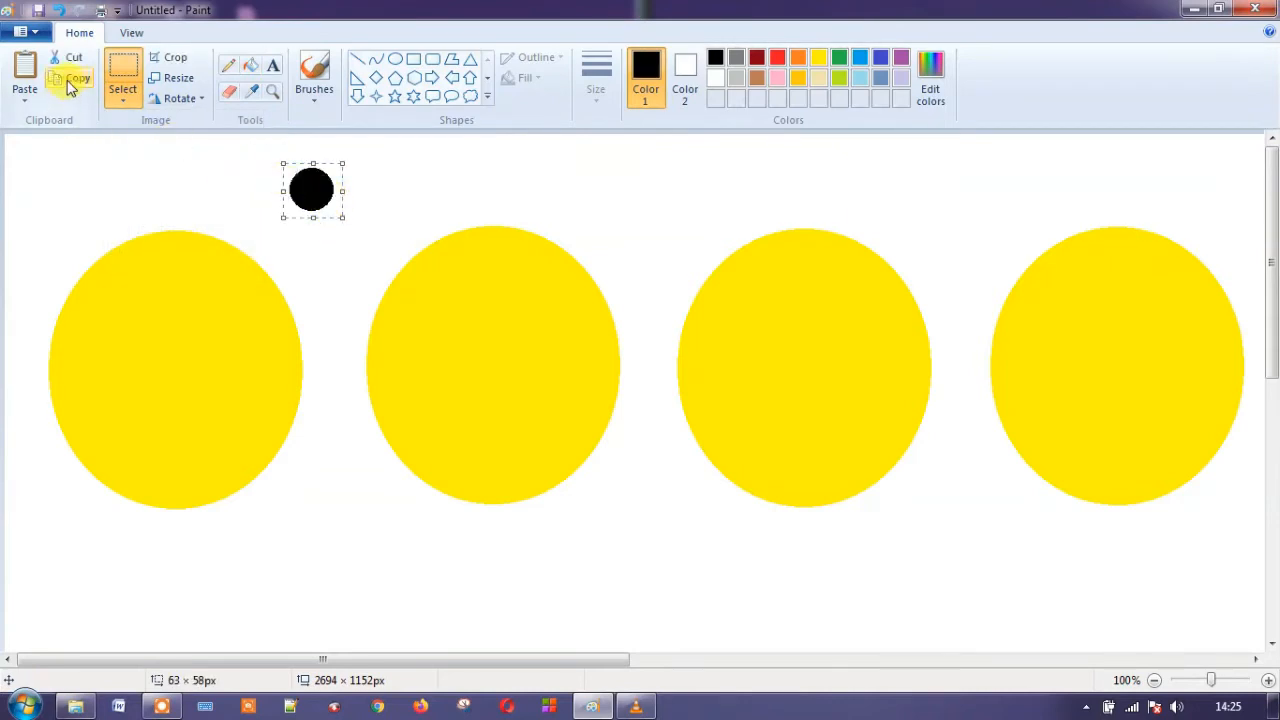
- Paste two copies of the black circle and place them side by side as eyes on the first yellow face
{"action": "left_click", "coordinate": [24, 68]}
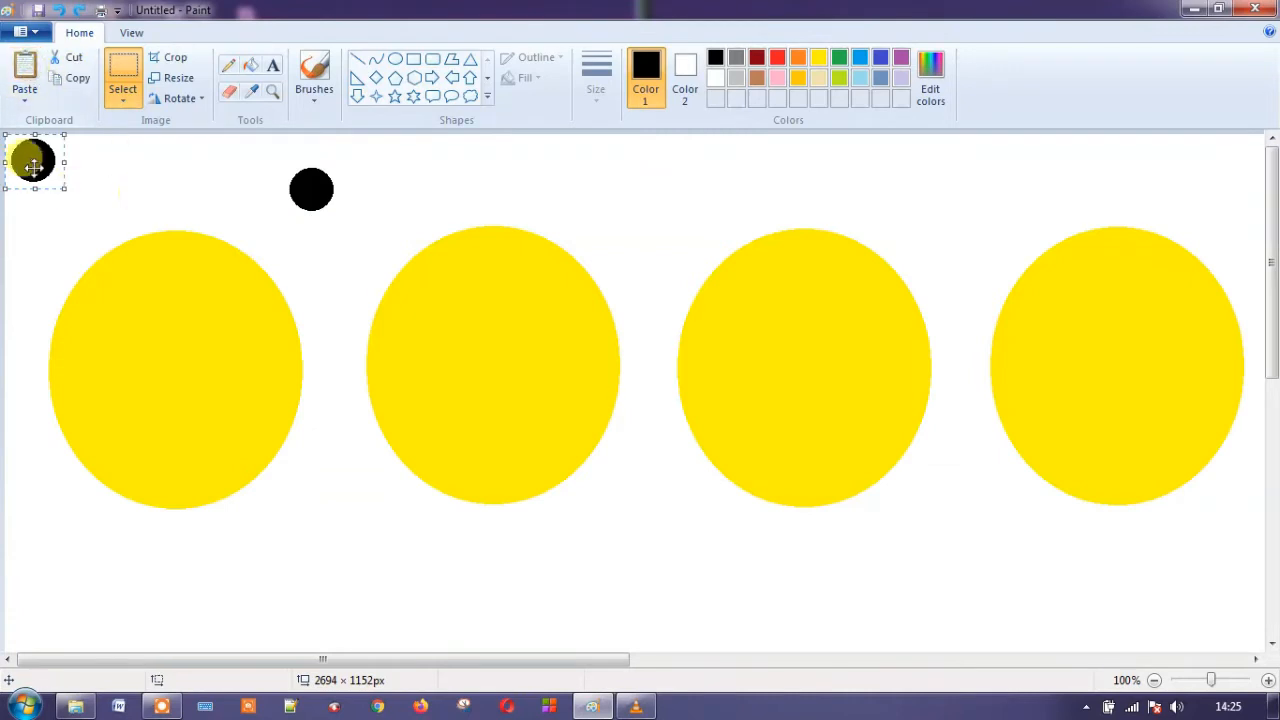
{"action": "left_click_drag", "start_coordinate": [33, 166], "coordinate": [223, 341]}
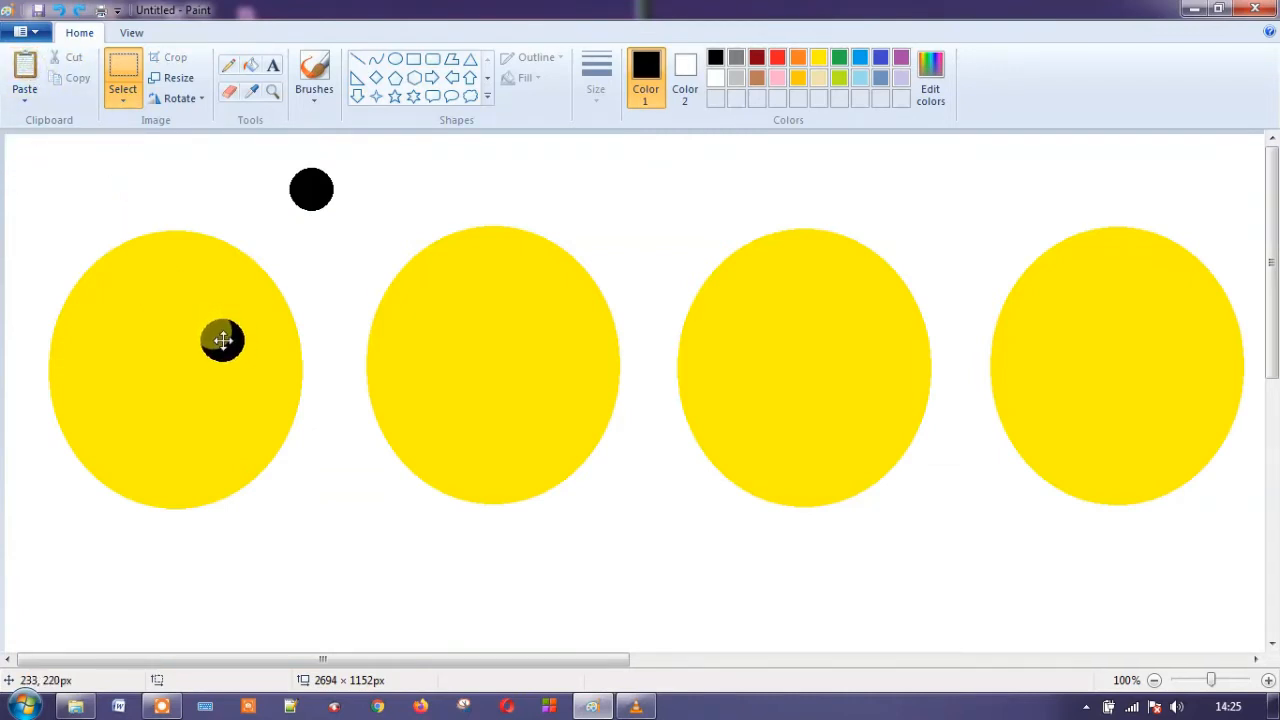
{"action": "left_click", "coordinate": [24, 68]}
{"action": "left_click_drag", "start_coordinate": [43, 184], "coordinate": [121, 346]}
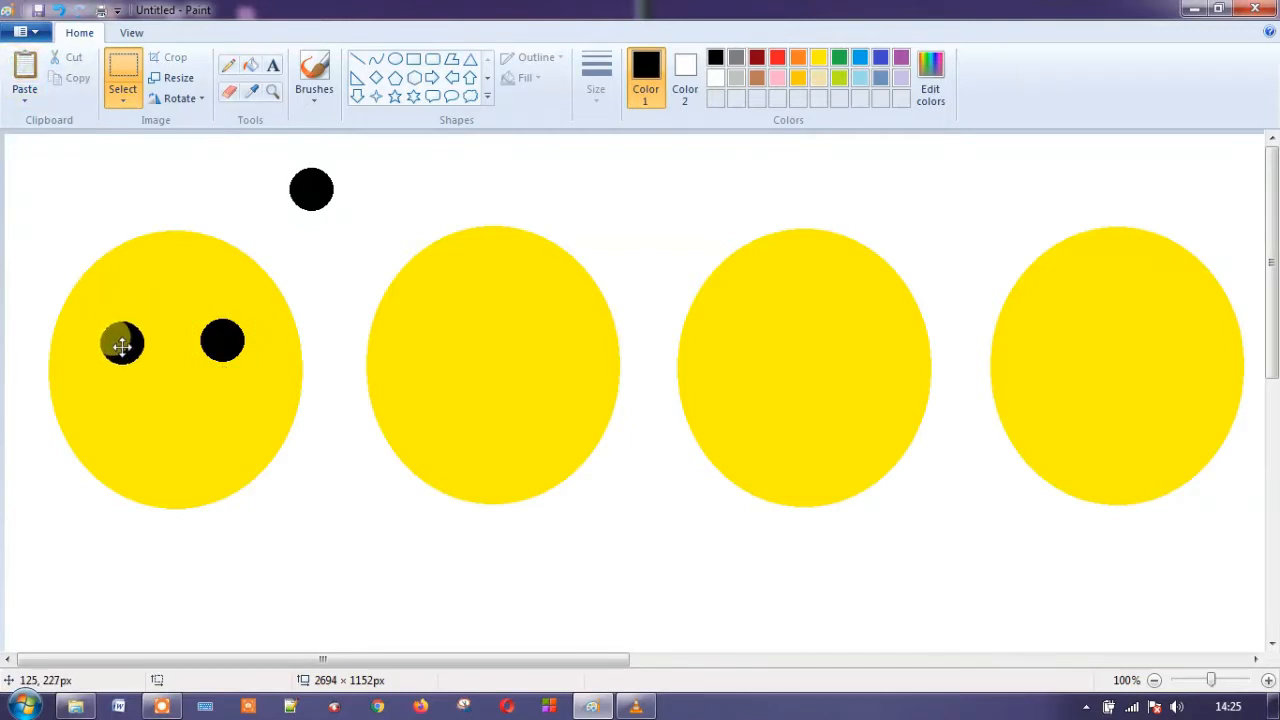
{"action": "left_click_drag", "start_coordinate": [121, 346], "coordinate": [121, 345]}
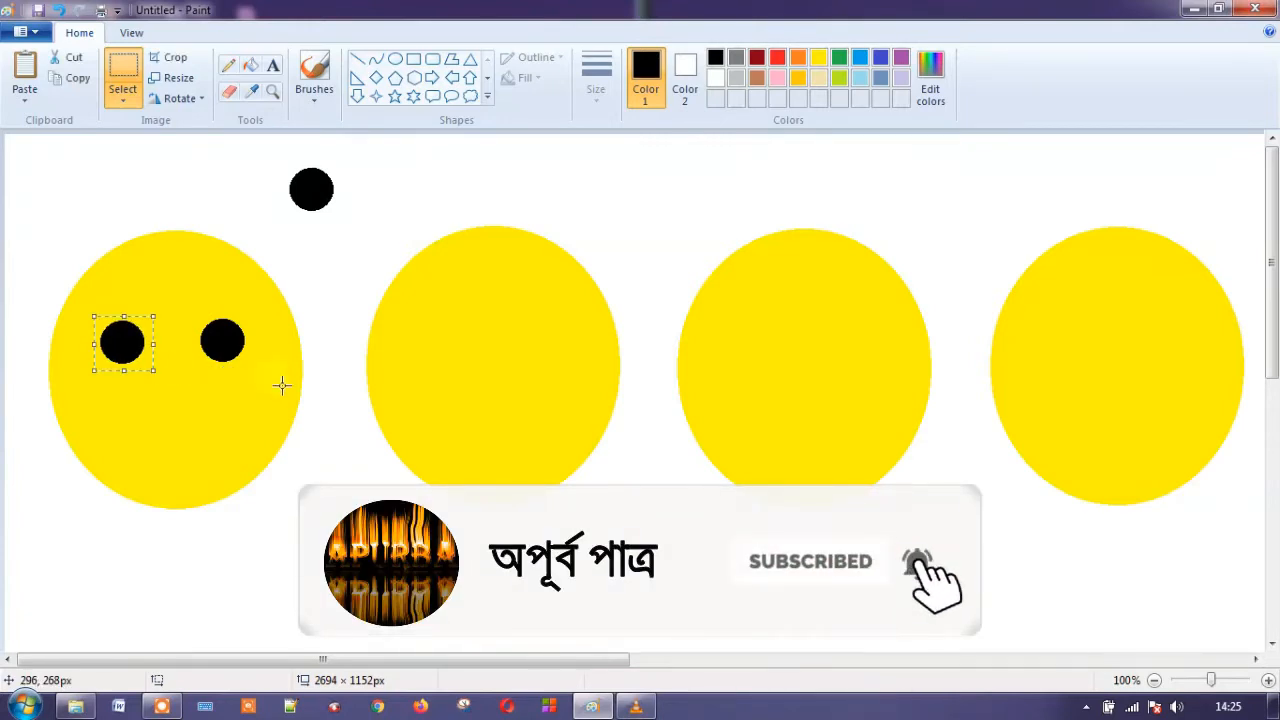
- Paste two more black circles and position them as the eyes of the second yellow face
{"action": "left_click", "coordinate": [24, 70]}
{"action": "left_click_drag", "start_coordinate": [34, 157], "coordinate": [439, 340]}
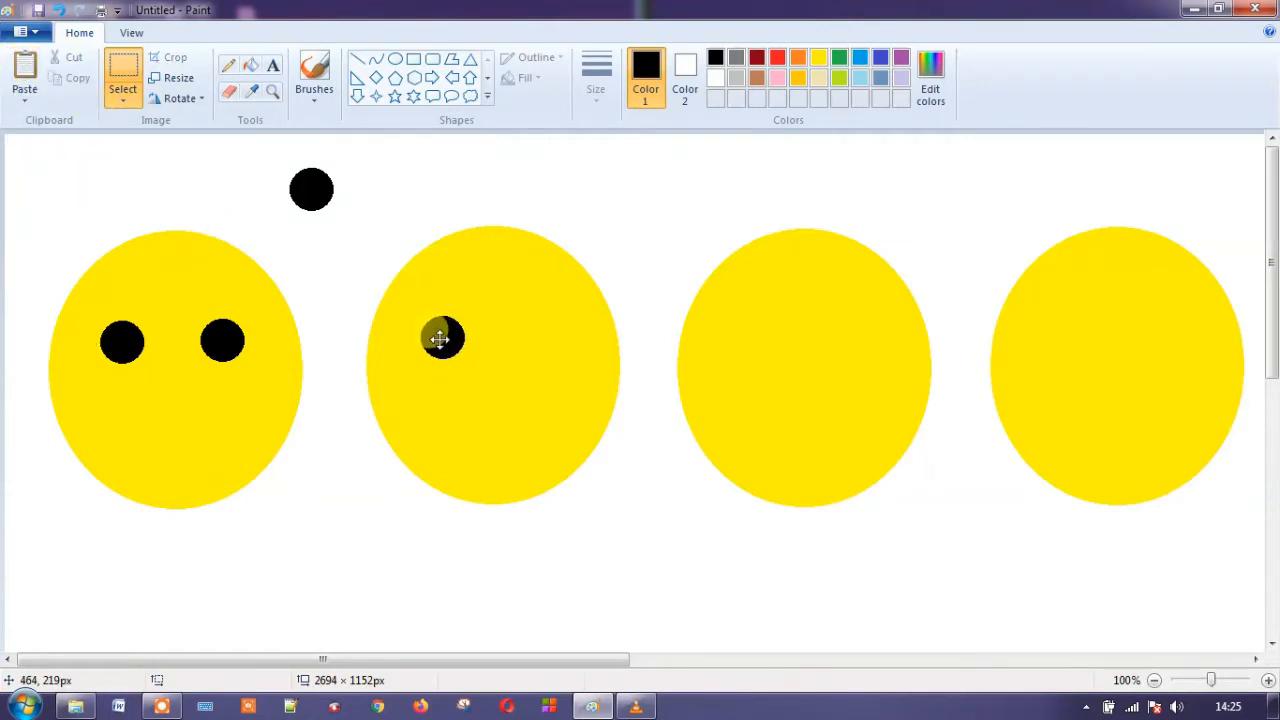
{"action": "left_click_drag", "start_coordinate": [439, 340], "coordinate": [439, 340]}
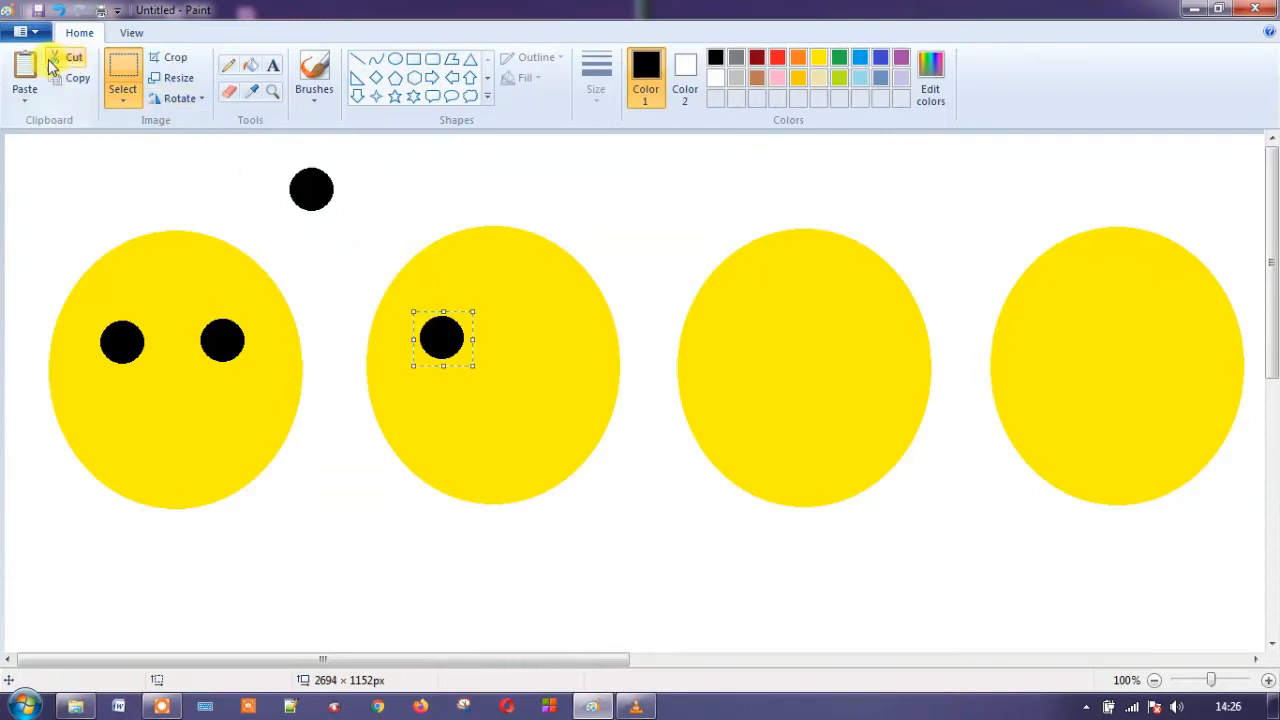
{"action": "left_click", "coordinate": [24, 70]}
{"action": "left_click_drag", "start_coordinate": [34, 157], "coordinate": [558, 333]}
- Paste further copies of the black circle as pairs of eyes on the third and fourth yellow faces
{"action": "left_click", "coordinate": [43, 54]}
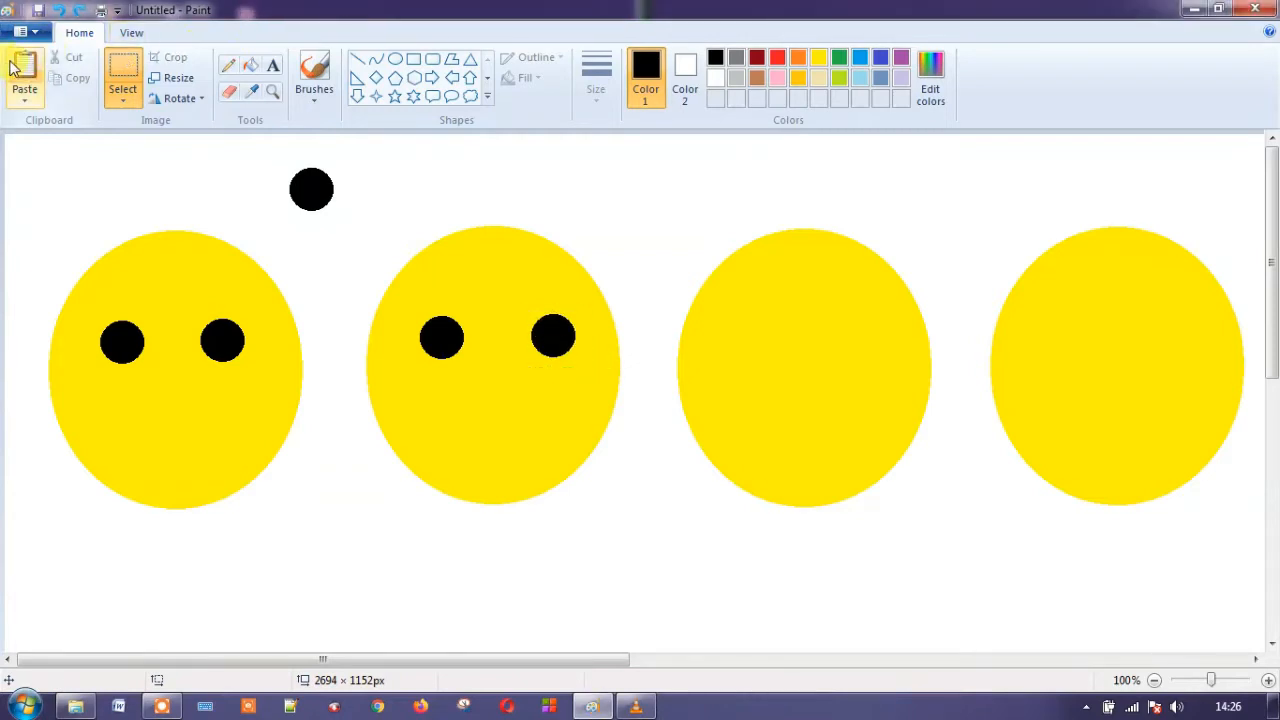
{"action": "left_click", "coordinate": [14, 66]}
{"action": "left_click_drag", "start_coordinate": [30, 155], "coordinate": [1069, 330]}
{"action": "left_click", "coordinate": [18, 68]}
{"action": "left_click", "coordinate": [14, 70]}
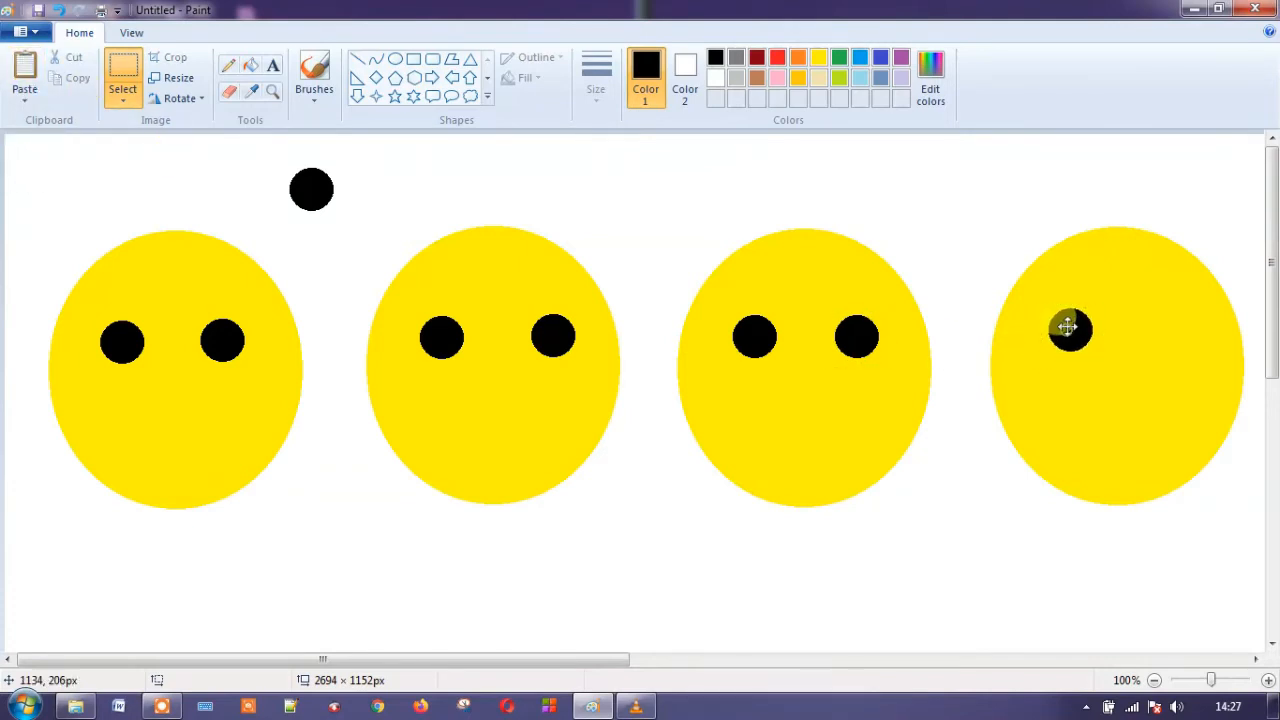
{"action": "left_click", "coordinate": [18, 68]}
{"action": "left_click_drag", "start_coordinate": [33, 157], "coordinate": [1185, 330]}
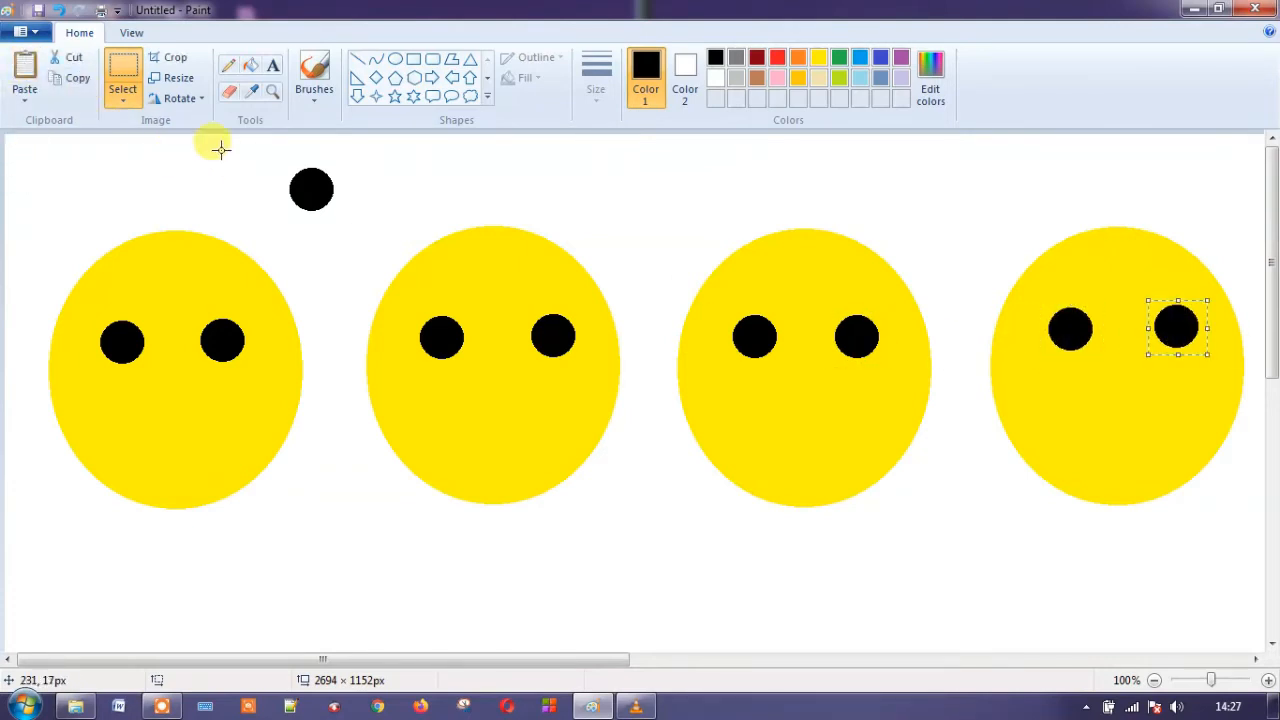
- Draw a smile-shaped curve about 178 px wide, bowed downward, in the blank area above the second and third faces
{"action": "left_click", "coordinate": [376, 62]}
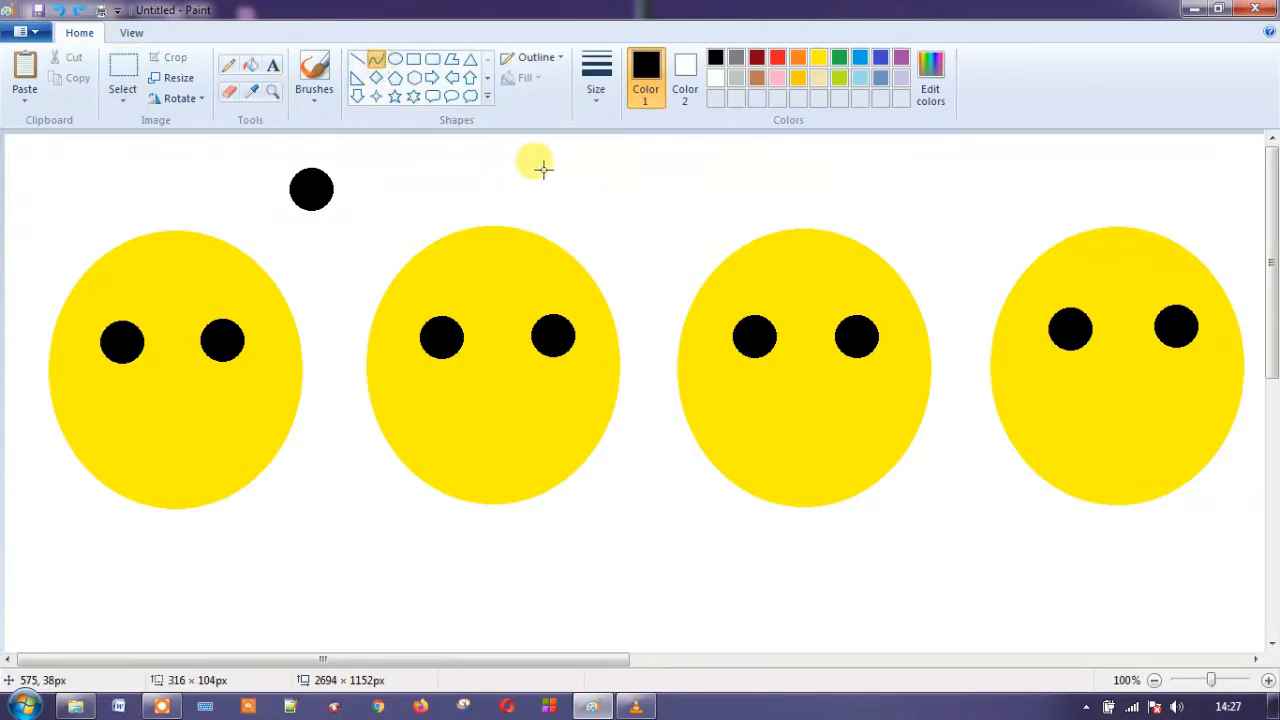
{"action": "left_click_drag", "start_coordinate": [546, 178], "coordinate": [678, 178]}
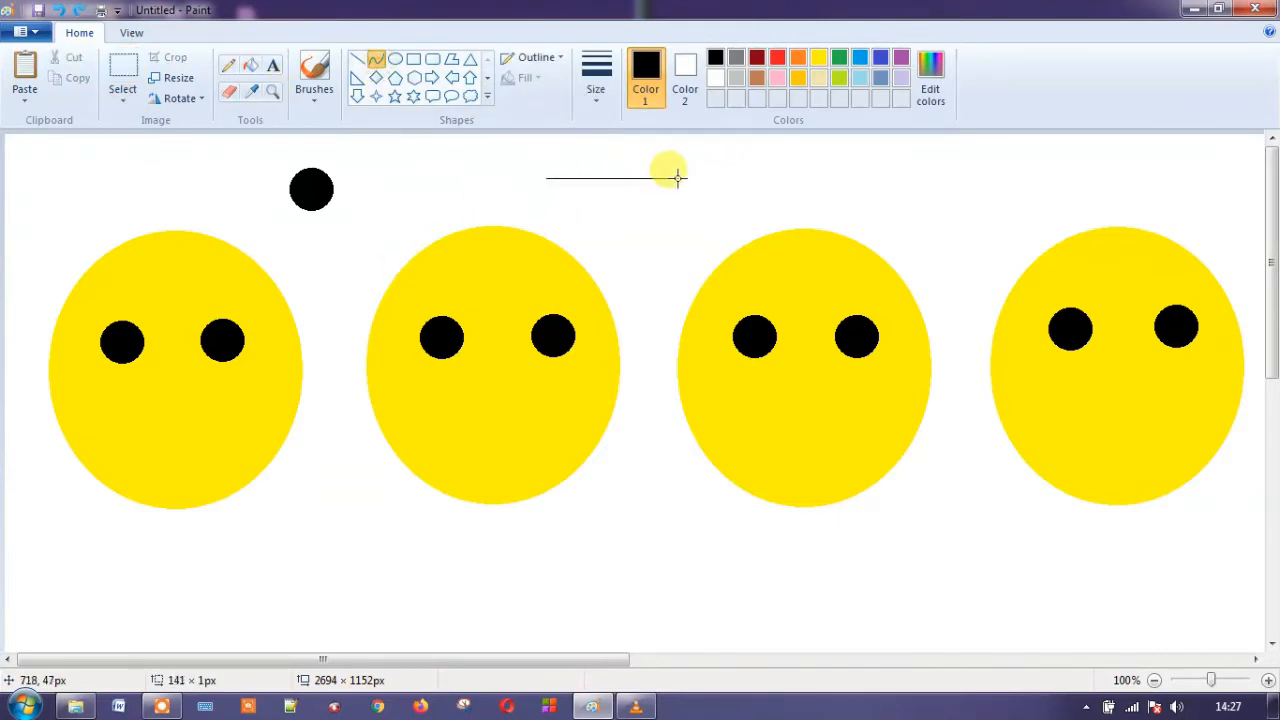
{"action": "left_click_drag", "start_coordinate": [692, 178], "coordinate": [712, 178]}
{"action": "left_click_drag", "start_coordinate": [610, 189], "coordinate": [631, 234]}
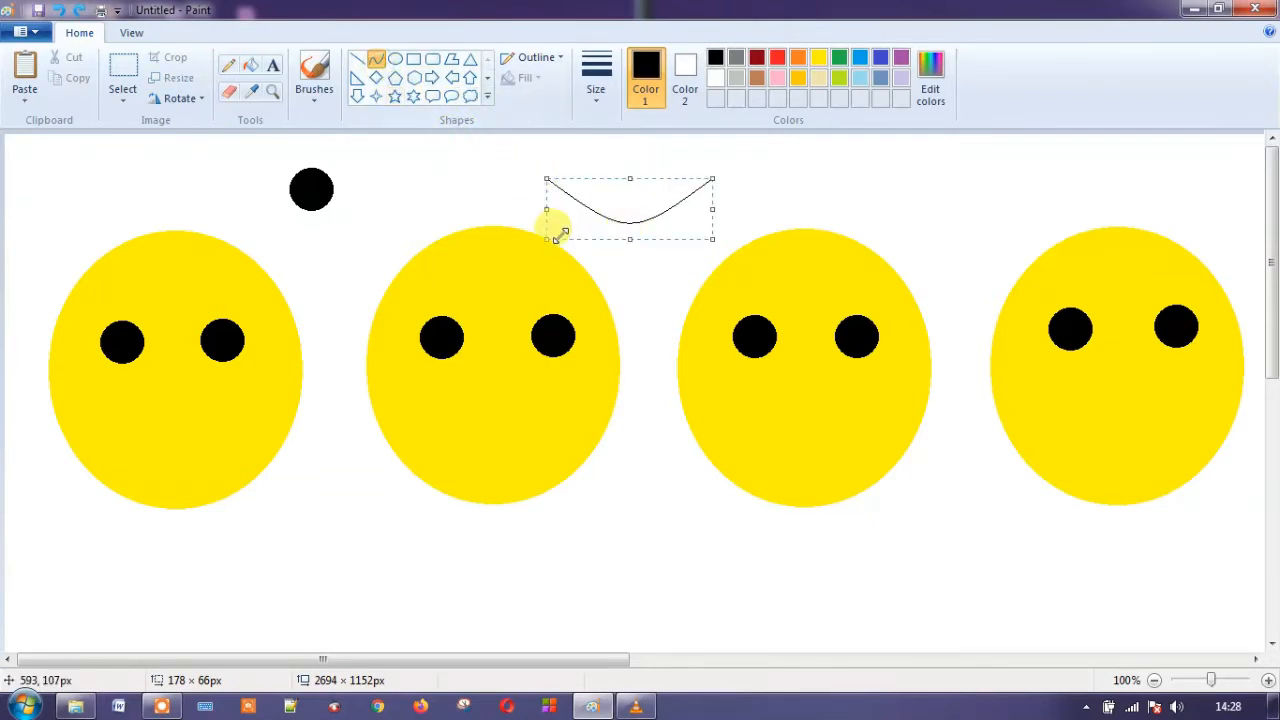
{"action": "left_click", "coordinate": [500, 192]}
- Try a second, shallower curve about 180 px wide between the same endpoints, and undo the curves
{"action": "left_click_drag", "start_coordinate": [545, 178], "coordinate": [707, 178]}
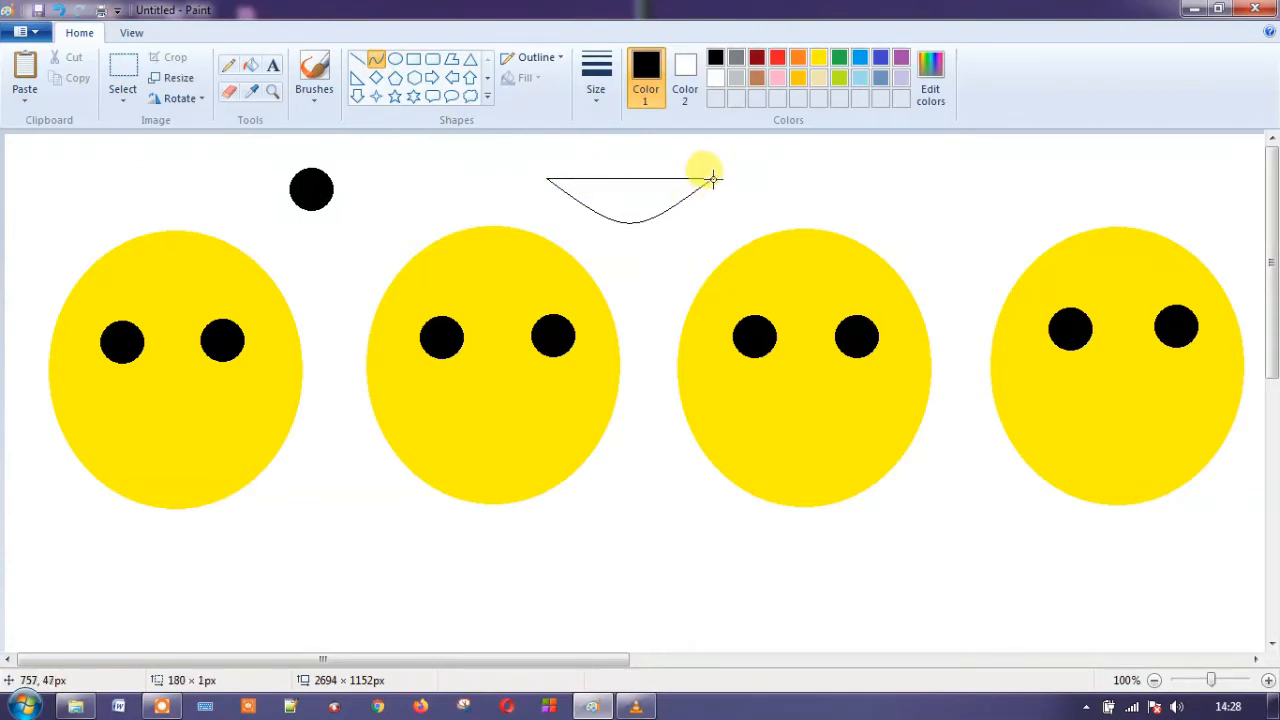
{"action": "left_click_drag", "start_coordinate": [614, 186], "coordinate": [627, 225]}
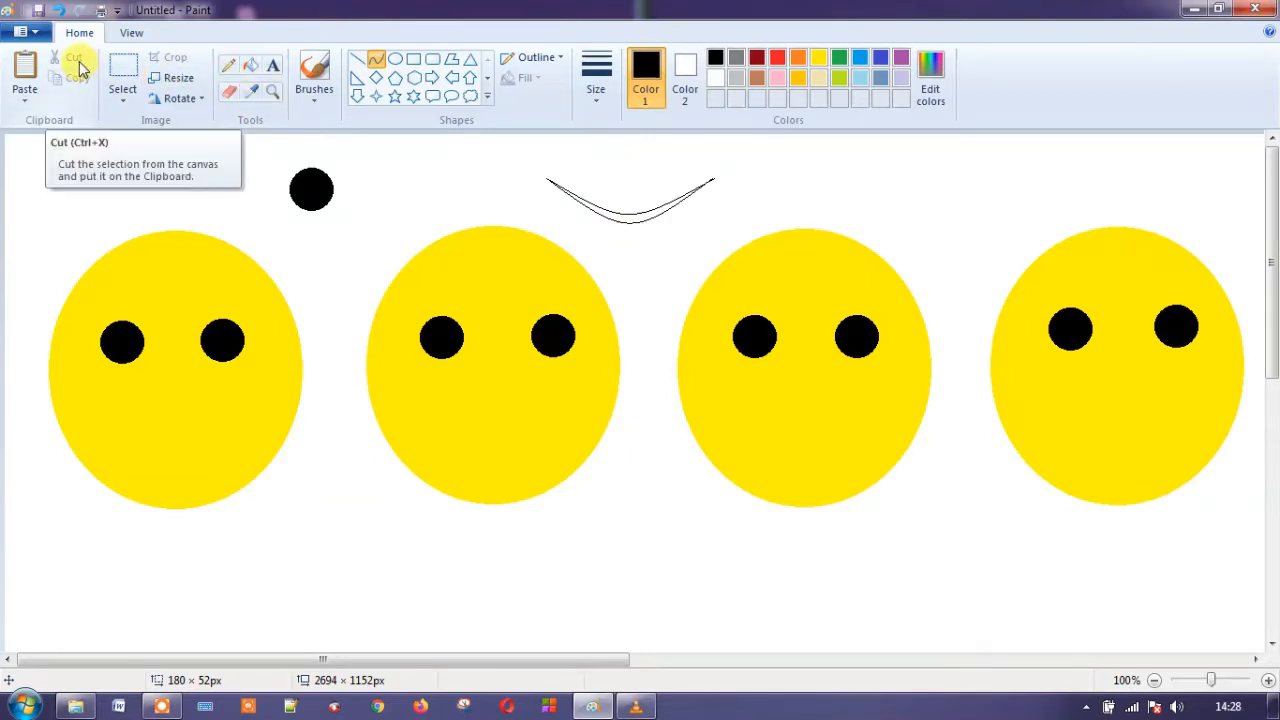
{"action": "left_click", "coordinate": [58, 14]}
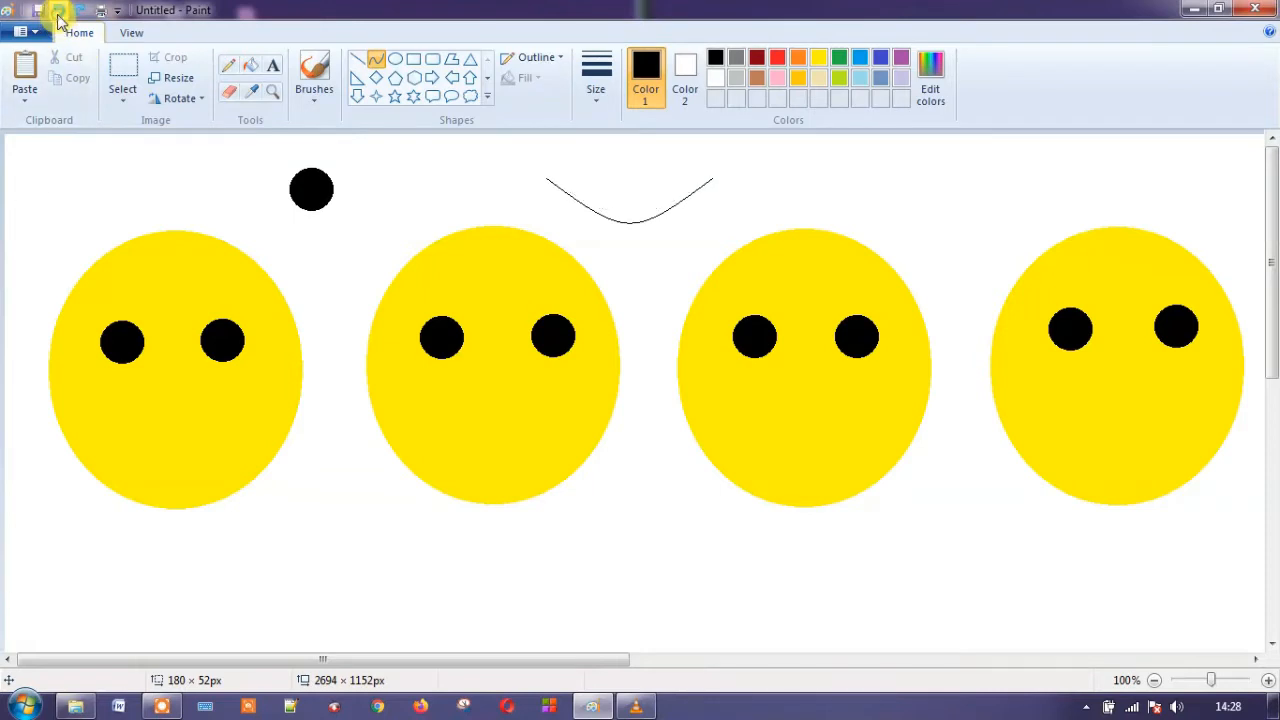
- Draw a black-outlined ellipse about 150 × 140 px above the gap between the second and third faces and move it slightly upward
{"action": "left_click", "coordinate": [395, 59]}
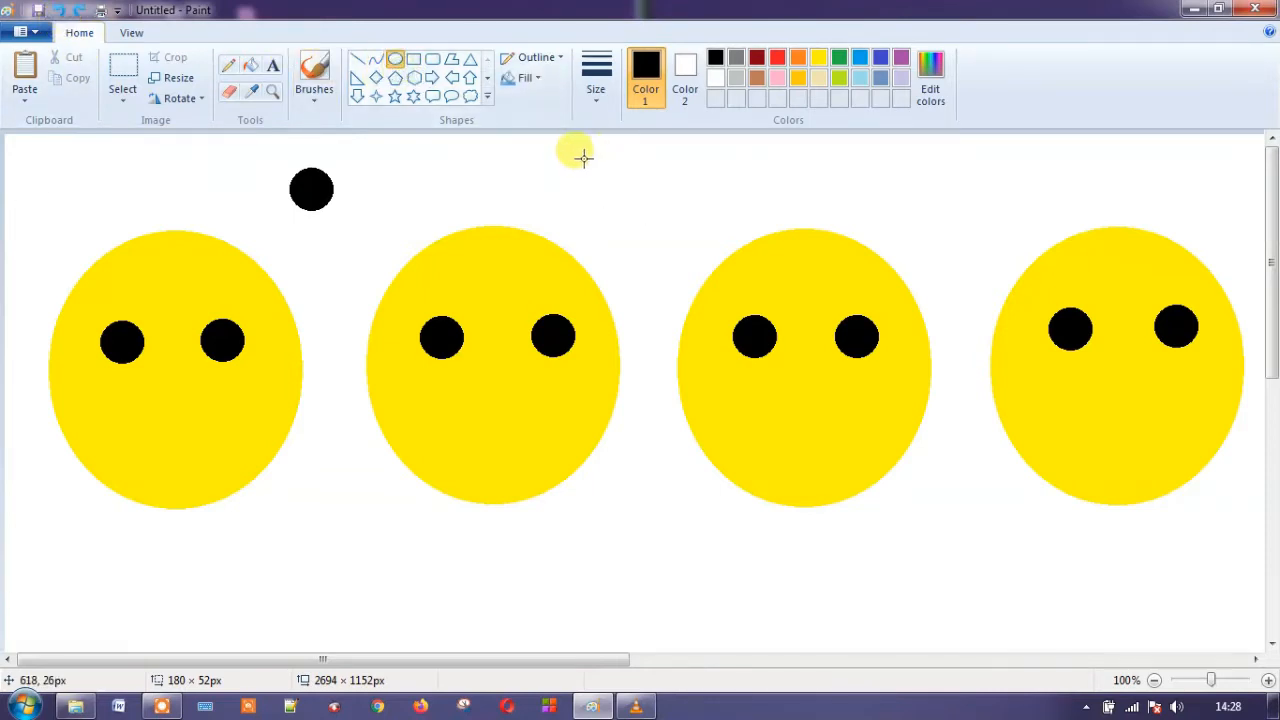
{"action": "left_click_drag", "start_coordinate": [583, 158], "coordinate": [724, 289]}
{"action": "left_click_drag", "start_coordinate": [682, 235], "coordinate": [681, 216]}
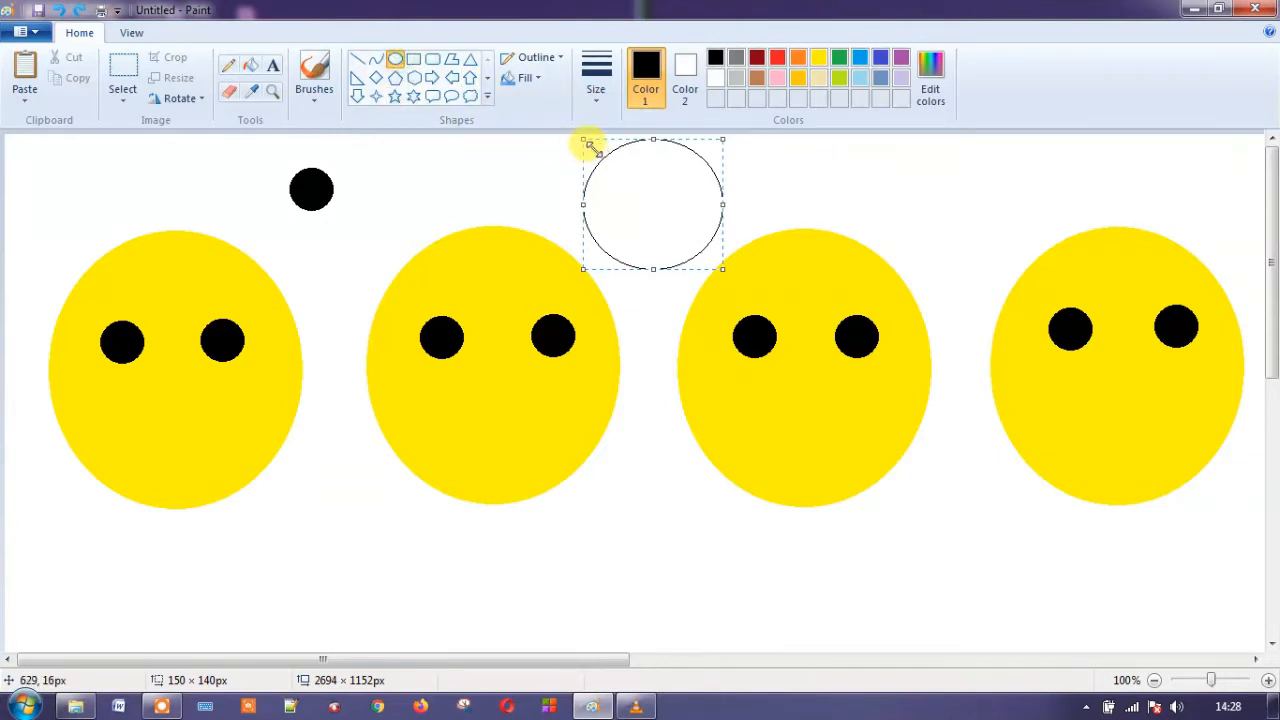
{"action": "left_click", "coordinate": [545, 147]}
- Draw a second ellipse about 155 × 120 px over the first and nudge it until the two are roughly centred on each other horizontally
{"action": "left_click_drag", "start_coordinate": [589, 148], "coordinate": [733, 261]}
{"action": "key", "text": "Left"}
{"action": "key", "text": "Left"}
{"action": "key", "text": "Left"}
{"action": "key", "text": "Left"}
{"action": "key", "text": "Left"}
{"action": "key", "text": "Left"}
{"action": "key", "text": "Left"}
{"action": "key", "text": "Left"}
{"action": "key", "text": "Left"}
{"action": "key", "text": "Left"}
{"action": "key", "text": "Left"}
{"action": "key", "text": "Left"}
{"action": "key", "text": "Left"}
{"action": "key", "text": "Left"}
{"action": "key", "text": "Left"}
{"action": "key", "text": "Left"}
{"action": "key", "text": "Left"}
{"action": "key", "text": "Left"}
{"action": "key", "text": "Left"}
{"action": "key", "text": "Left"}
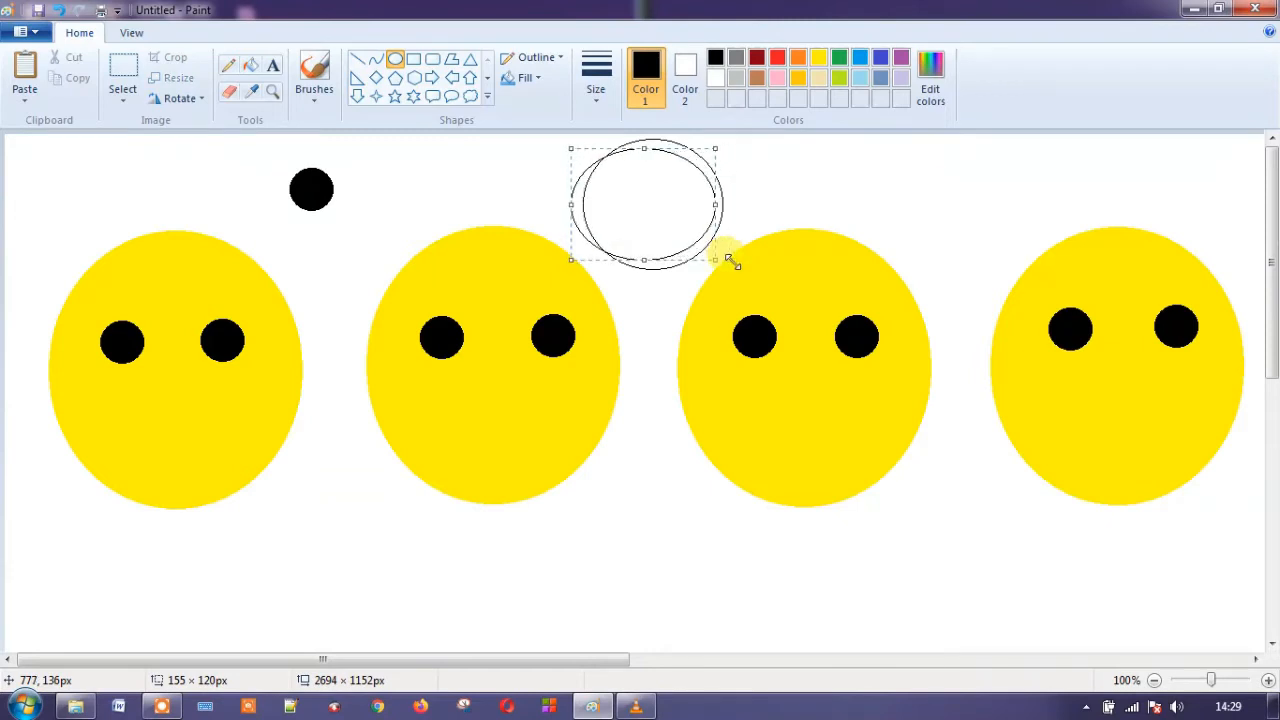
{"action": "key", "text": "Right"}
{"action": "key", "text": "Right"}
{"action": "key", "text": "Right"}
{"action": "key", "text": "Right"}
{"action": "key", "text": "Right"}
{"action": "key", "text": "Right"}
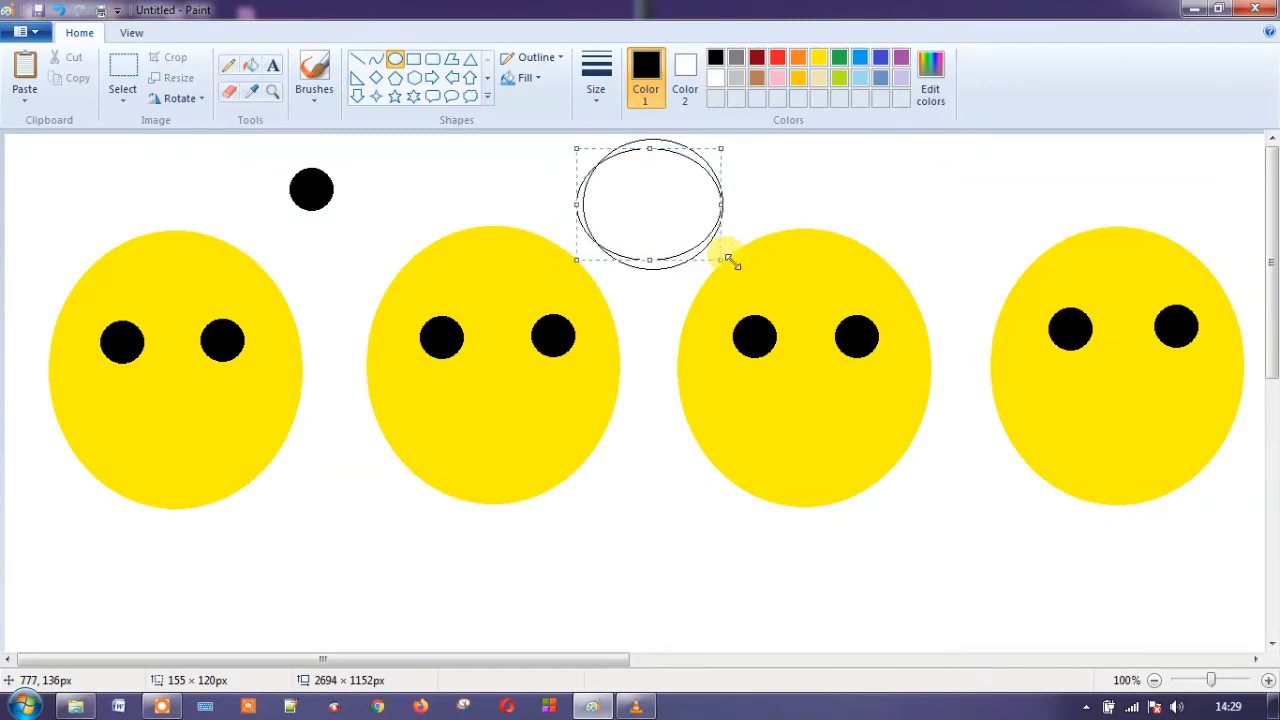
{"action": "key", "text": "Right"}
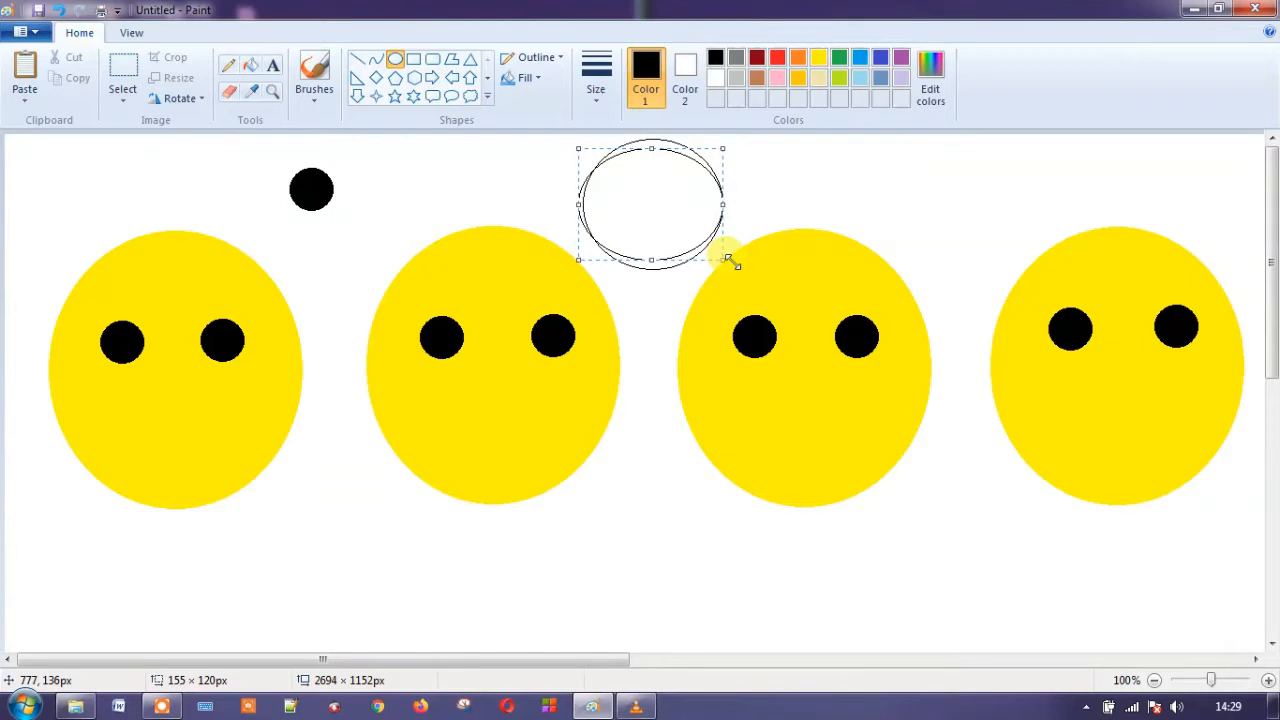
{"action": "key", "text": "Up"}
{"action": "key", "text": "Up"}
{"action": "key", "text": "Up"}
{"action": "key", "text": "Right"}
{"action": "key", "text": "Right"}
{"action": "key", "text": "Right"}
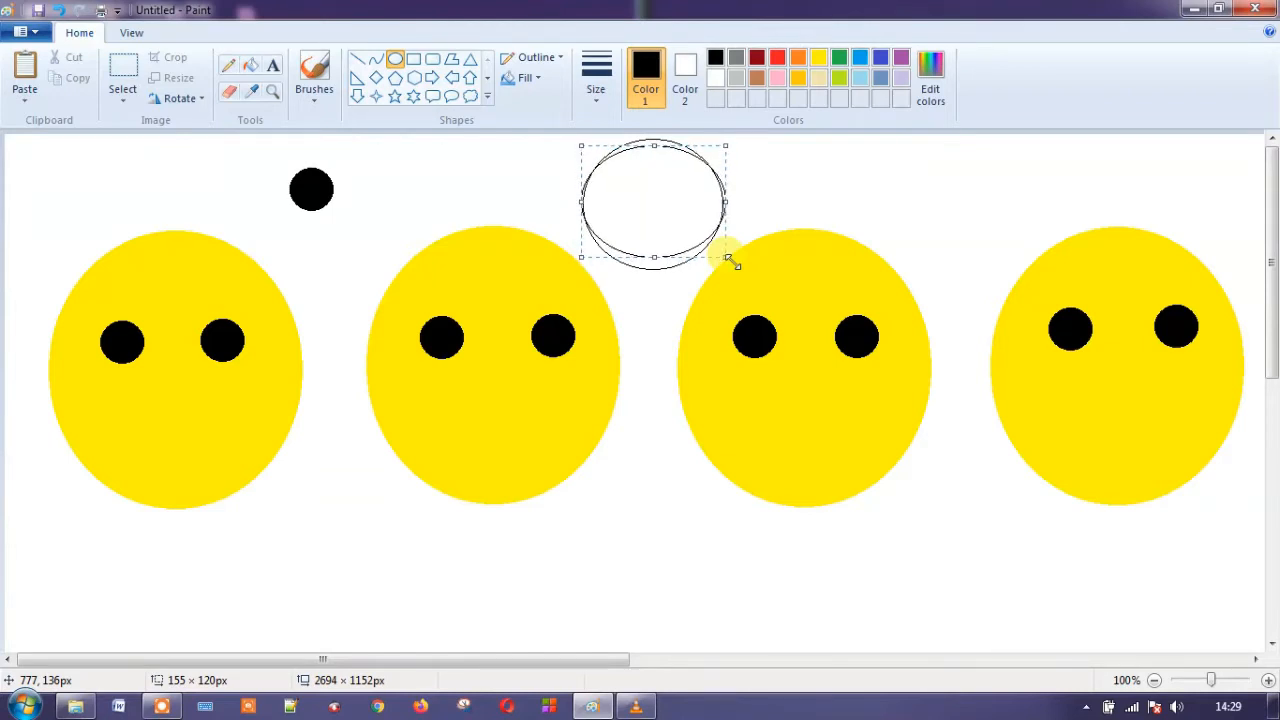
- Nudge the second ellipse slightly upward, keeping it centred horizontally over the first, and deselect it
{"action": "key", "text": "Left"}
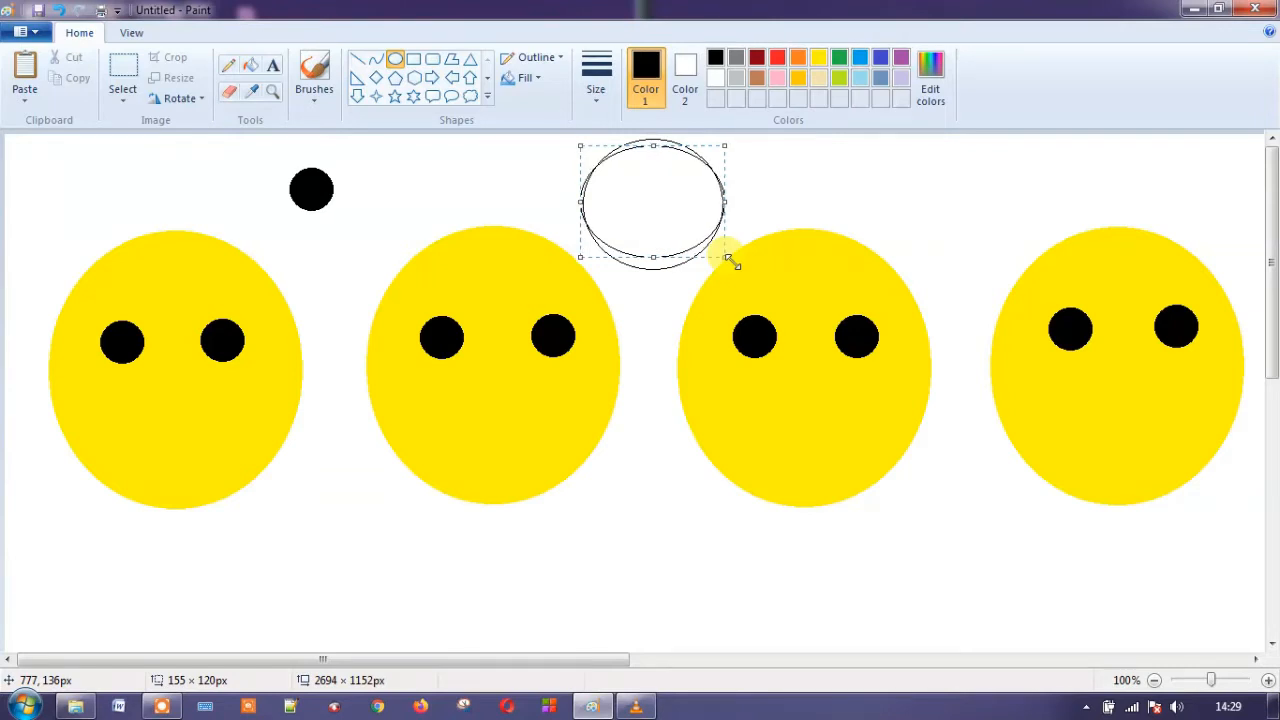
{"action": "key", "text": "Up"}
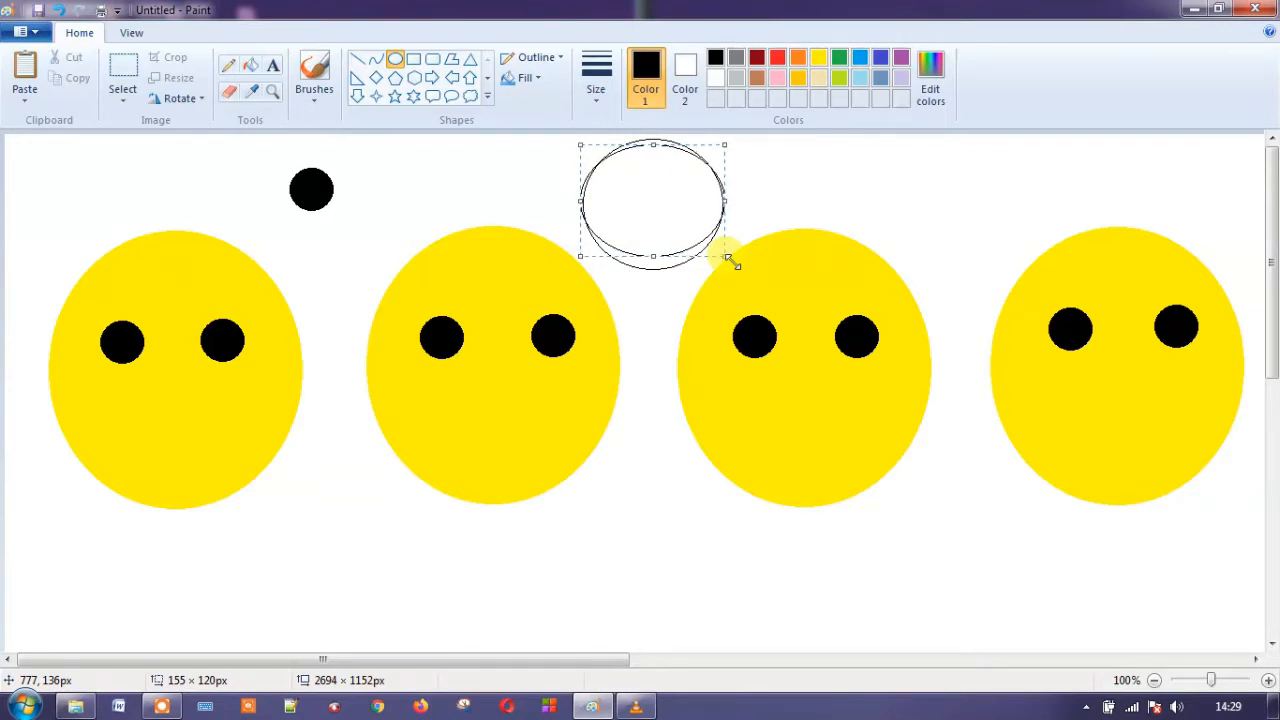
{"action": "key", "text": "Right"}
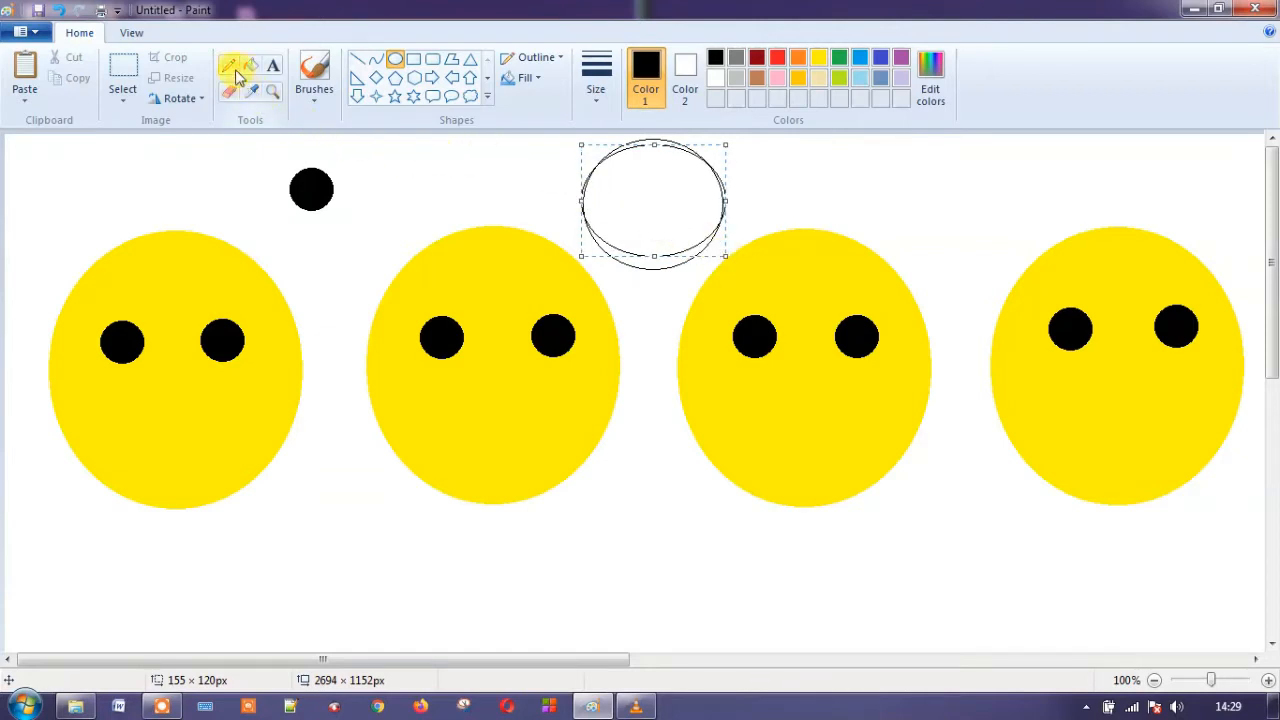
{"action": "left_click", "coordinate": [540, 170]}
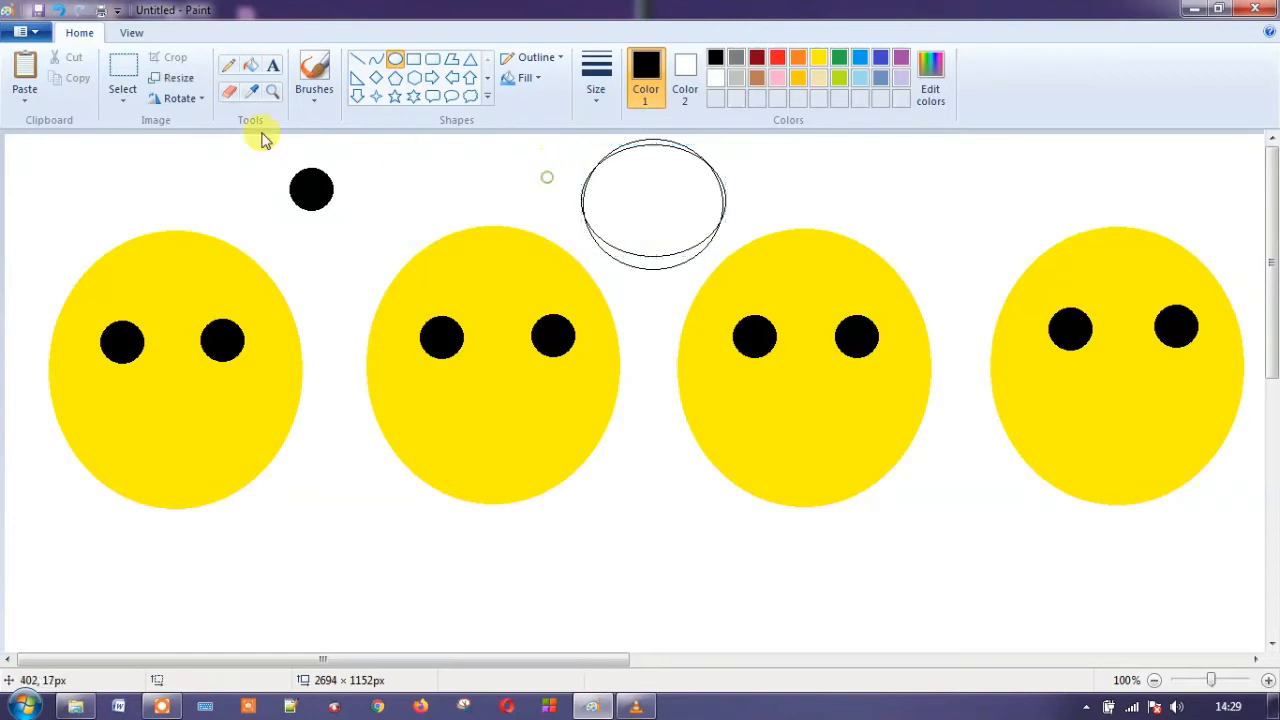
- Erase both side edges of the overlapping ellipses with an enlarged eraser, separating the upper arcs from a lower crescent with pointed ends
{"action": "left_click", "coordinate": [229, 92]}
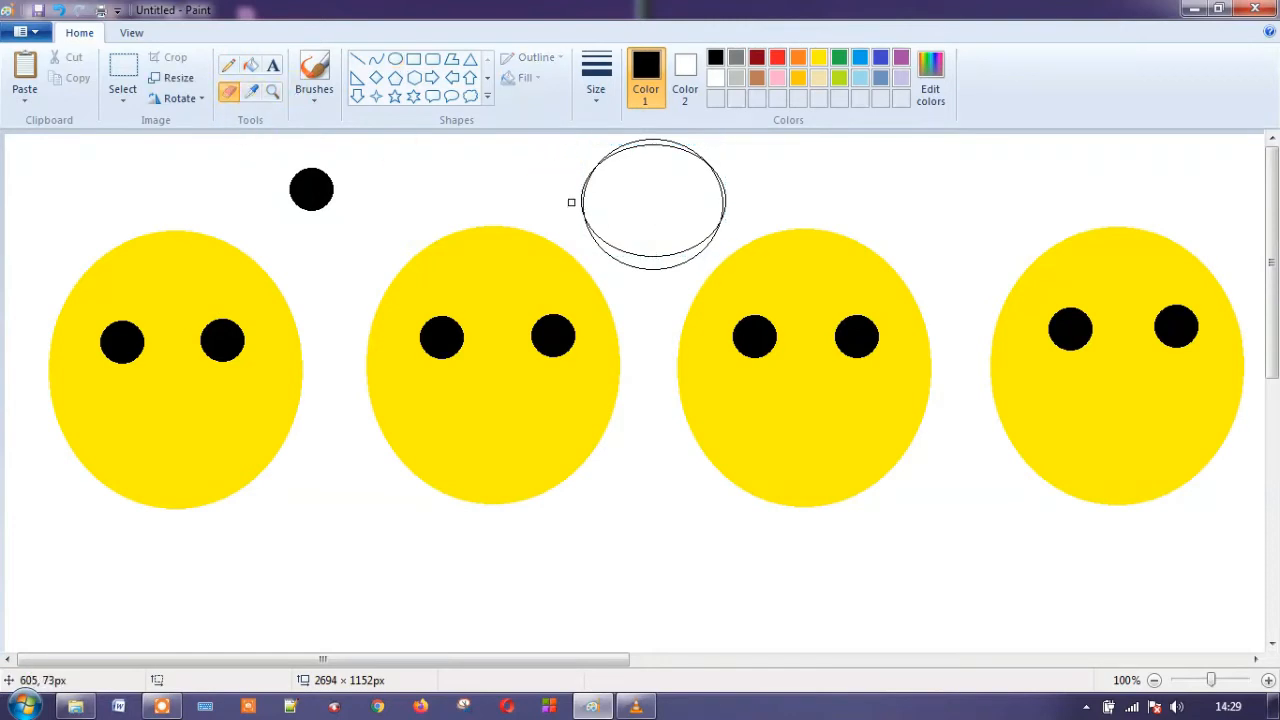
{"action": "left_click", "coordinate": [272, 91]}
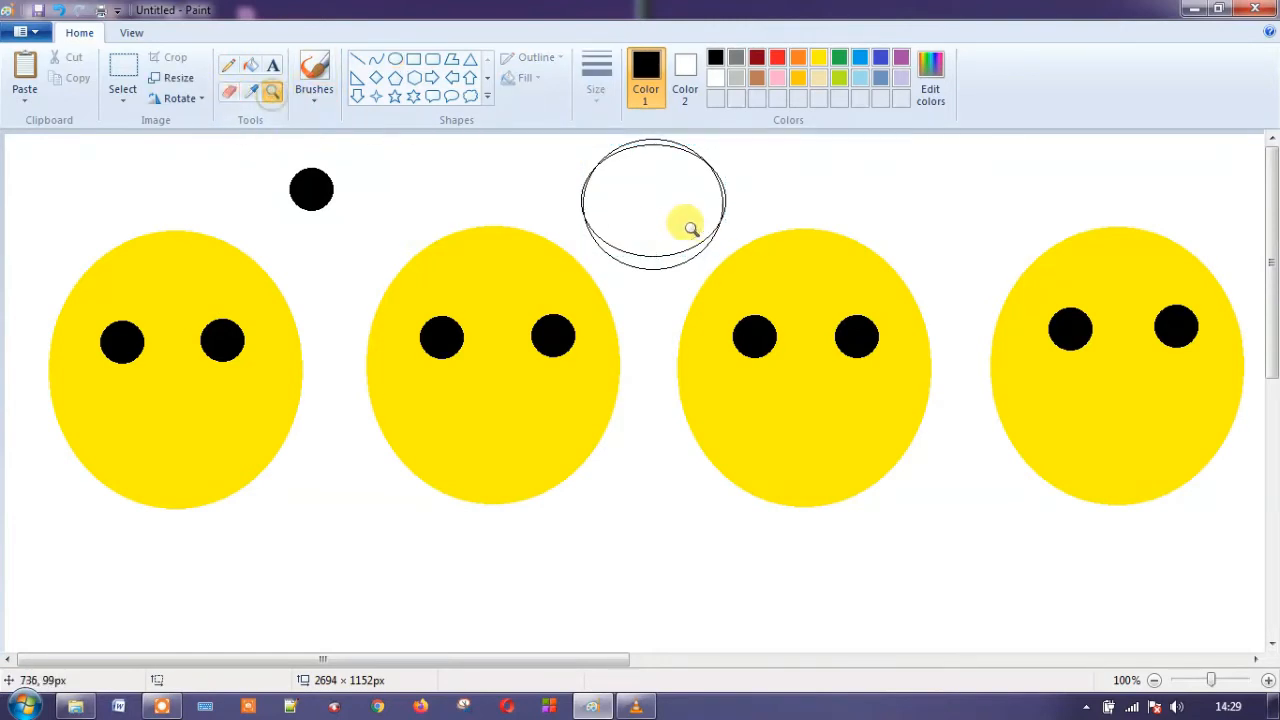
{"action": "left_click", "coordinate": [675, 215]}
{"action": "left_click", "coordinate": [230, 92]}
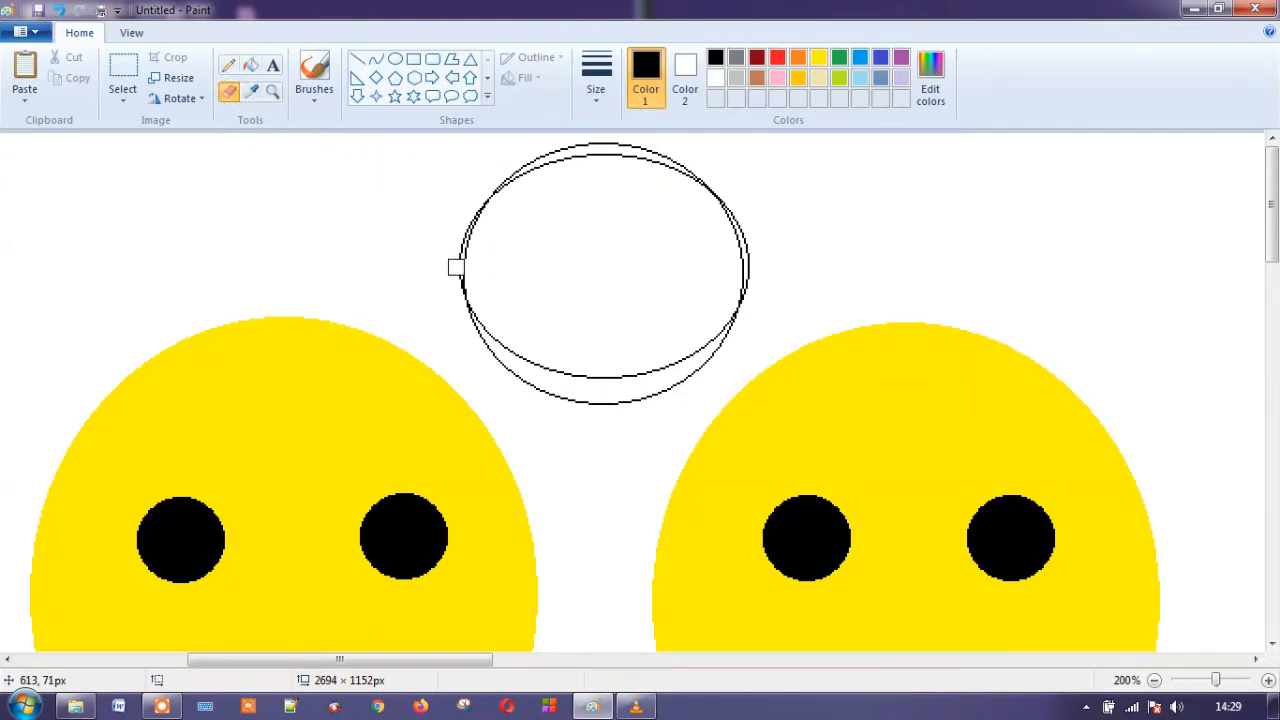
{"action": "key", "text": "ctrl+KP_Add"}
{"action": "key", "text": "ctrl+KP_Add"}
{"action": "key", "text": "ctrl+KP_Add"}
{"action": "key", "text": "ctrl+KP_Add"}
{"action": "key", "text": "ctrl+KP_Add"}
{"action": "key", "text": "ctrl+KP_Add"}
{"action": "key", "text": "ctrl+KP_Add"}
{"action": "key", "text": "ctrl+KP_Add"}
{"action": "key", "text": "ctrl+KP_Add"}
{"action": "key", "text": "ctrl+KP_Add"}
{"action": "key", "text": "ctrl+KP_Add"}
{"action": "key", "text": "ctrl+KP_Add"}
{"action": "key", "text": "ctrl+KP_Add"}
{"action": "key", "text": "ctrl+KP_Add"}
{"action": "mouse_move", "coordinate": [460, 264]}
{"action": "left_mouse_down"}
{"action": "mouse_move", "coordinate": [729, 260]}
{"action": "mouse_move", "coordinate": [749, 271]}
{"action": "left_mouse_up"}
{"action": "left_click", "coordinate": [749, 273]}
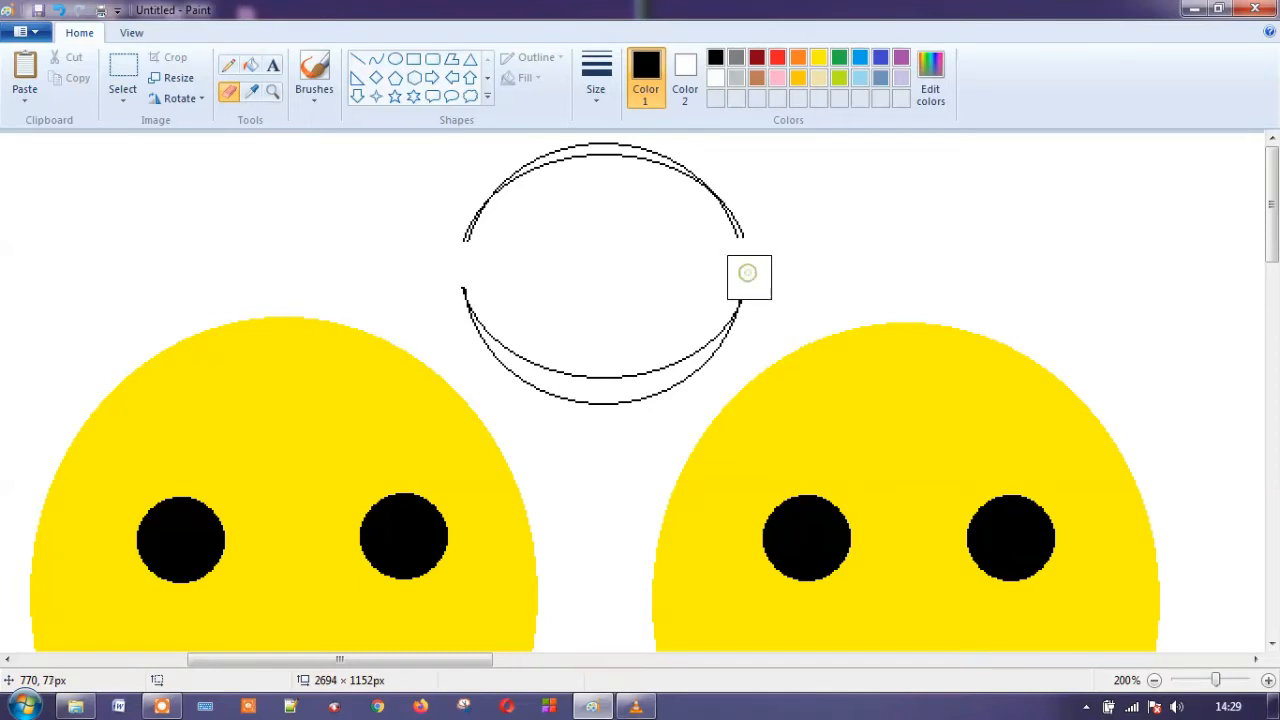
{"action": "left_click", "coordinate": [745, 281]}
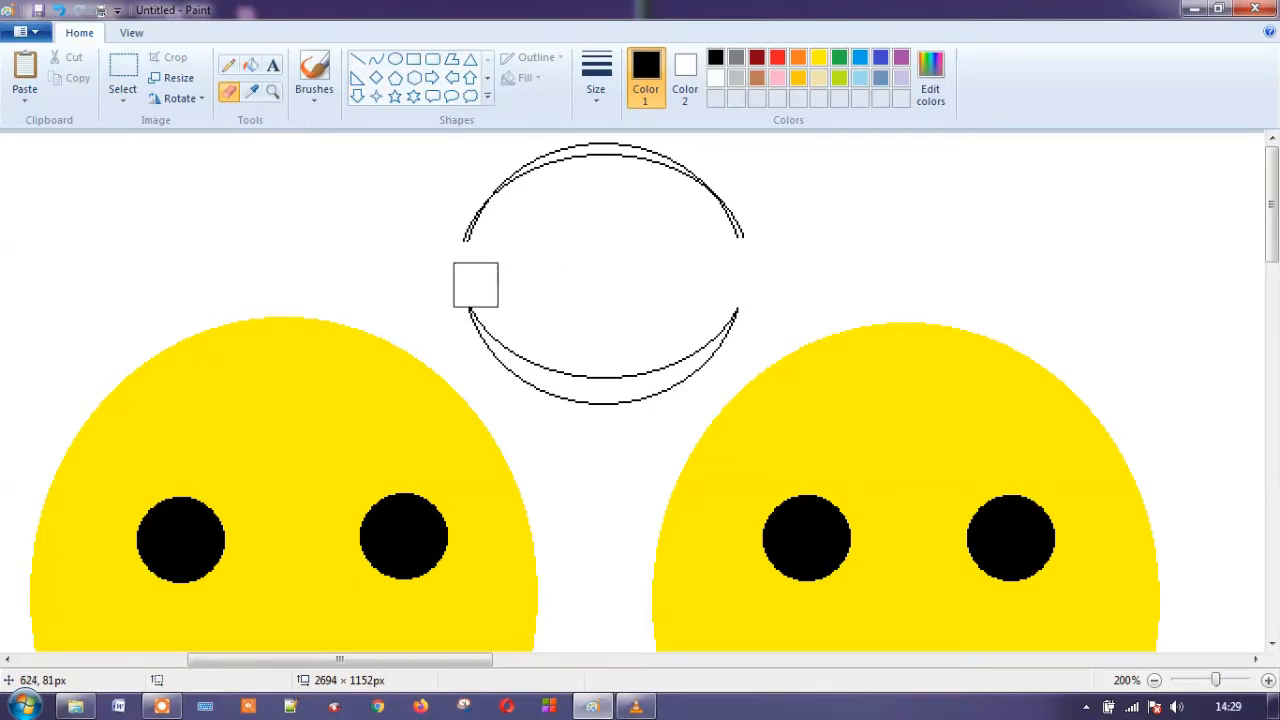
{"action": "left_click", "coordinate": [468, 283]}
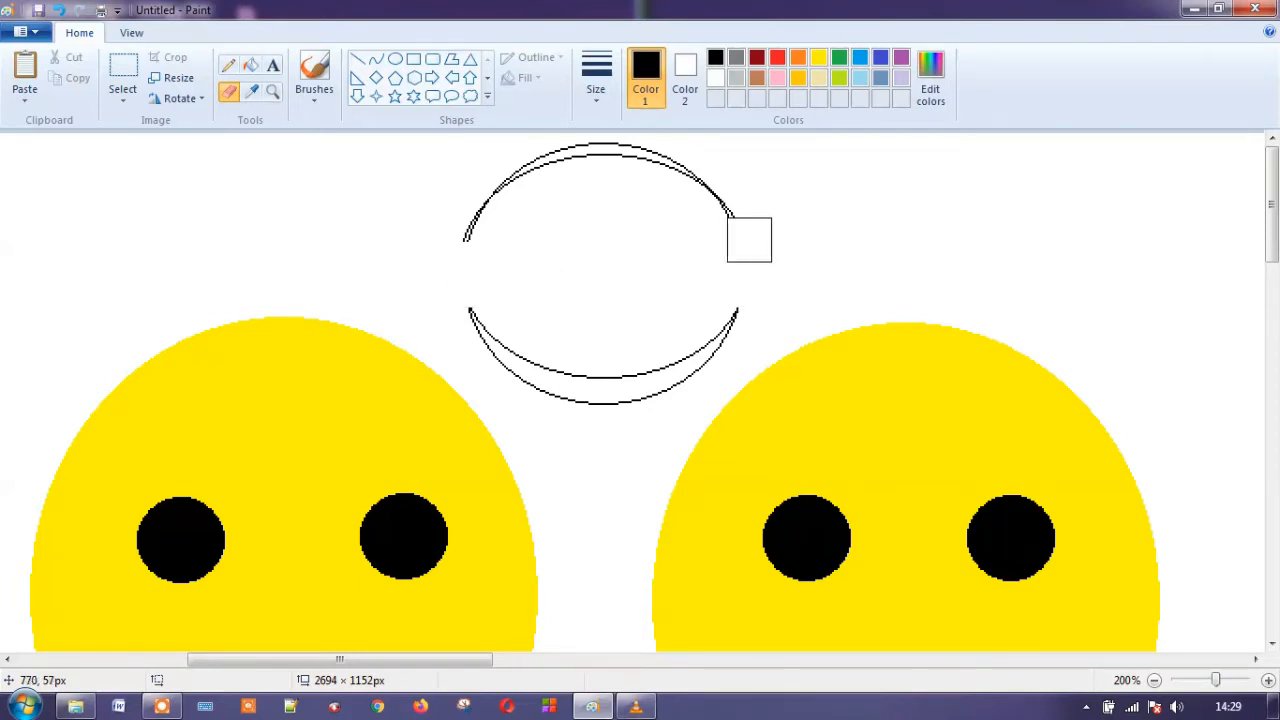
- Erase the upper arcs of the two ellipses so only the lower crescent is left
{"action": "mouse_move", "coordinate": [749, 236]}
{"action": "left_mouse_down"}
{"action": "mouse_move", "coordinate": [579, 167]}
{"action": "mouse_move", "coordinate": [532, 174]}
{"action": "mouse_move", "coordinate": [455, 241]}
{"action": "mouse_move", "coordinate": [577, 172]}
{"action": "mouse_move", "coordinate": [654, 161]}
{"action": "mouse_move", "coordinate": [699, 176]}
{"action": "mouse_move", "coordinate": [596, 161]}
{"action": "left_mouse_up"}
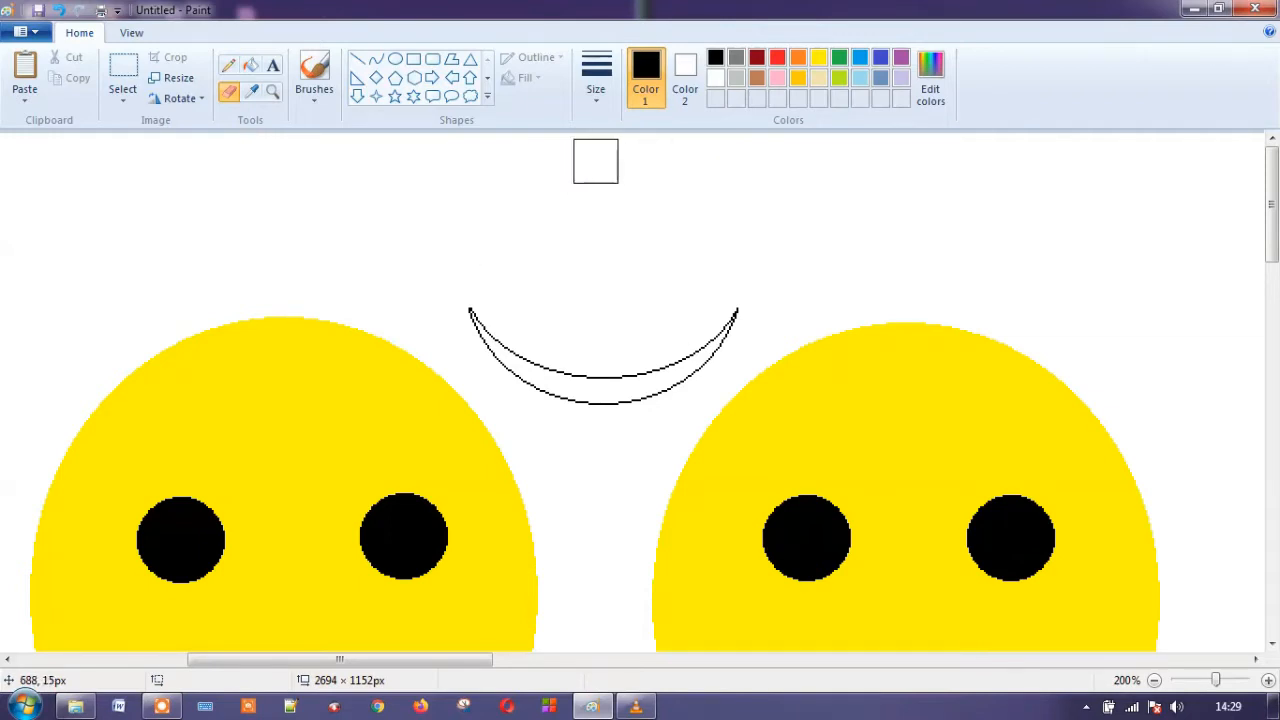
{"action": "left_click", "coordinate": [272, 91]}
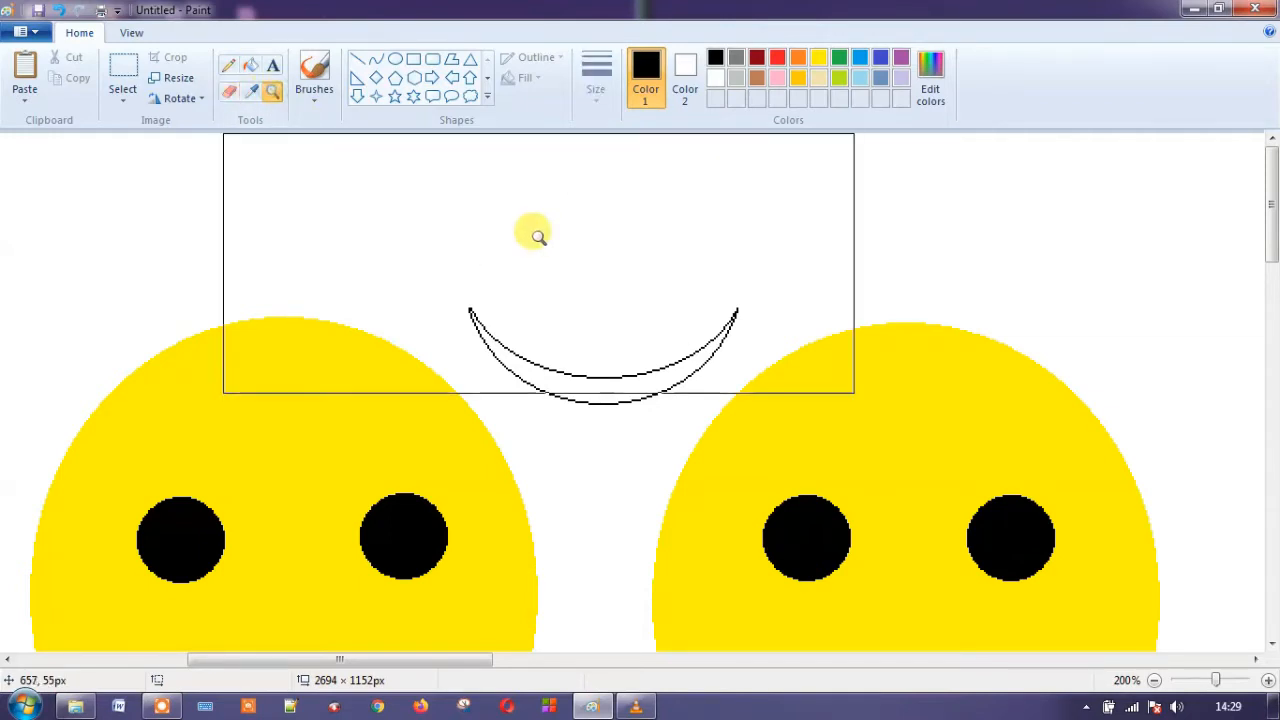
{"action": "left_click", "coordinate": [574, 278]}
{"action": "right_click", "coordinate": [508, 281]}
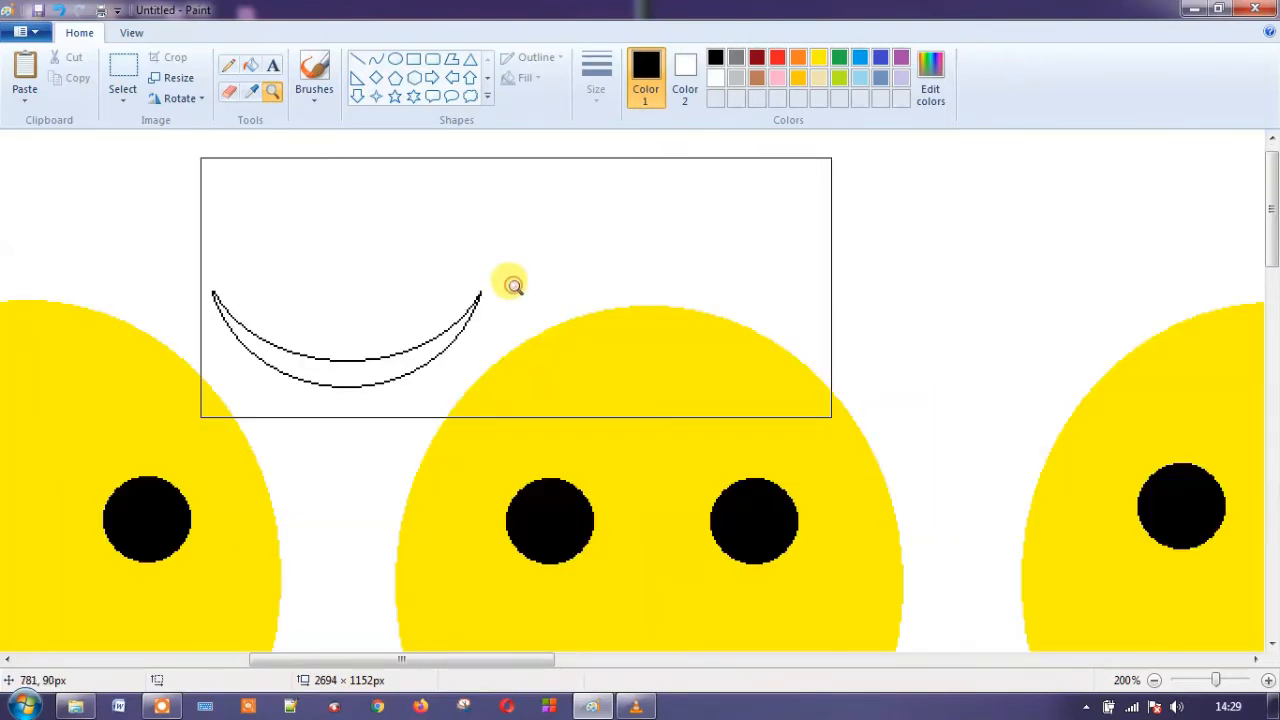
{"action": "right_click", "coordinate": [358, 250]}
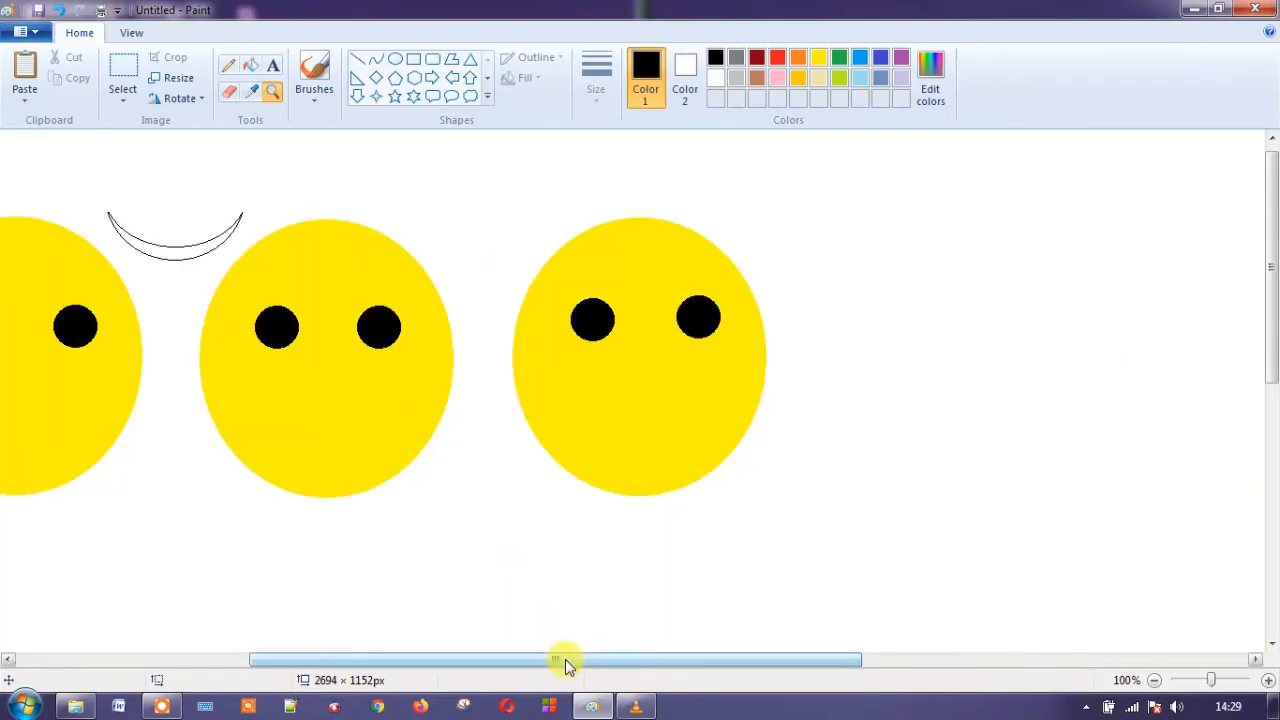
{"action": "left_click_drag", "start_coordinate": [566, 663], "coordinate": [342, 668]}
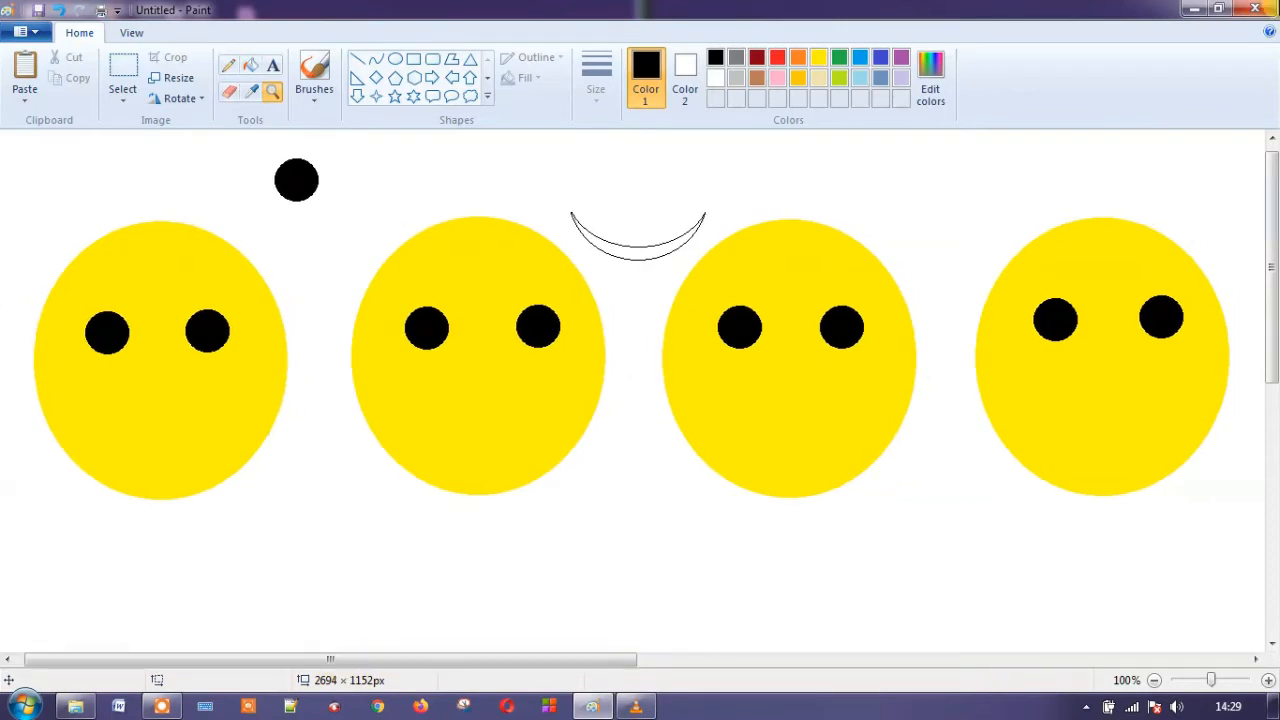
- Select the lower crescent with a rectangular selection
{"action": "left_click", "coordinate": [121, 106]}
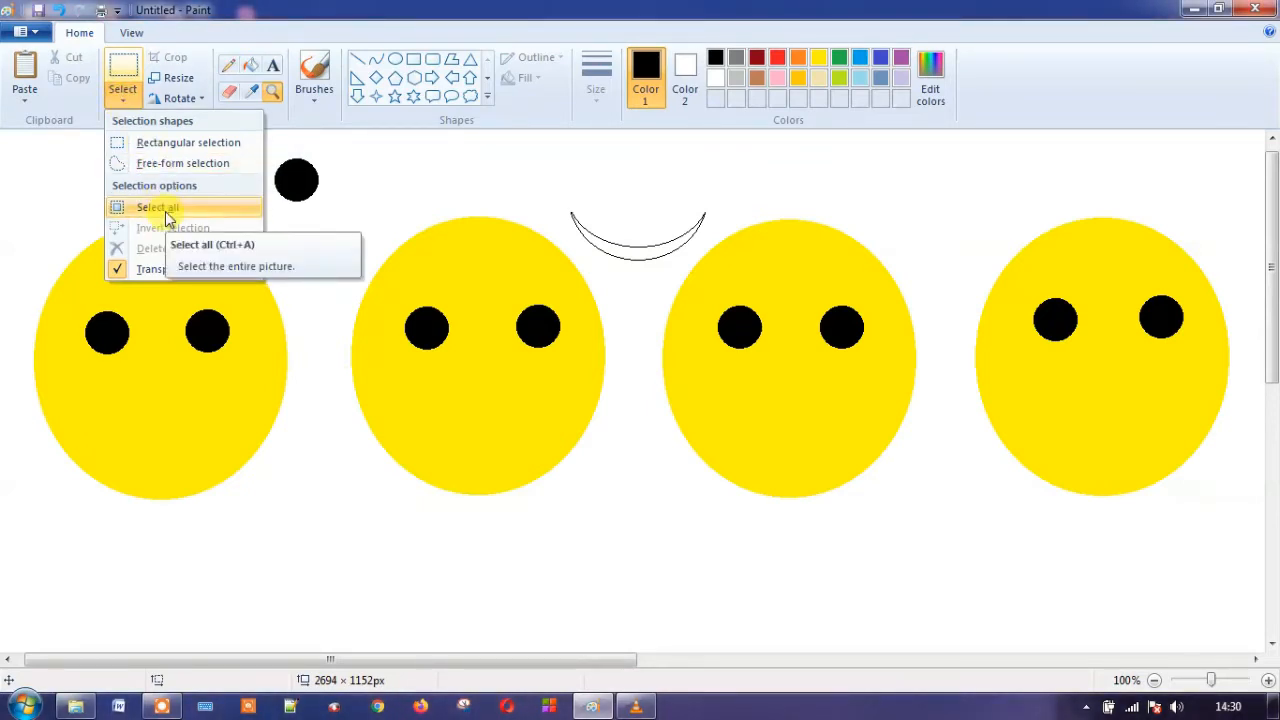
{"action": "left_click", "coordinate": [165, 143]}
{"action": "left_click_drag", "start_coordinate": [559, 200], "coordinate": [727, 271]}
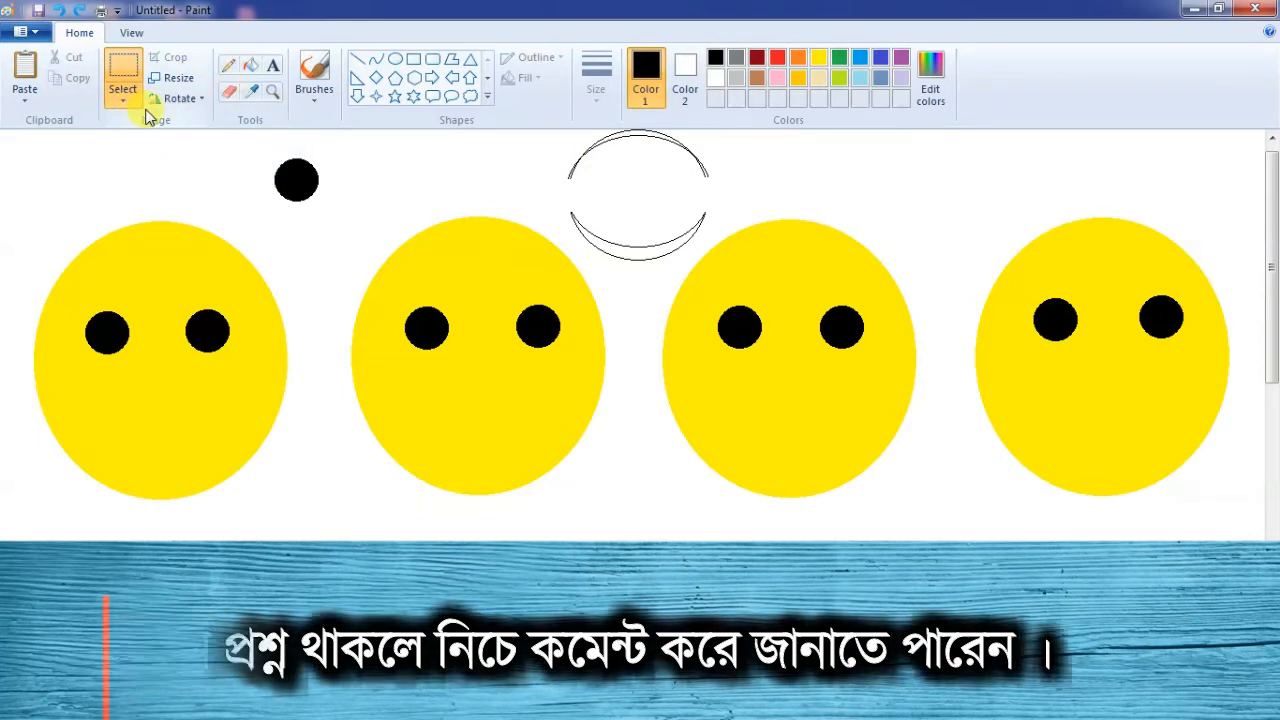
- Try to erase the loose ends of the upper arcs
{"action": "left_click", "coordinate": [229, 91]}
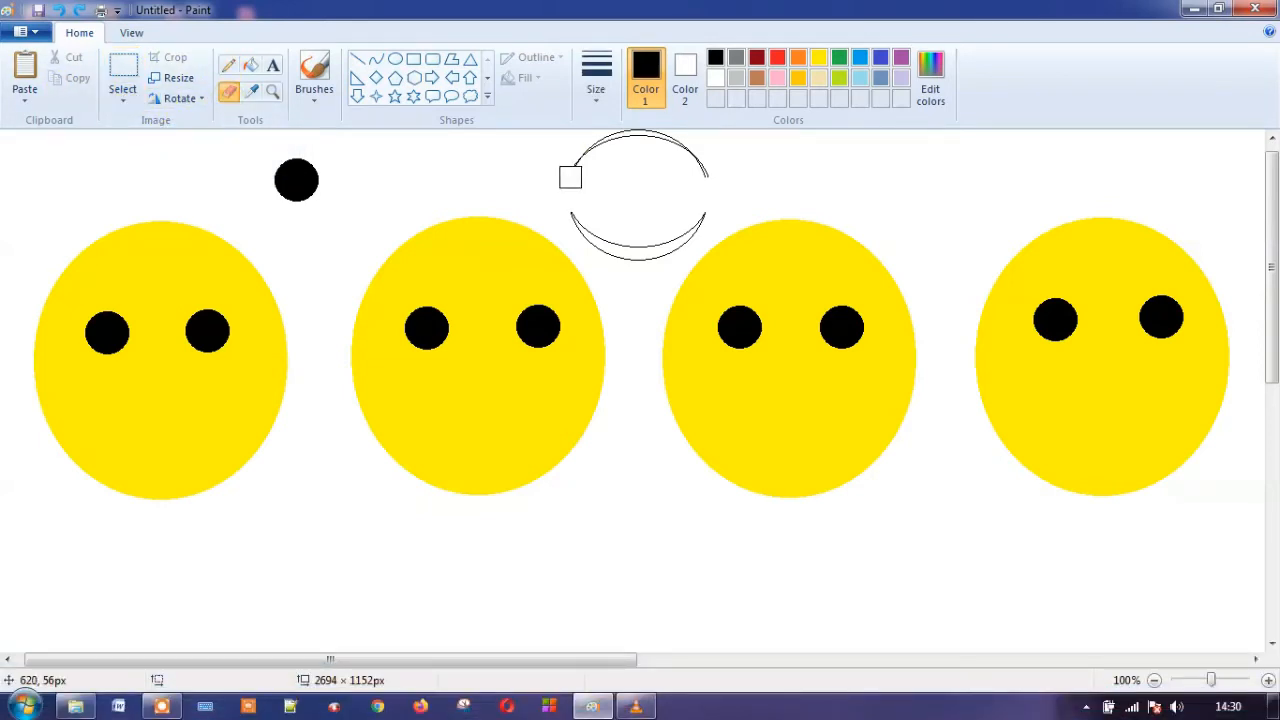
{"action": "left_click_drag", "start_coordinate": [579, 170], "coordinate": [728, 170]}
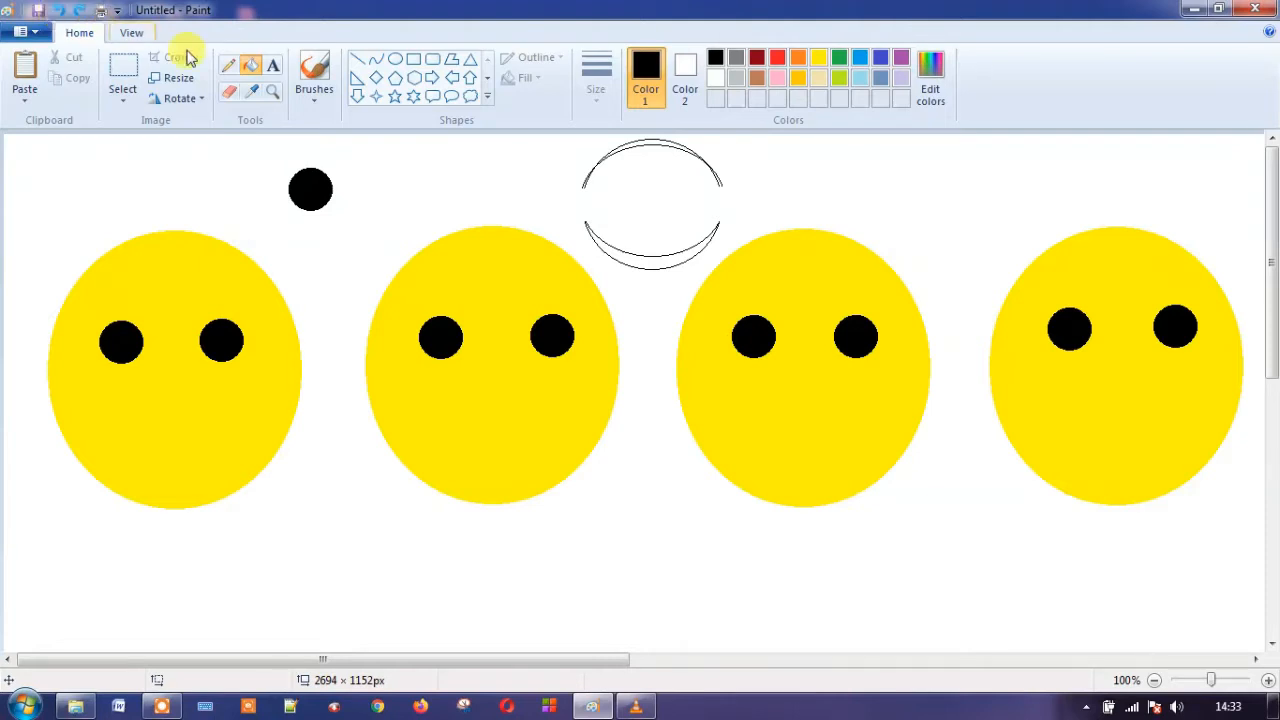
- Draw a downward-bowed smile curve with about a 172 × 67 px bounding box below the first face's eyes
{"action": "left_click", "coordinate": [373, 60]}
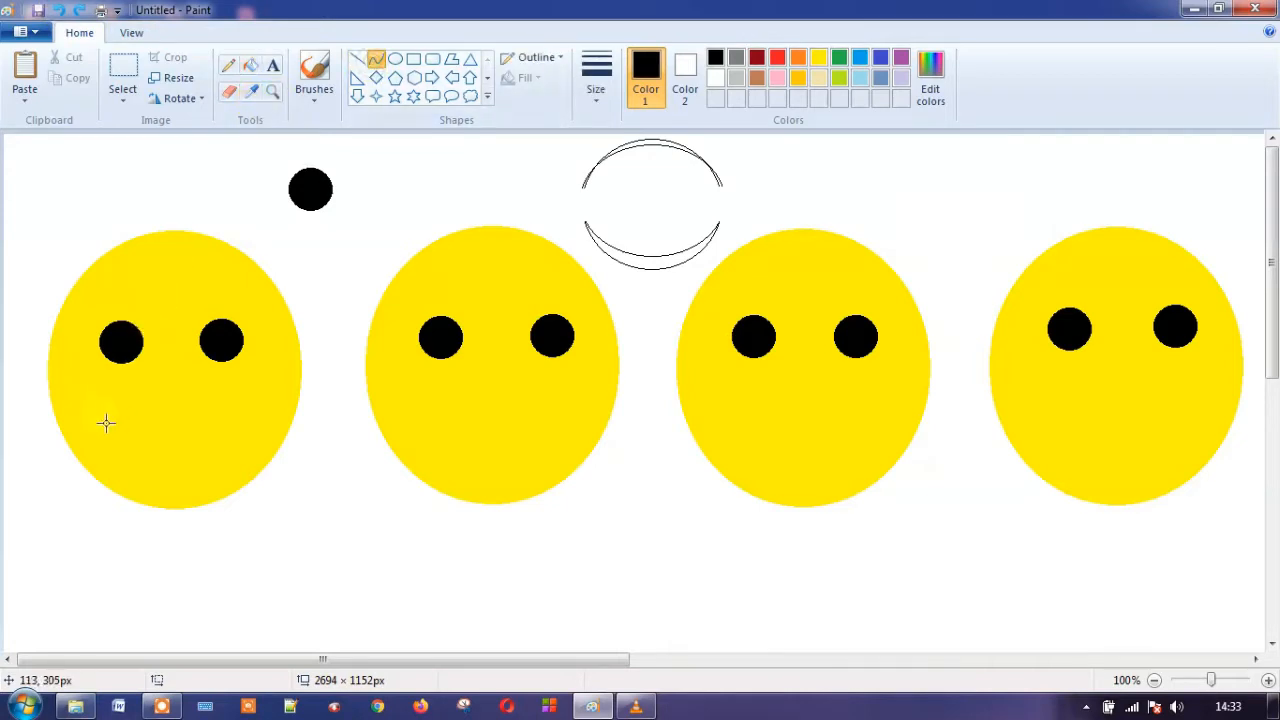
{"action": "left_click_drag", "start_coordinate": [91, 410], "coordinate": [251, 409]}
{"action": "left_click_drag", "start_coordinate": [172, 411], "coordinate": [170, 471]}
{"action": "left_click_drag", "start_coordinate": [90, 407], "coordinate": [198, 449]}
{"action": "left_click_drag", "start_coordinate": [198, 449], "coordinate": [198, 449]}
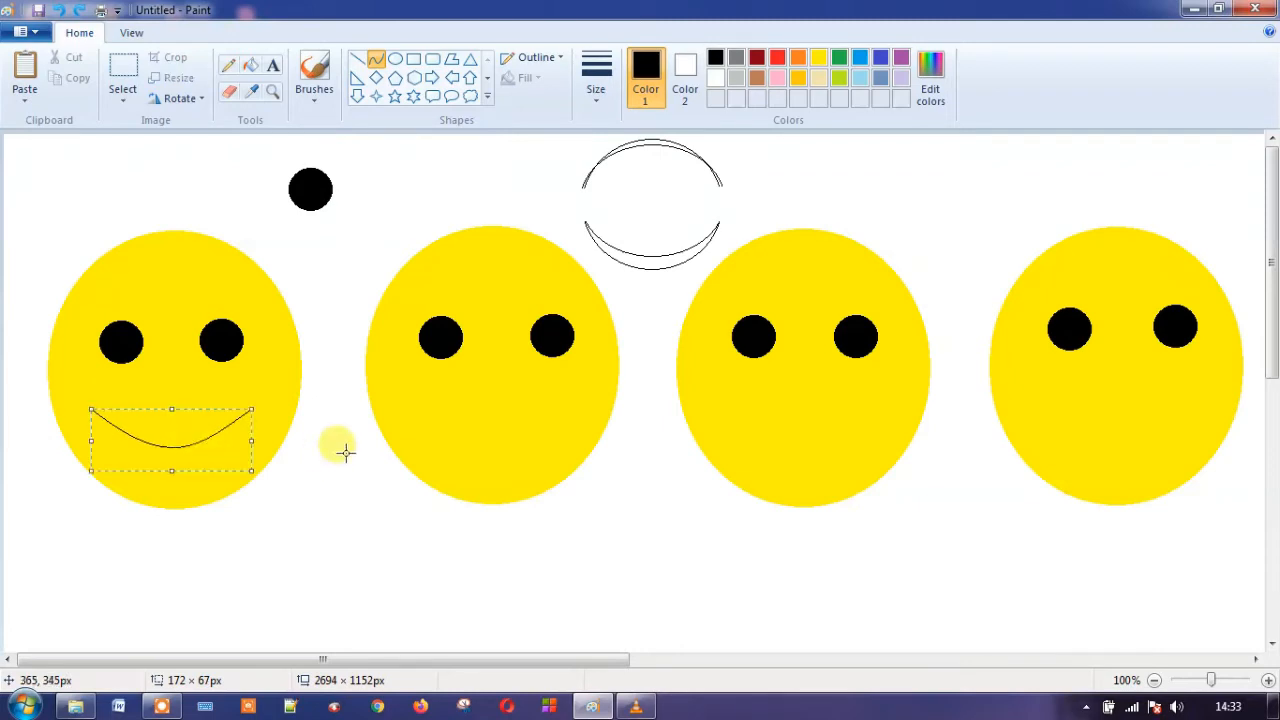
- Draw a second, slightly shallower curve, about 174 × 54 px, between the endpoints of the first face's smile curve
{"action": "left_click", "coordinate": [377, 64]}
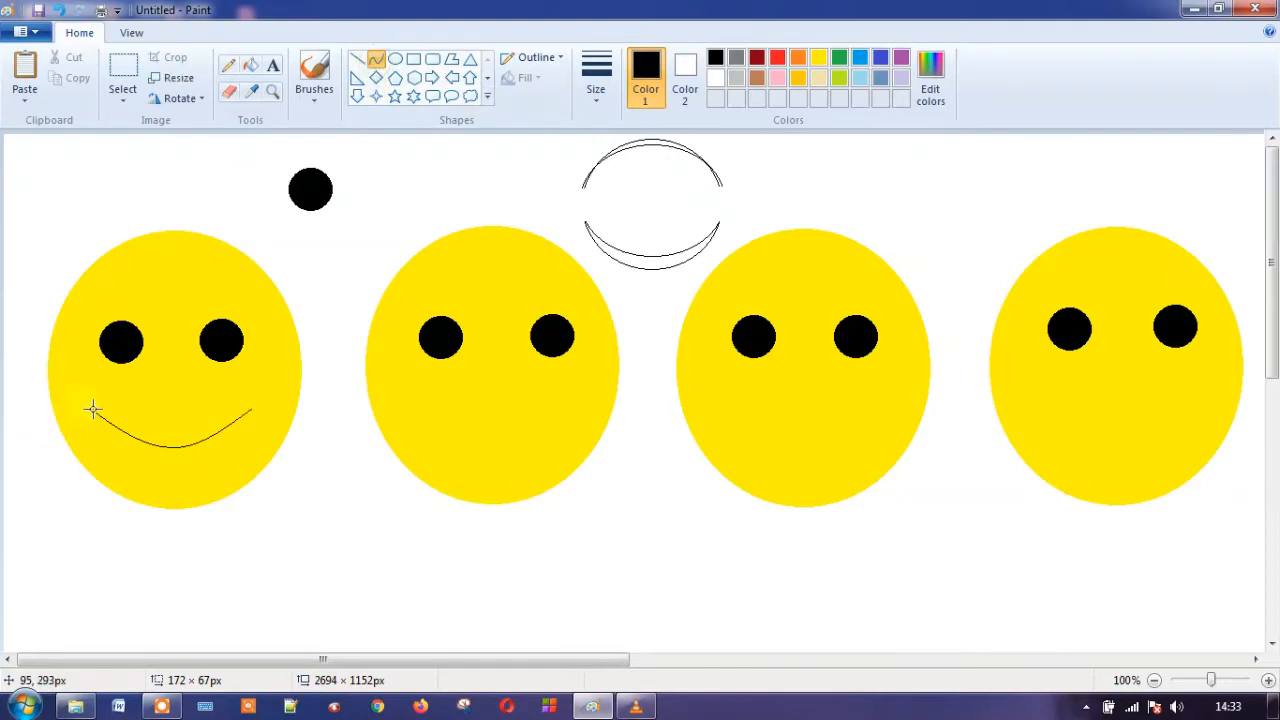
{"action": "left_click_drag", "start_coordinate": [93, 409], "coordinate": [255, 406]}
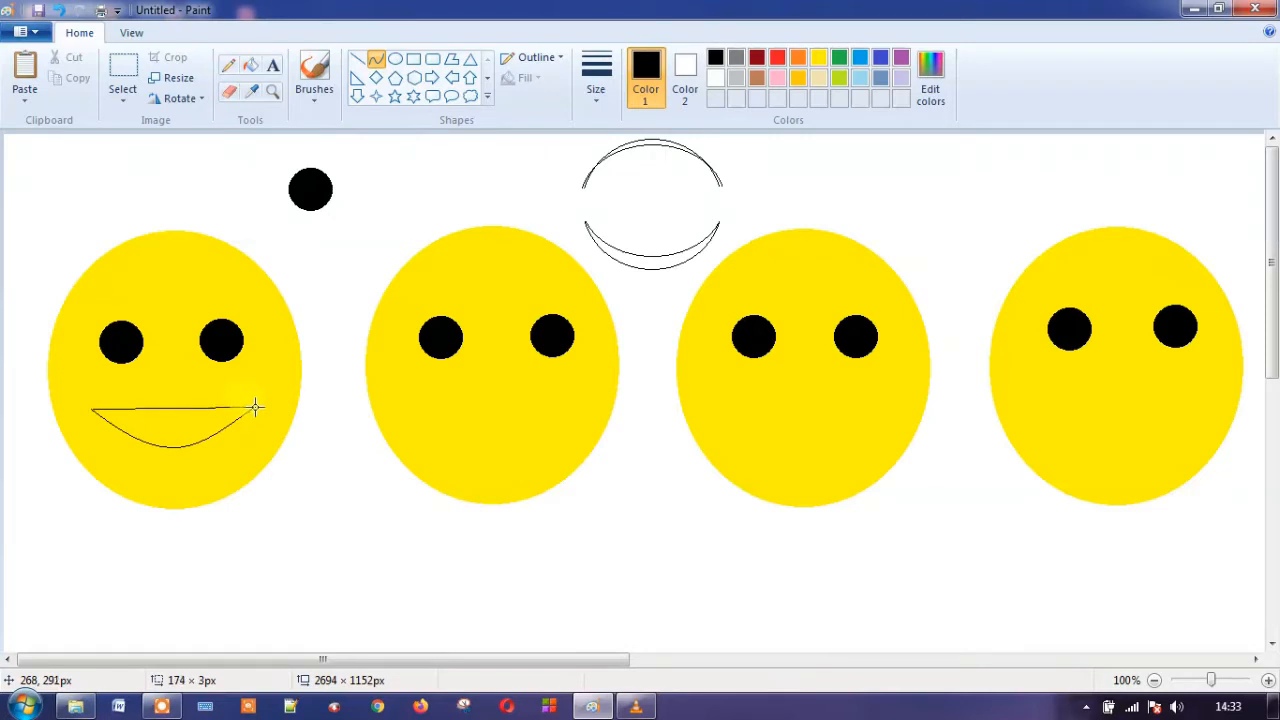
{"action": "left_click_drag", "start_coordinate": [176, 409], "coordinate": [170, 466]}
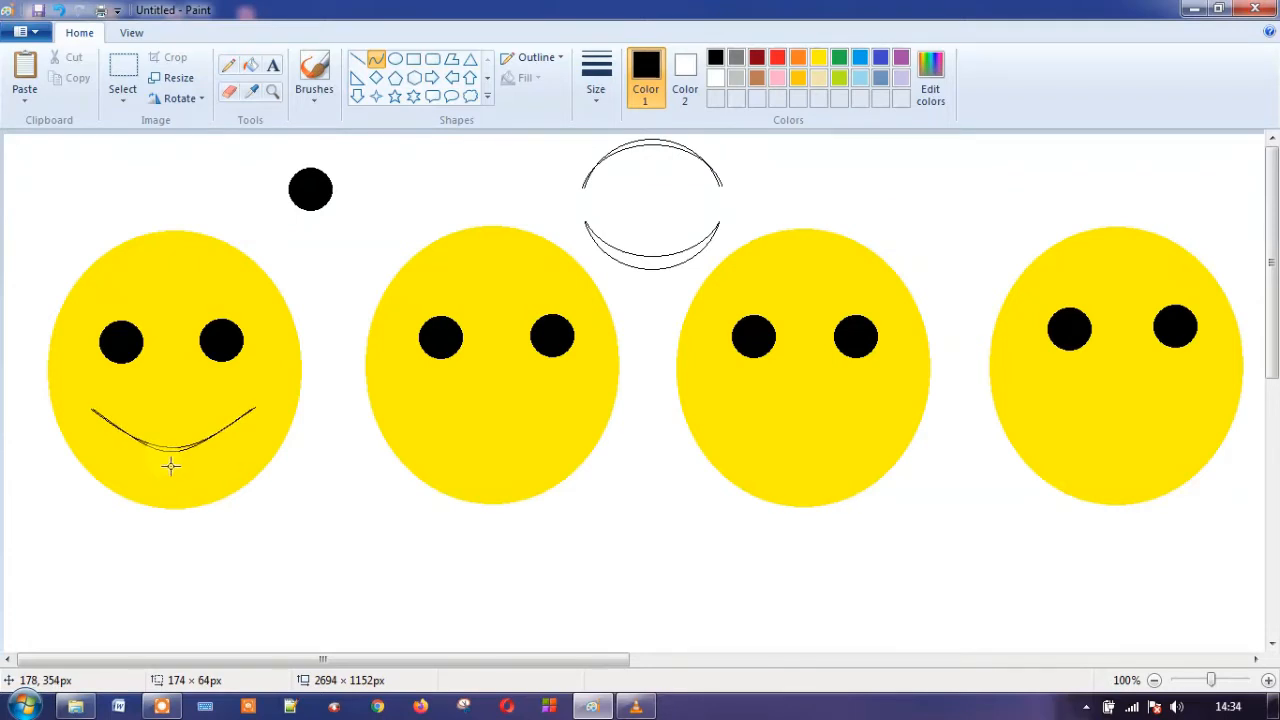
{"action": "left_click_drag", "start_coordinate": [171, 465], "coordinate": [169, 457]}
{"action": "mouse_move", "coordinate": [169, 457]}
{"action": "left_mouse_down"}
{"action": "mouse_move", "coordinate": [172, 476]}
{"action": "mouse_move", "coordinate": [171, 457]}
{"action": "left_mouse_up"}
{"action": "left_click", "coordinate": [173, 456]}
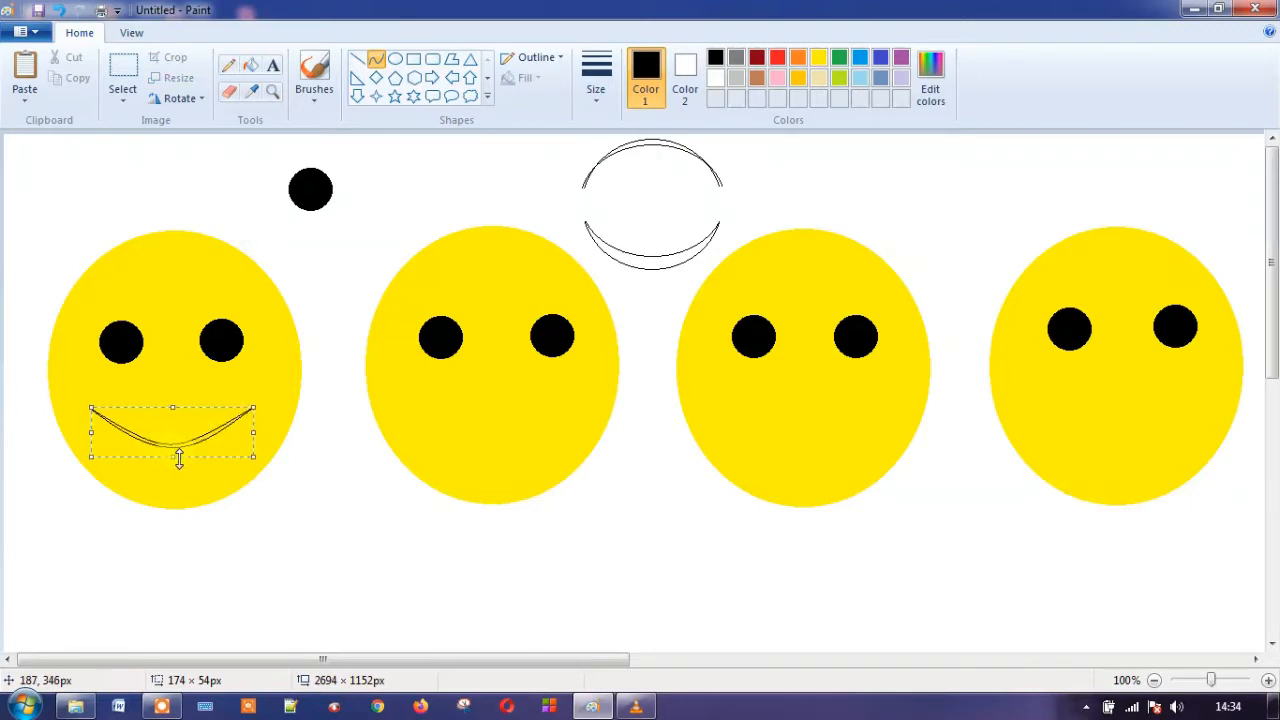
- Fill the narrow gap between the first face's two smile curves with black
{"action": "left_click", "coordinate": [250, 65]}
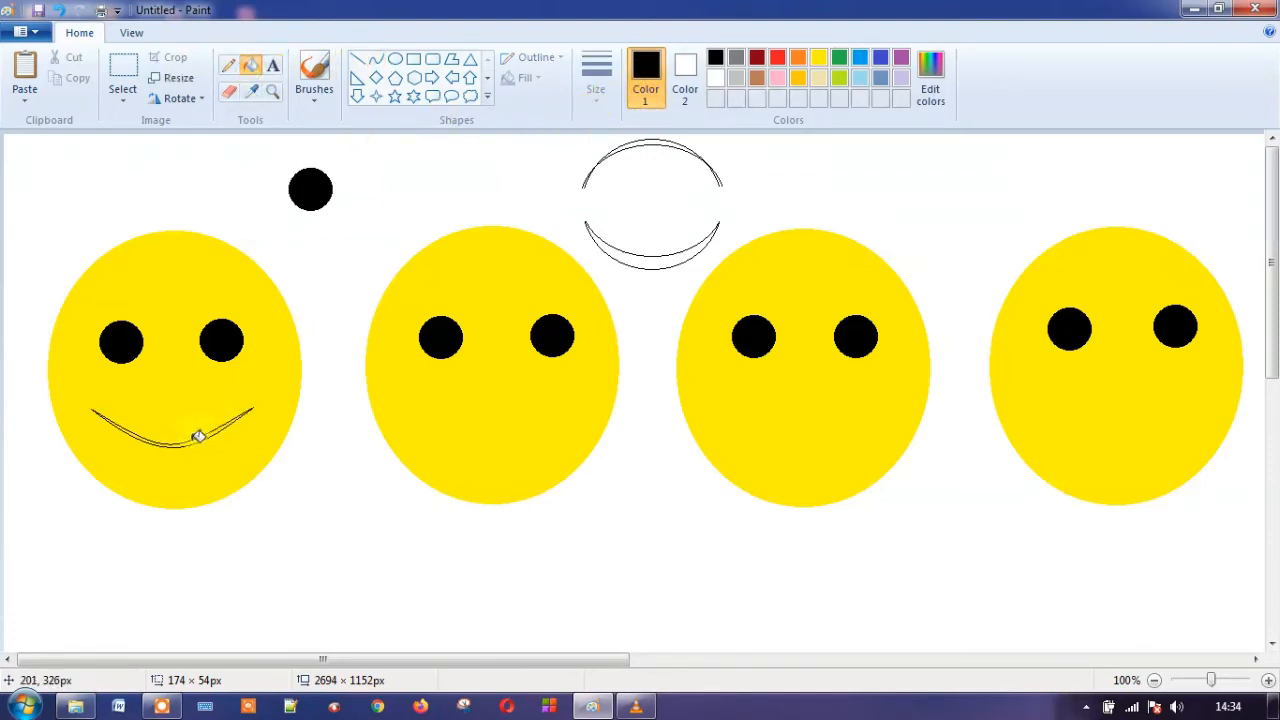
{"action": "left_click", "coordinate": [198, 442]}
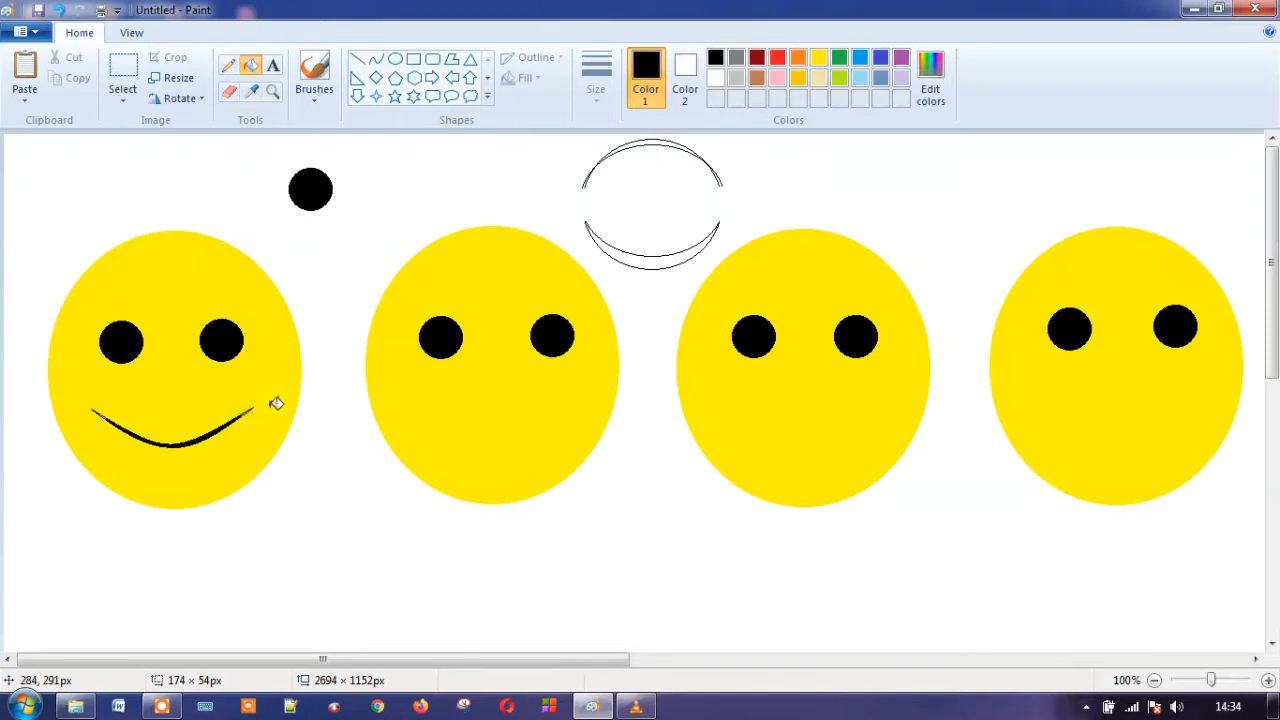
- Try to fill the tiny yellow gaps near the smile's tip with black, and undo that fill
{"action": "left_click", "coordinate": [272, 90]}
{"action": "left_click", "coordinate": [200, 451]}
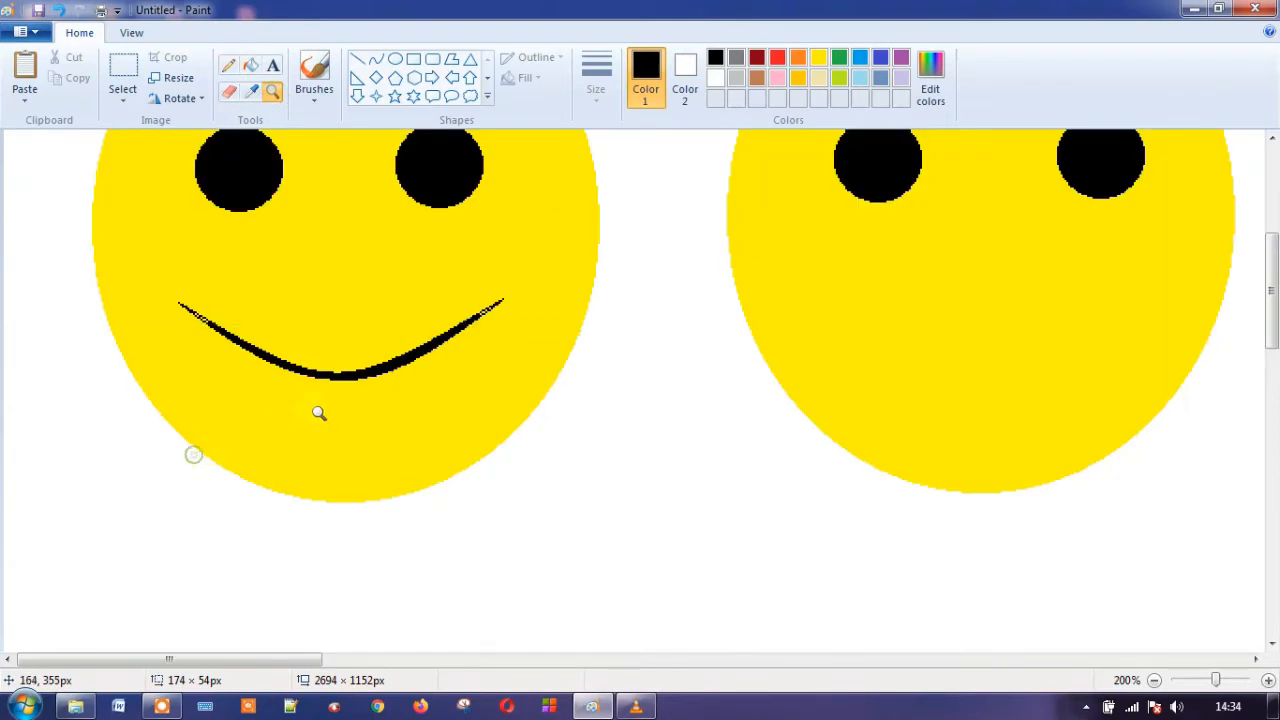
{"action": "left_click", "coordinate": [405, 358]}
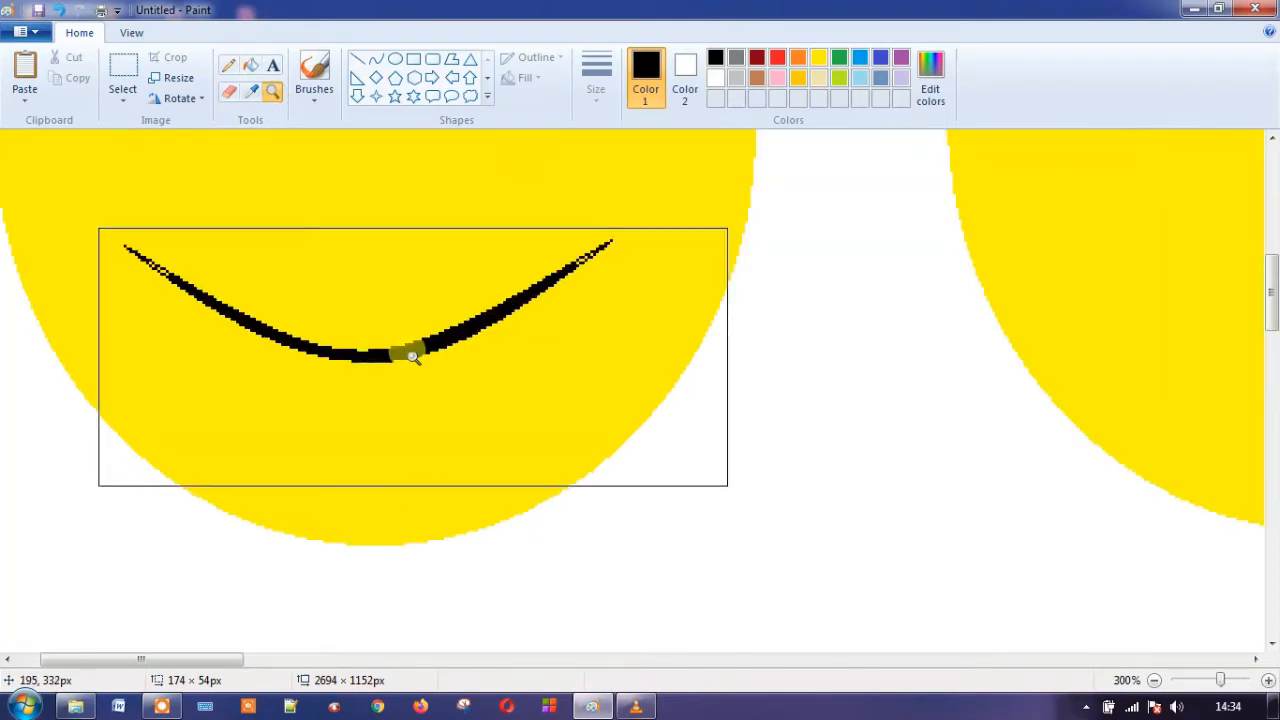
{"action": "left_click", "coordinate": [250, 65]}
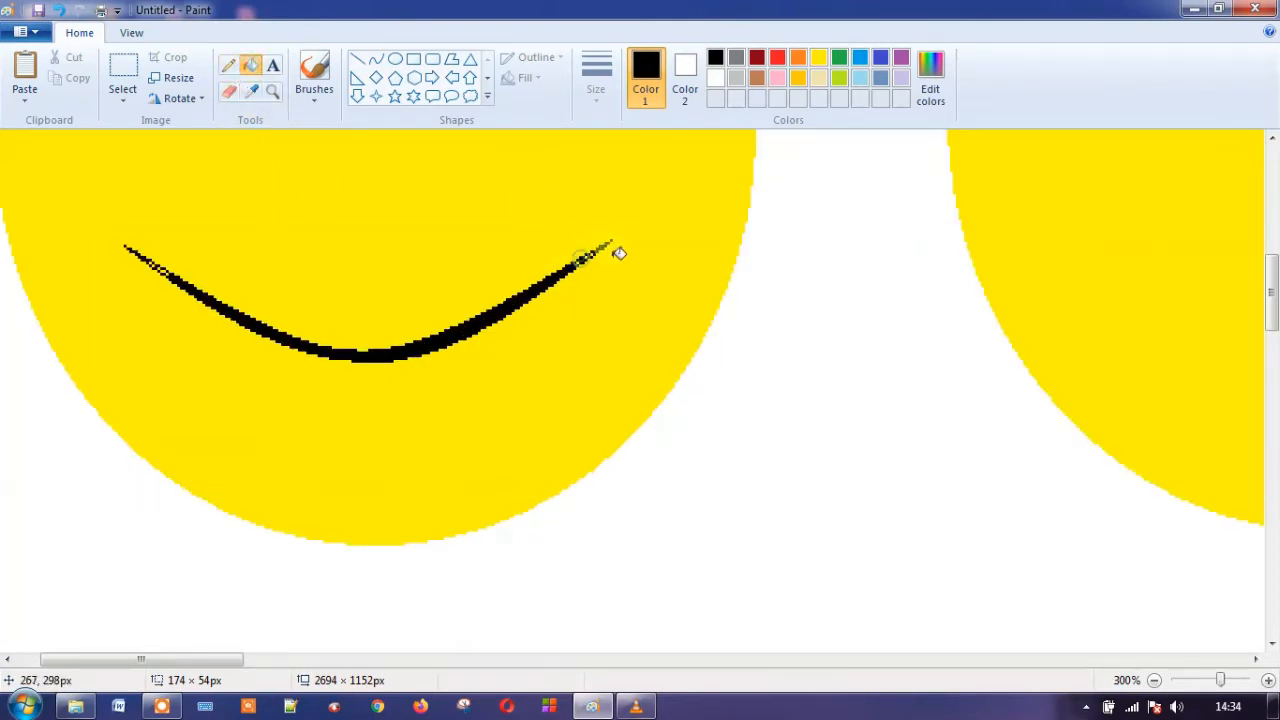
{"action": "left_click", "coordinate": [597, 252]}
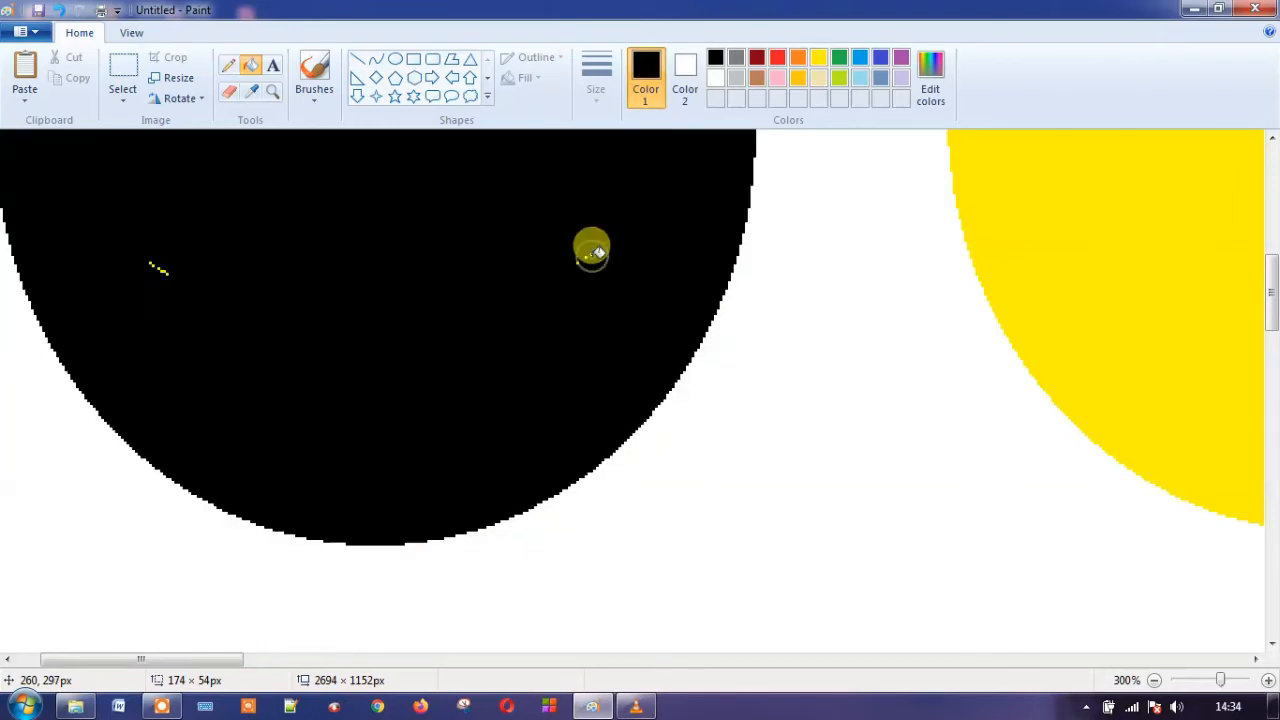
{"action": "key", "text": "ctrl+z"}
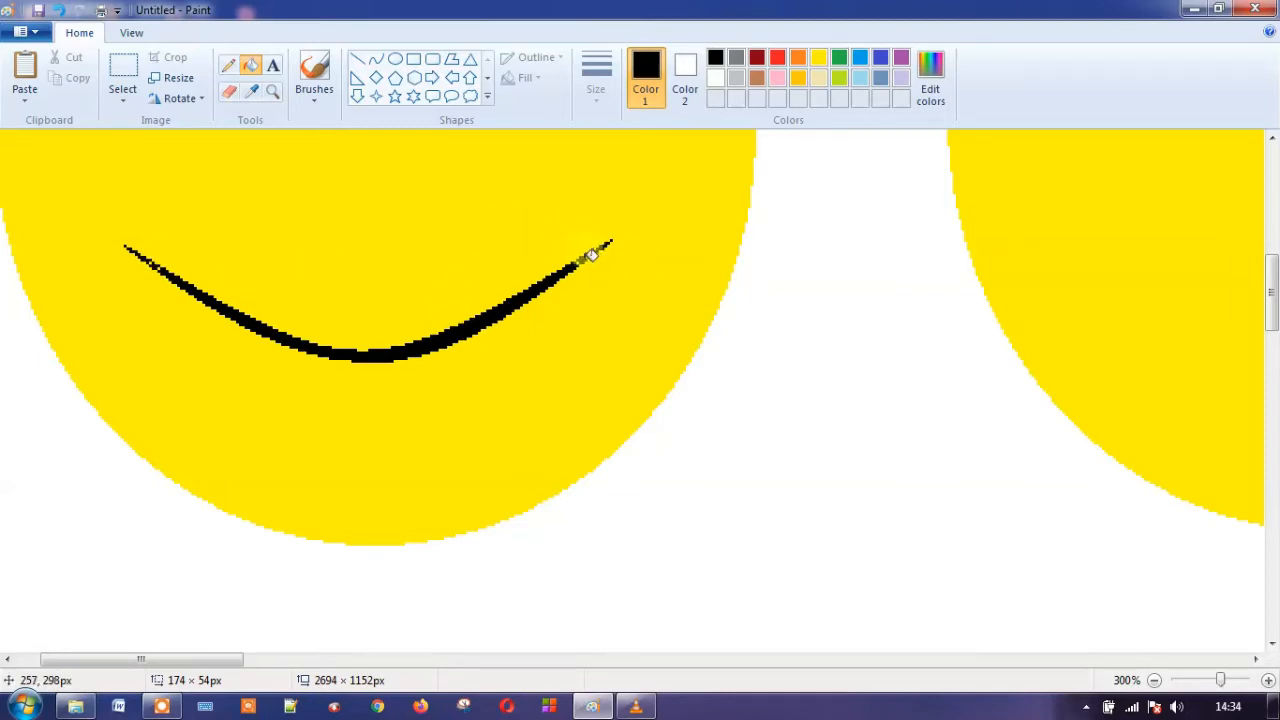
{"action": "left_click", "coordinate": [272, 91]}
{"action": "right_click", "coordinate": [366, 291]}
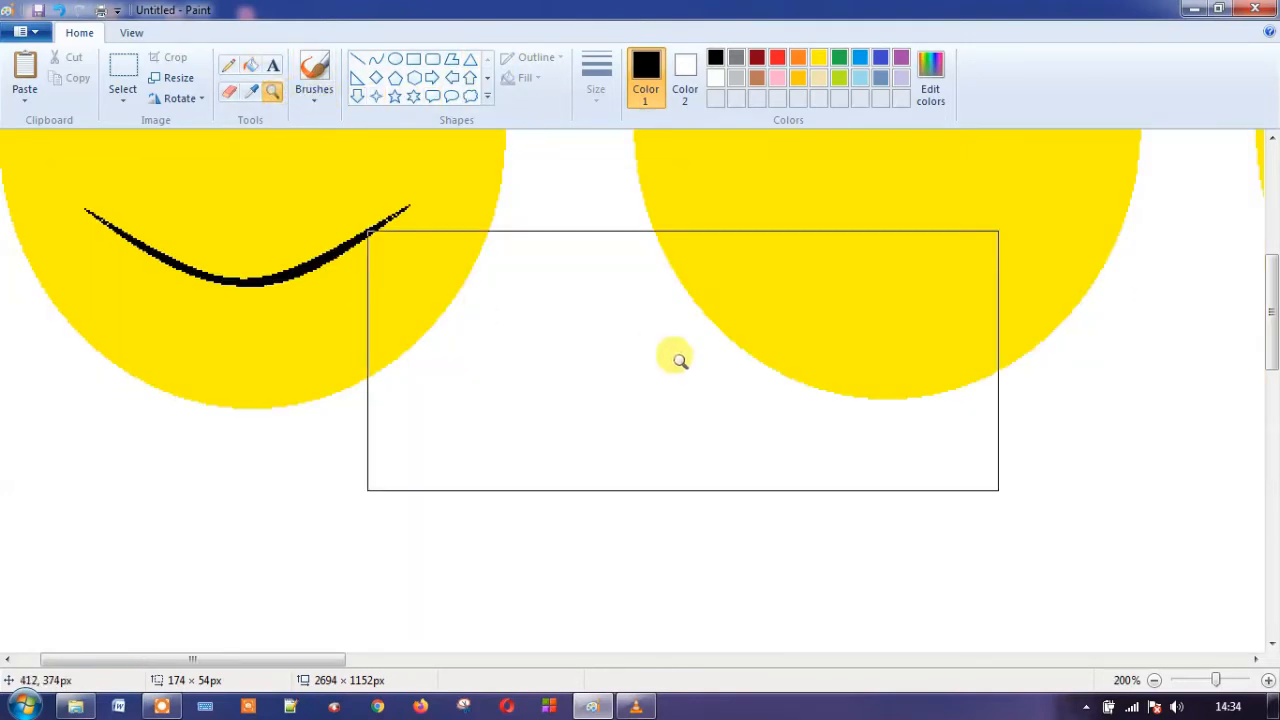
{"action": "right_click", "coordinate": [412, 299]}
{"action": "left_click_drag", "start_coordinate": [1274, 382], "coordinate": [1272, 222]}
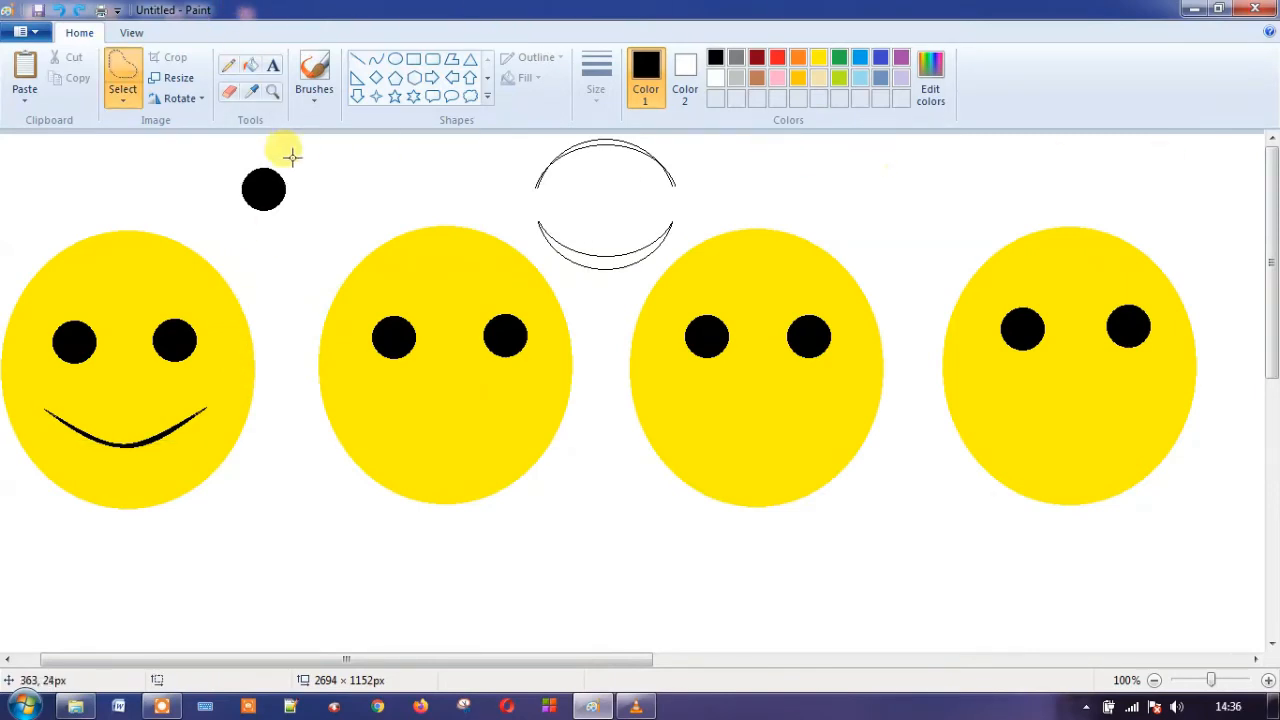
- Erase the loose side ends of the upper ellipse arcs, leaving a small upper crescent with pointed tips
{"action": "left_click", "coordinate": [228, 91]}
{"action": "left_click_drag", "start_coordinate": [523, 182], "coordinate": [585, 185]}
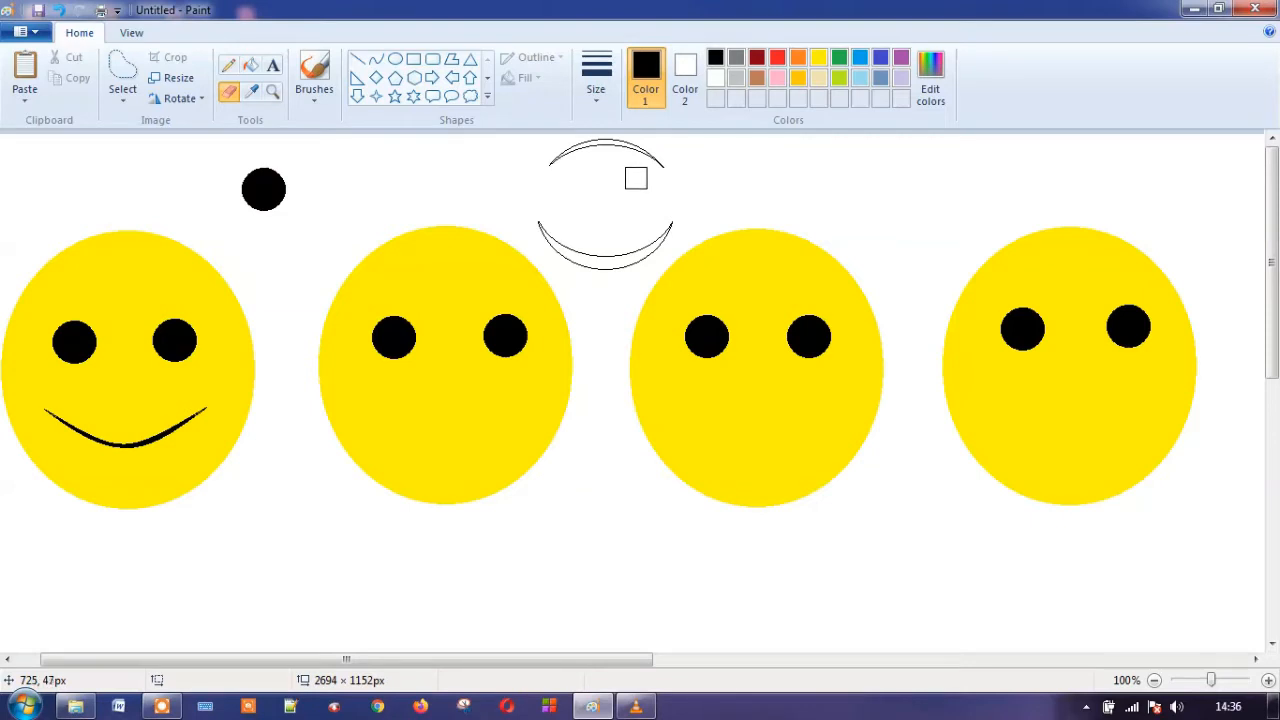
- Copy the upper crescent and place the copy as a frown below the second face's eyes
{"action": "left_click", "coordinate": [129, 105]}
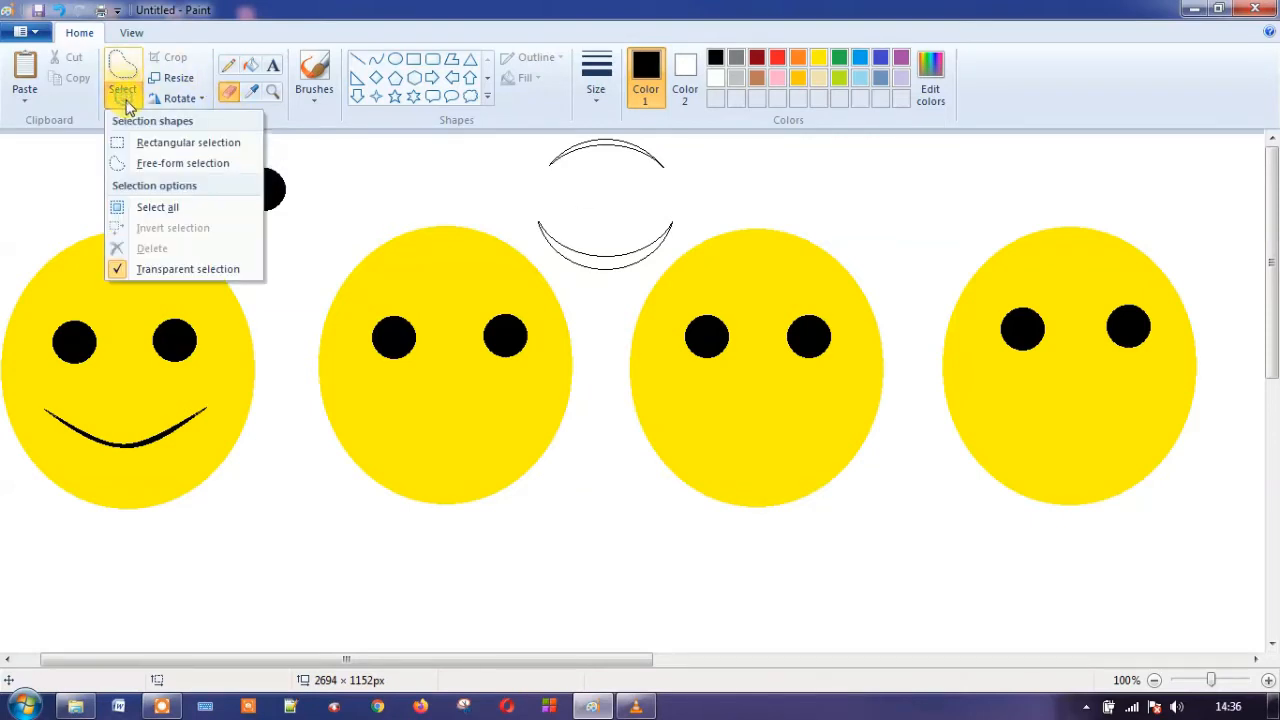
{"action": "left_click", "coordinate": [168, 163]}
{"action": "mouse_move", "coordinate": [570, 132]}
{"action": "left_mouse_down"}
{"action": "mouse_move", "coordinate": [539, 157]}
{"action": "mouse_move", "coordinate": [545, 181]}
{"action": "mouse_move", "coordinate": [677, 174]}
{"action": "mouse_move", "coordinate": [676, 151]}
{"action": "mouse_move", "coordinate": [545, 125]}
{"action": "left_mouse_up"}
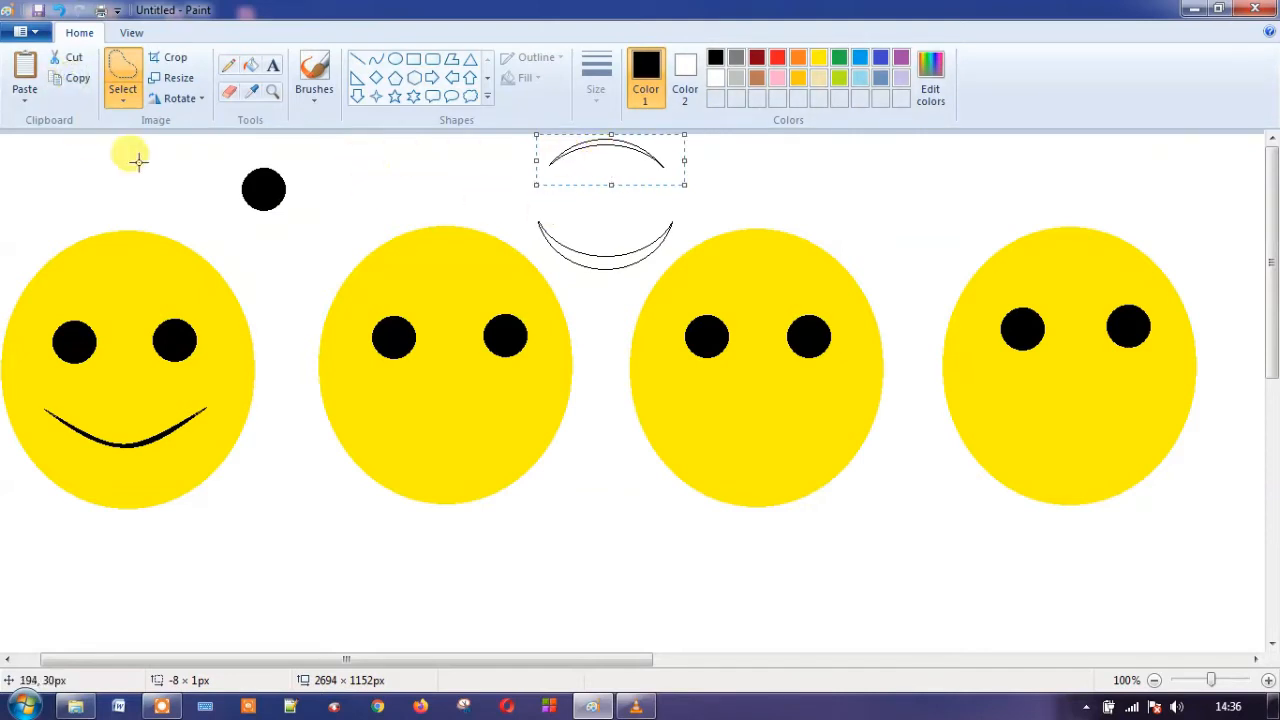
{"action": "left_click", "coordinate": [30, 75]}
{"action": "left_click_drag", "start_coordinate": [108, 157], "coordinate": [474, 418]}
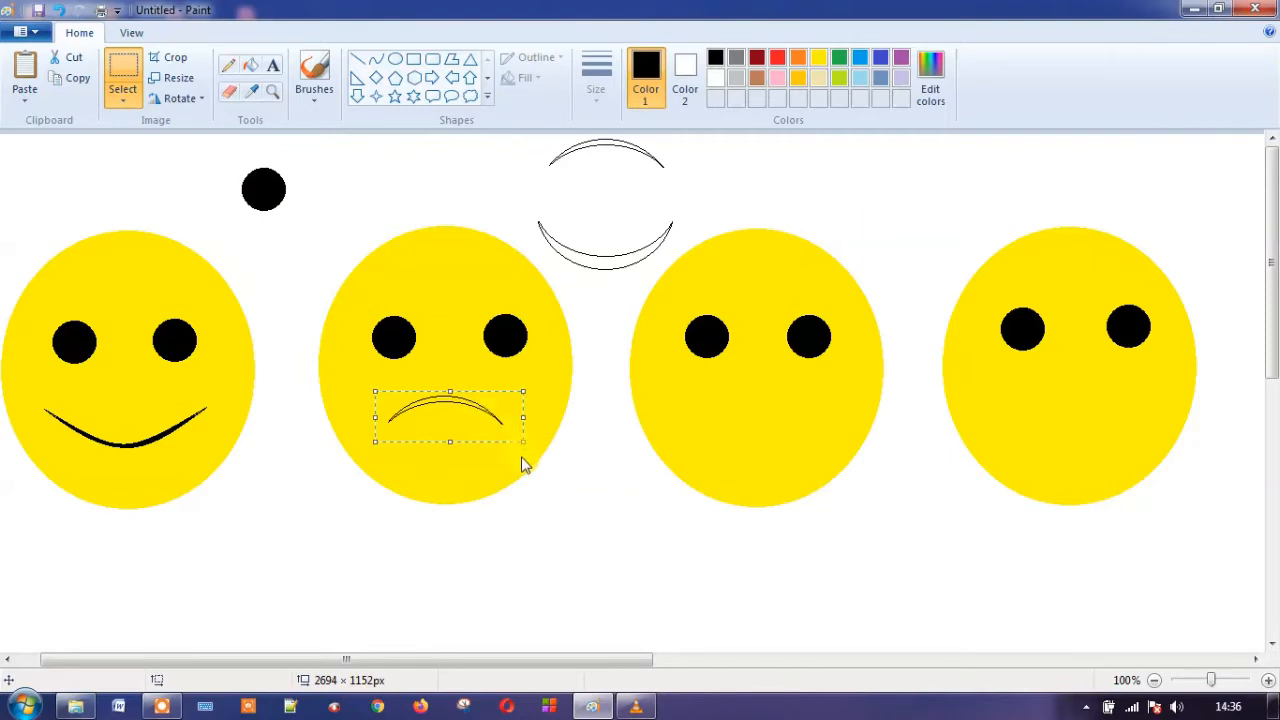
{"action": "left_click", "coordinate": [352, 153]}
- Fill the frown crescent on the second face with black
{"action": "left_click", "coordinate": [252, 68]}
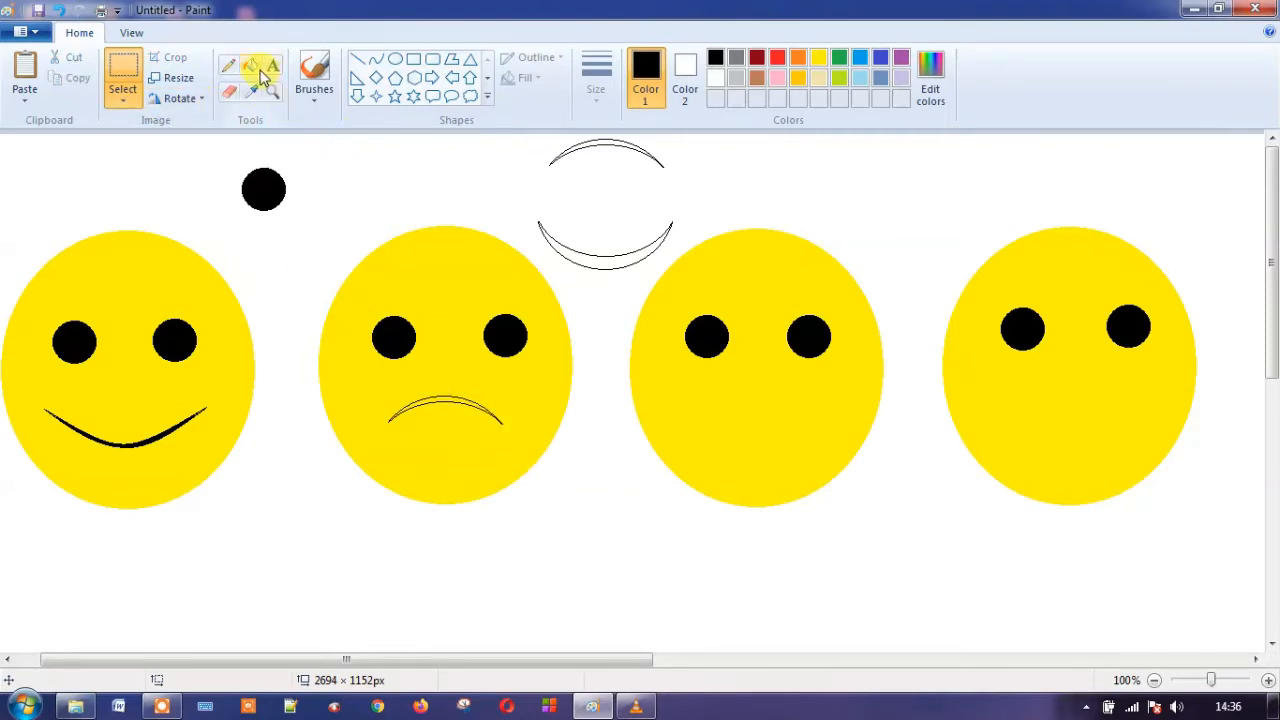
{"action": "left_click", "coordinate": [453, 394]}
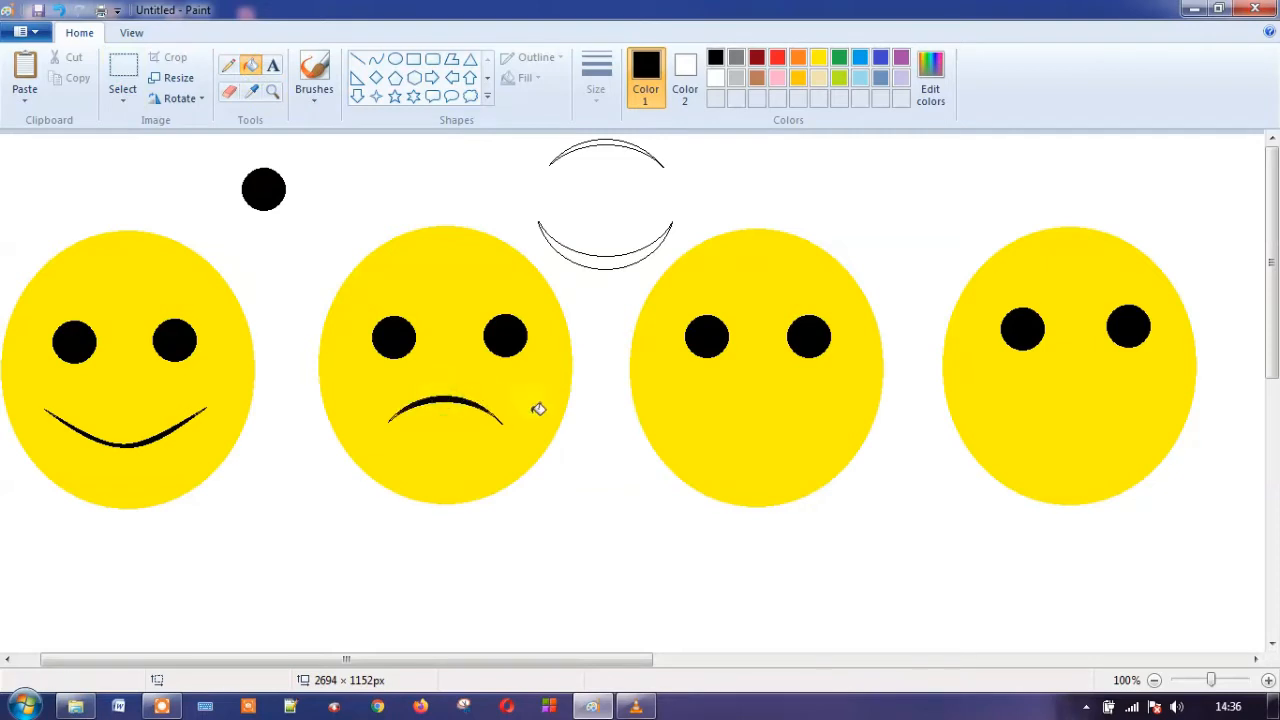
{"action": "left_click", "coordinate": [397, 398]}
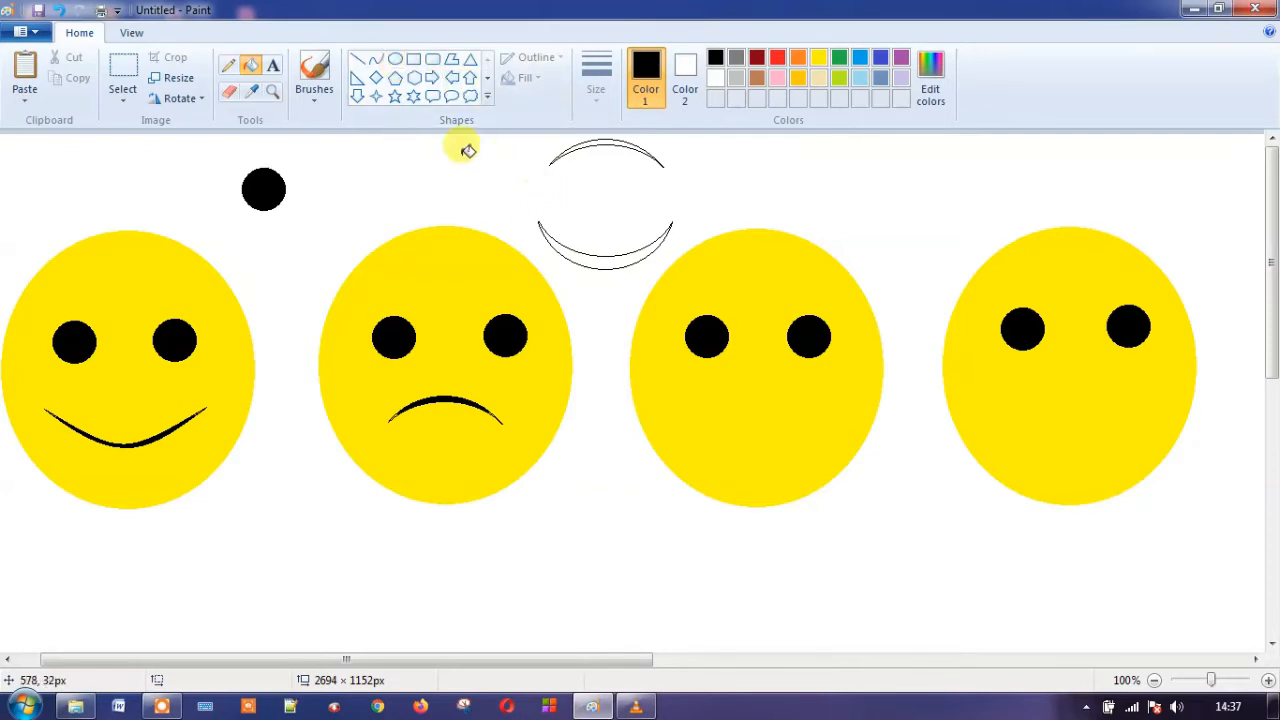
- Draw a downward-bowed smile curve, about 187 × 74 px, below the third face's eyes
{"action": "left_click", "coordinate": [375, 59]}
{"action": "left_click_drag", "start_coordinate": [671, 401], "coordinate": [846, 401]}
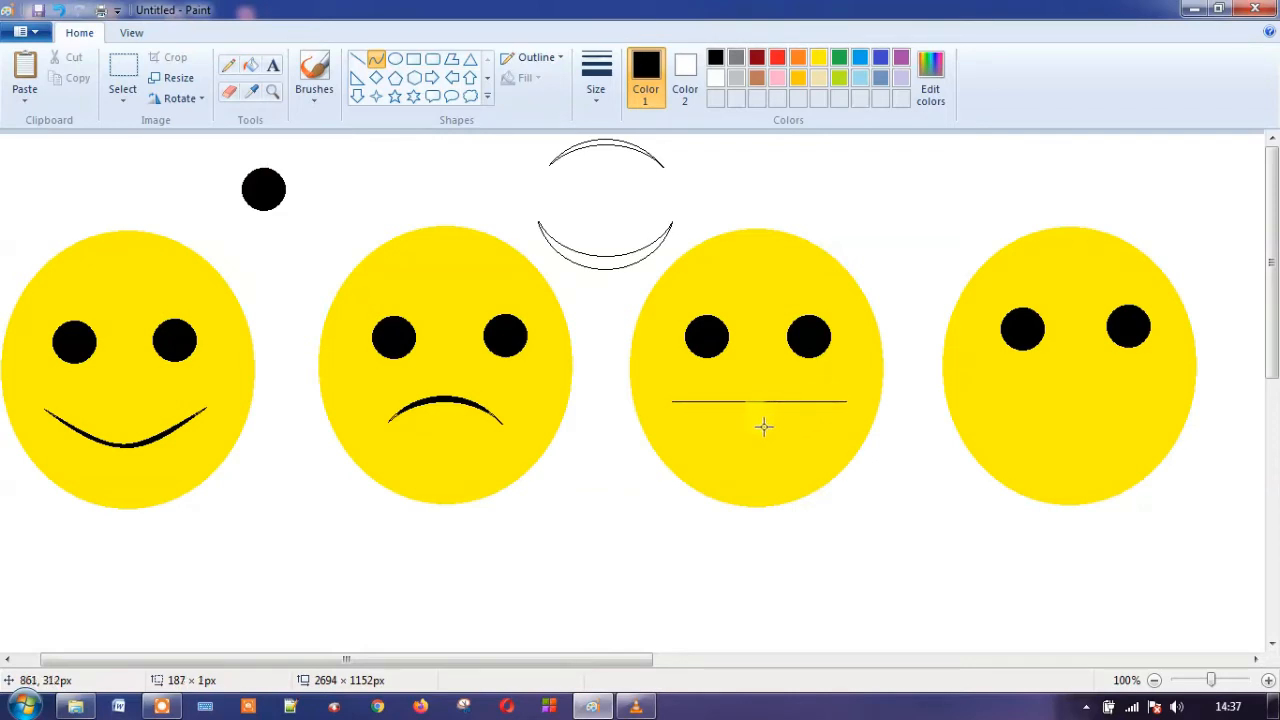
{"action": "left_click_drag", "start_coordinate": [763, 423], "coordinate": [764, 469]}
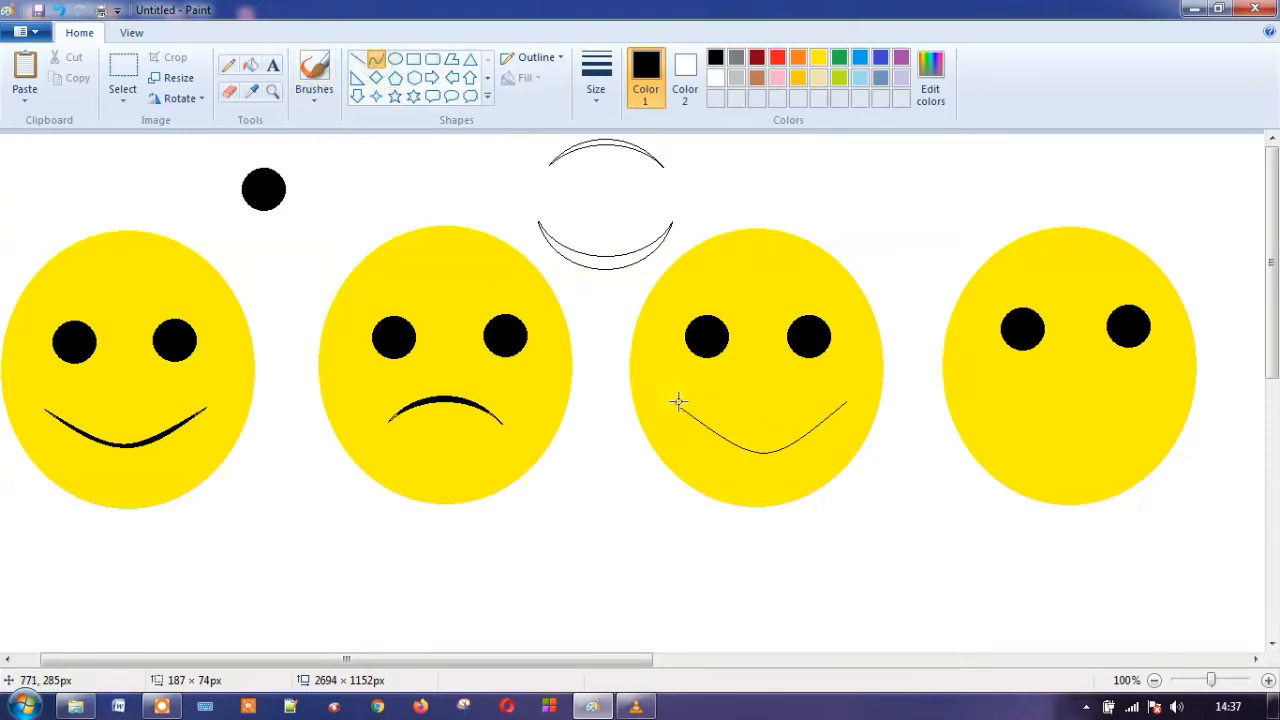
{"action": "left_click_drag", "start_coordinate": [672, 400], "coordinate": [769, 461]}
{"action": "left_click_drag", "start_coordinate": [764, 461], "coordinate": [764, 461]}
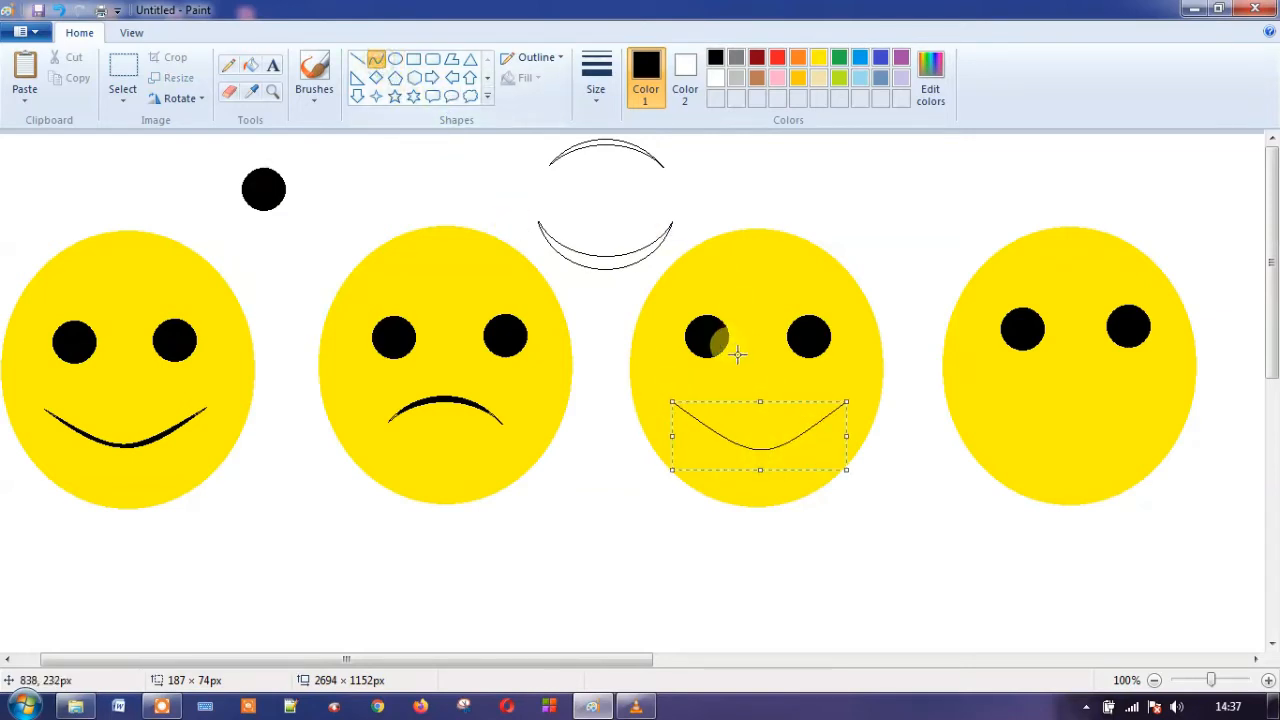
{"action": "left_click", "coordinate": [705, 372]}
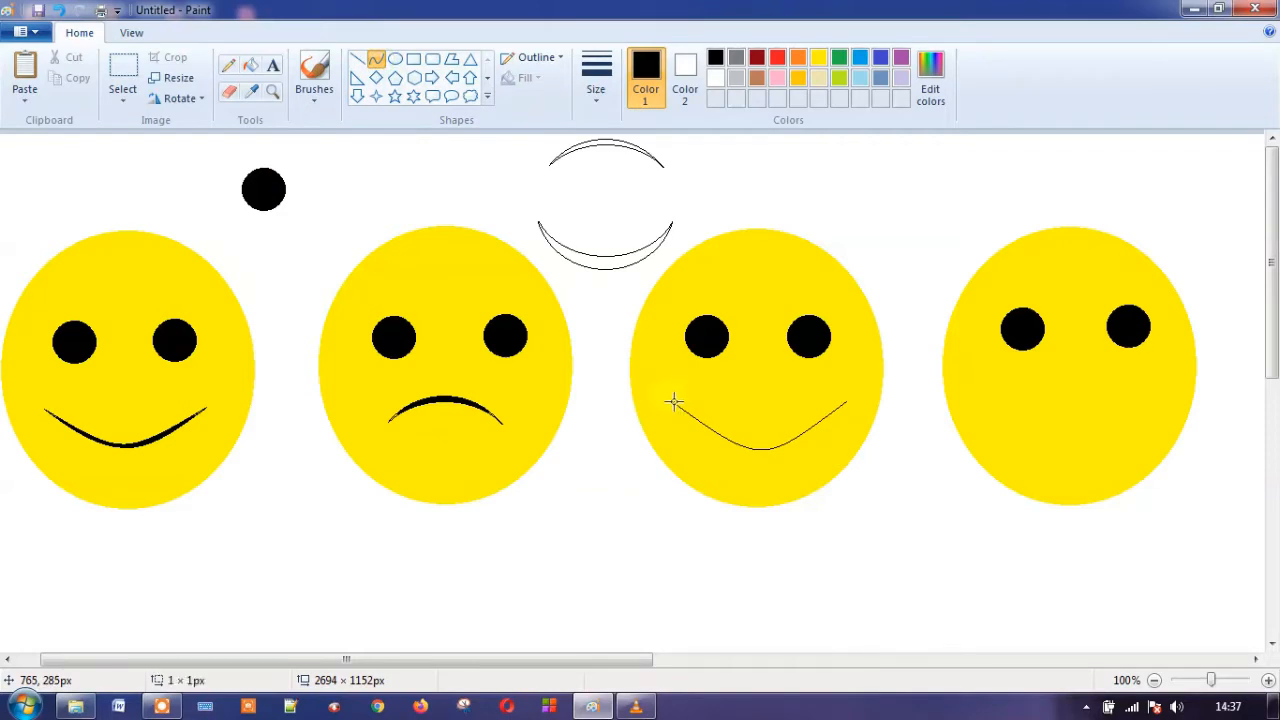
- Close the top of the third face's mouth with a nearly flat curve, about 185 × 13 px, between the smile's endpoints
{"action": "left_click_drag", "start_coordinate": [674, 402], "coordinate": [847, 402]}
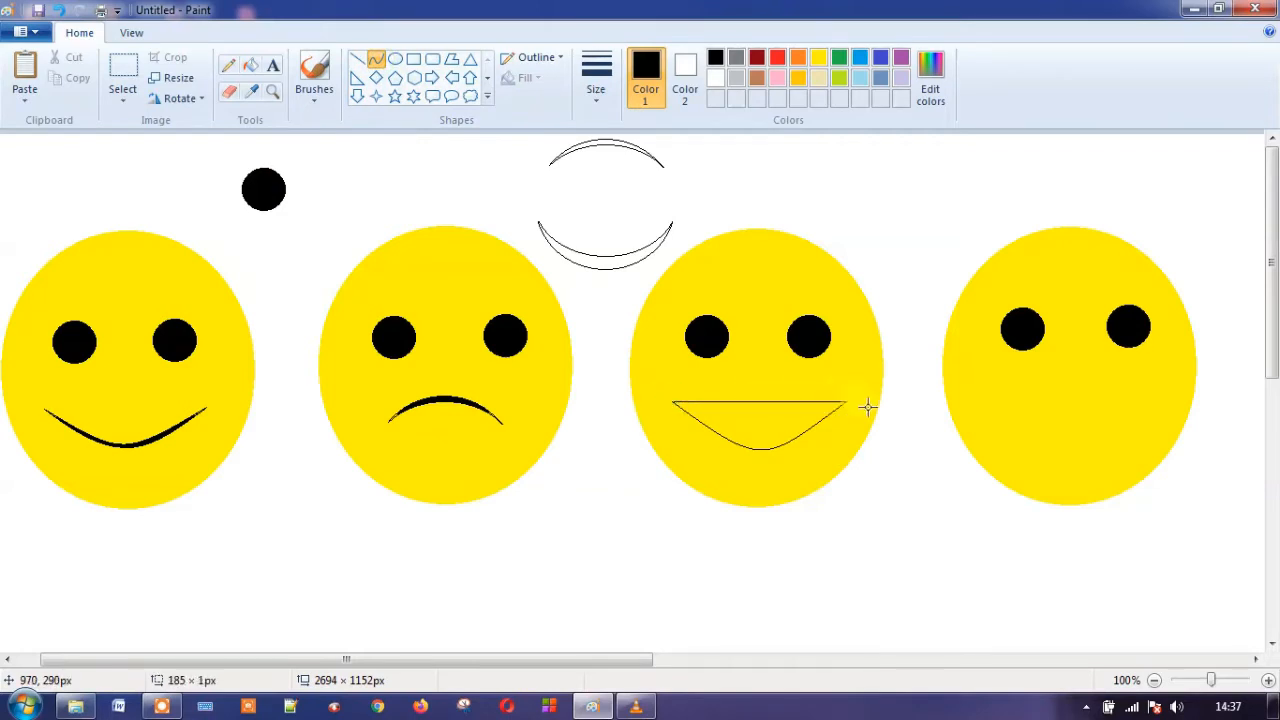
{"action": "left_click", "coordinate": [766, 409]}
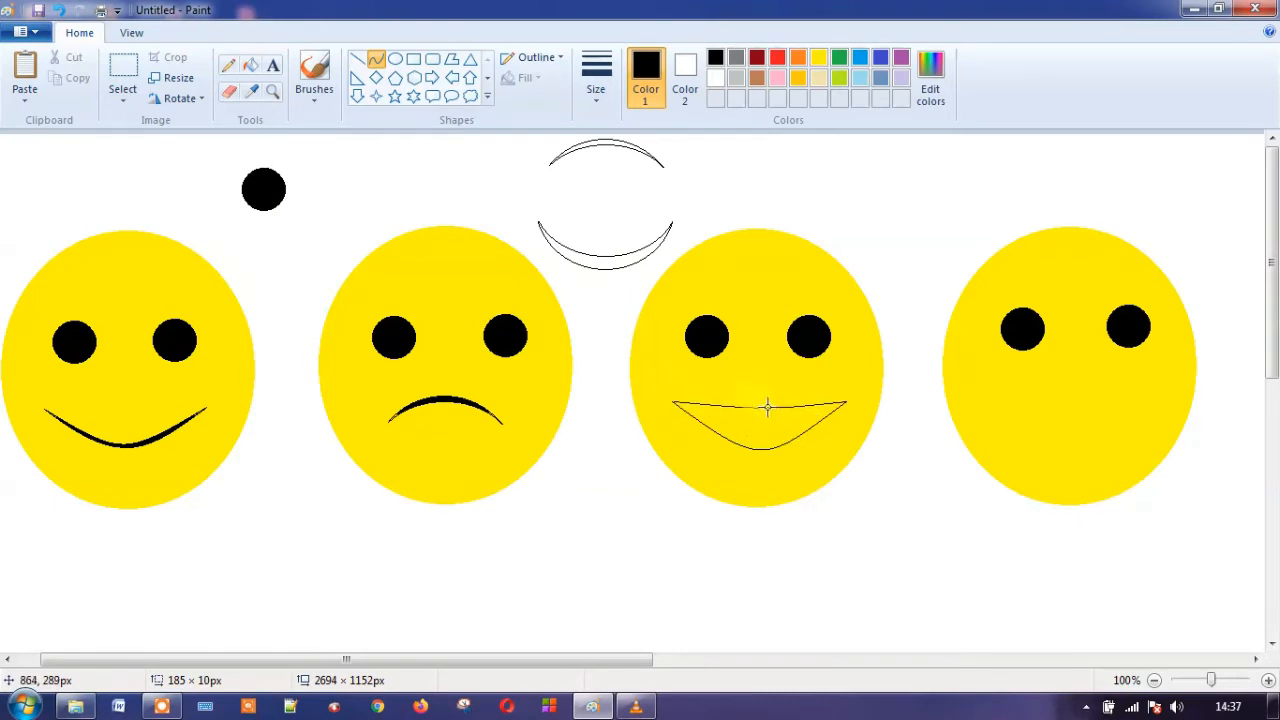
{"action": "left_click_drag", "start_coordinate": [757, 416], "coordinate": [760, 413]}
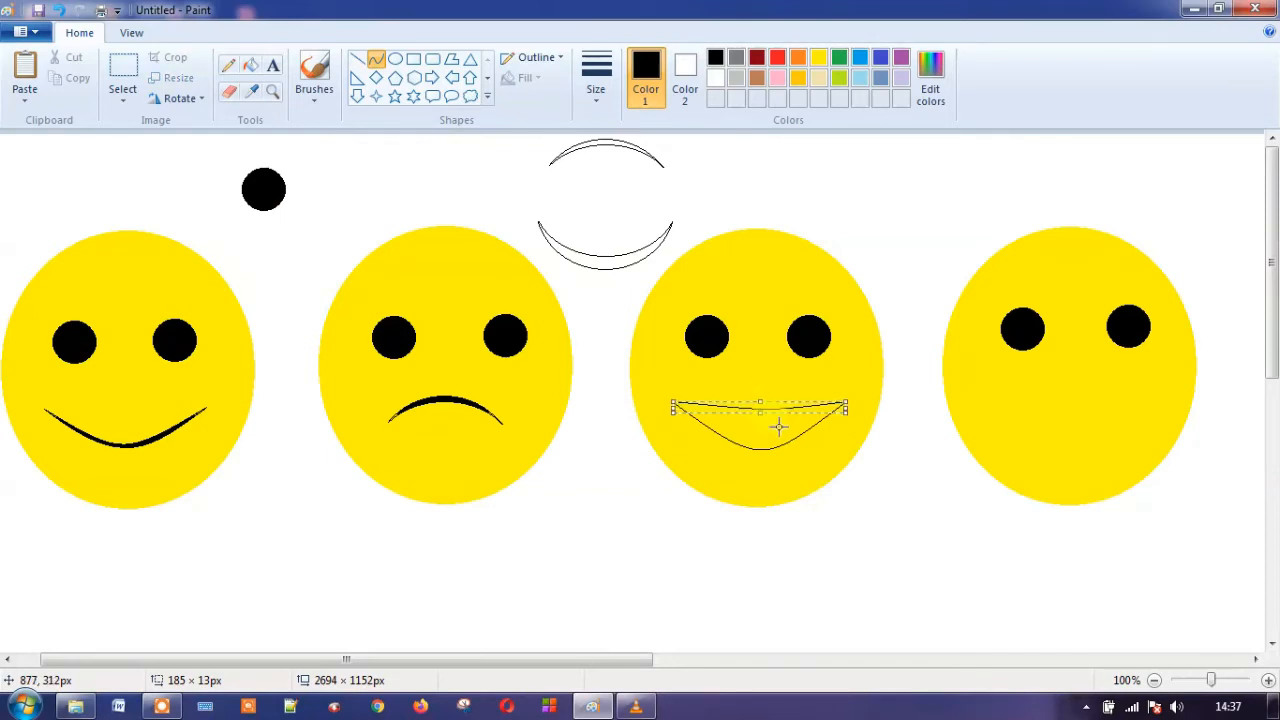
{"action": "left_click", "coordinate": [778, 425]}
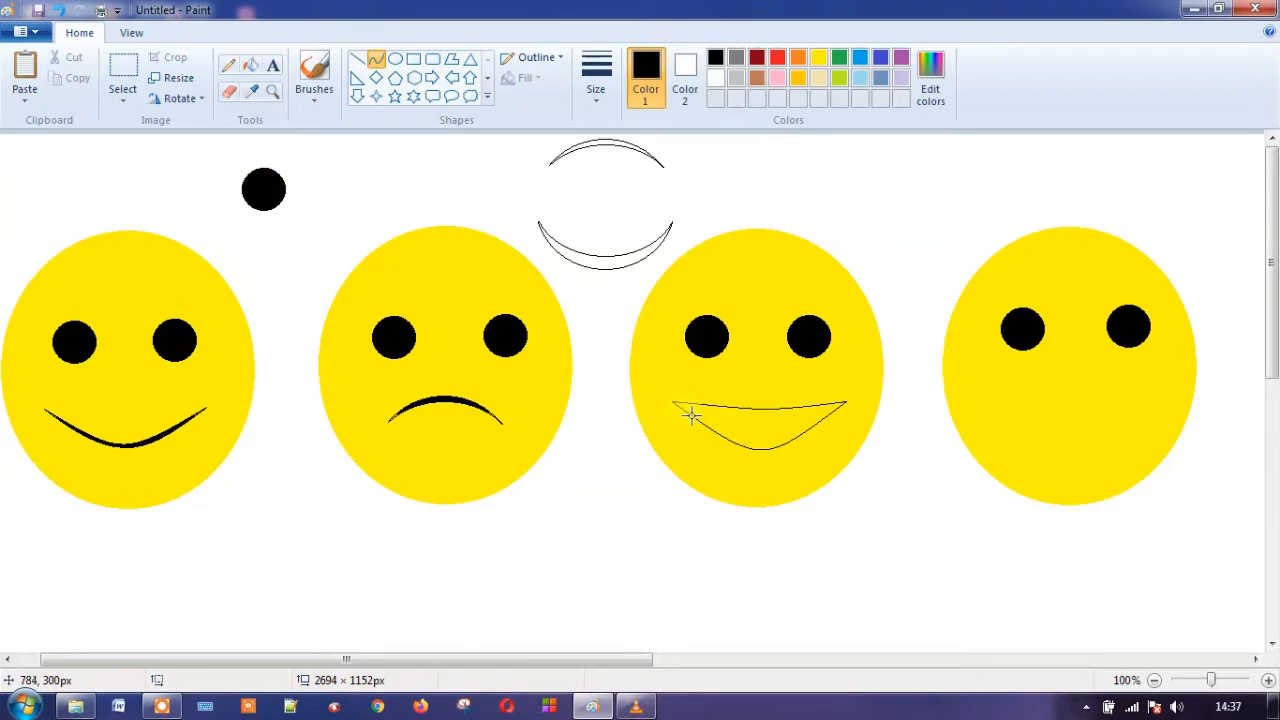
- Draw a curve about 146 × 20 px across the third face's mouth and divide the band above it into teeth with short vertical lines
{"action": "left_click_drag", "start_coordinate": [686, 414], "coordinate": [820, 414]}
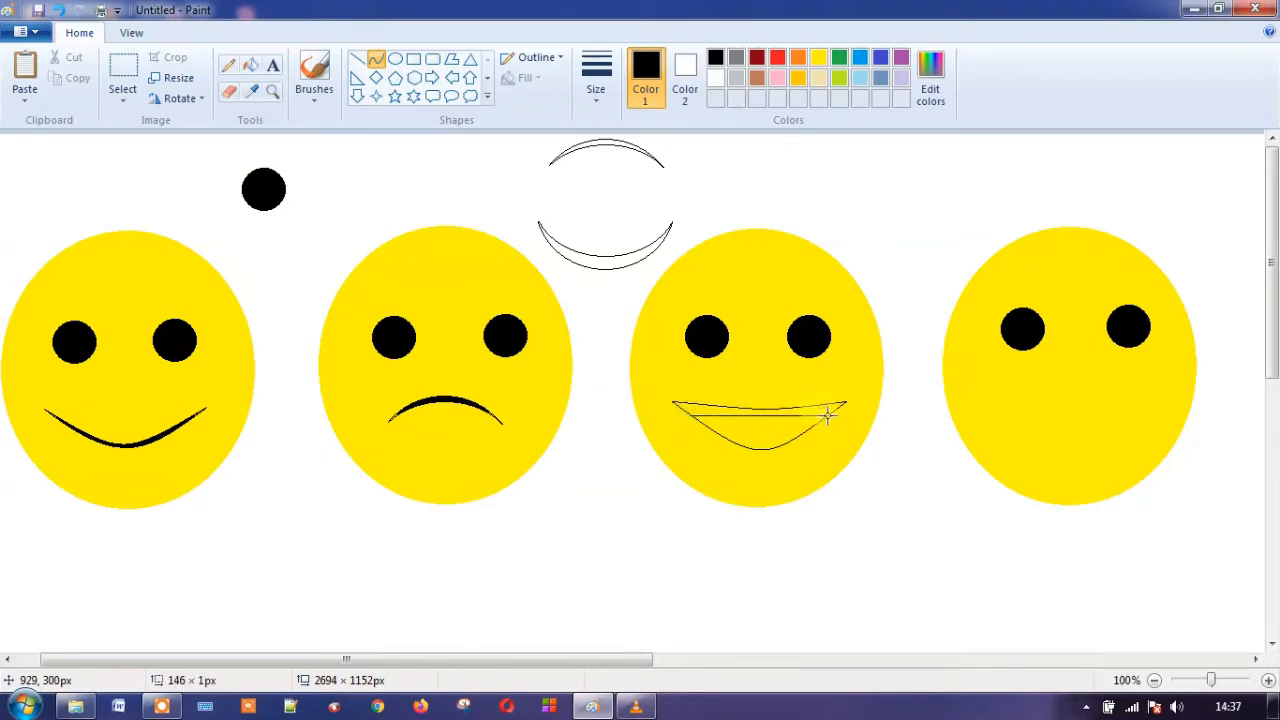
{"action": "left_click_drag", "start_coordinate": [752, 422], "coordinate": [762, 434]}
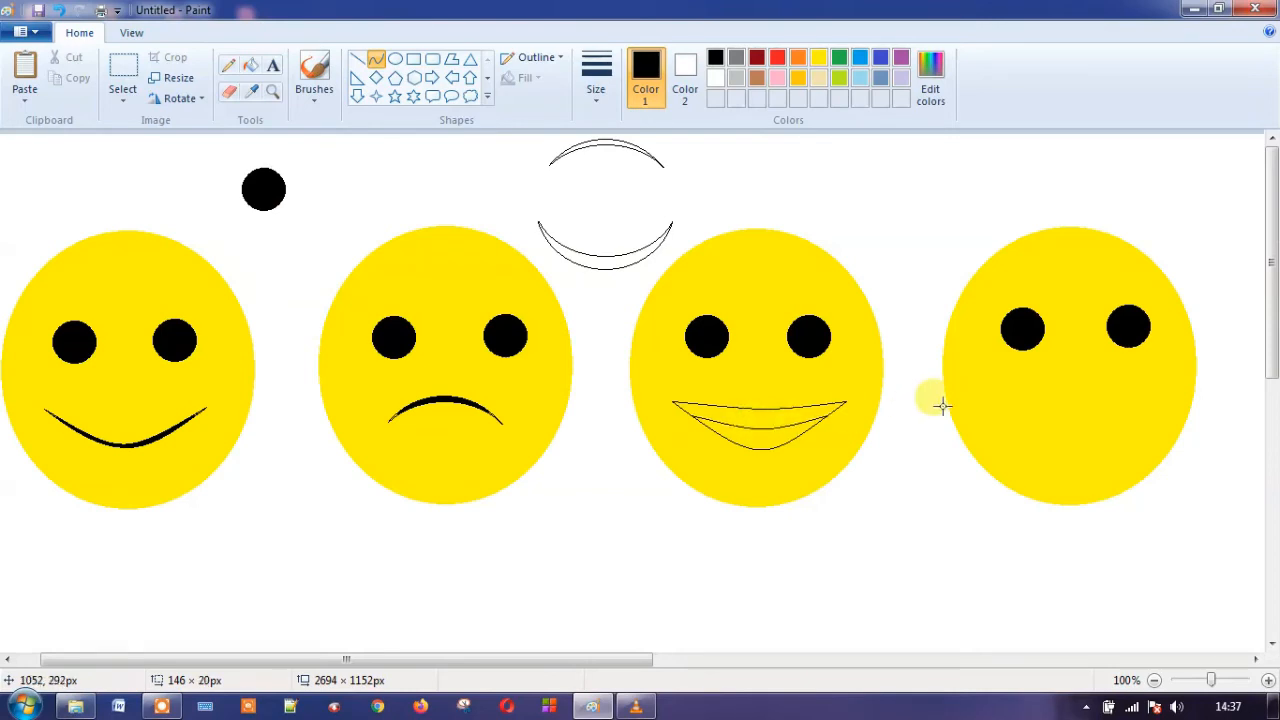
{"action": "left_click", "coordinate": [358, 61]}
{"action": "mouse_move", "coordinate": [718, 405]}
{"action": "left_mouse_down"}
{"action": "mouse_move", "coordinate": [720, 421]}
{"action": "mouse_move", "coordinate": [752, 410]}
{"action": "mouse_move", "coordinate": [752, 430]}
{"action": "mouse_move", "coordinate": [822, 419]}
{"action": "left_mouse_up"}
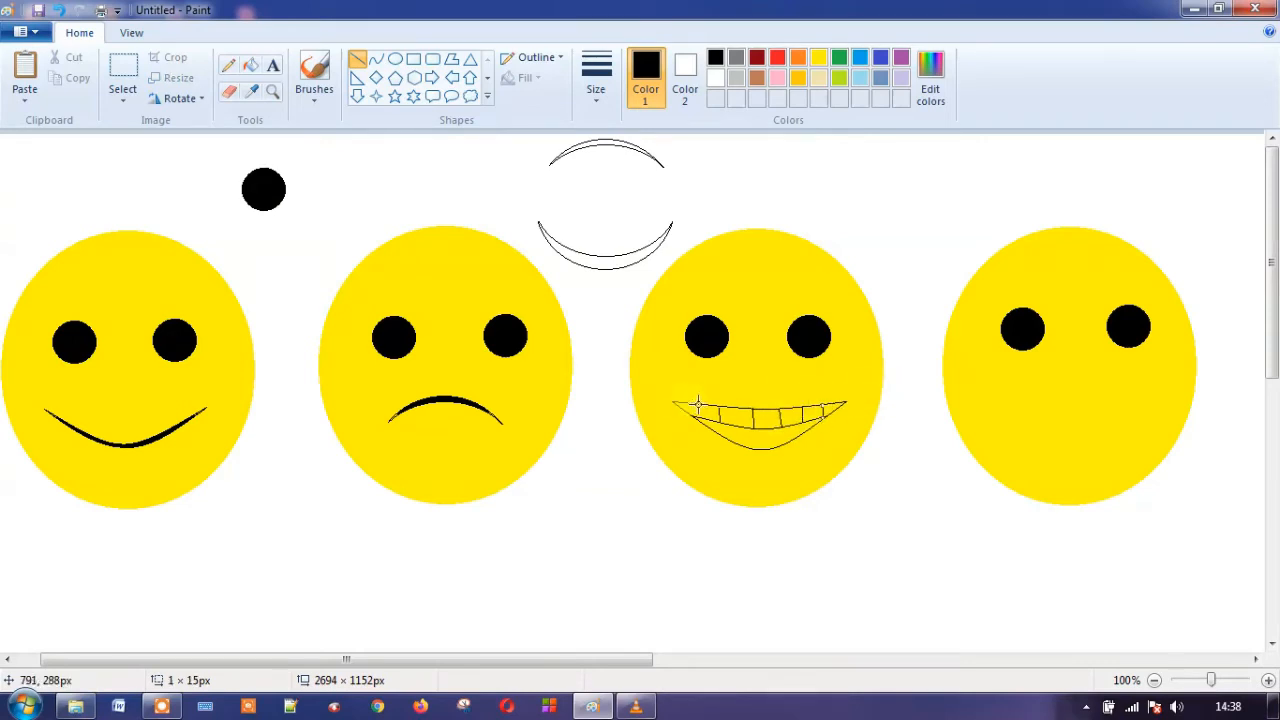
{"action": "left_click_drag", "start_coordinate": [698, 403], "coordinate": [698, 418]}
- Fill the teeth and the mouth corners of the third face with white
{"action": "left_click", "coordinate": [251, 66]}
{"action": "left_click", "coordinate": [686, 70]}
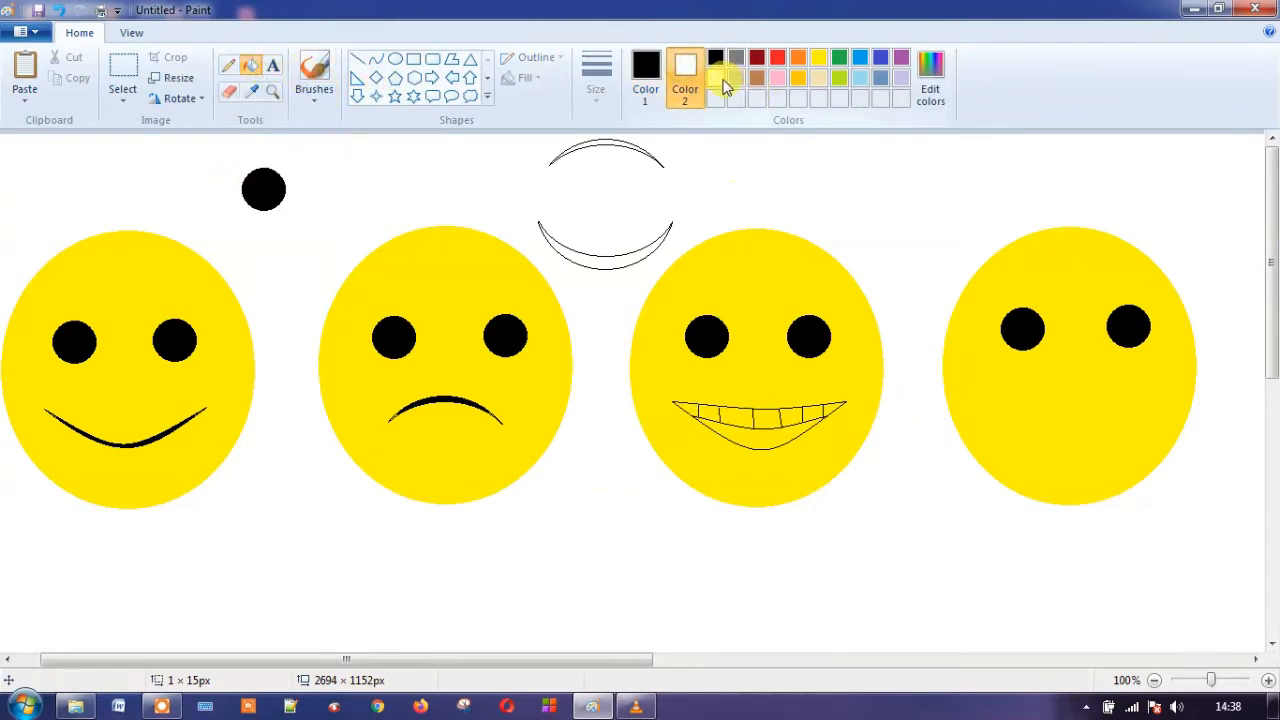
{"action": "left_click", "coordinate": [716, 78]}
{"action": "left_click", "coordinate": [646, 72]}
{"action": "left_click", "coordinate": [716, 78]}
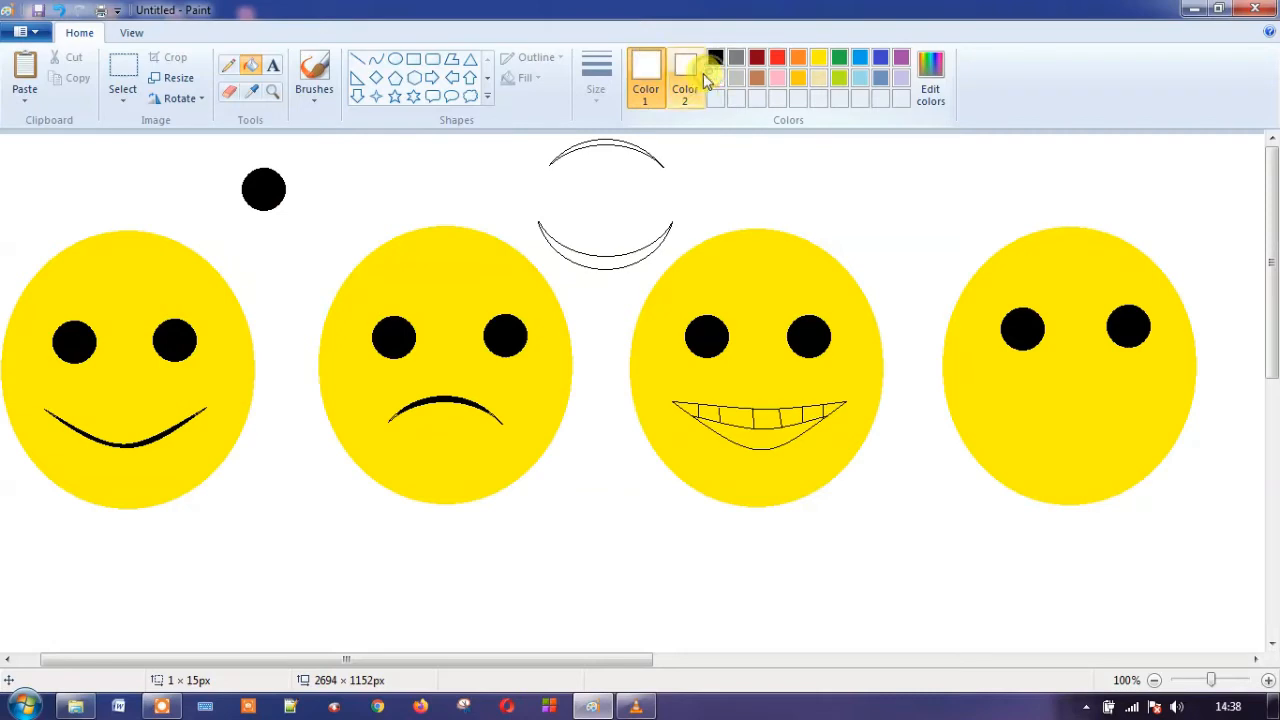
{"action": "left_click", "coordinate": [745, 412]}
{"action": "left_click", "coordinate": [710, 414]}
{"action": "left_click", "coordinate": [766, 415]}
{"action": "left_click", "coordinate": [791, 414]}
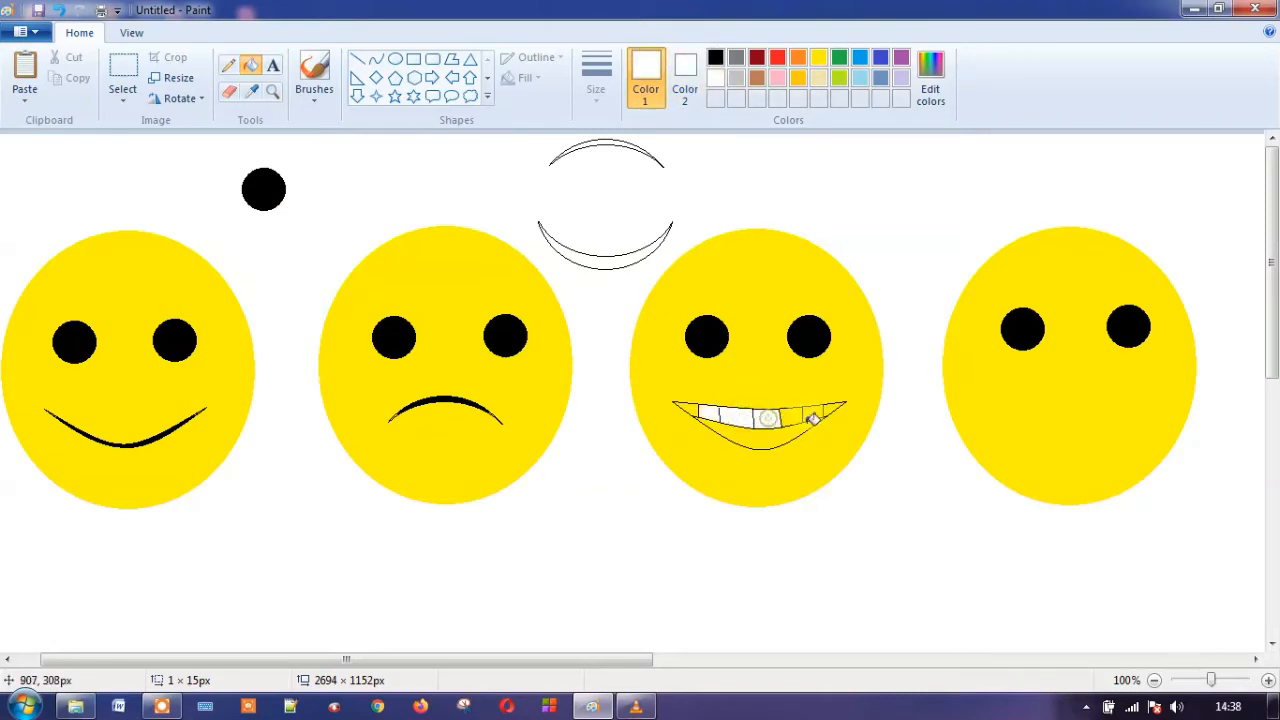
{"action": "left_click", "coordinate": [814, 413]}
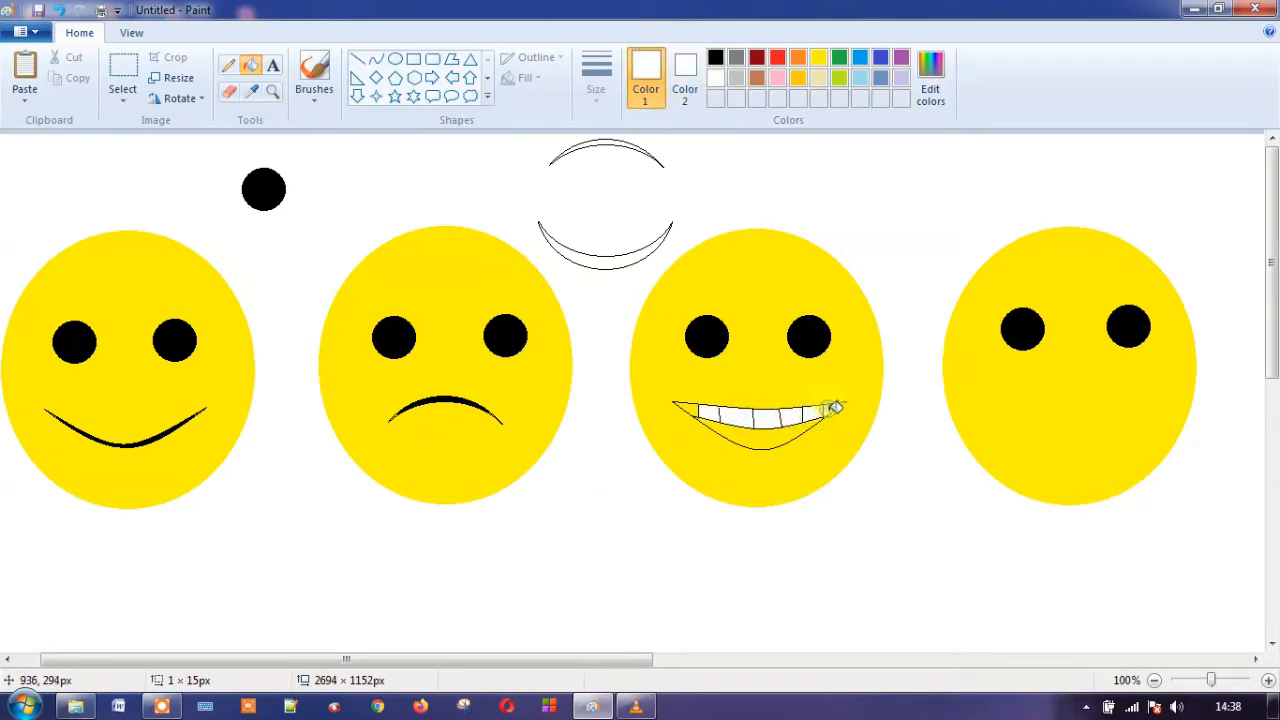
{"action": "left_click", "coordinate": [835, 408]}
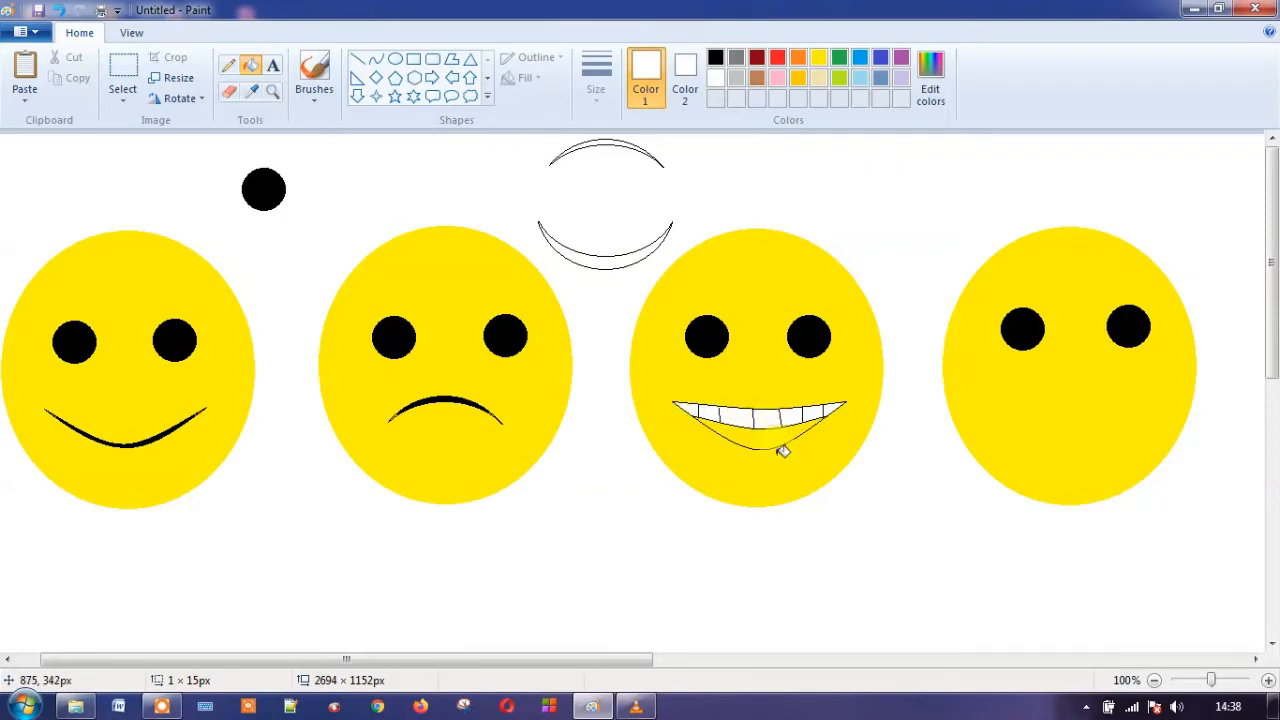
- Fill the area below the third face's teeth with white and recolor it black
{"action": "left_click", "coordinate": [767, 437]}
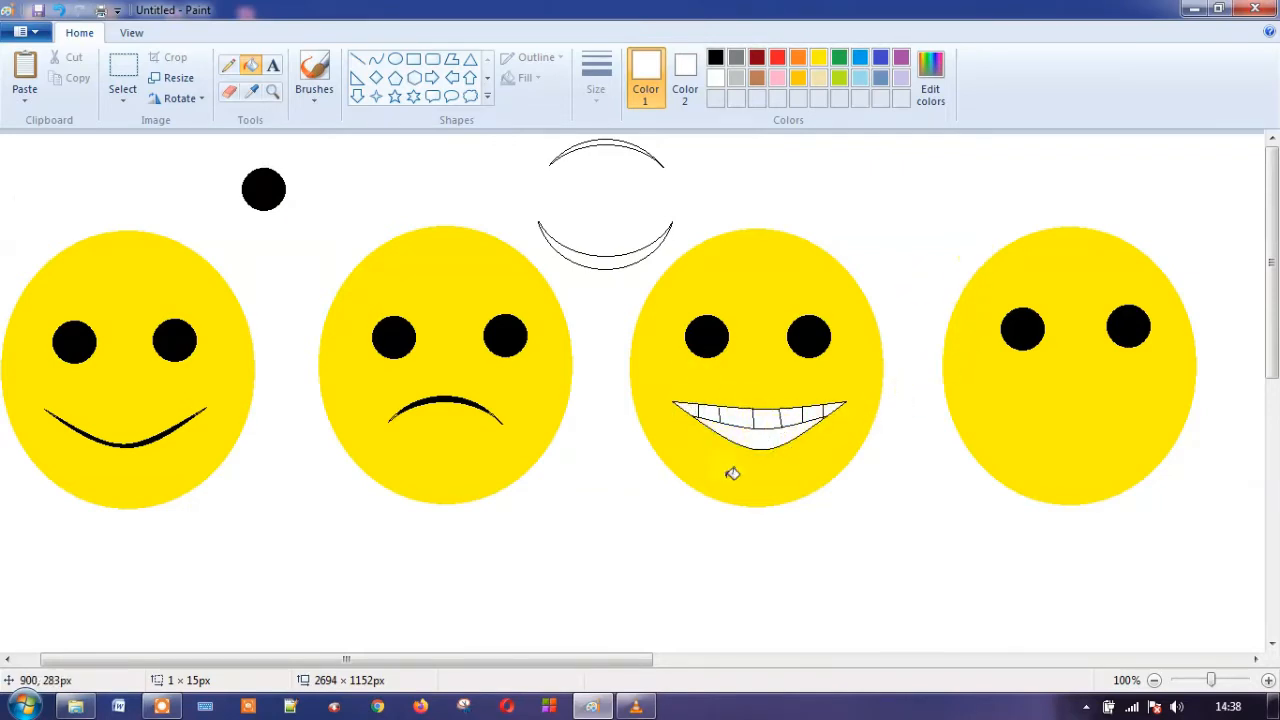
{"action": "left_click", "coordinate": [715, 57]}
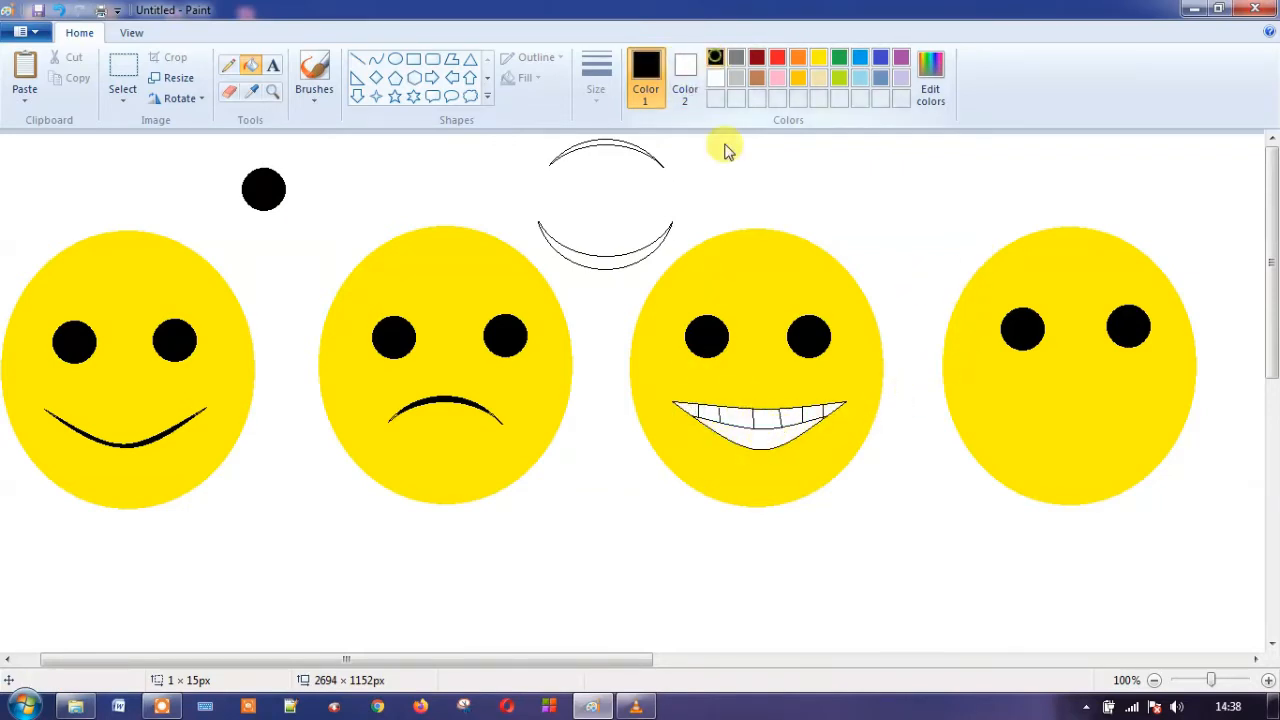
{"action": "left_click", "coordinate": [778, 432]}
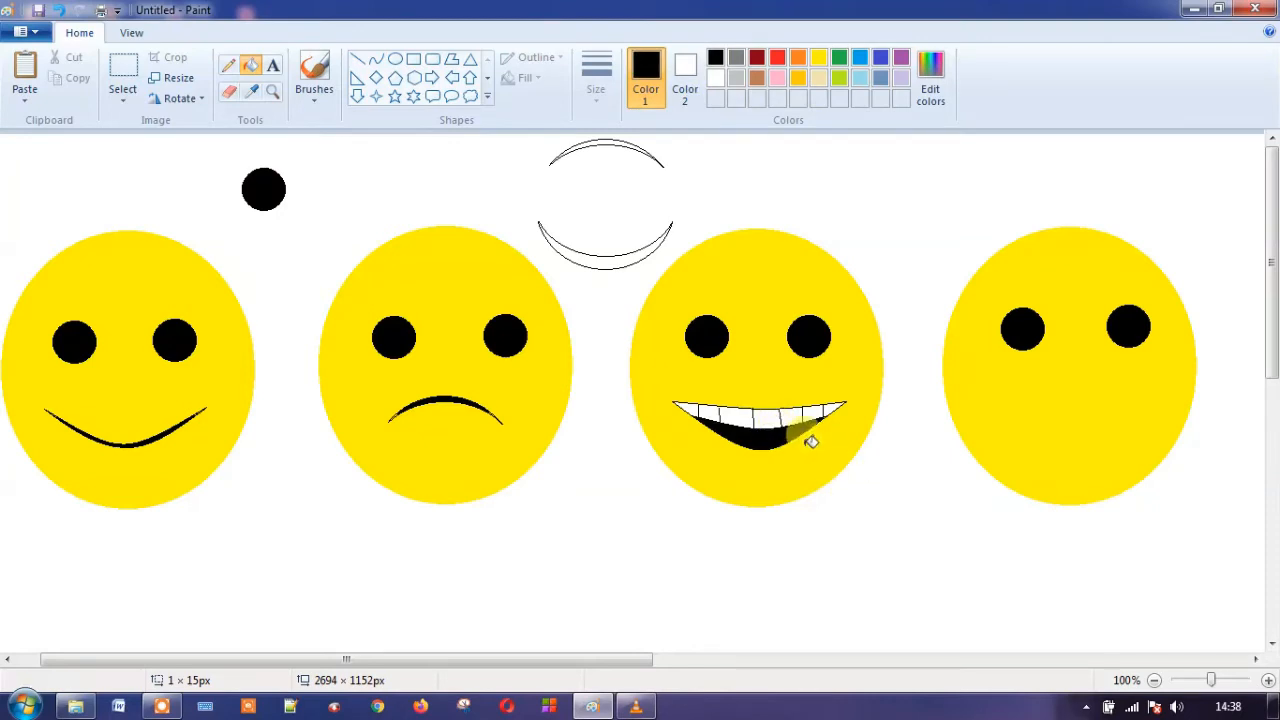
- Try brown for the area below the third face's teeth, and refill that area with black
{"action": "left_click", "coordinate": [757, 78]}
{"action": "left_click", "coordinate": [775, 432]}
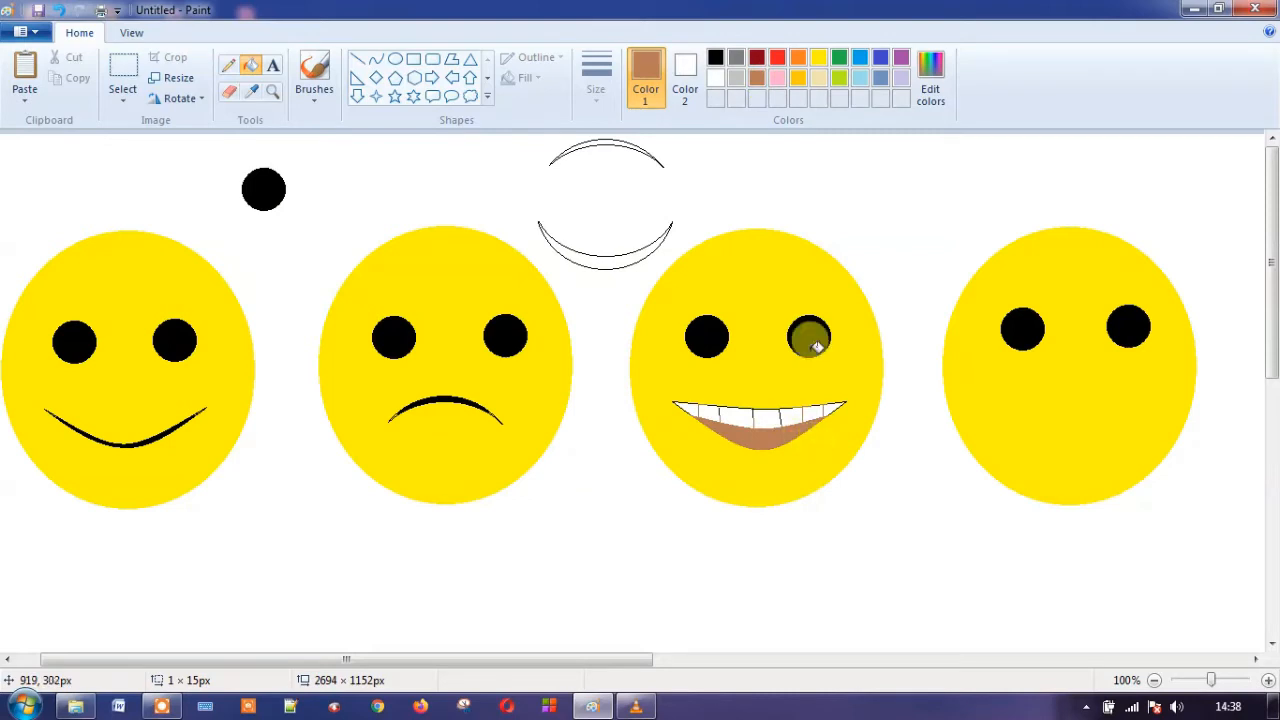
{"action": "left_click", "coordinate": [716, 60]}
{"action": "left_click", "coordinate": [772, 430]}
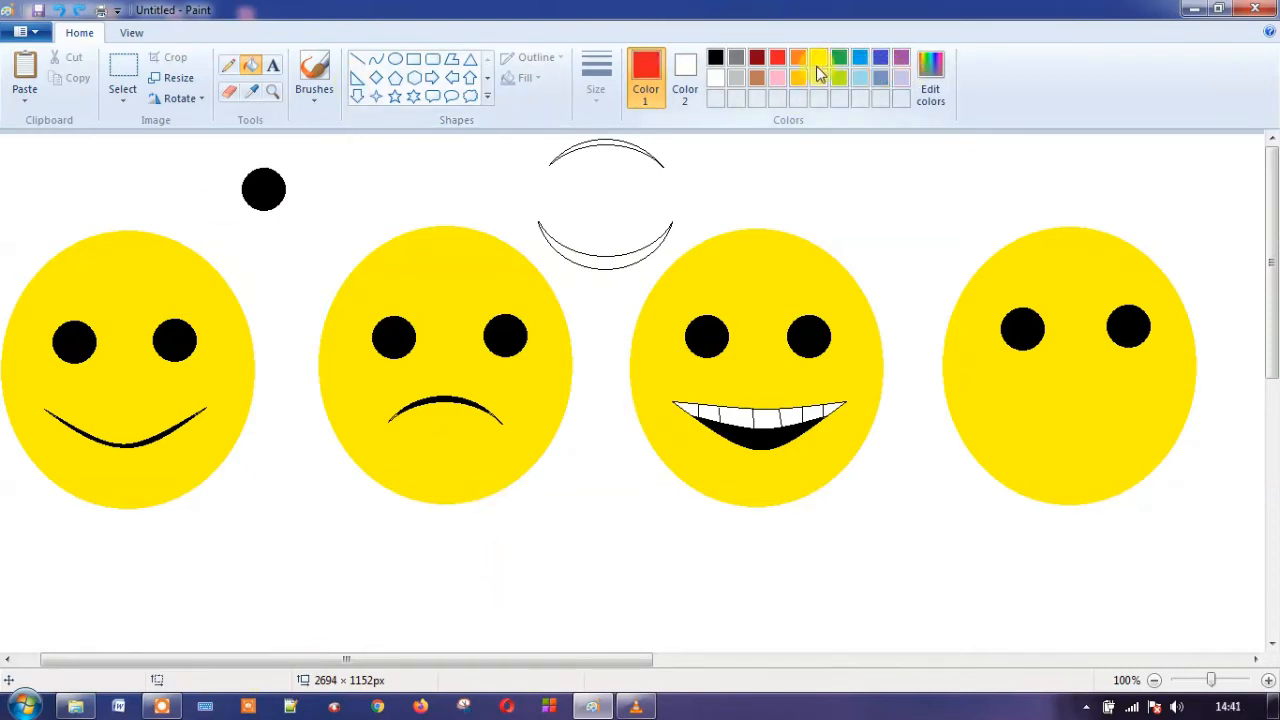
- Remove both eyes of the fourth face by filling them with the face's yellow
{"action": "left_click", "coordinate": [816, 60]}
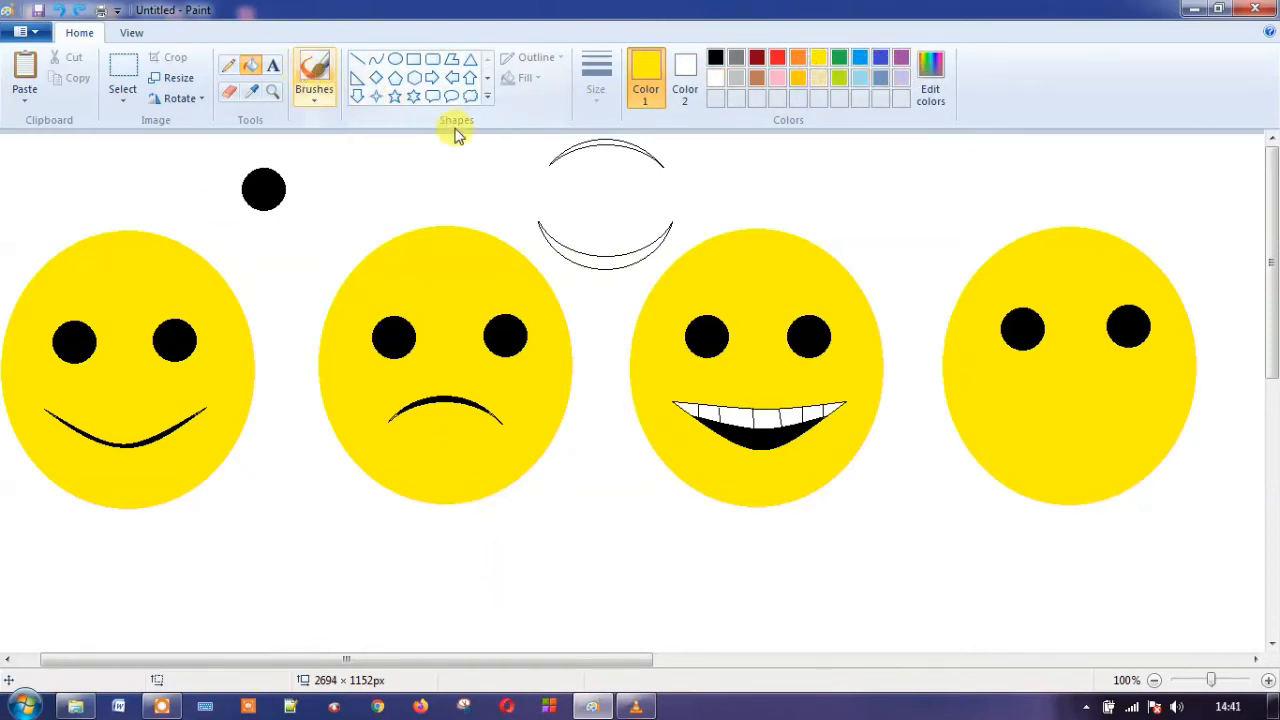
{"action": "left_click", "coordinate": [1021, 328]}
{"action": "left_click", "coordinate": [1136, 322]}
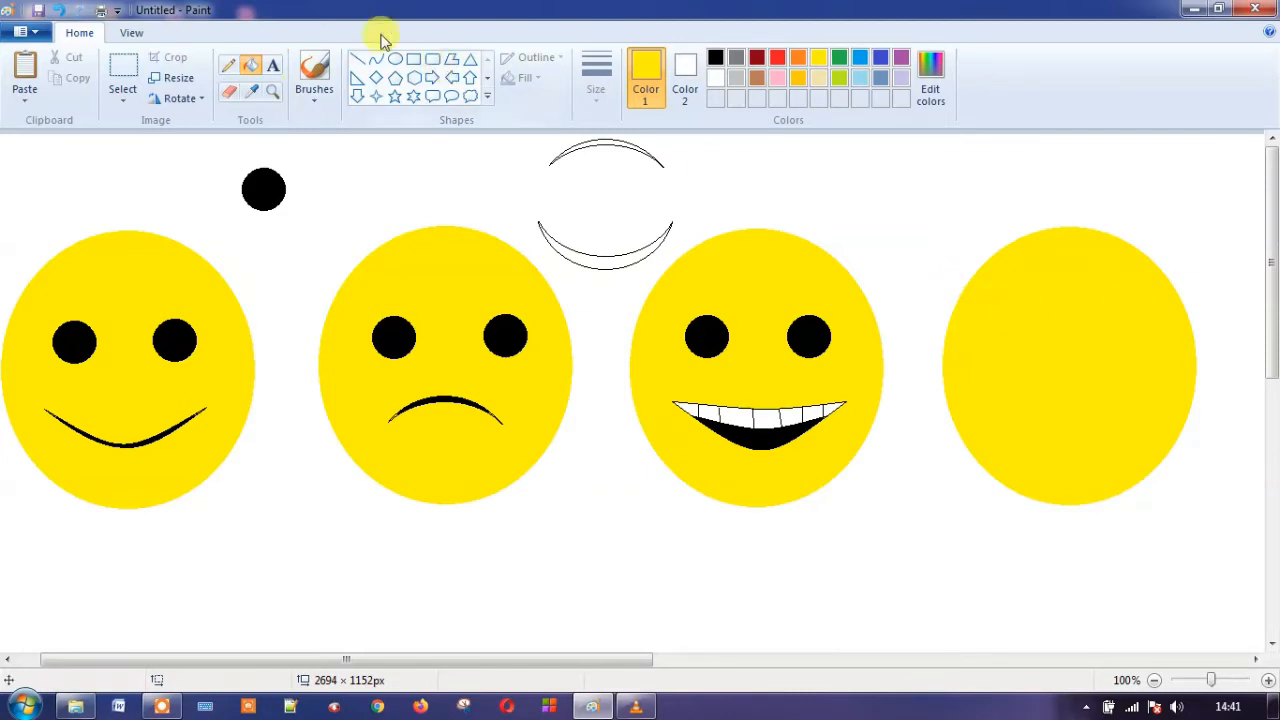
- Draw a circle about 92 × 95 px, move it to the white space between the third and fourth faces, and outline it in black
{"action": "left_click", "coordinate": [395, 58]}
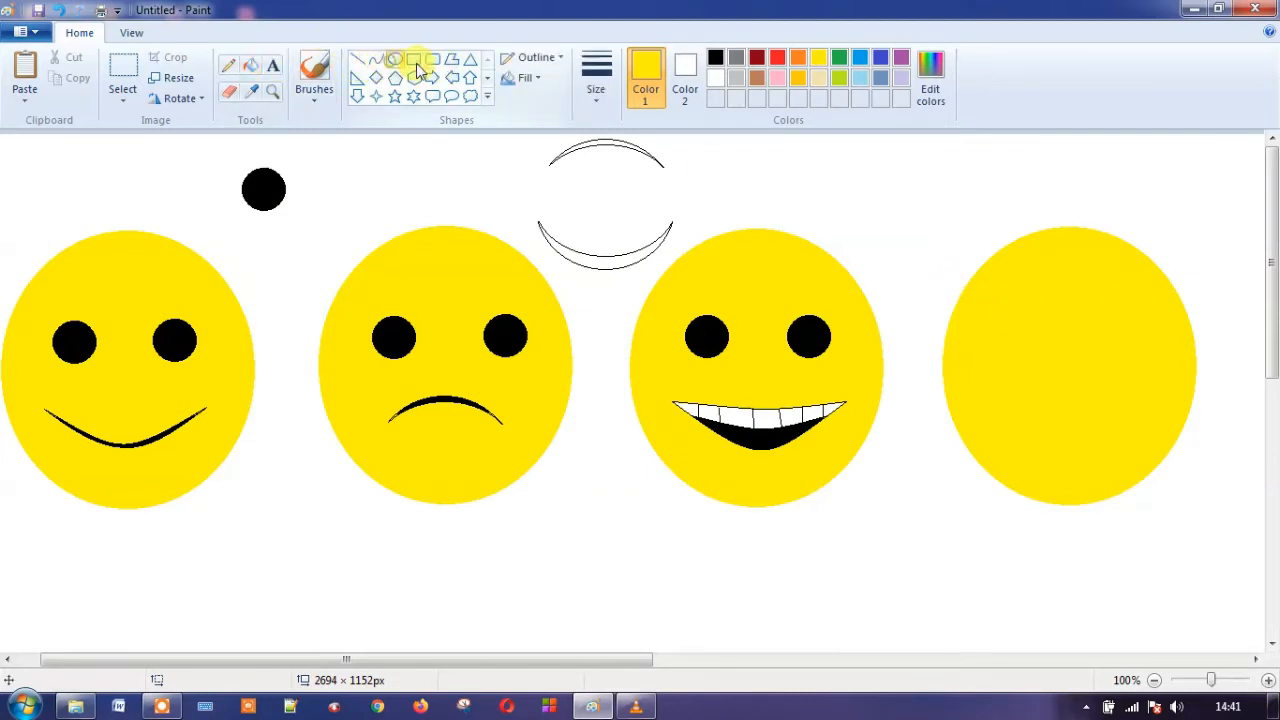
{"action": "left_click", "coordinate": [716, 79]}
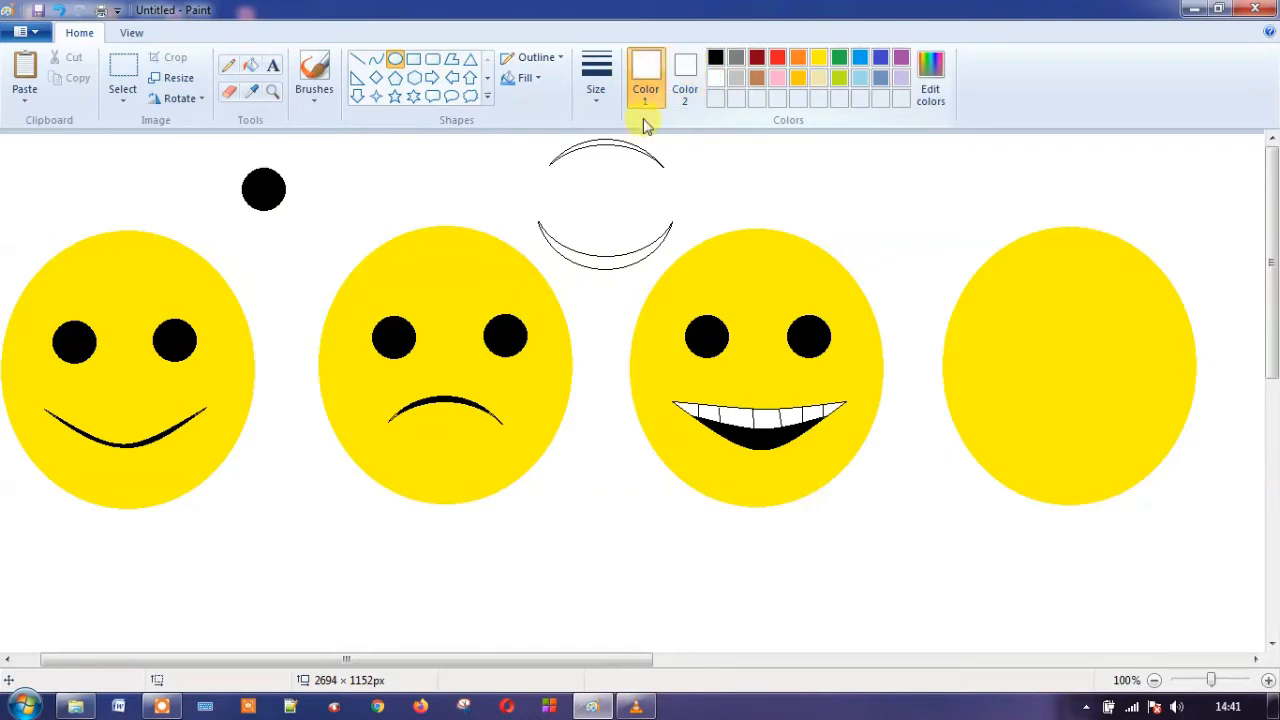
{"action": "left_click_drag", "start_coordinate": [987, 285], "coordinate": [1044, 366]}
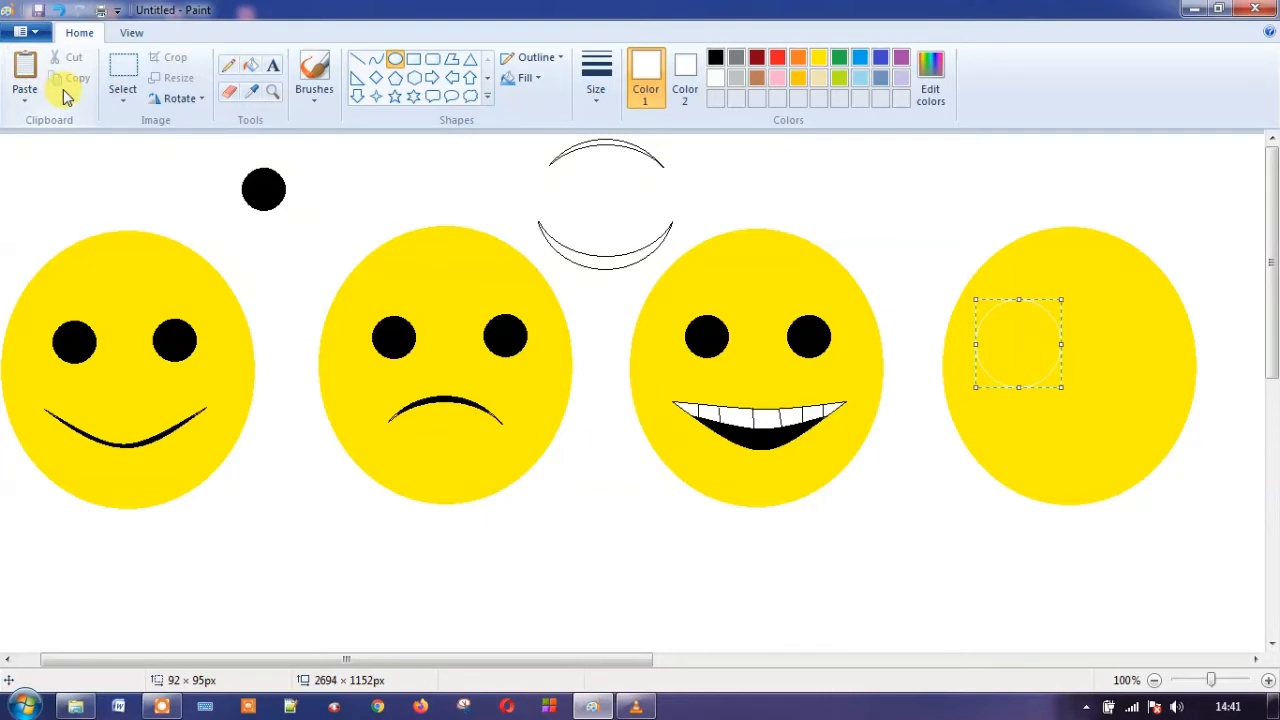
{"action": "left_click_drag", "start_coordinate": [1020, 333], "coordinate": [905, 203]}
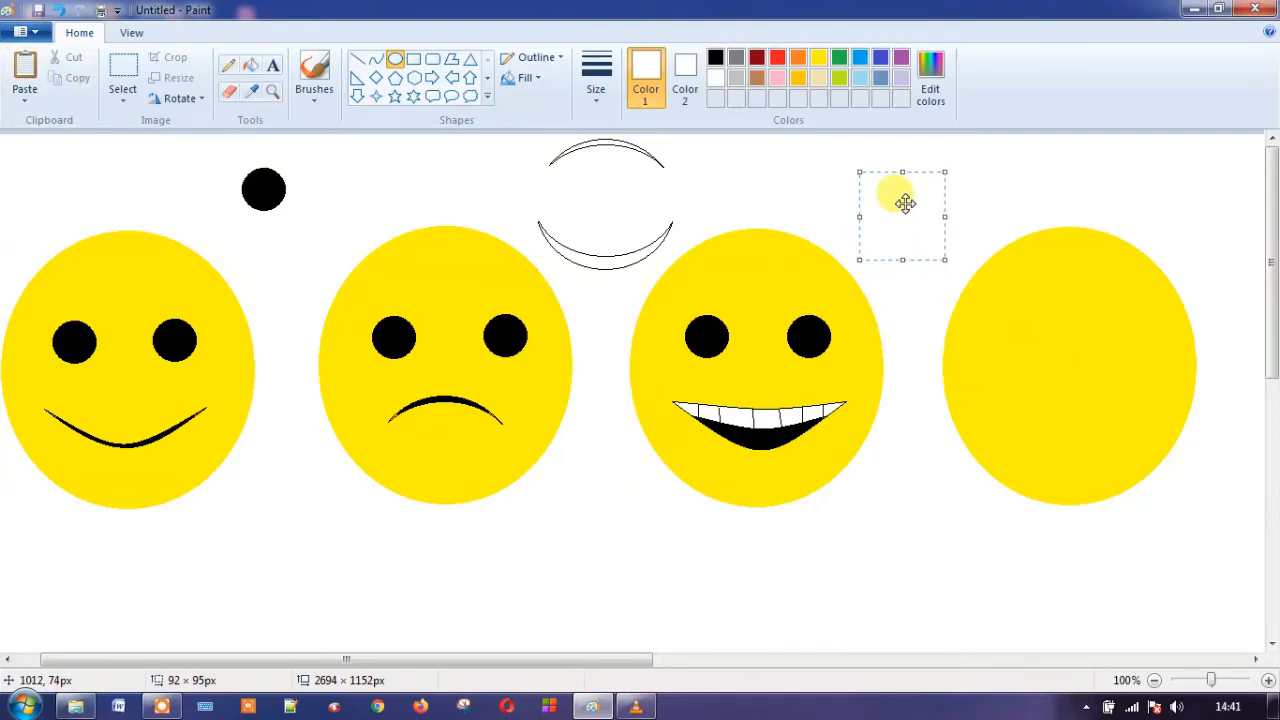
{"action": "left_click", "coordinate": [716, 58]}
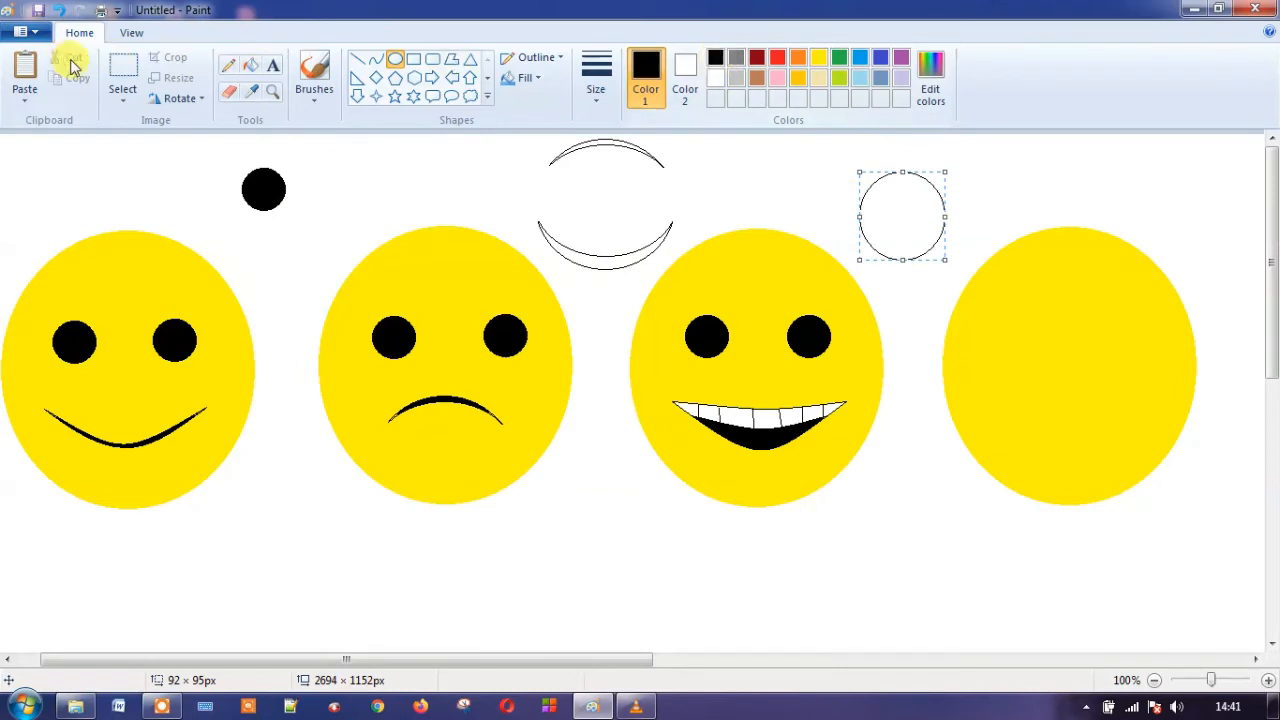
- Copy the outlined circle and place two copies side by side as eye outlines on the fourth face
{"action": "left_click", "coordinate": [122, 98]}
{"action": "left_click", "coordinate": [168, 148]}
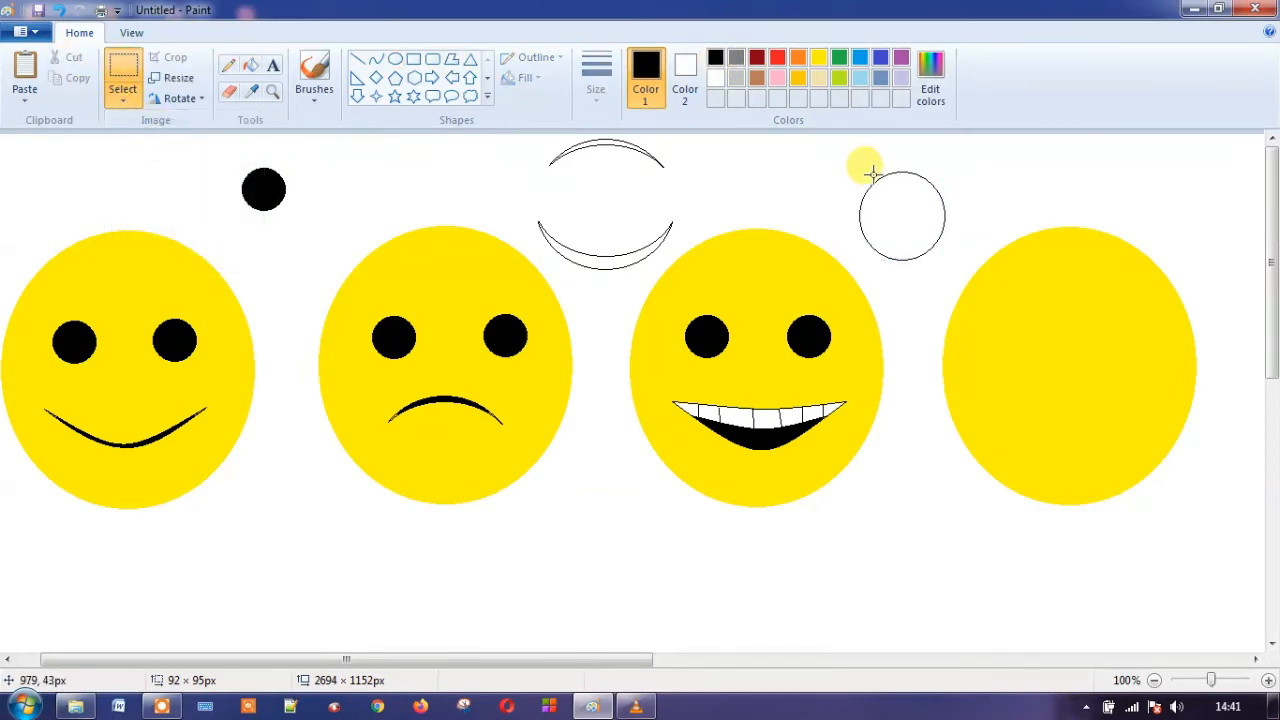
{"action": "left_click_drag", "start_coordinate": [853, 165], "coordinate": [950, 268]}
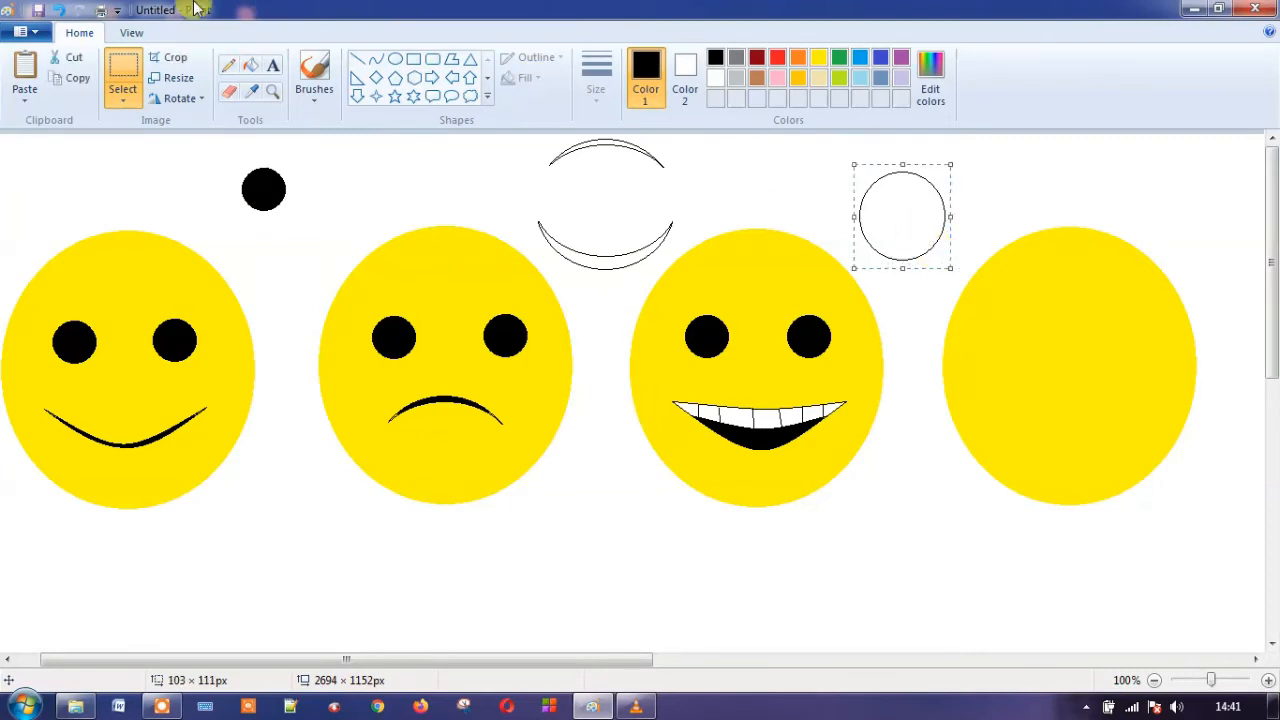
{"action": "left_click", "coordinate": [79, 79]}
{"action": "left_click", "coordinate": [27, 80]}
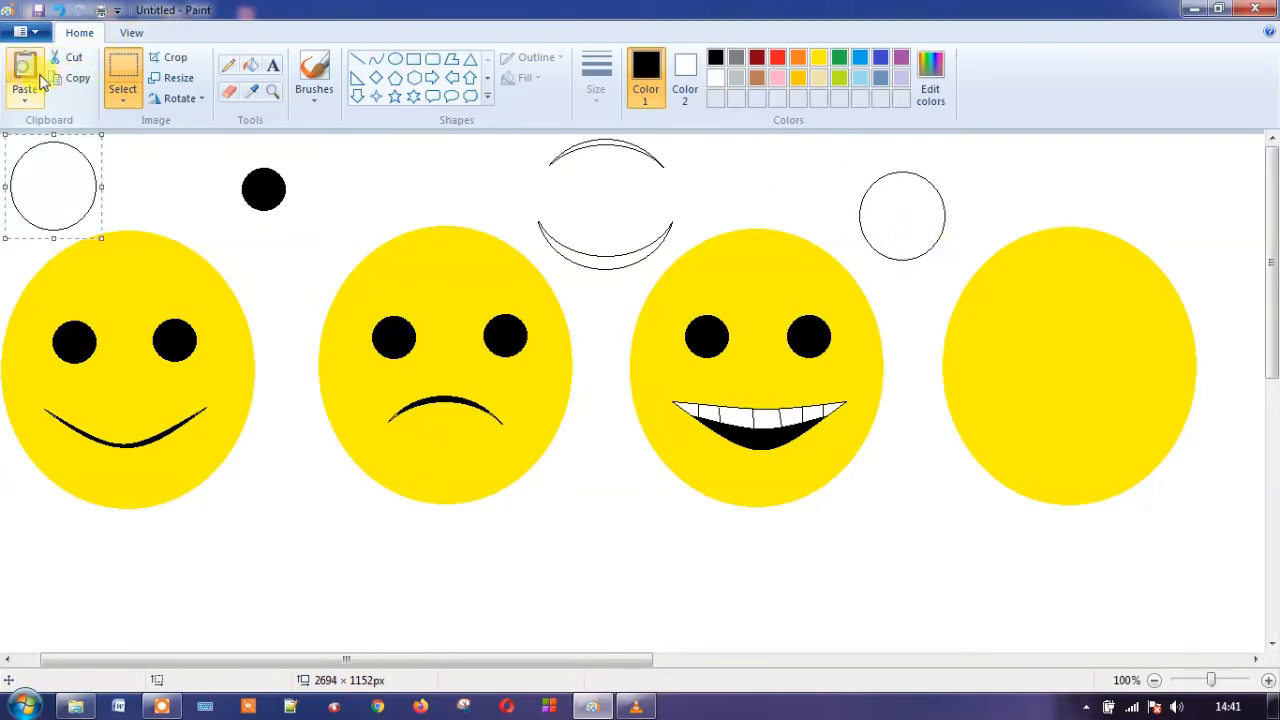
{"action": "left_click_drag", "start_coordinate": [63, 189], "coordinate": [1027, 338]}
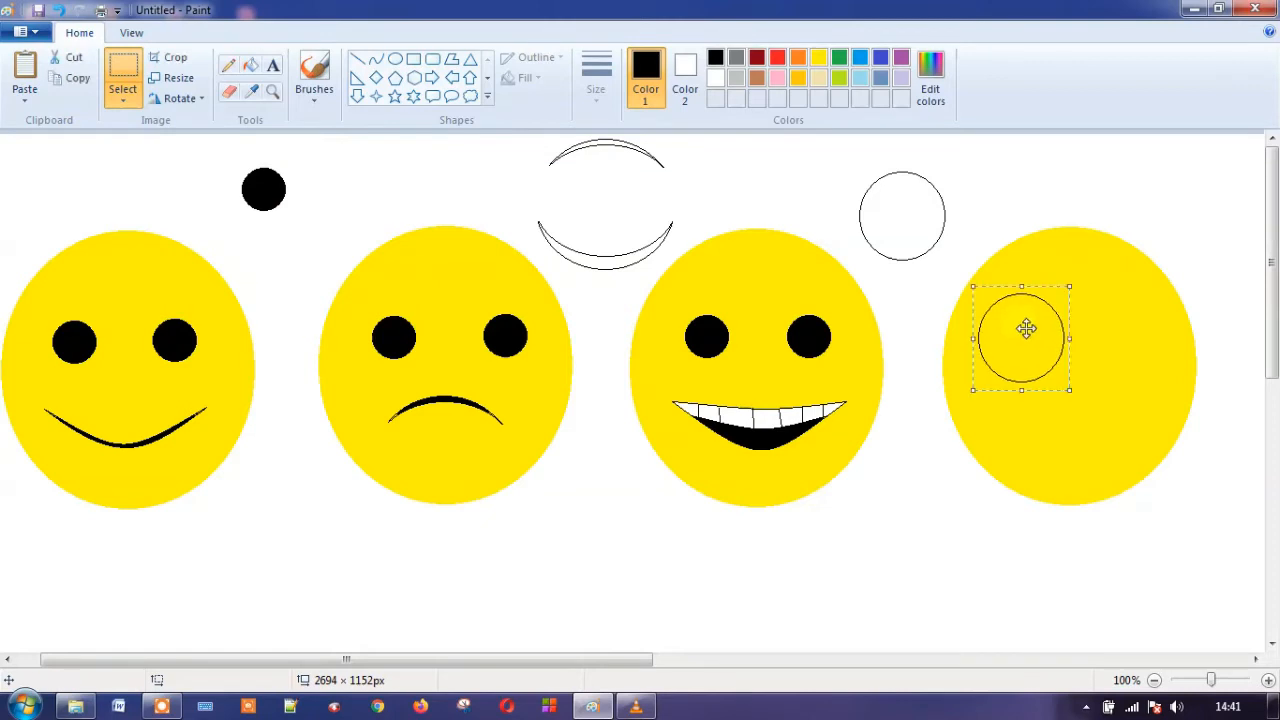
{"action": "left_click", "coordinate": [27, 80]}
{"action": "left_click_drag", "start_coordinate": [50, 172], "coordinate": [1126, 323]}
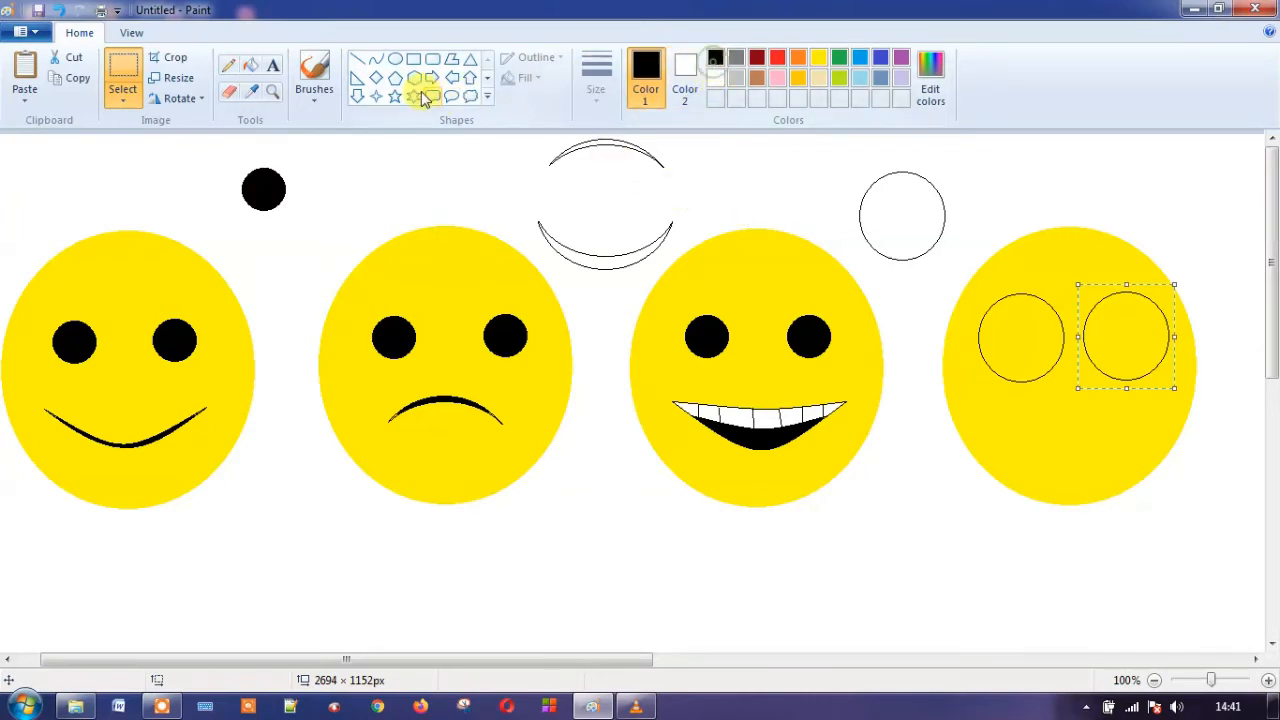
- Draw a small upright oval about 25 × 35 px in the white space above the third face
{"action": "left_click", "coordinate": [396, 60]}
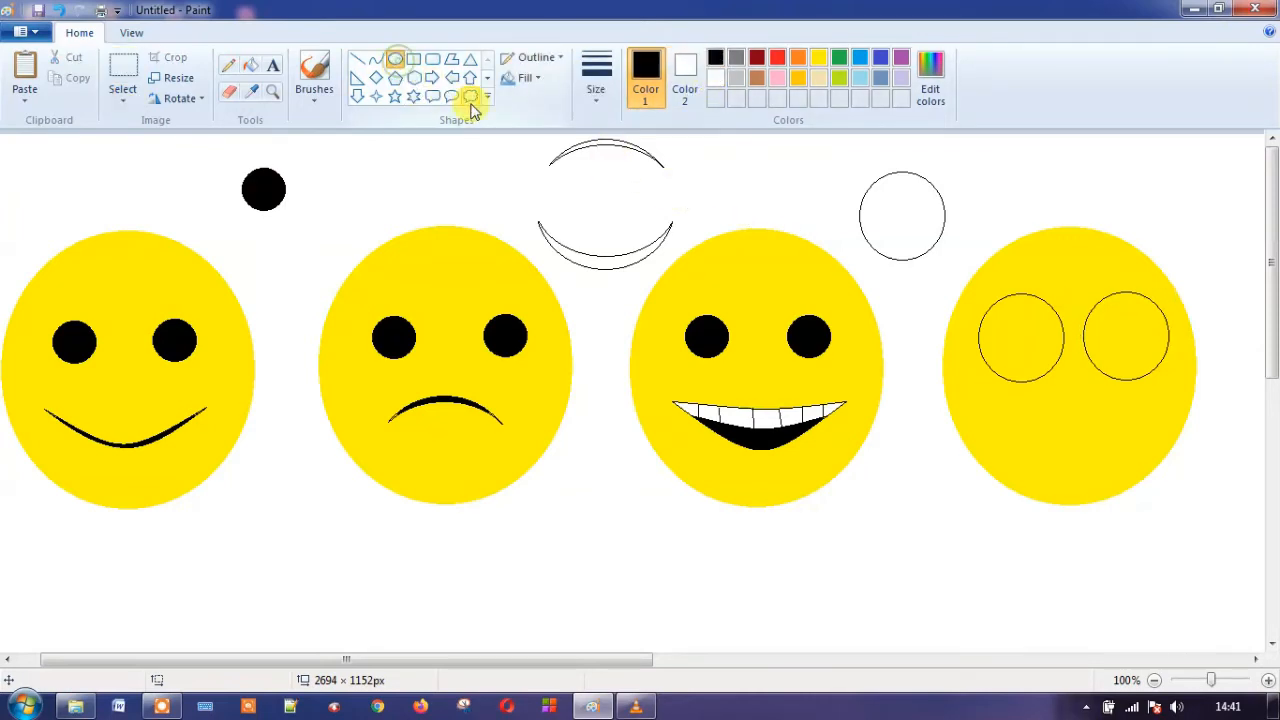
{"action": "left_click_drag", "start_coordinate": [763, 173], "coordinate": [784, 200]}
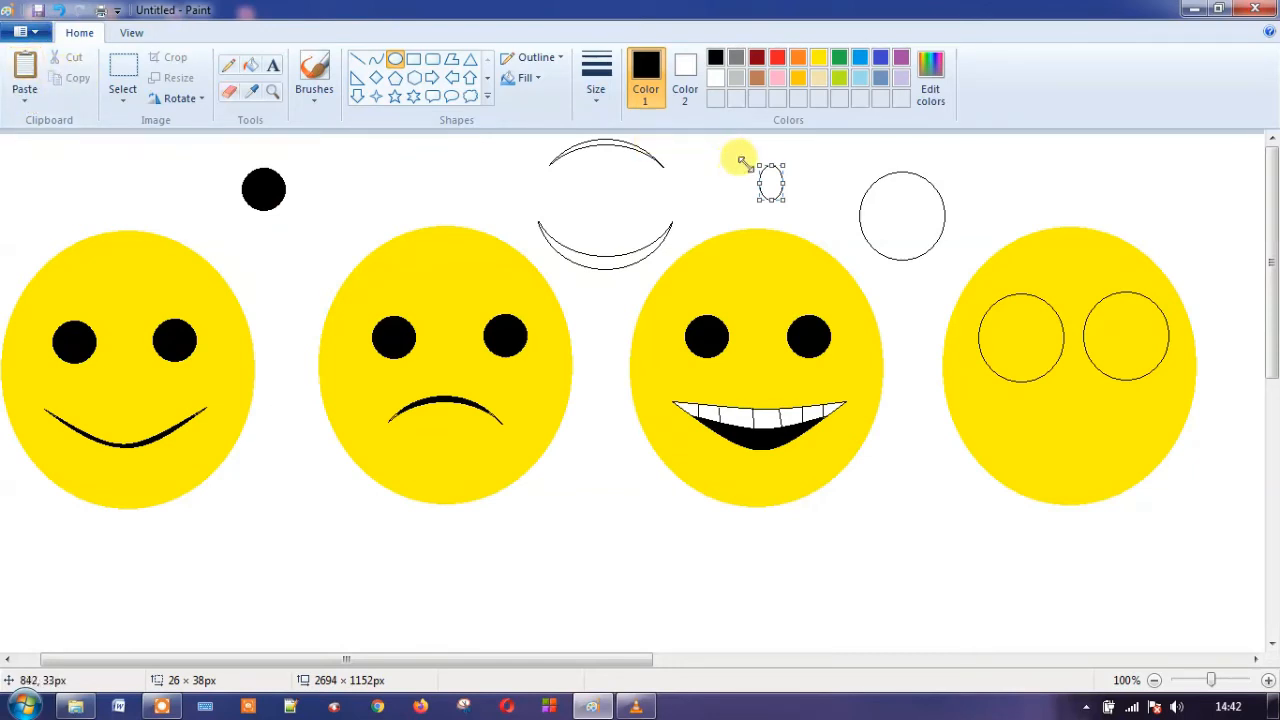
{"action": "left_click_drag", "start_coordinate": [759, 166], "coordinate": [777, 197]}
{"action": "left_click", "coordinate": [700, 169]}
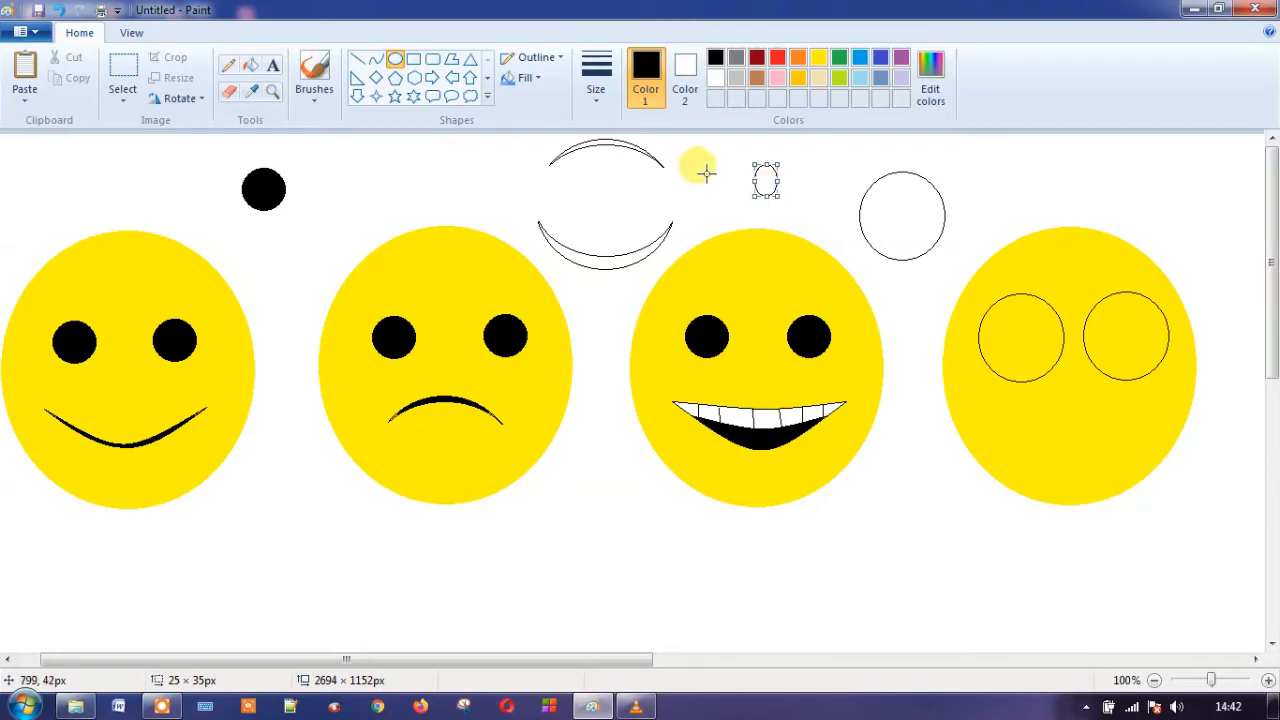
- Copy the small oval and place one copy as a pupil in the upper inner part of each eye of the fourth face
{"action": "left_click", "coordinate": [30, 97]}
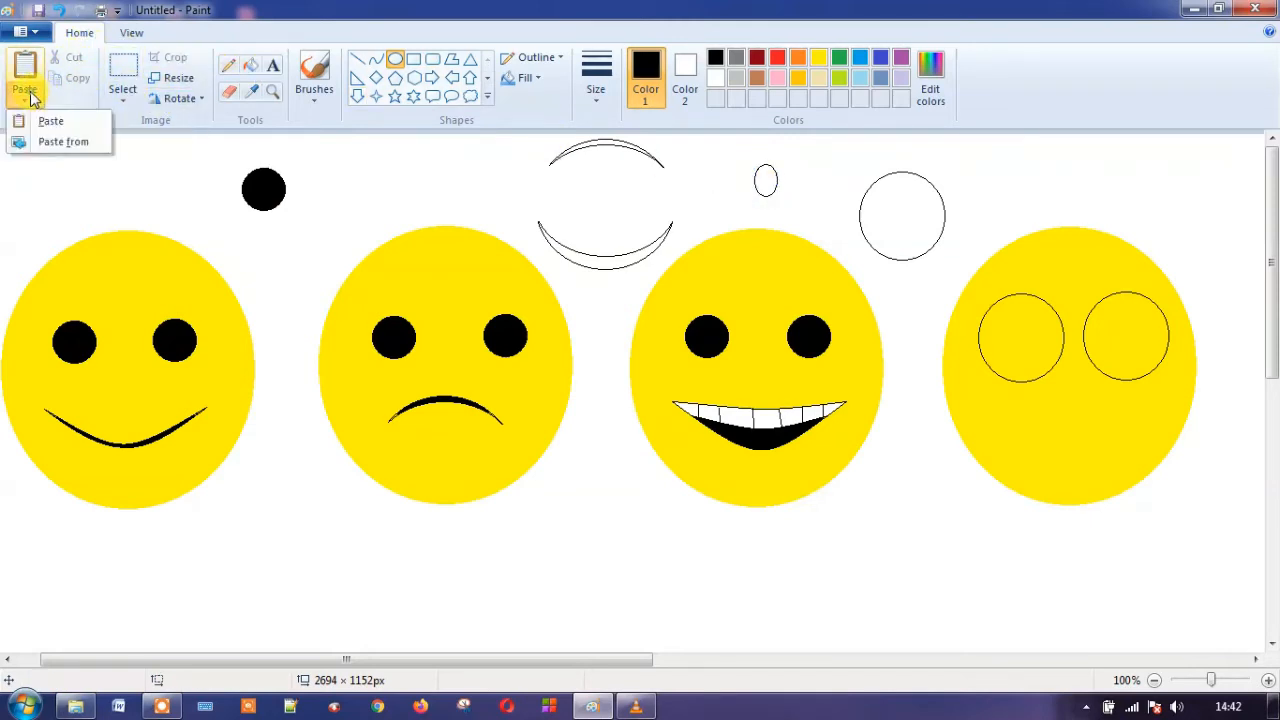
{"action": "left_click", "coordinate": [30, 97]}
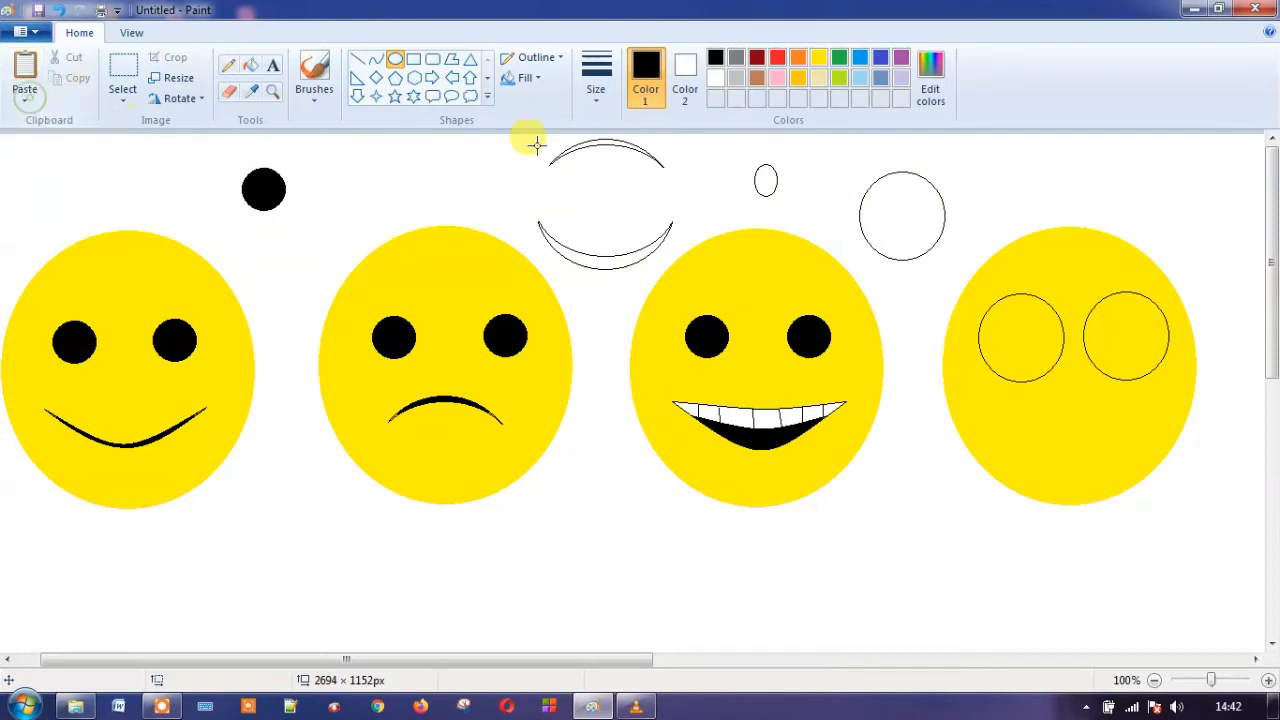
{"action": "left_click", "coordinate": [128, 100]}
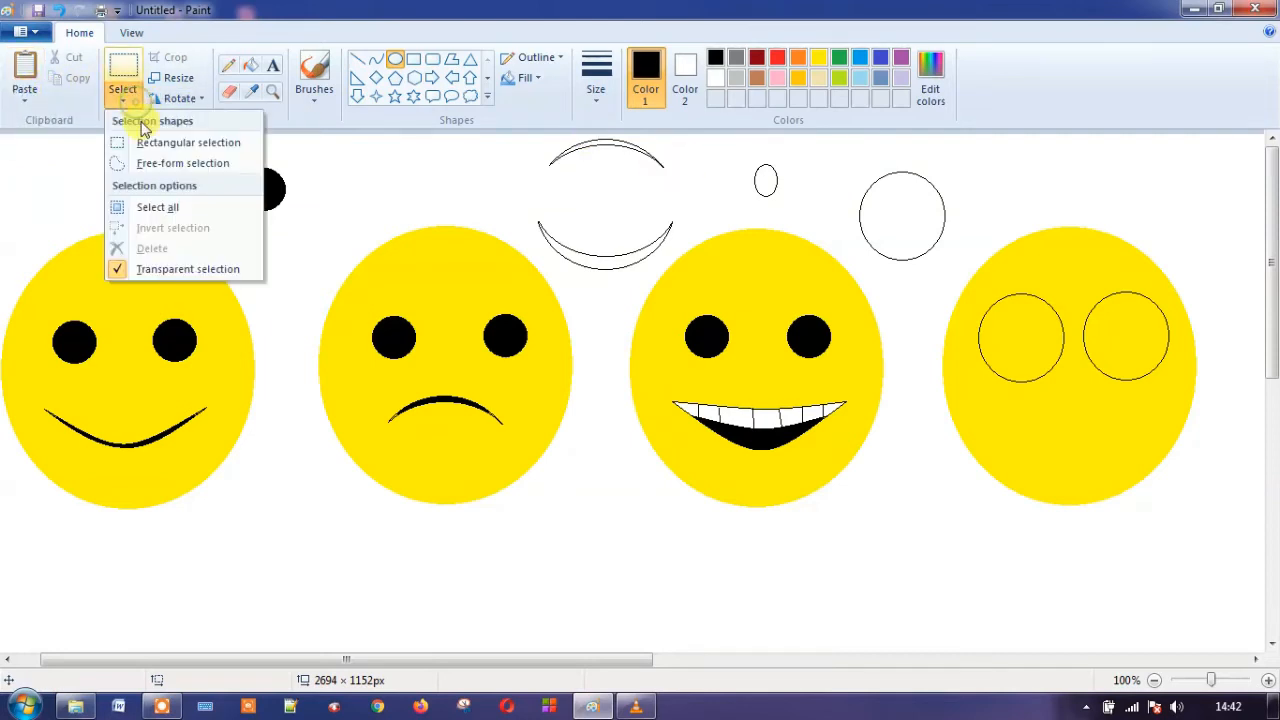
{"action": "left_click", "coordinate": [205, 143]}
{"action": "left_click_drag", "start_coordinate": [748, 158], "coordinate": [785, 199]}
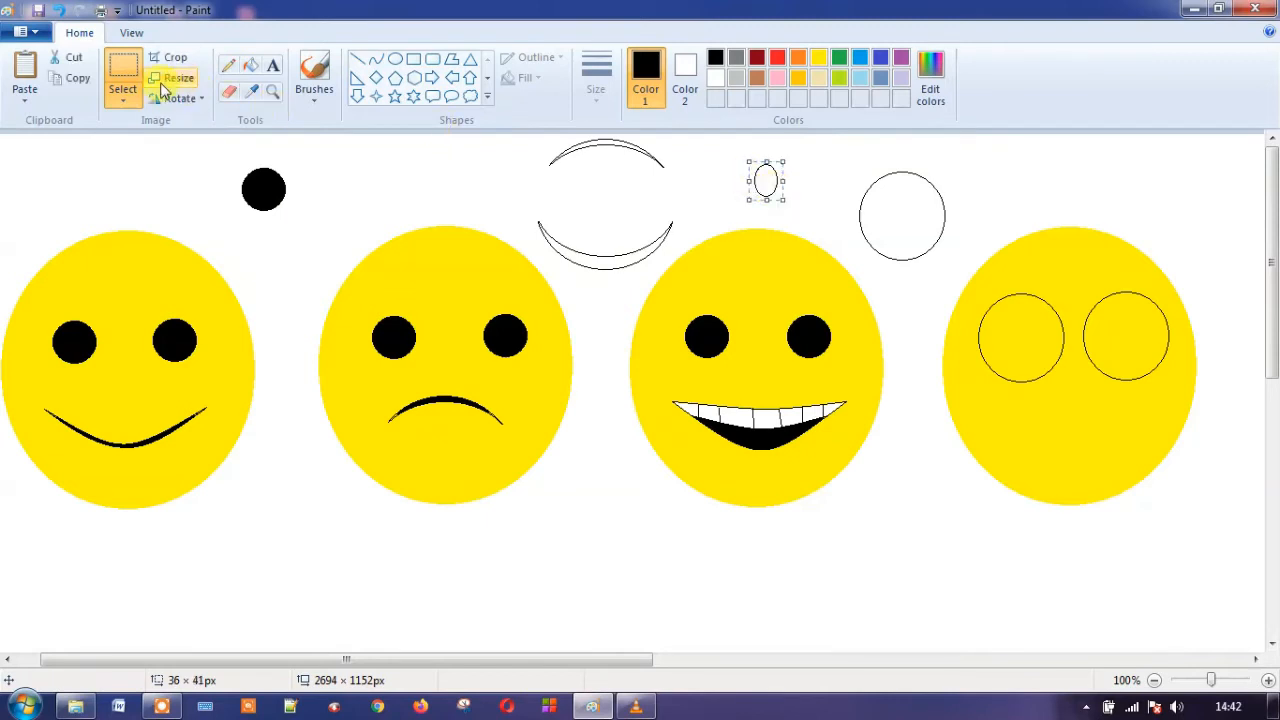
{"action": "left_click", "coordinate": [27, 70]}
{"action": "left_click_drag", "start_coordinate": [23, 152], "coordinate": [1036, 317]}
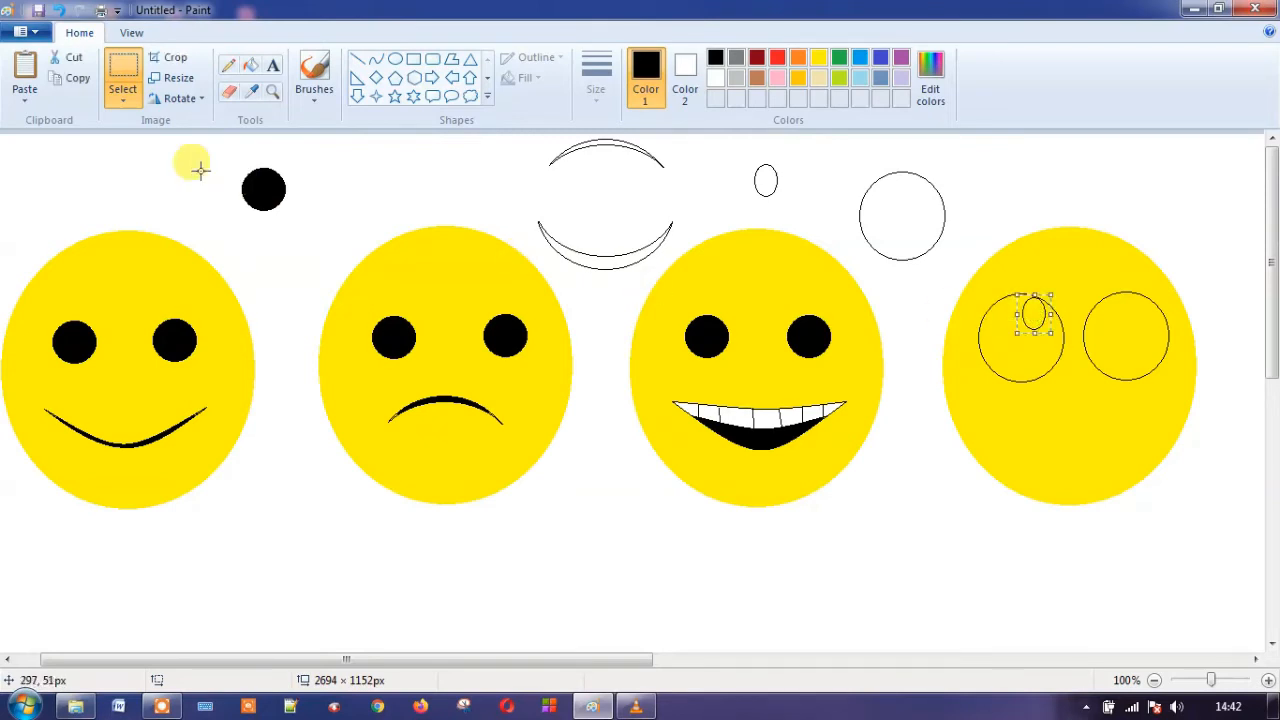
{"action": "left_click", "coordinate": [24, 70]}
{"action": "left_click_drag", "start_coordinate": [14, 152], "coordinate": [1108, 317]}
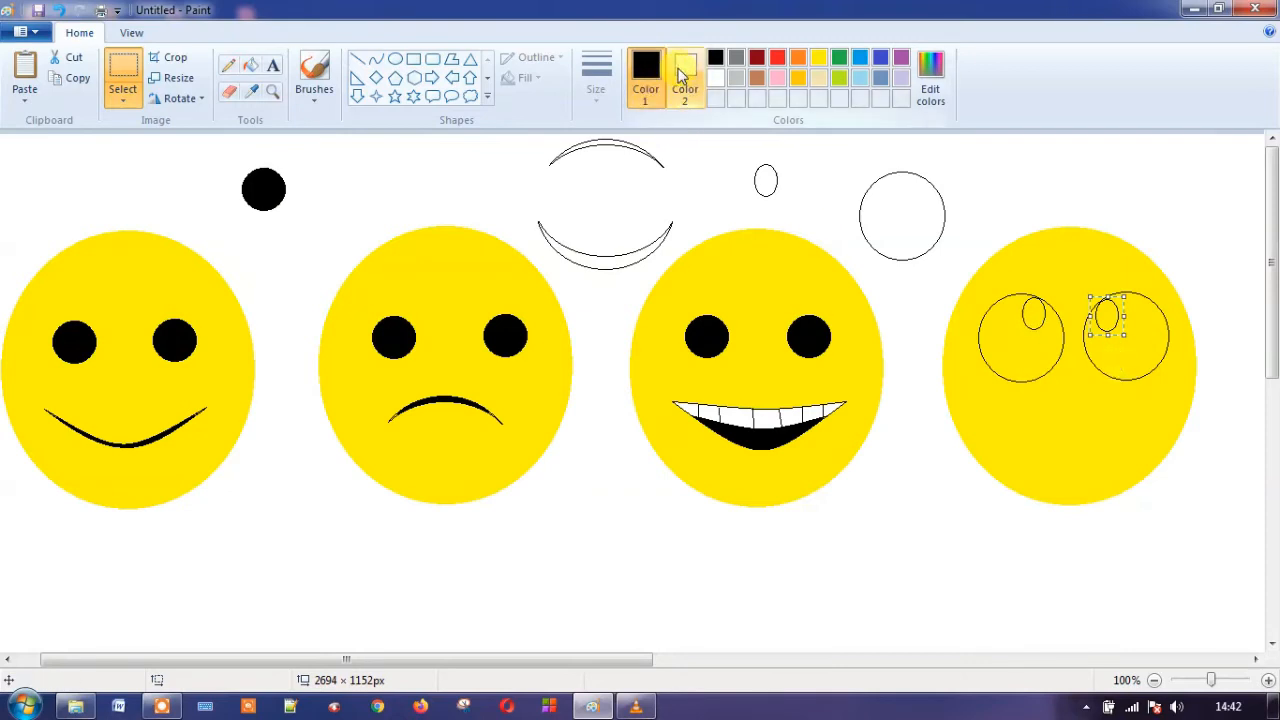
- Fill both eyes of the fourth face with white and both pupils with black
{"action": "left_click", "coordinate": [715, 77]}
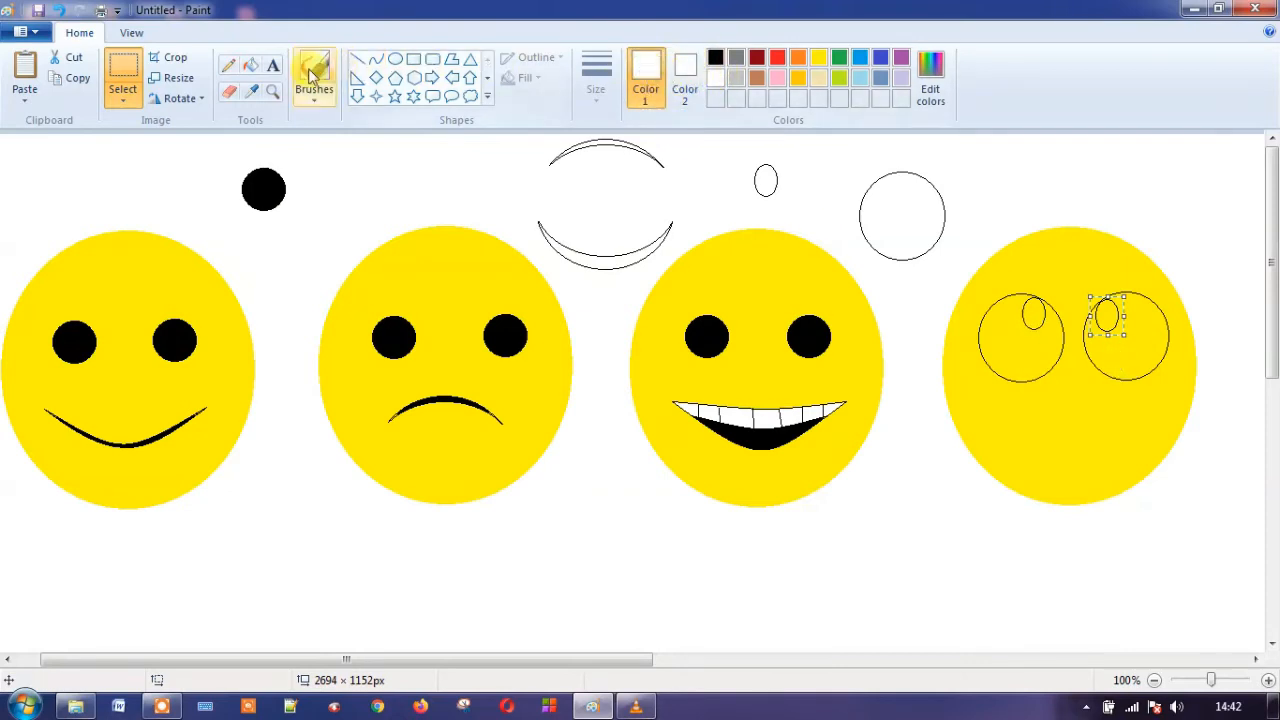
{"action": "left_click", "coordinate": [251, 66]}
{"action": "left_click", "coordinate": [1128, 343]}
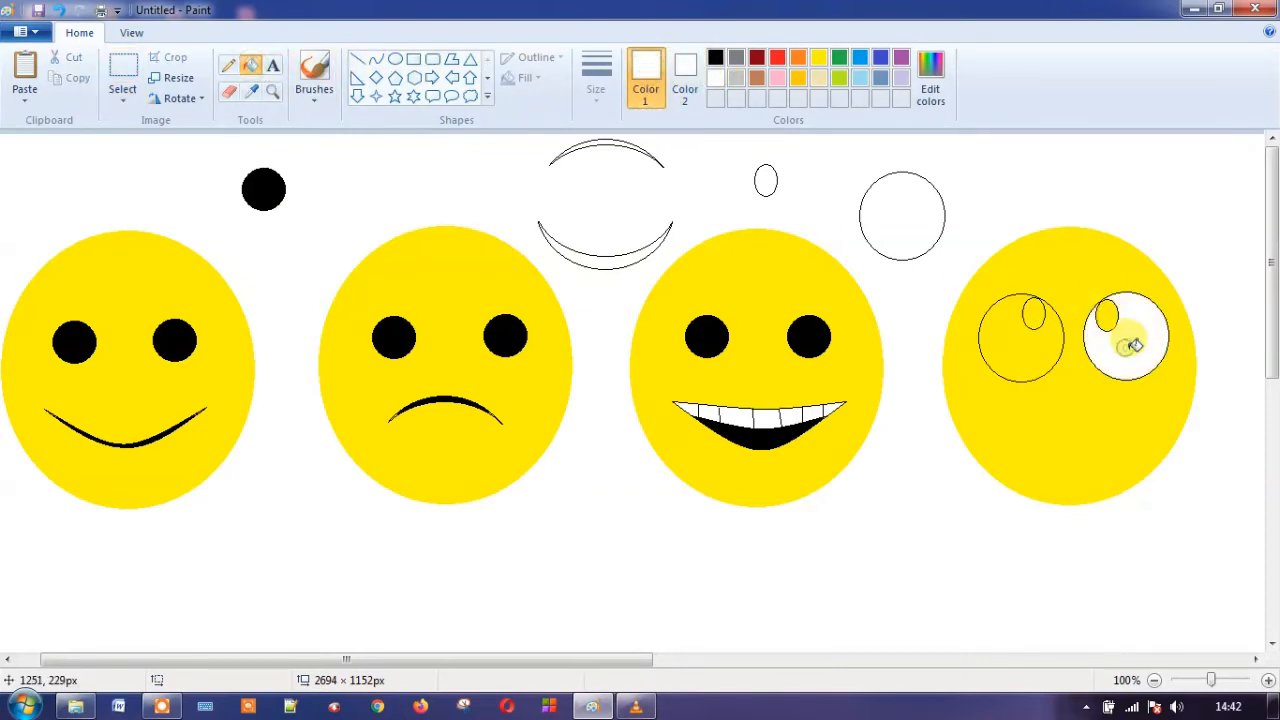
{"action": "left_click", "coordinate": [1033, 345]}
{"action": "left_click", "coordinate": [715, 57]}
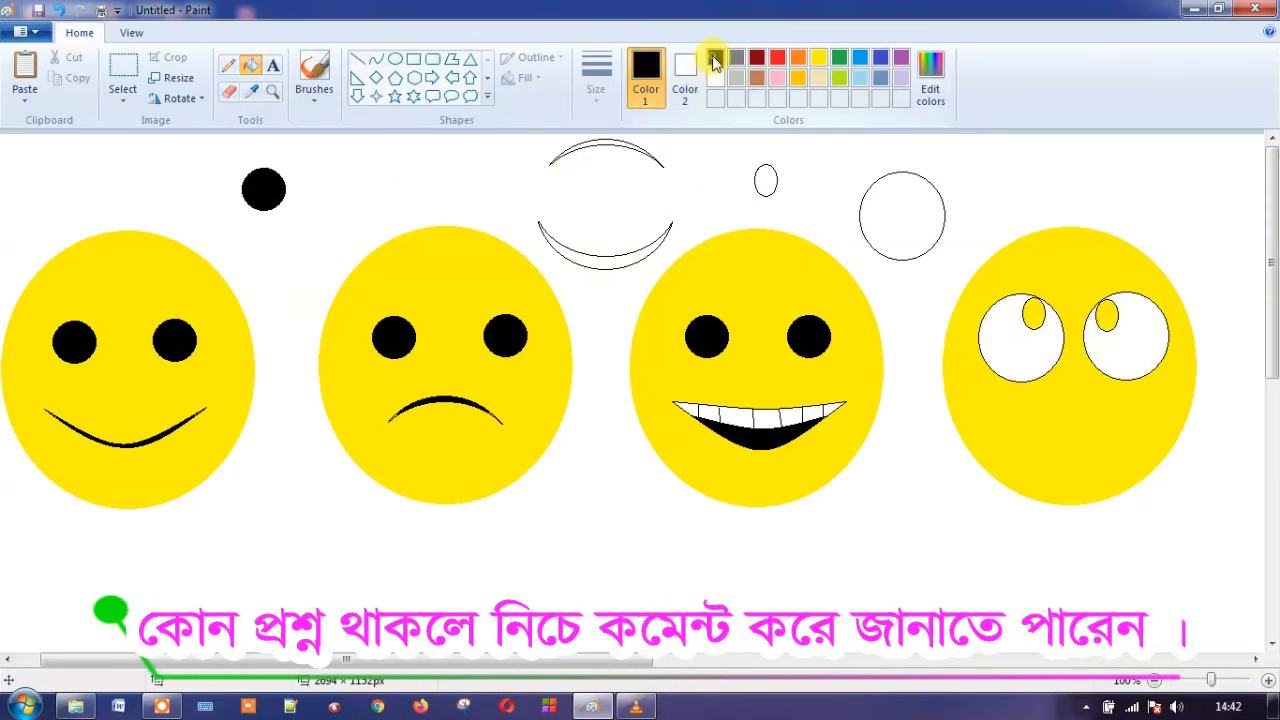
{"action": "left_click", "coordinate": [1033, 315]}
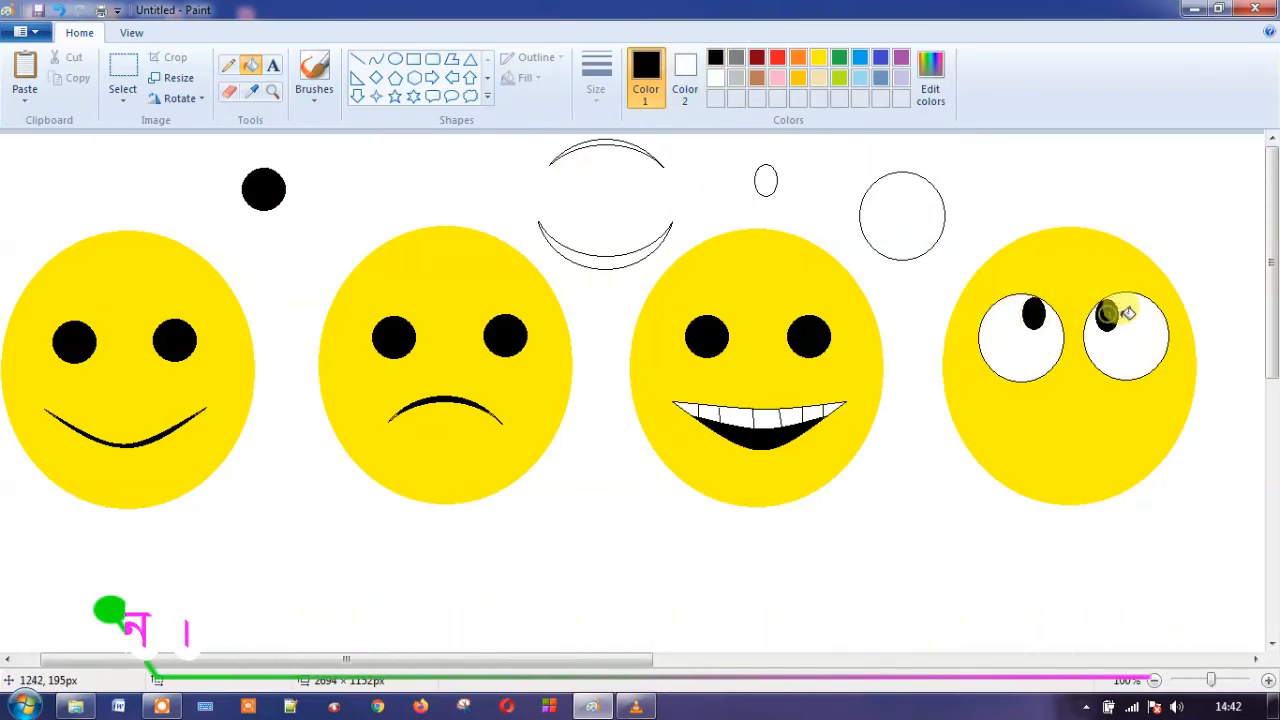
{"action": "left_click", "coordinate": [1106, 316]}
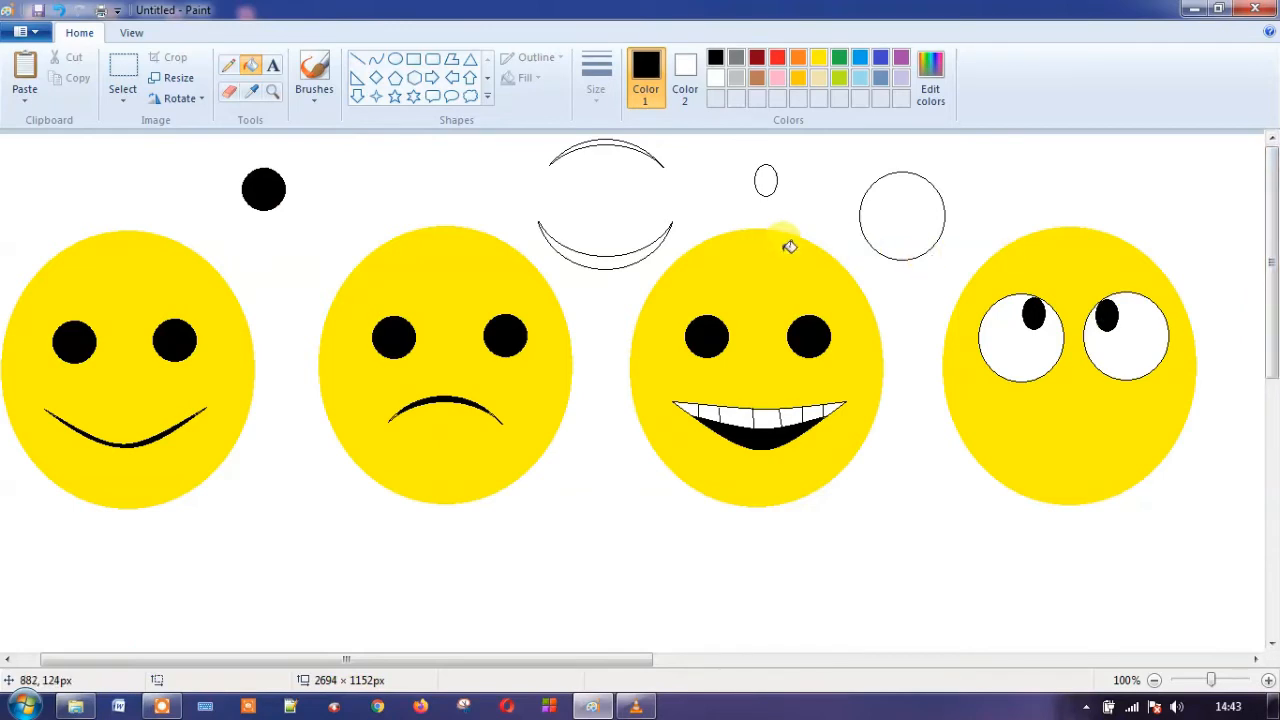
- Draw a thin horizontal rounded rectangle about 93 × 11 px as the mouth of the fourth face
{"action": "left_click", "coordinate": [432, 62]}
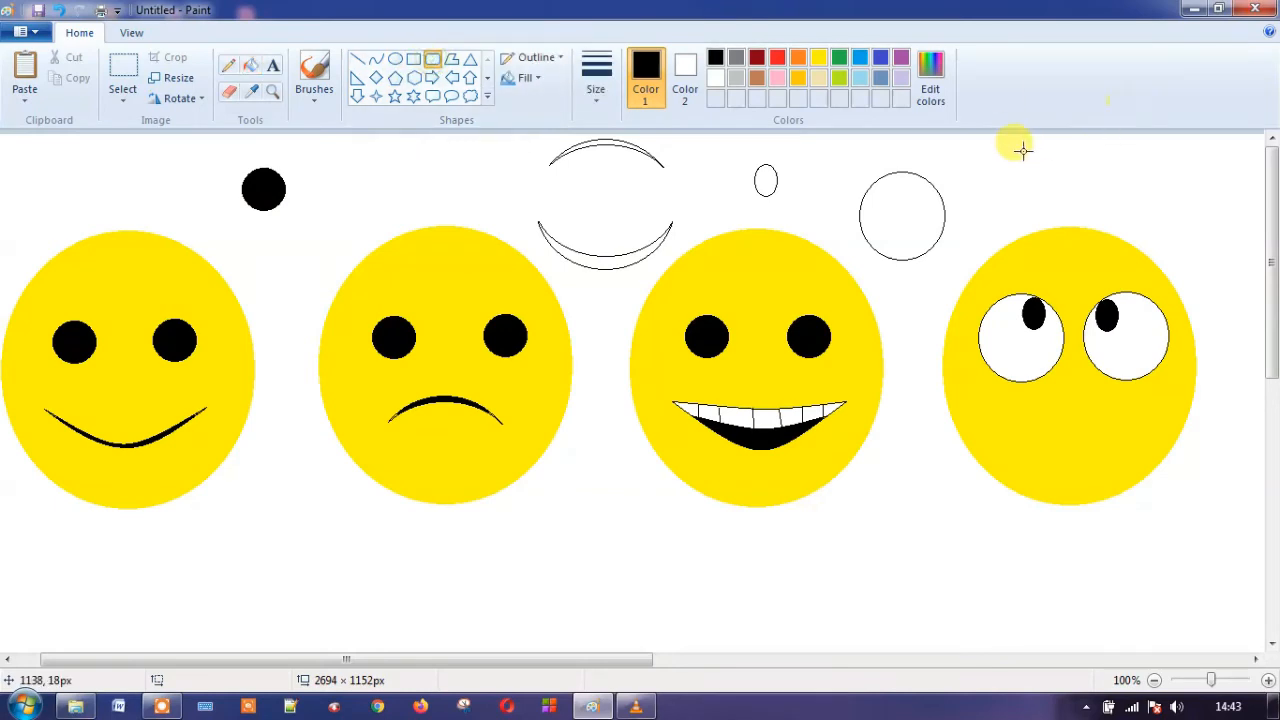
{"action": "left_click_drag", "start_coordinate": [1017, 149], "coordinate": [1084, 158]}
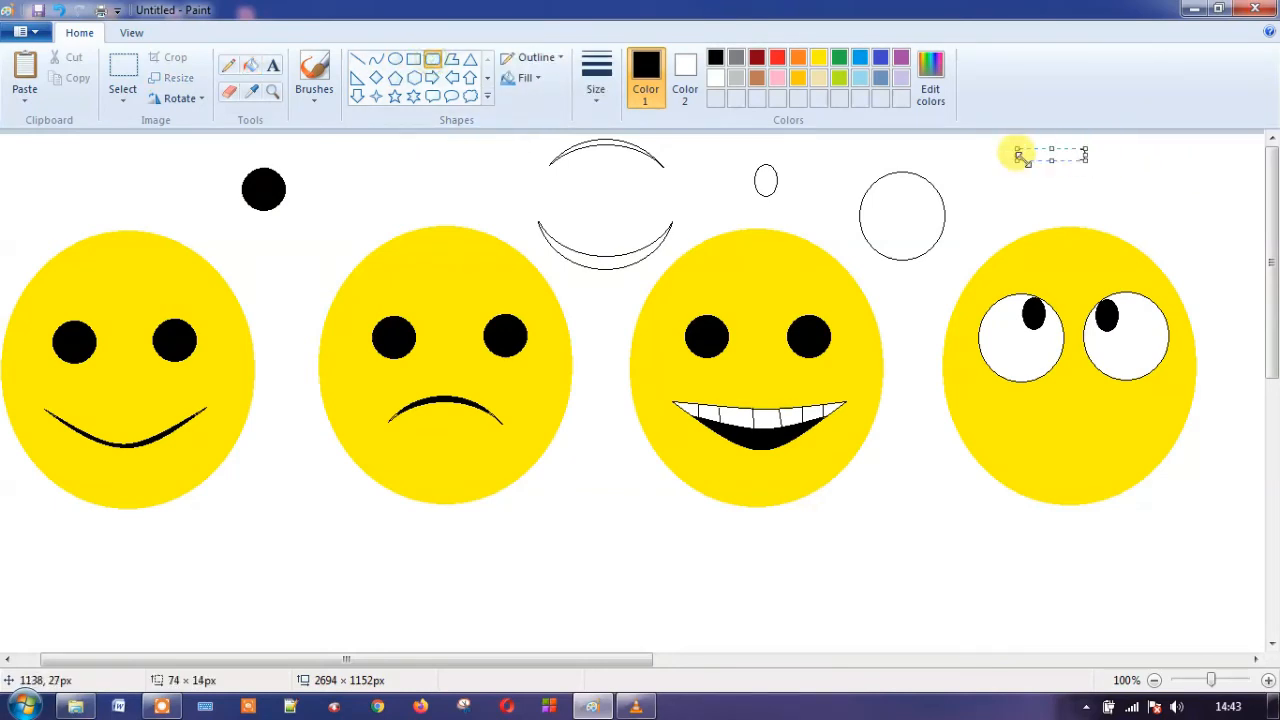
{"action": "left_click", "coordinate": [57, 10]}
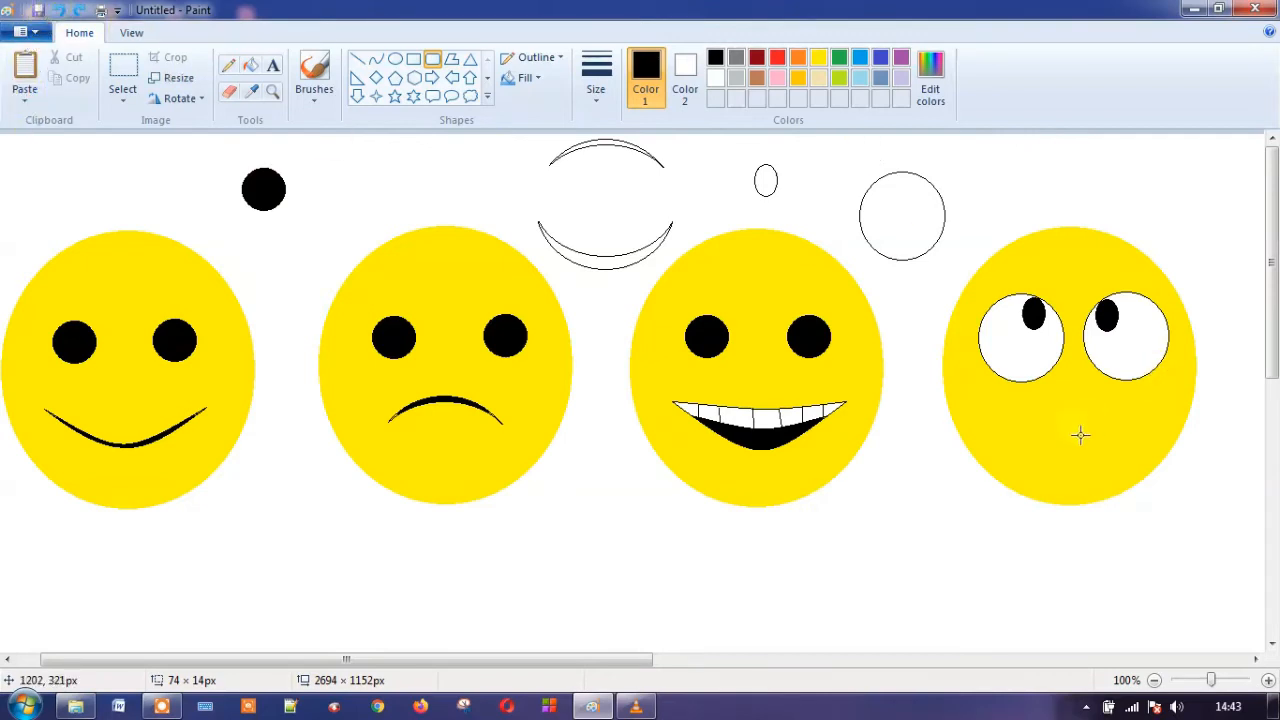
{"action": "left_click_drag", "start_coordinate": [1017, 418], "coordinate": [1099, 426]}
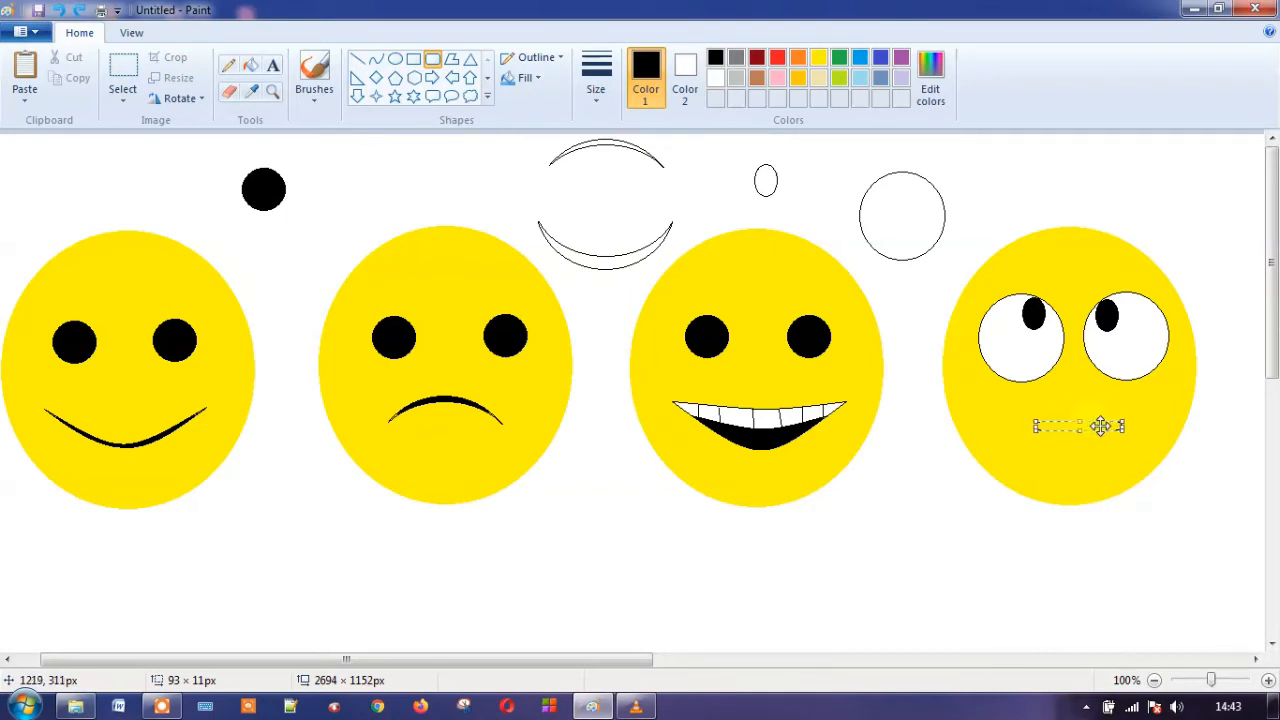
- Try brown for the outline and fill of the fourth face's mouth, and try pink for its fill
{"action": "left_click", "coordinate": [762, 80]}
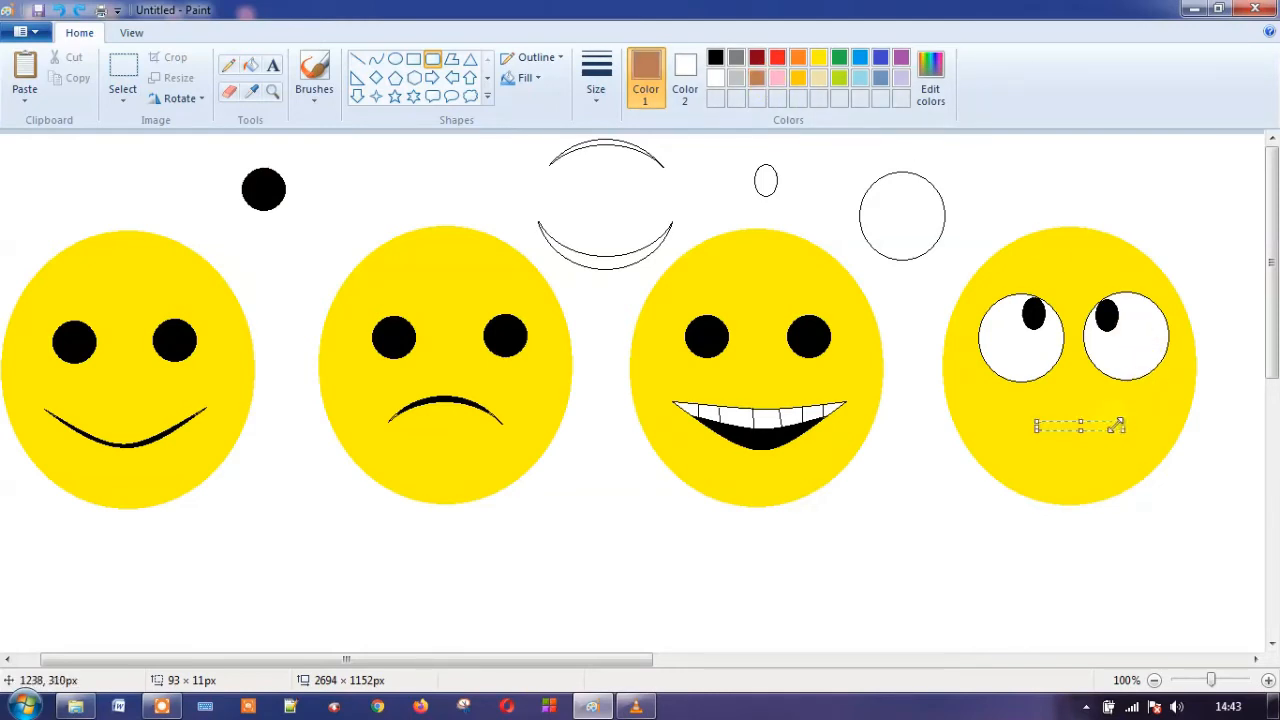
{"action": "left_click", "coordinate": [250, 65]}
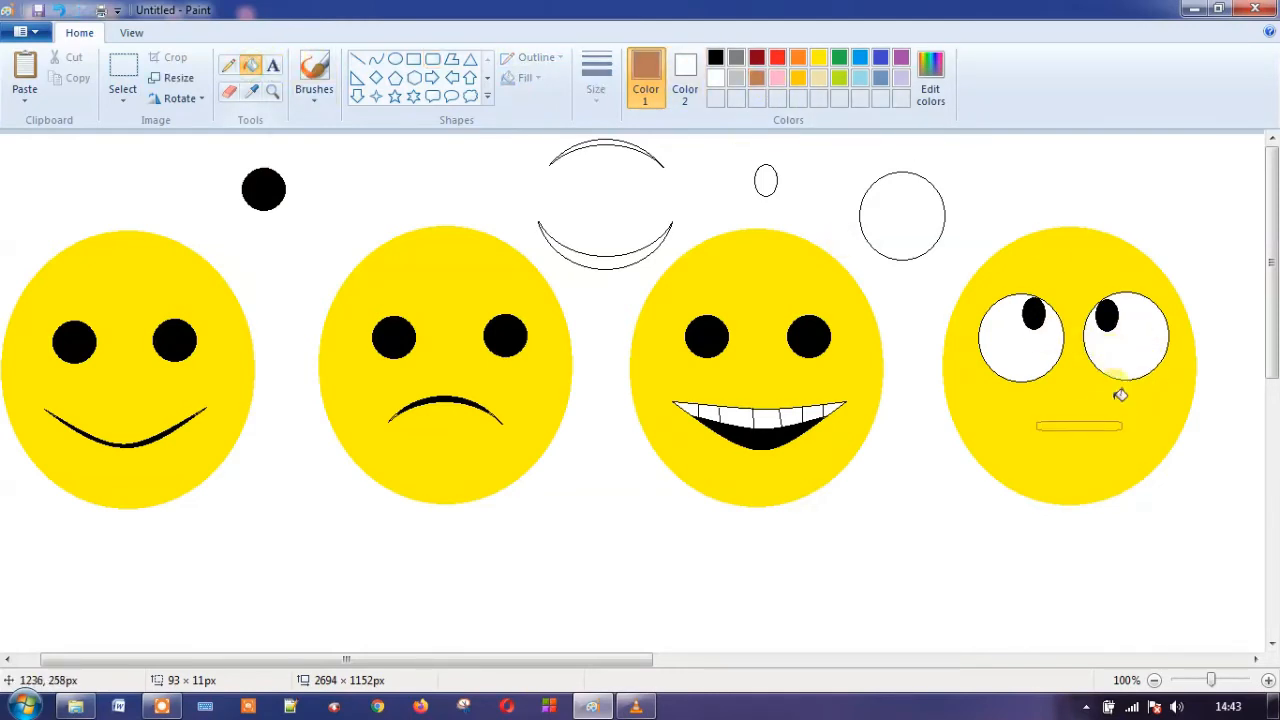
{"action": "left_click", "coordinate": [1108, 425]}
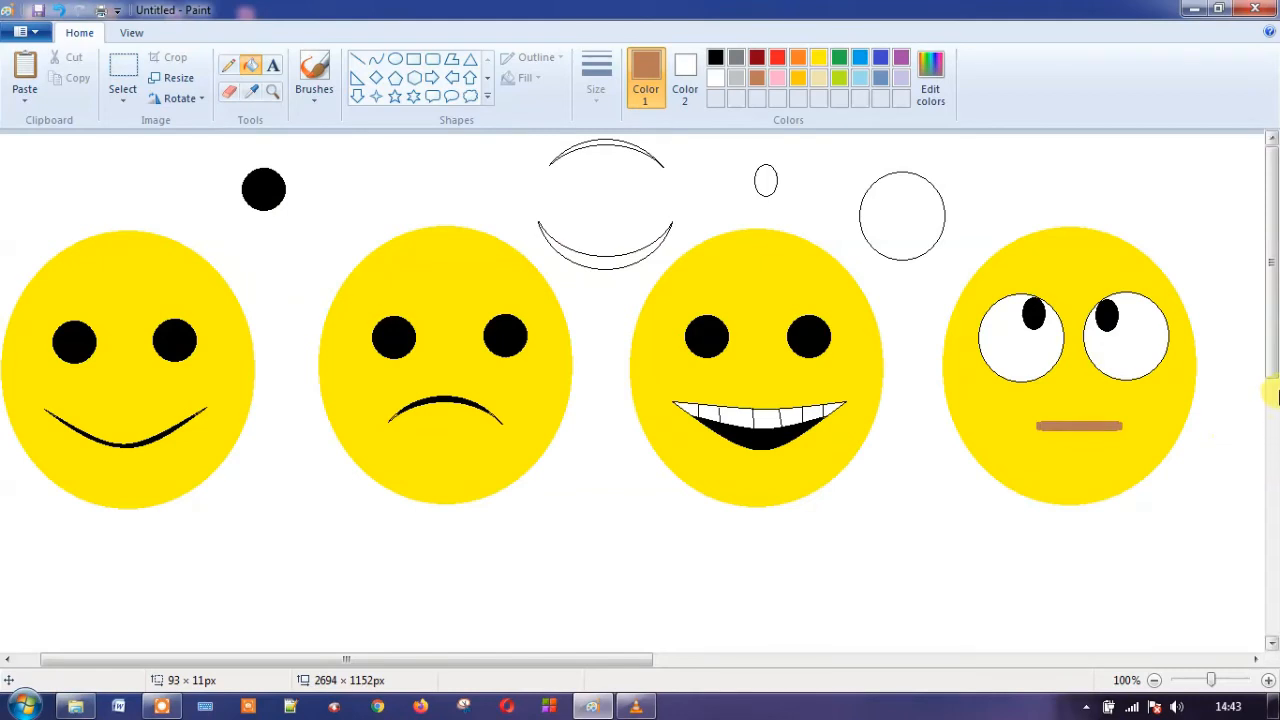
{"action": "left_click", "coordinate": [777, 78]}
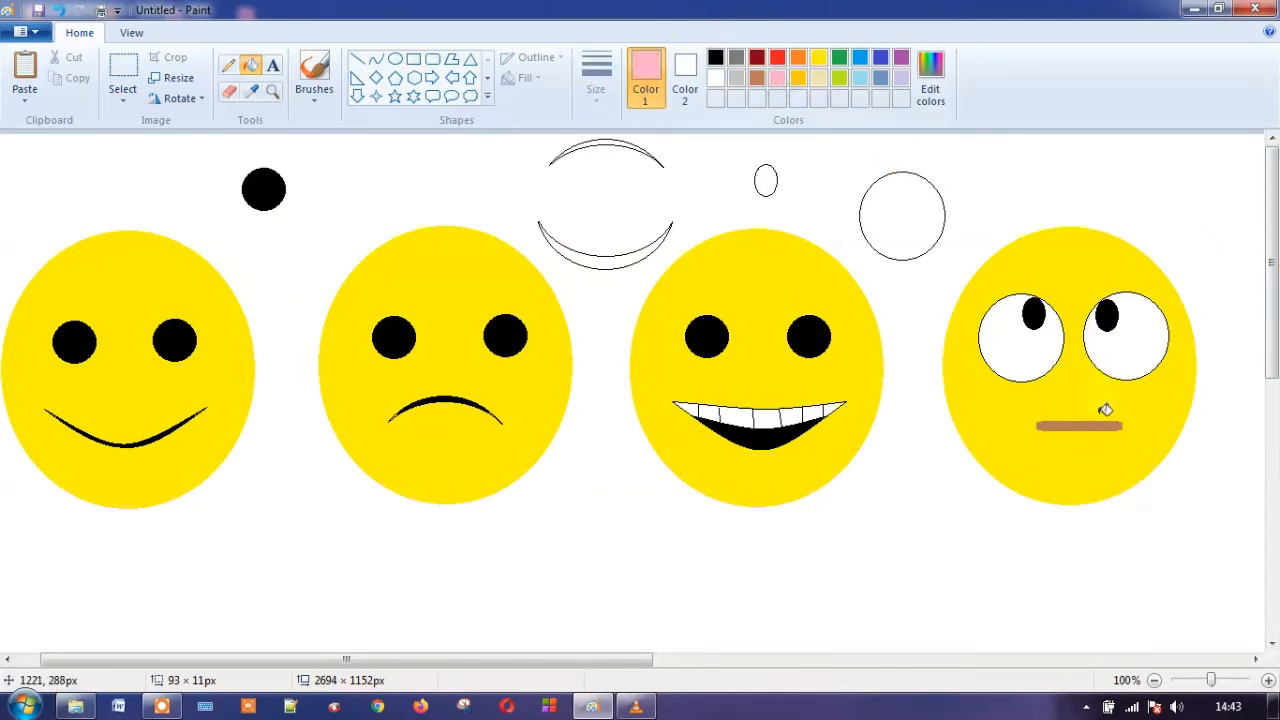
{"action": "left_click", "coordinate": [1091, 425]}
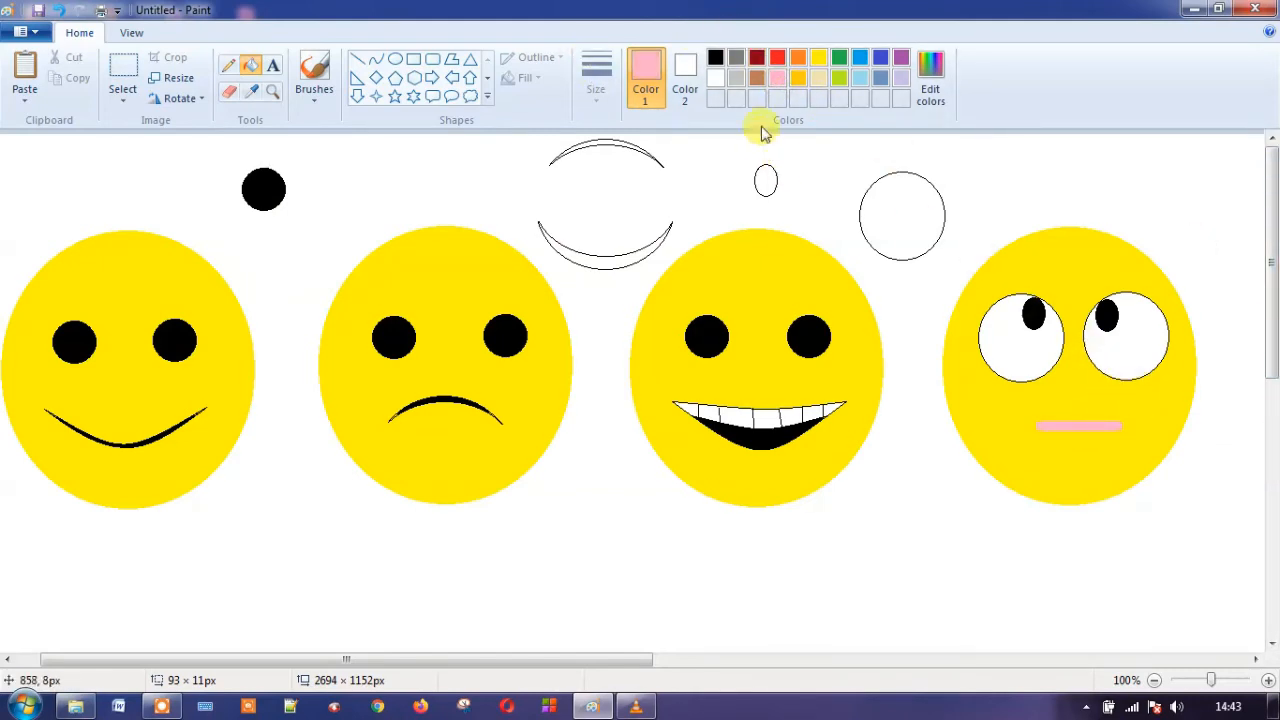
- Fill the fourth face's mouth with black
{"action": "left_click", "coordinate": [716, 58]}
{"action": "left_click", "coordinate": [1090, 425]}
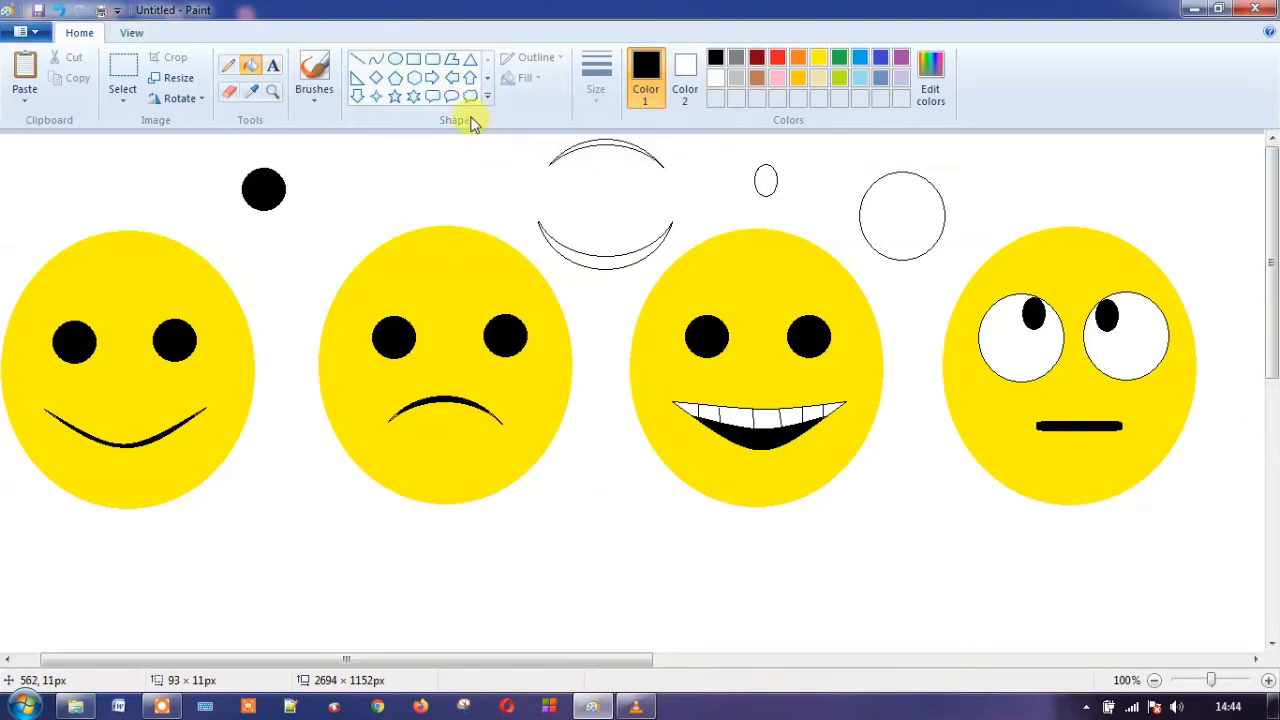
- Draw a triangle about 26 × 30 px in the white space above the second face and flip it vertically
{"action": "left_click", "coordinate": [474, 62]}
{"action": "left_click_drag", "start_coordinate": [484, 168], "coordinate": [486, 163]}
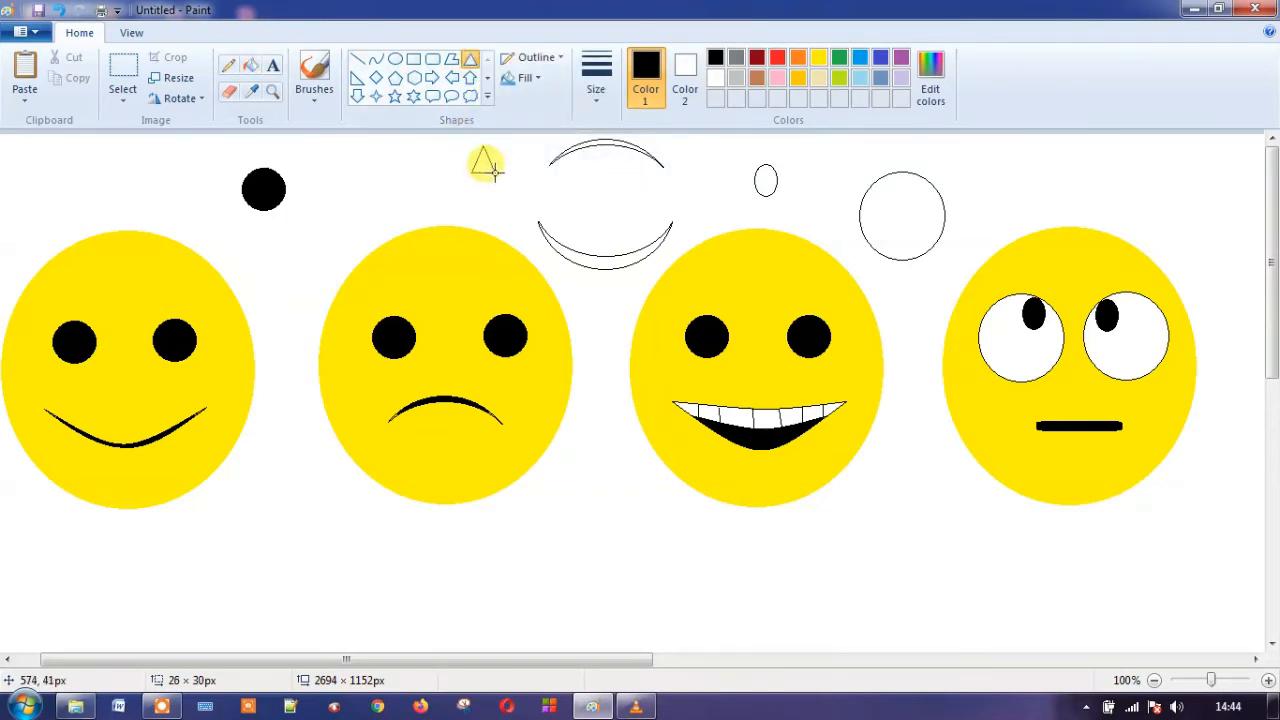
{"action": "left_click", "coordinate": [178, 97]}
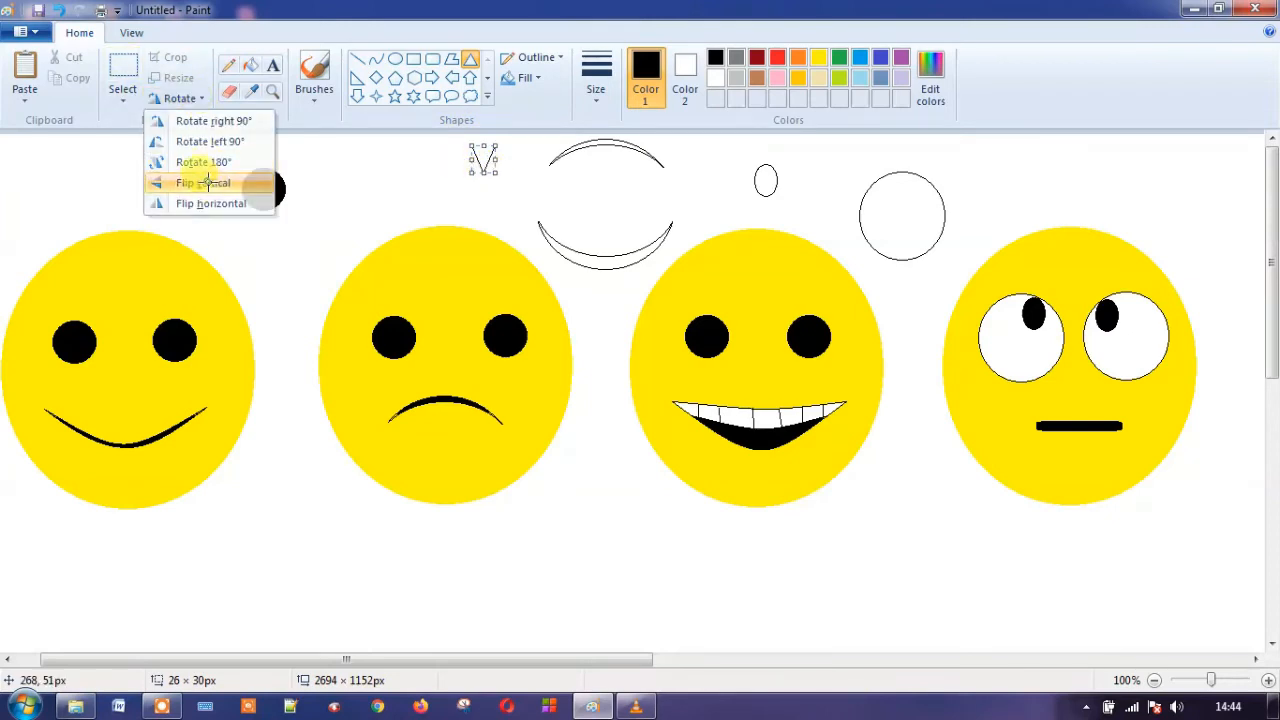
{"action": "left_click", "coordinate": [205, 182]}
{"action": "left_click", "coordinate": [504, 162]}
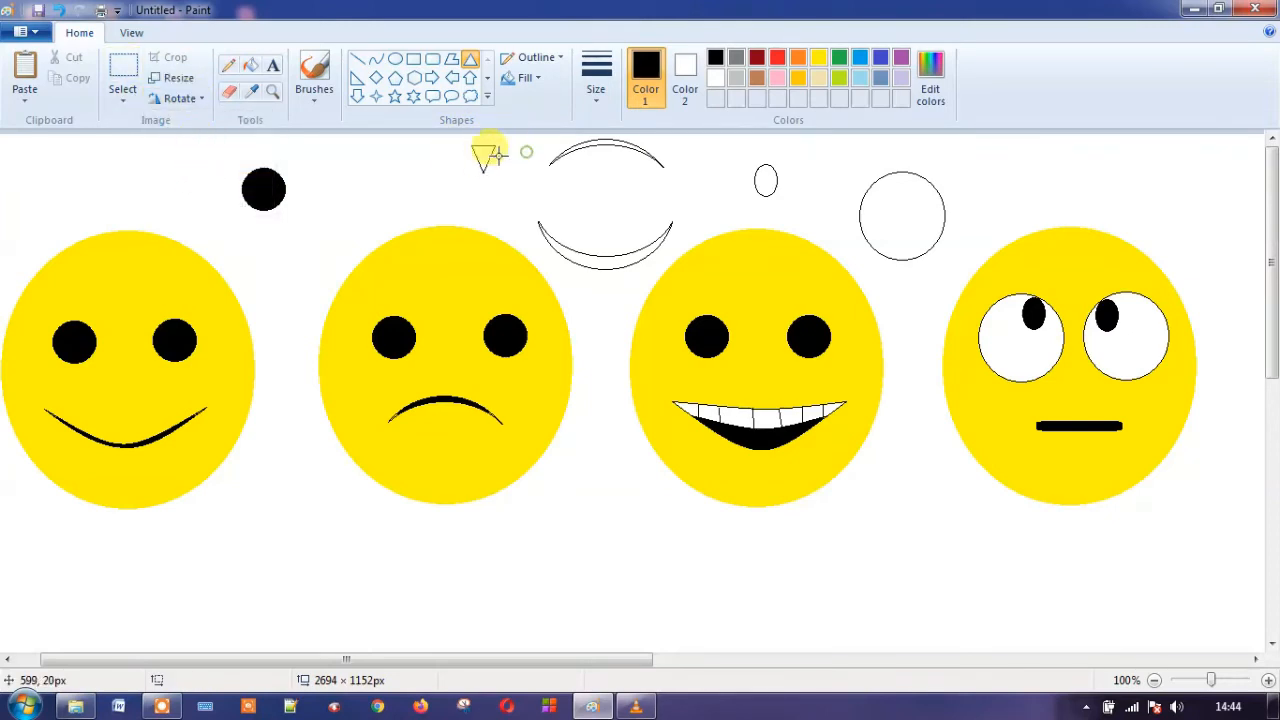
- Copy the inverted triangle and place the copy as a nose between the eyes and mouth of the first face
{"action": "left_click", "coordinate": [123, 75]}
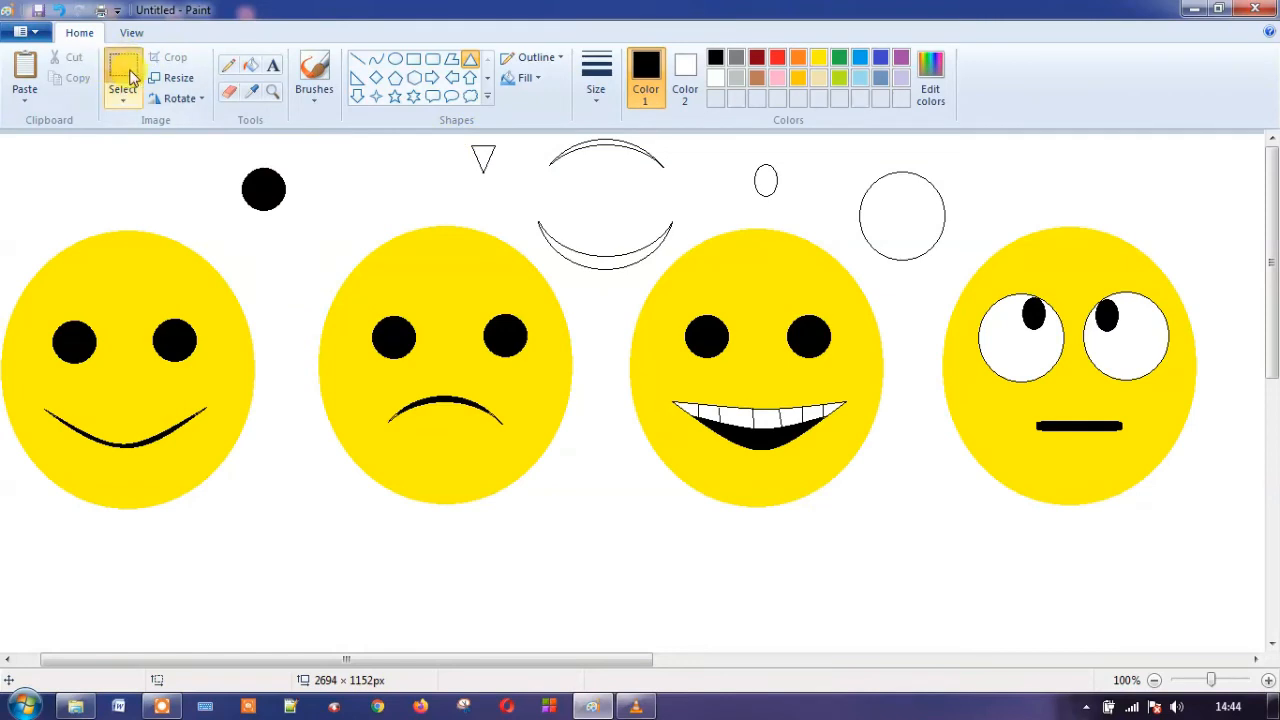
{"action": "left_click_drag", "start_coordinate": [459, 140], "coordinate": [504, 176]}
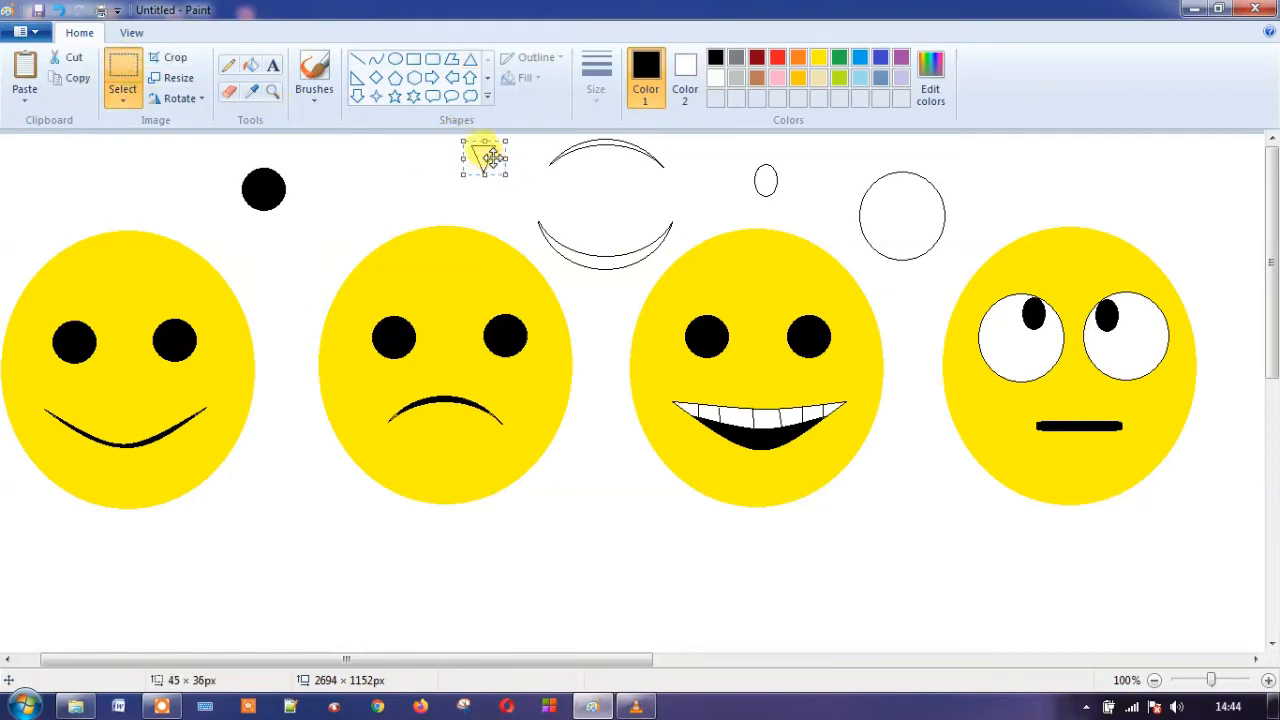
{"action": "left_click", "coordinate": [78, 78]}
{"action": "left_click", "coordinate": [25, 72]}
{"action": "left_click_drag", "start_coordinate": [42, 152], "coordinate": [128, 388]}
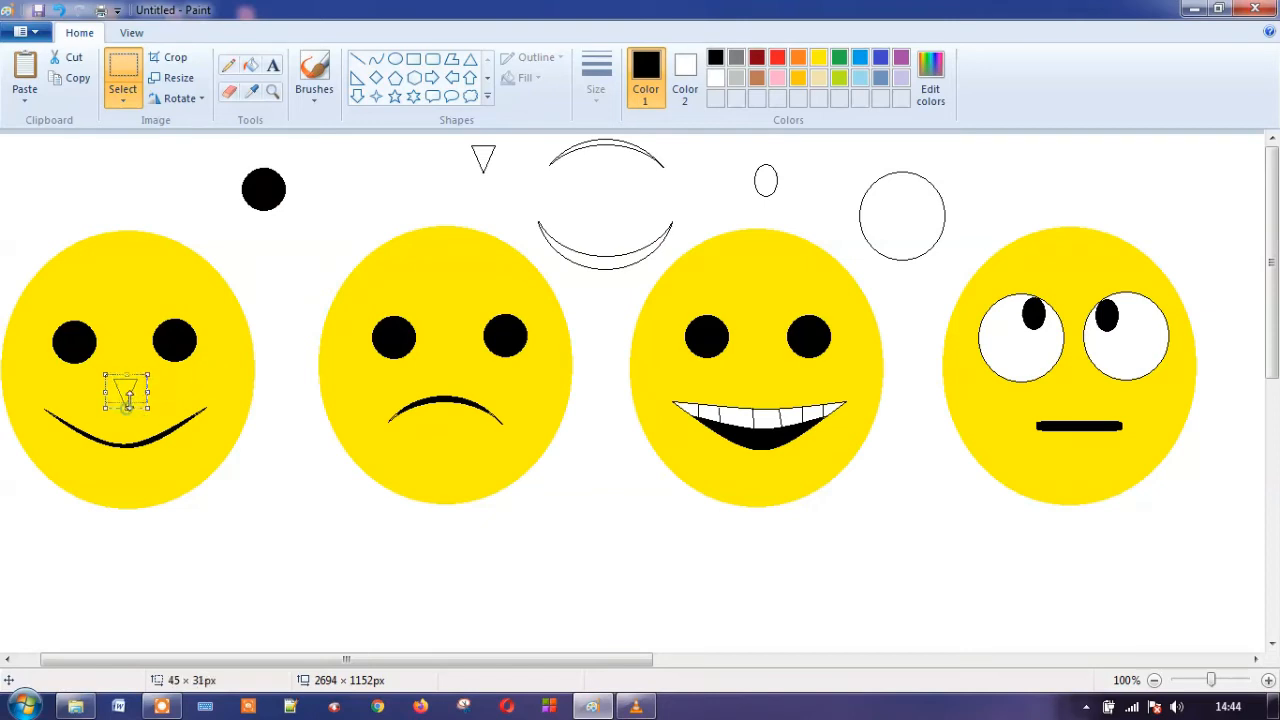
- Try a flatter nose filled with black on the first face, and undo the added noses
{"action": "left_click_drag", "start_coordinate": [131, 388], "coordinate": [130, 401]}
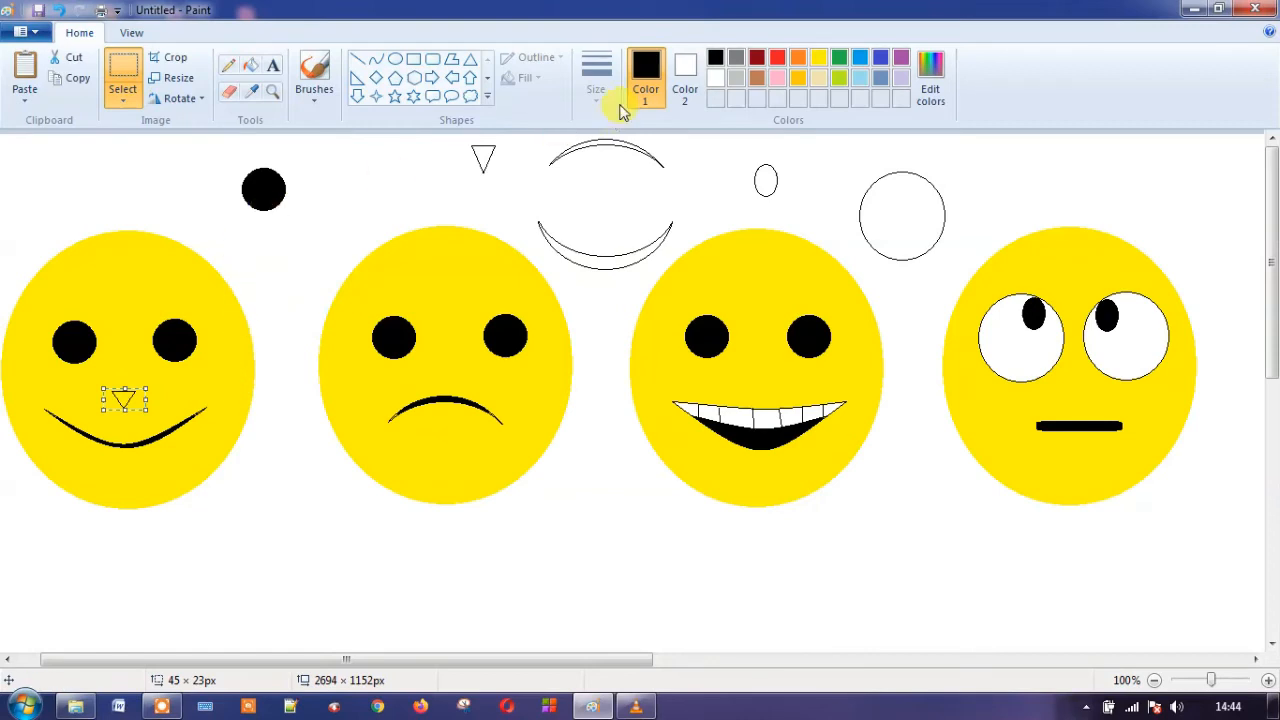
{"action": "left_click", "coordinate": [251, 65]}
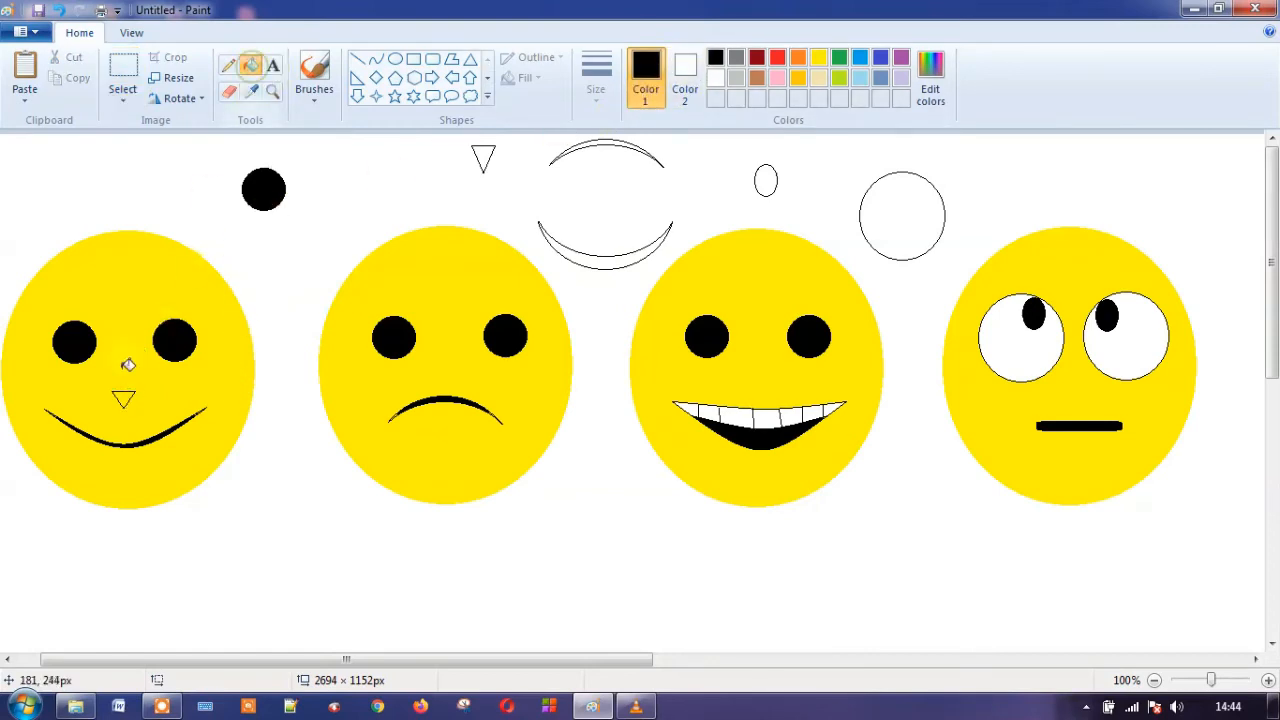
{"action": "left_click", "coordinate": [123, 397]}
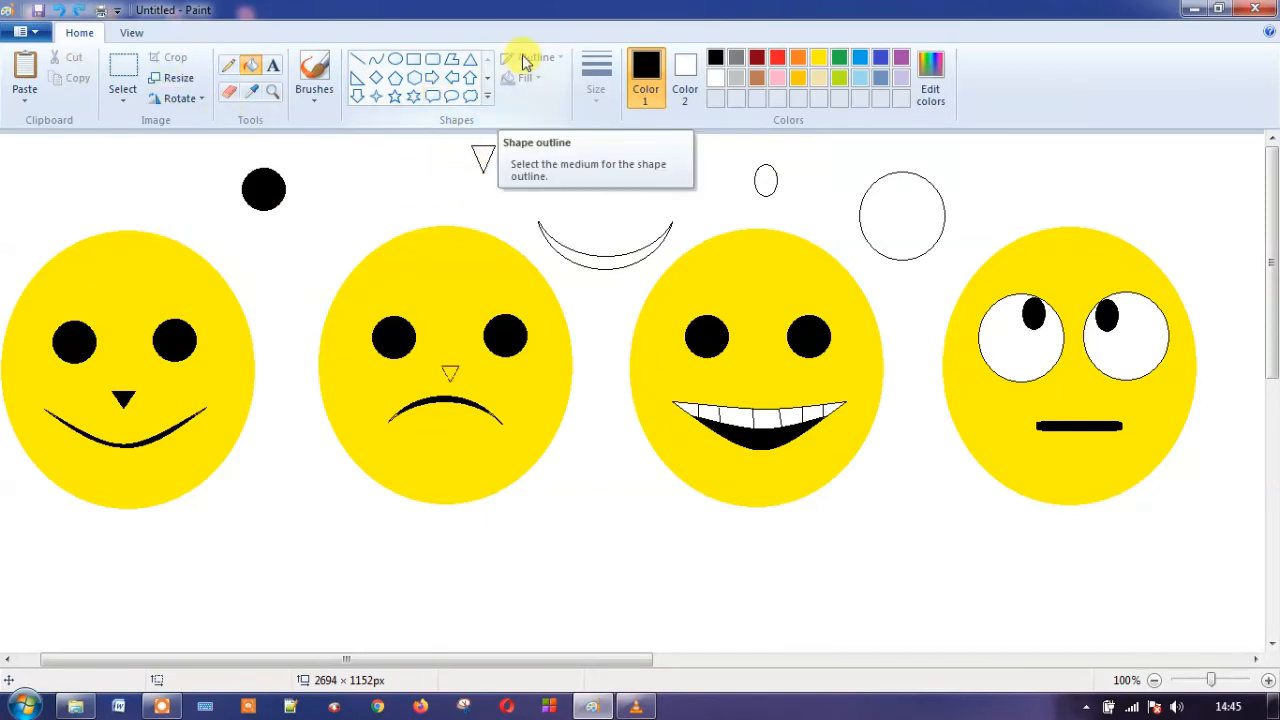
{"action": "left_click", "coordinate": [59, 12]}
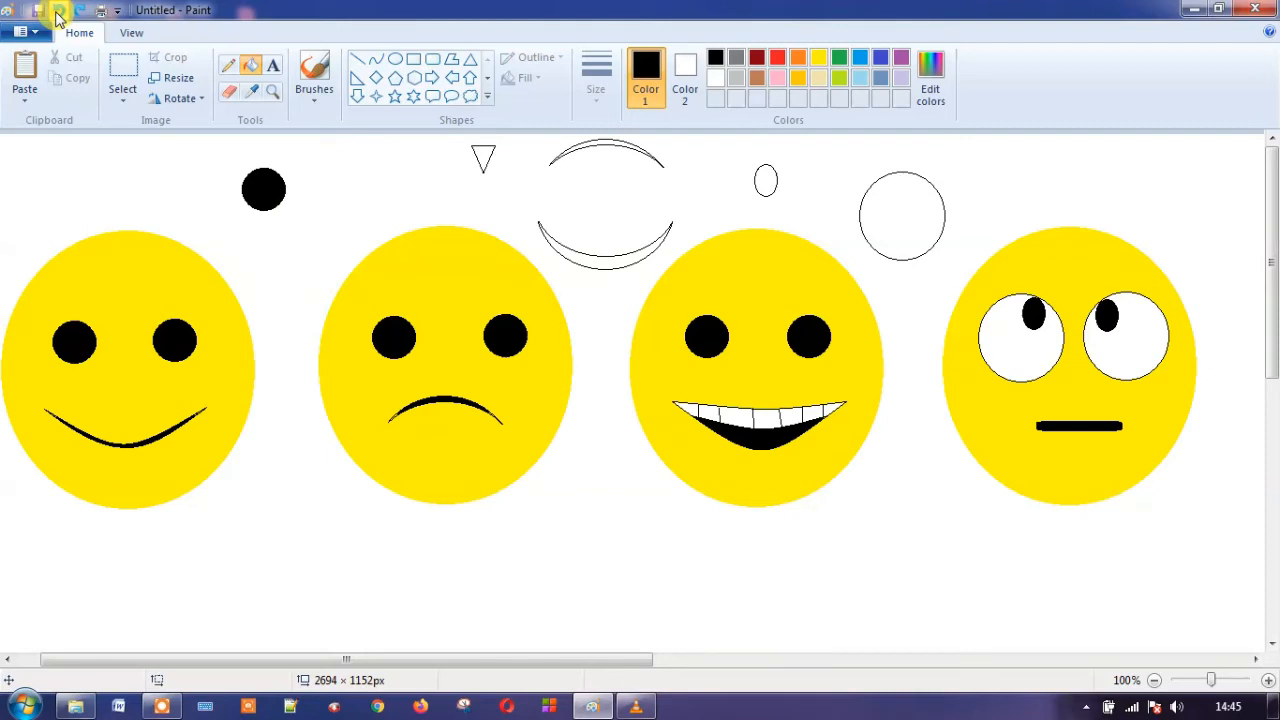
- Add a custom dark brown (red 102, green 64, blue 43) to the palette and fill the fourth face's mouth with it
{"action": "left_click", "coordinate": [757, 79]}
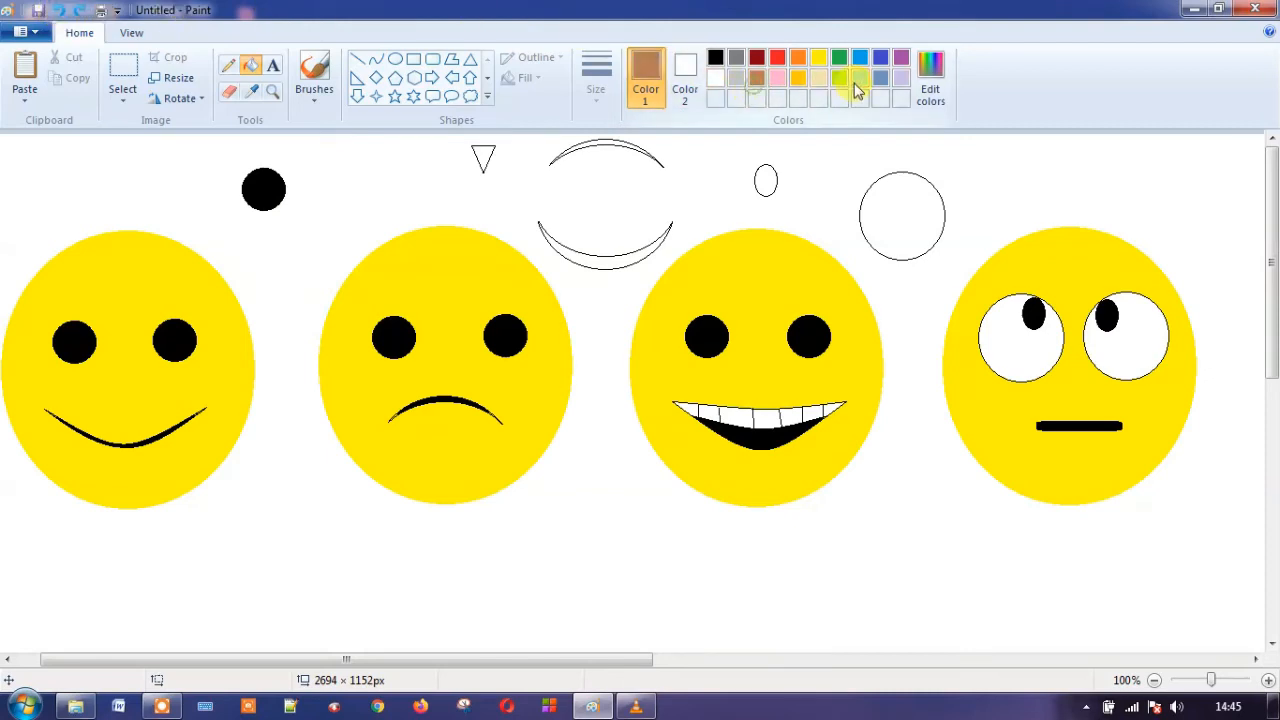
{"action": "left_click", "coordinate": [930, 80]}
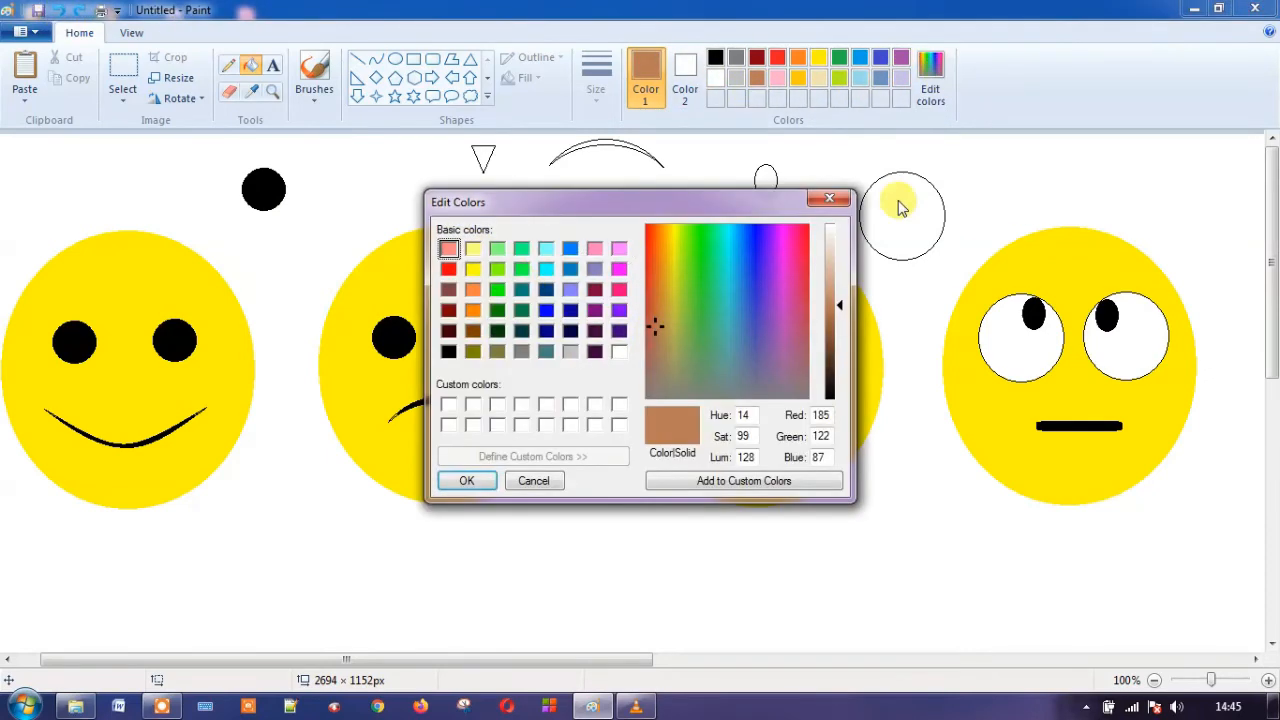
{"action": "left_click", "coordinate": [840, 300]}
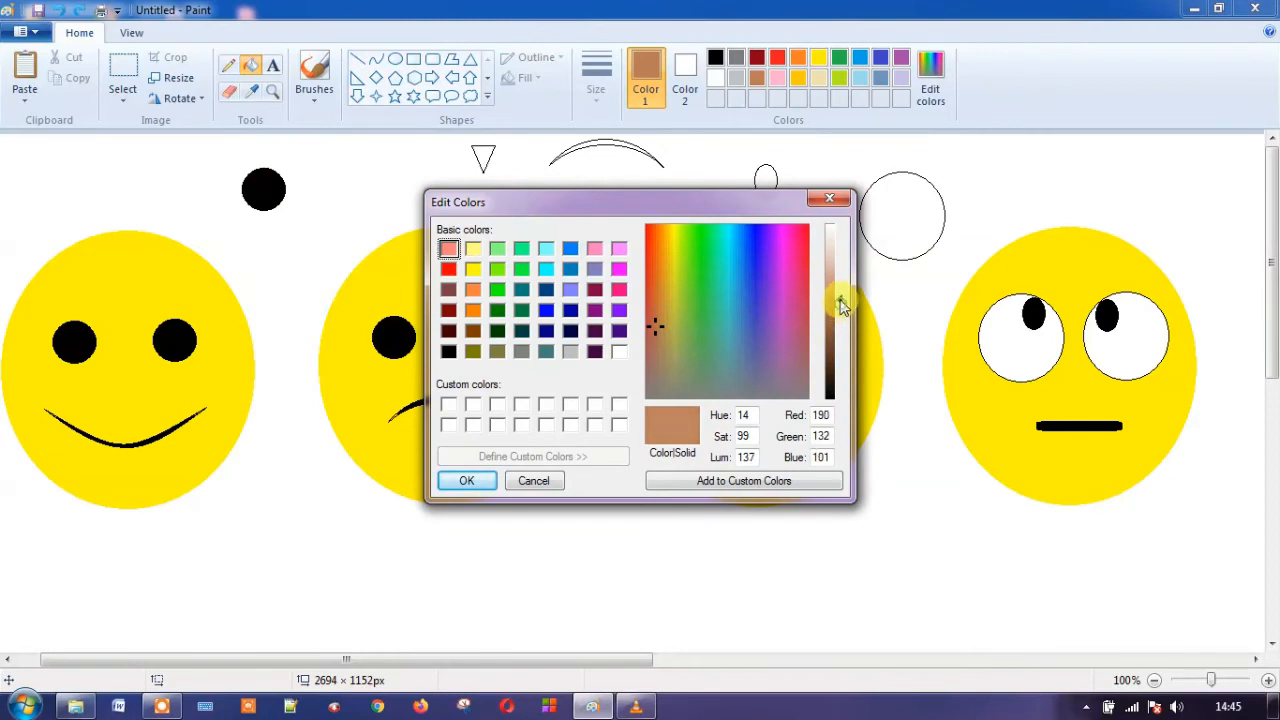
{"action": "left_click_drag", "start_coordinate": [841, 307], "coordinate": [842, 292]}
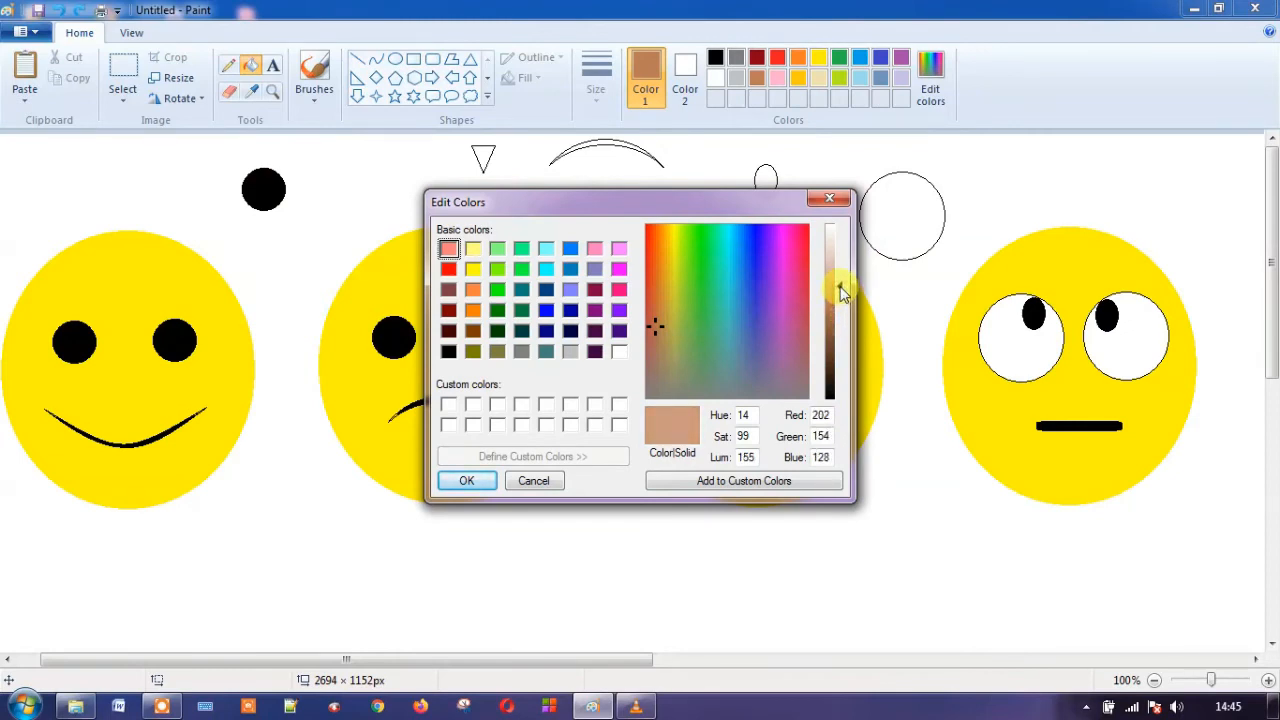
{"action": "left_click_drag", "start_coordinate": [842, 291], "coordinate": [843, 350]}
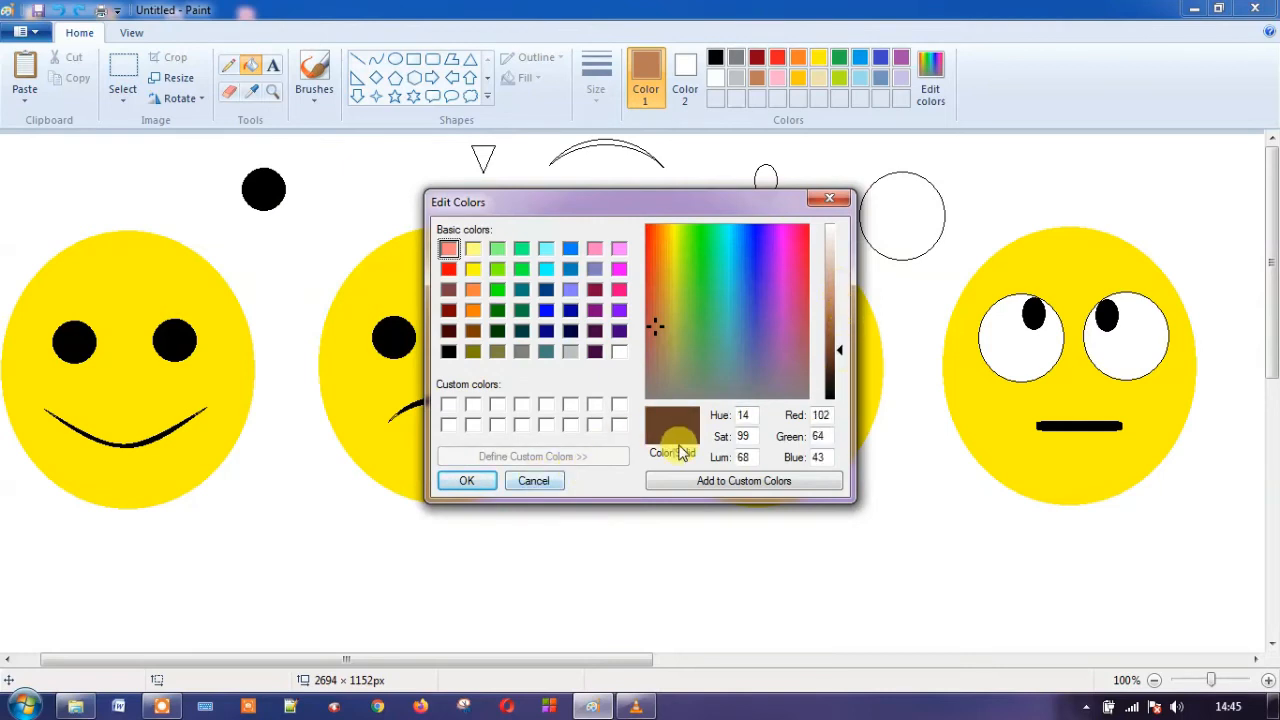
{"action": "left_click", "coordinate": [735, 482]}
{"action": "left_click", "coordinate": [500, 481]}
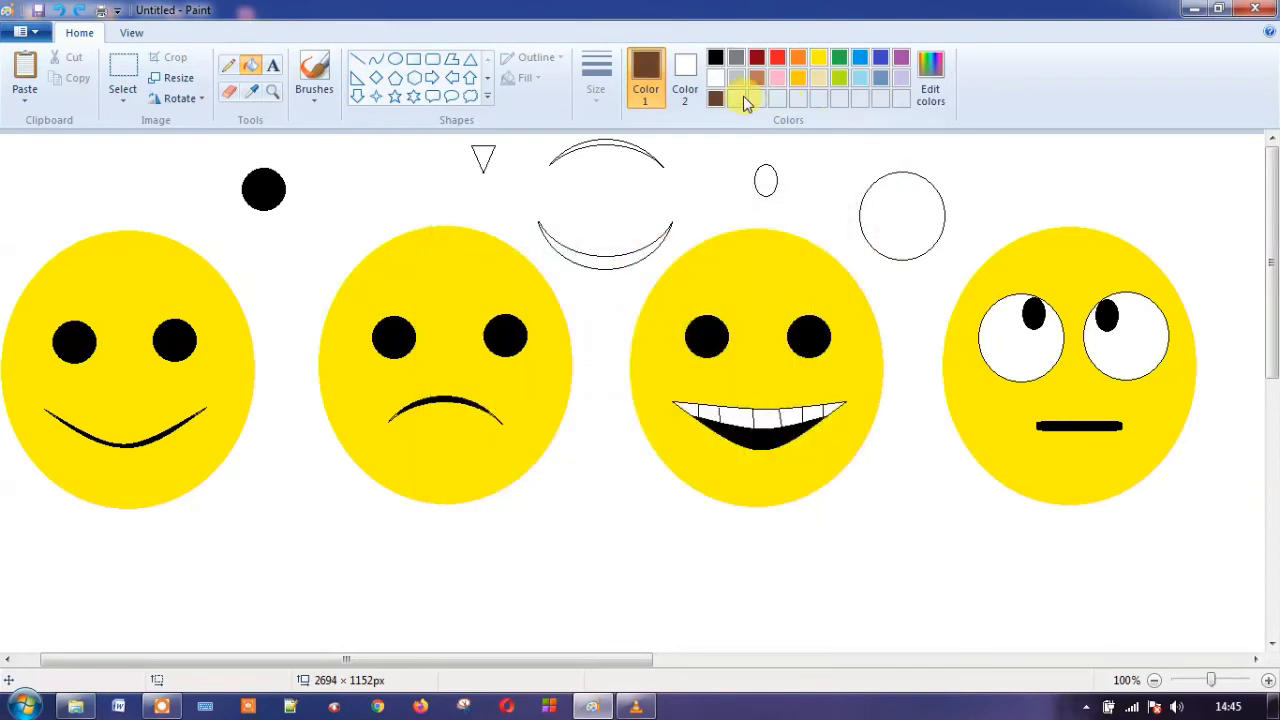
{"action": "left_click", "coordinate": [1104, 425]}
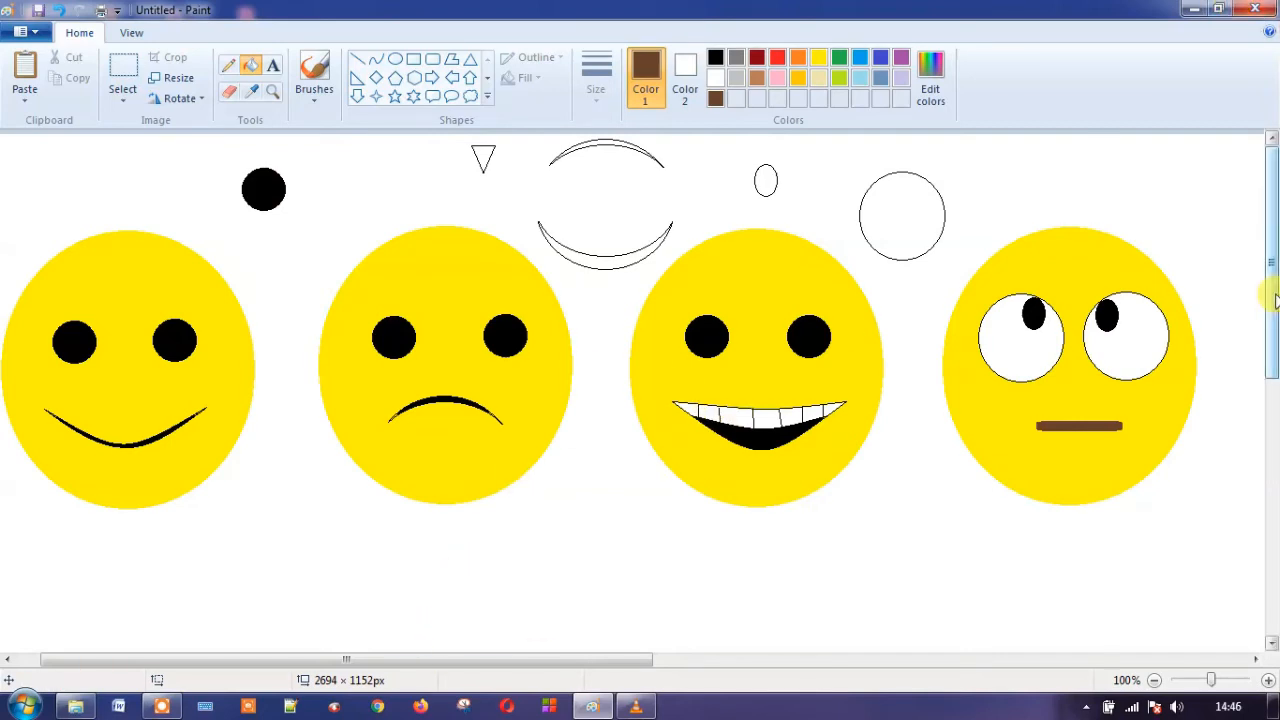
- Copy the whole first smiling face and place the copy as a fifth face in the white space right of the fourth
{"action": "left_click_drag", "start_coordinate": [600, 660], "coordinate": [853, 659]}
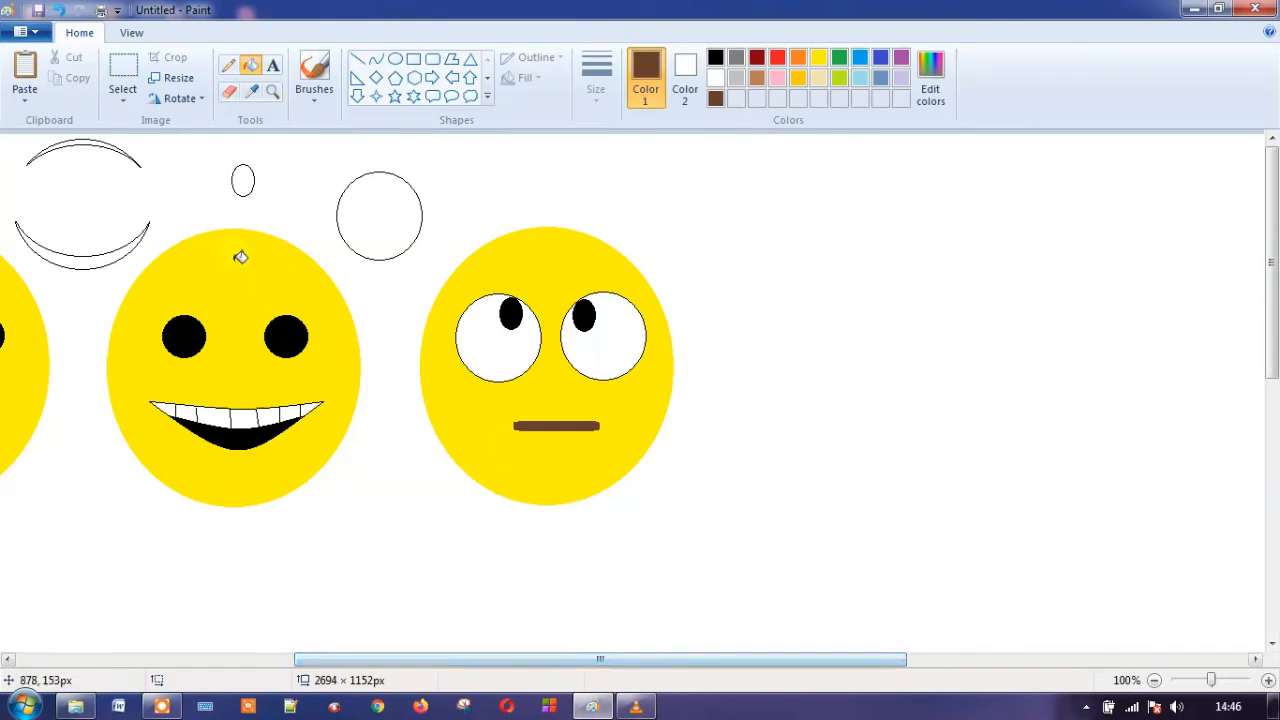
{"action": "left_click", "coordinate": [122, 90]}
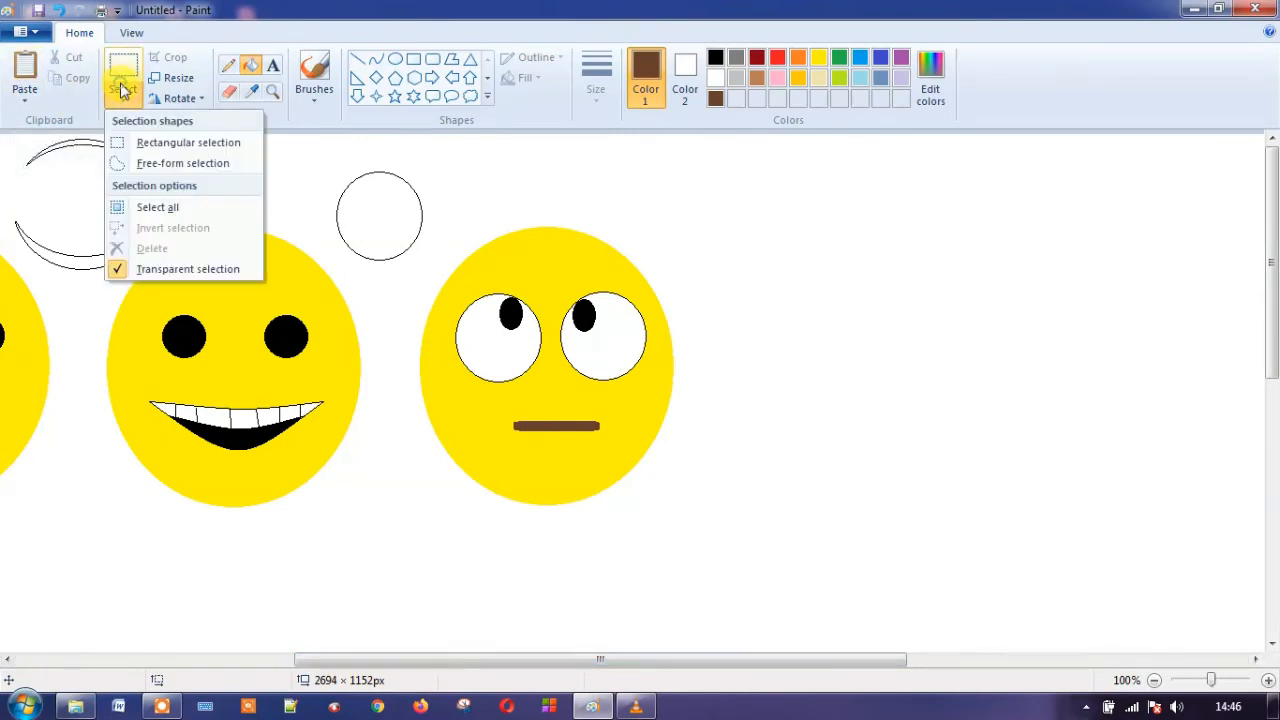
{"action": "left_click", "coordinate": [150, 142]}
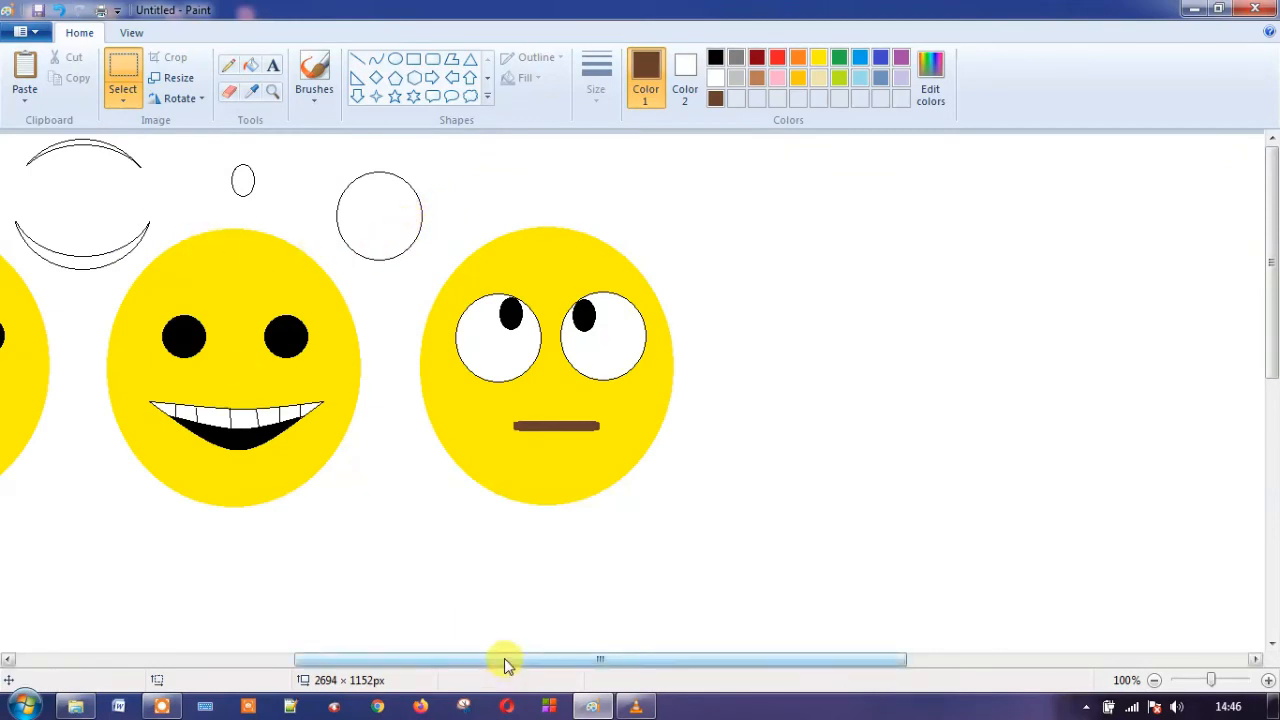
{"action": "left_click_drag", "start_coordinate": [505, 659], "coordinate": [203, 659]}
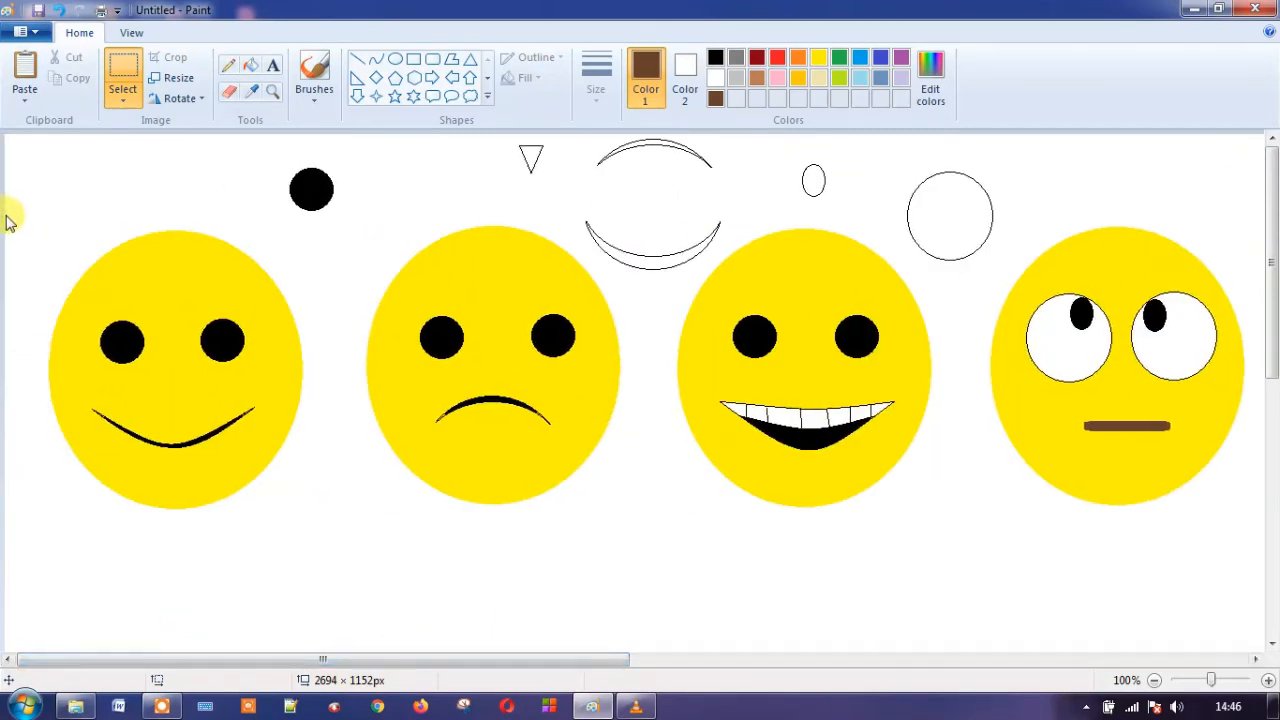
{"action": "left_click_drag", "start_coordinate": [46, 231], "coordinate": [274, 432]}
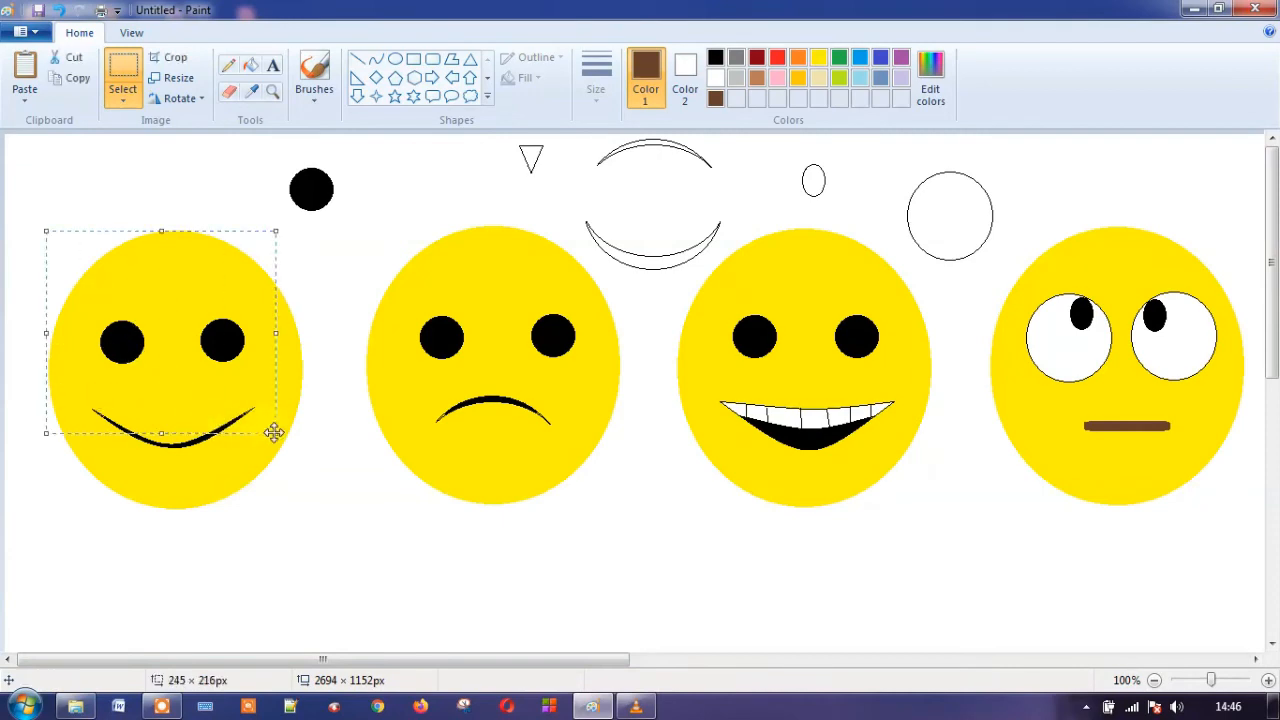
{"action": "left_click", "coordinate": [113, 70]}
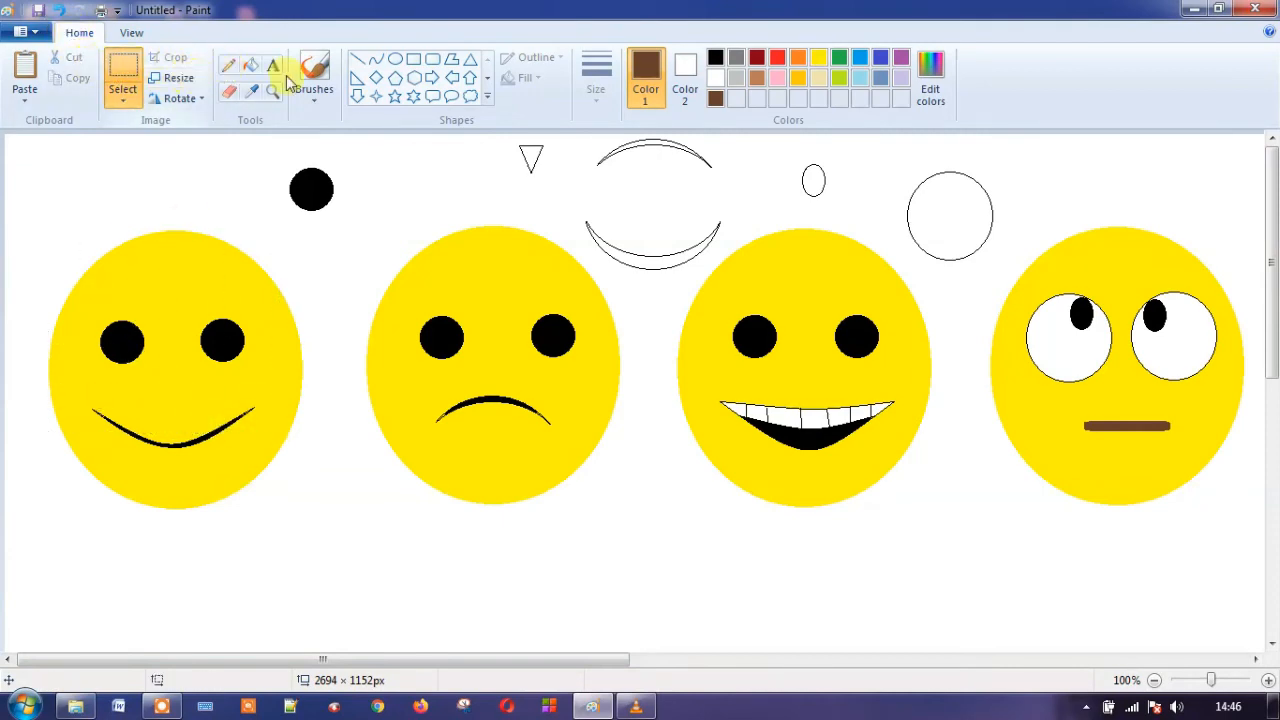
{"action": "left_click", "coordinate": [400, 61]}
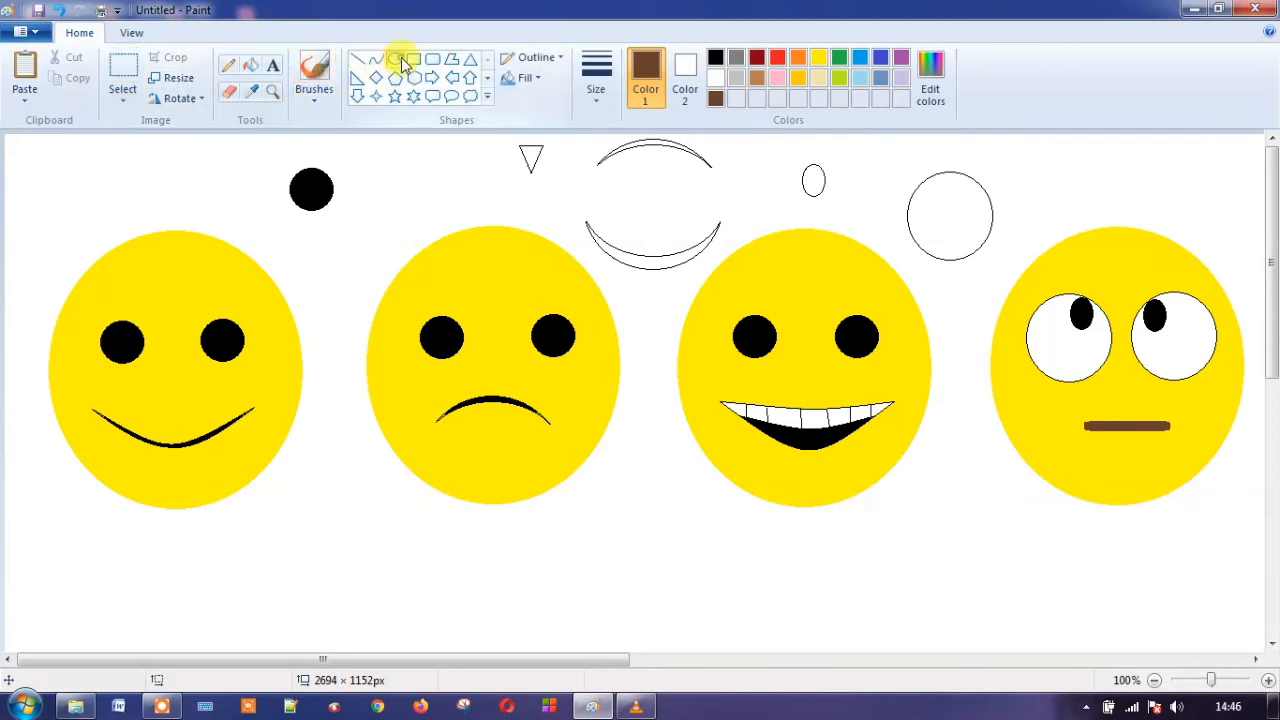
{"action": "left_click", "coordinate": [123, 70]}
{"action": "left_click_drag", "start_coordinate": [42, 217], "coordinate": [322, 527]}
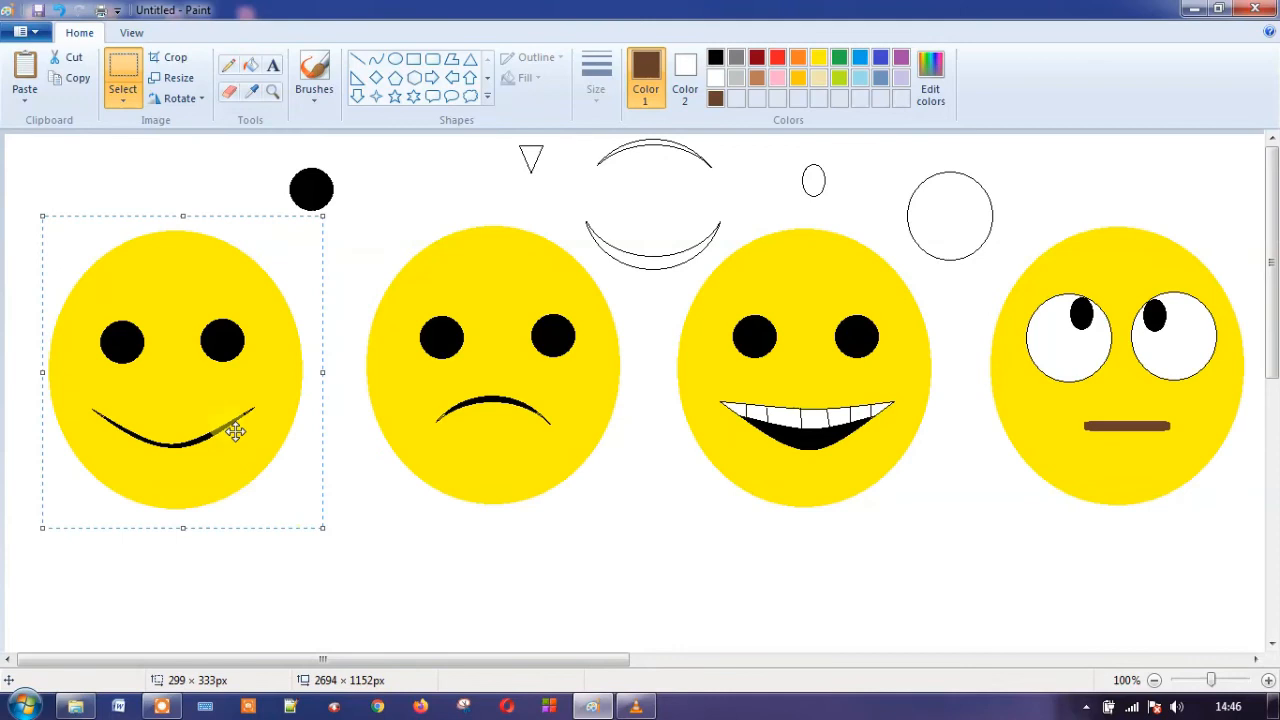
{"action": "left_click", "coordinate": [26, 86]}
{"action": "left_click_drag", "start_coordinate": [143, 320], "coordinate": [1043, 451]}
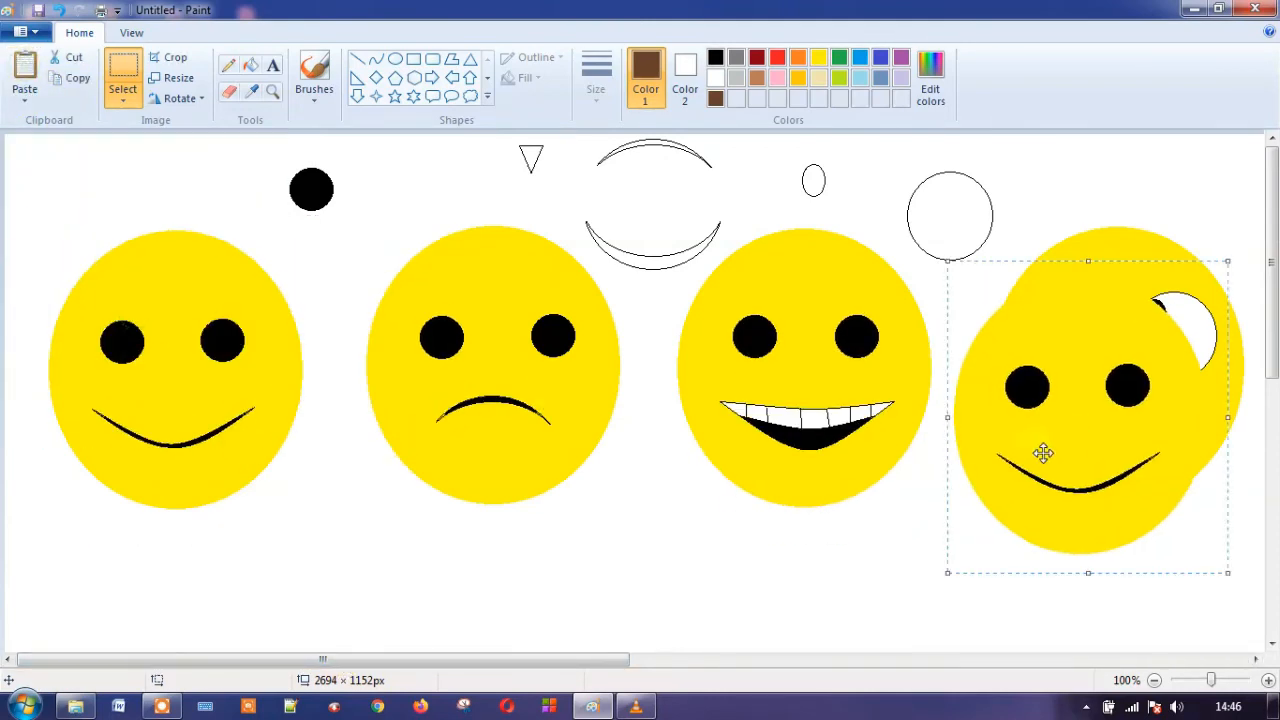
{"action": "left_click_drag", "start_coordinate": [543, 659], "coordinate": [760, 677]}
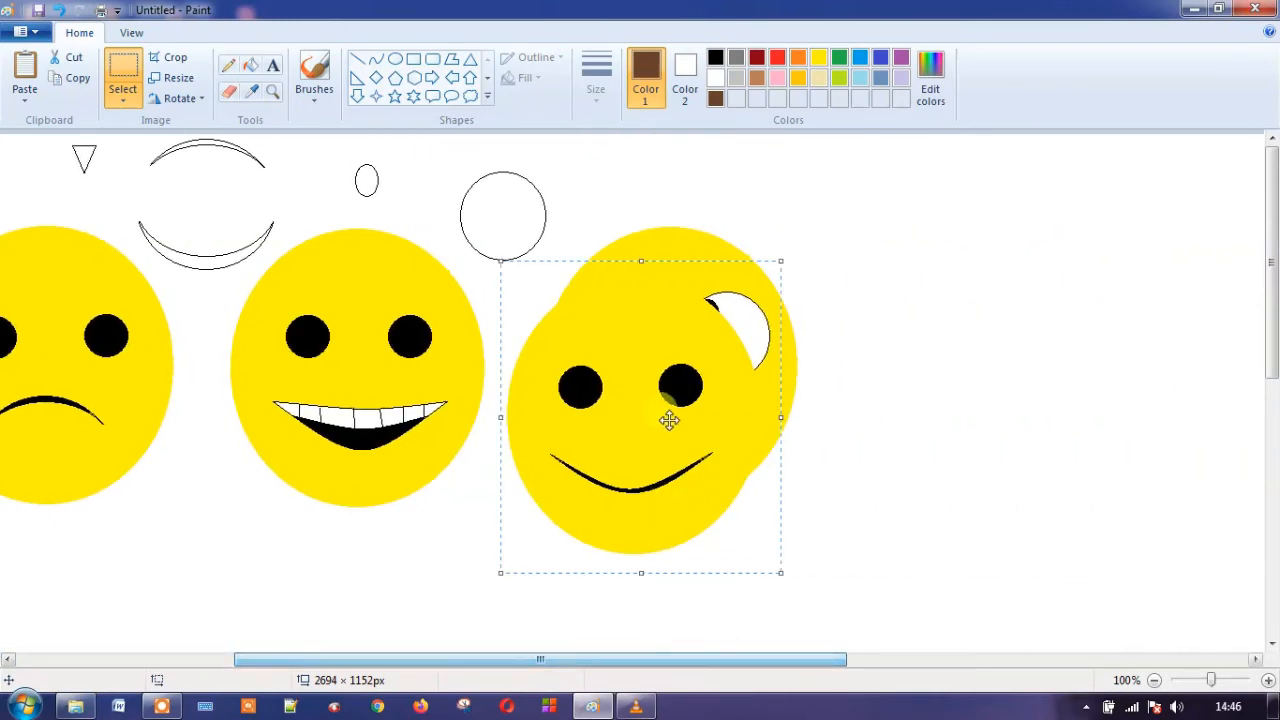
{"action": "left_click_drag", "start_coordinate": [669, 420], "coordinate": [1027, 371]}
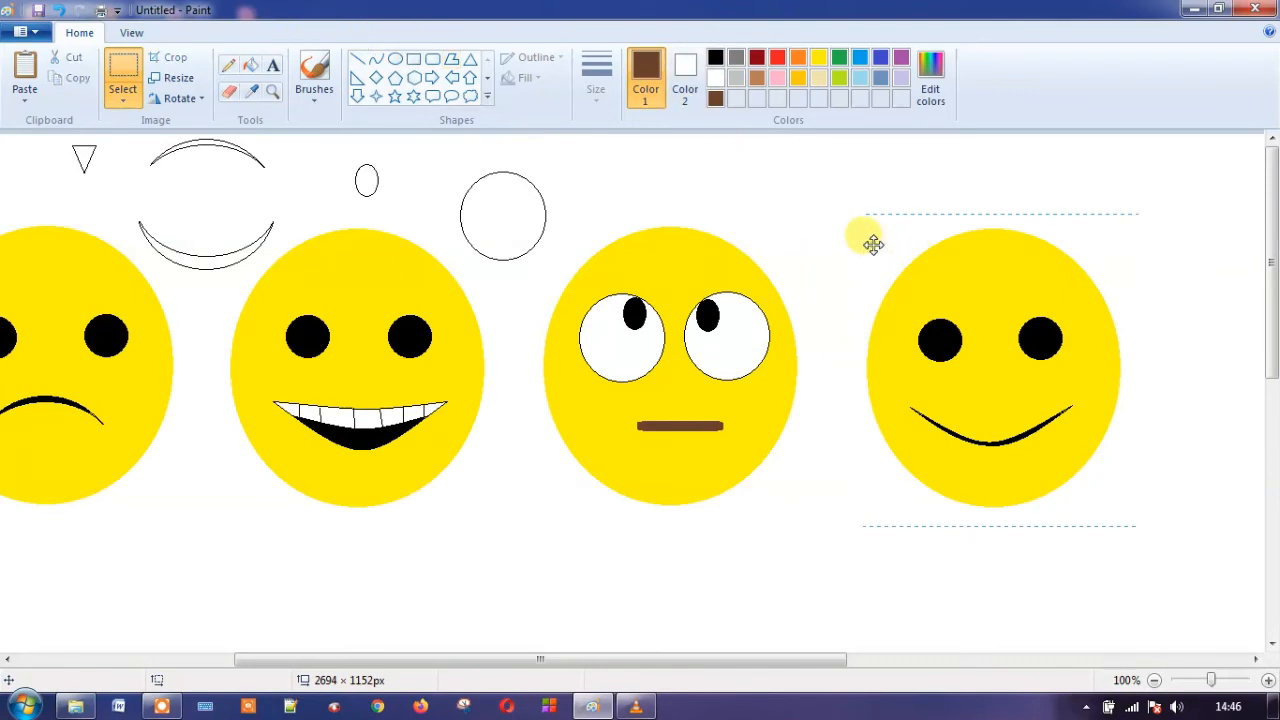
- Draw a red heart about 94 × 90 px over the fifth face's left eye and fill both heart and eye with red
{"action": "left_click", "coordinate": [783, 62]}
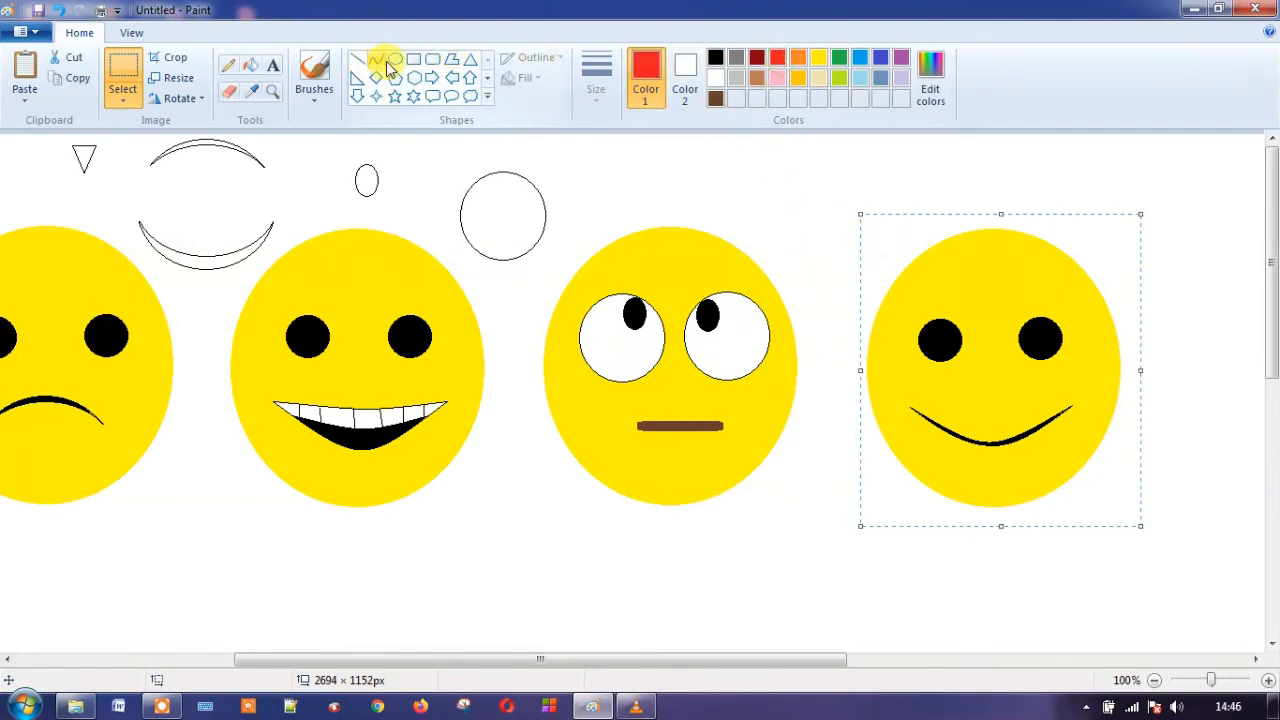
{"action": "left_click", "coordinate": [487, 98]}
{"action": "left_click", "coordinate": [357, 115]}
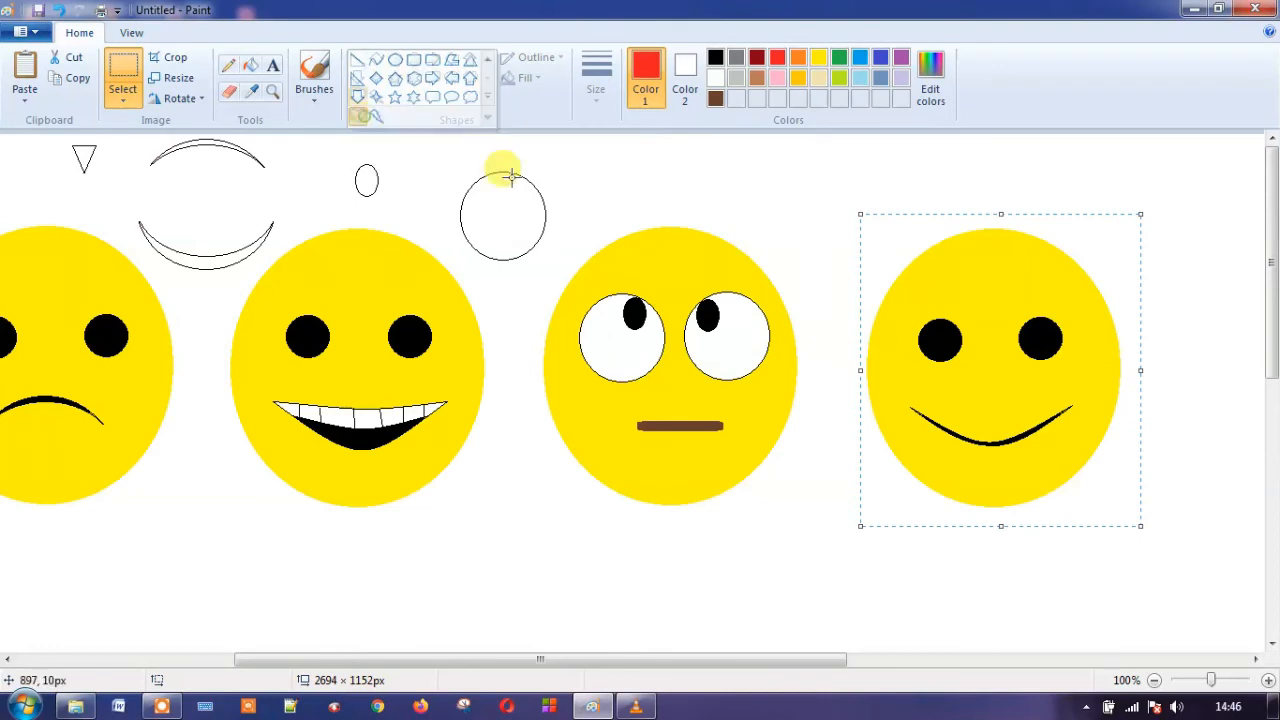
{"action": "left_click_drag", "start_coordinate": [931, 339], "coordinate": [988, 386]}
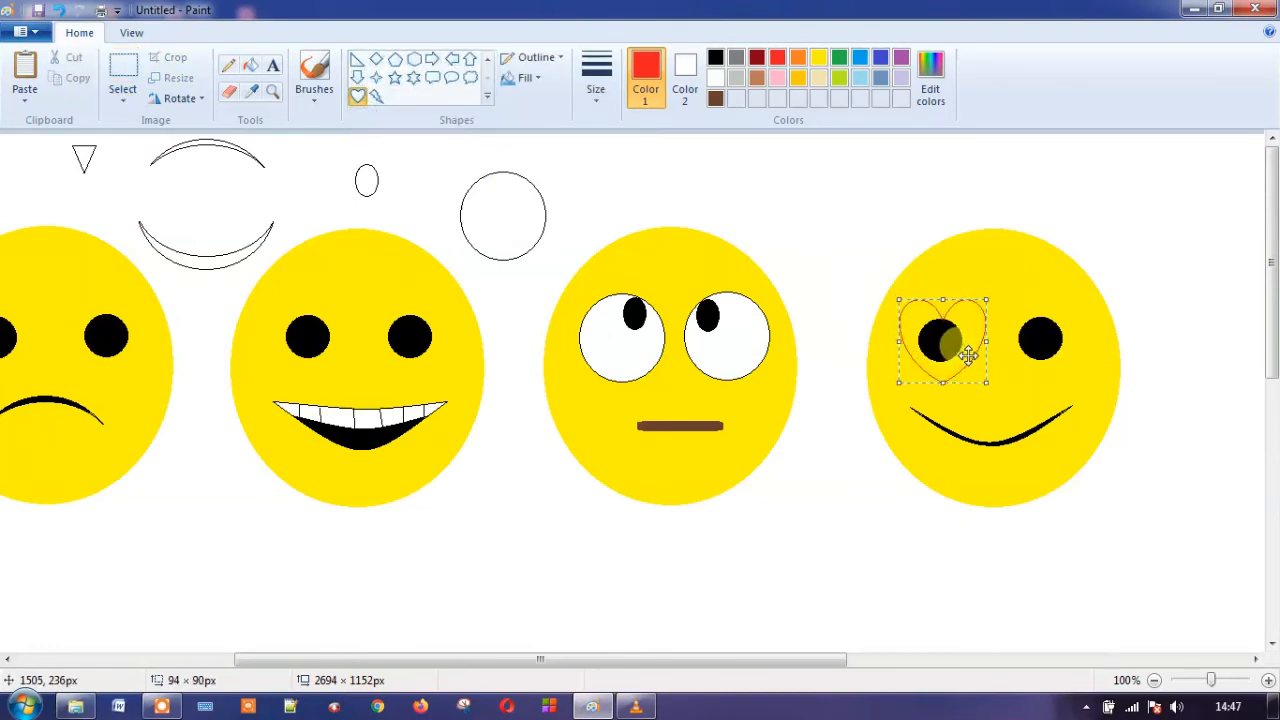
{"action": "left_click", "coordinate": [250, 65]}
{"action": "left_click", "coordinate": [979, 328]}
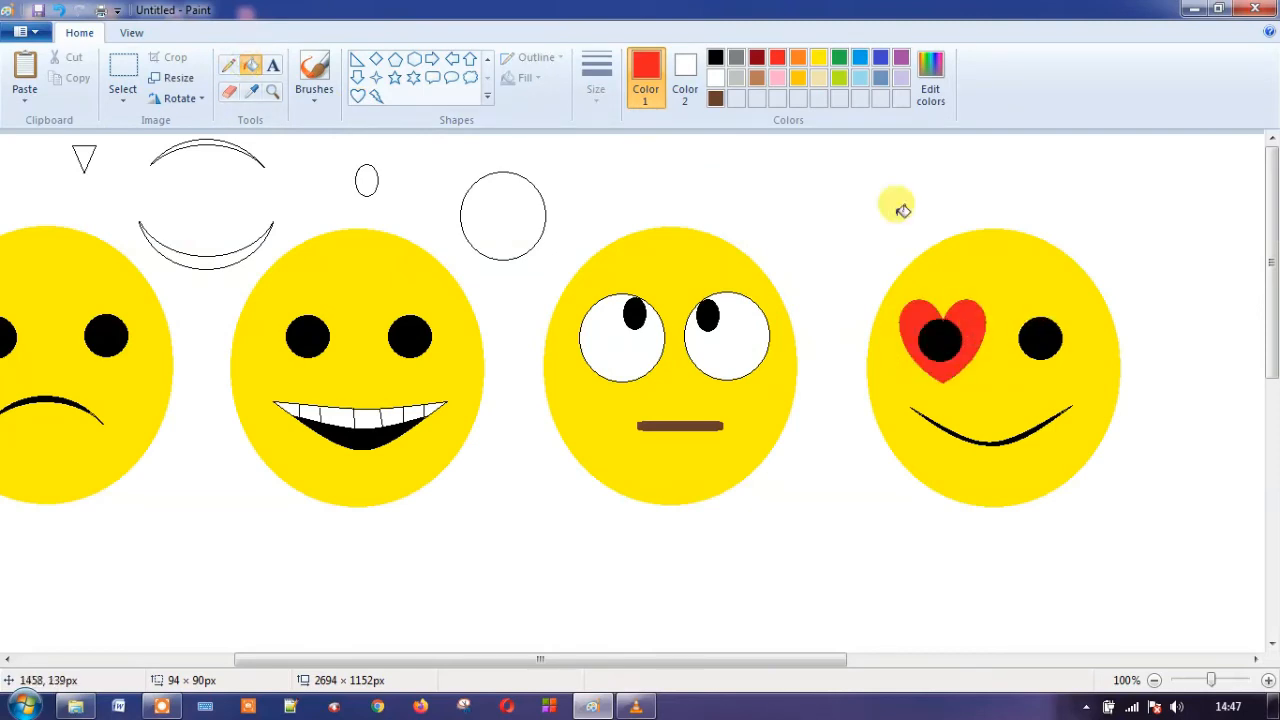
{"action": "left_click", "coordinate": [941, 335]}
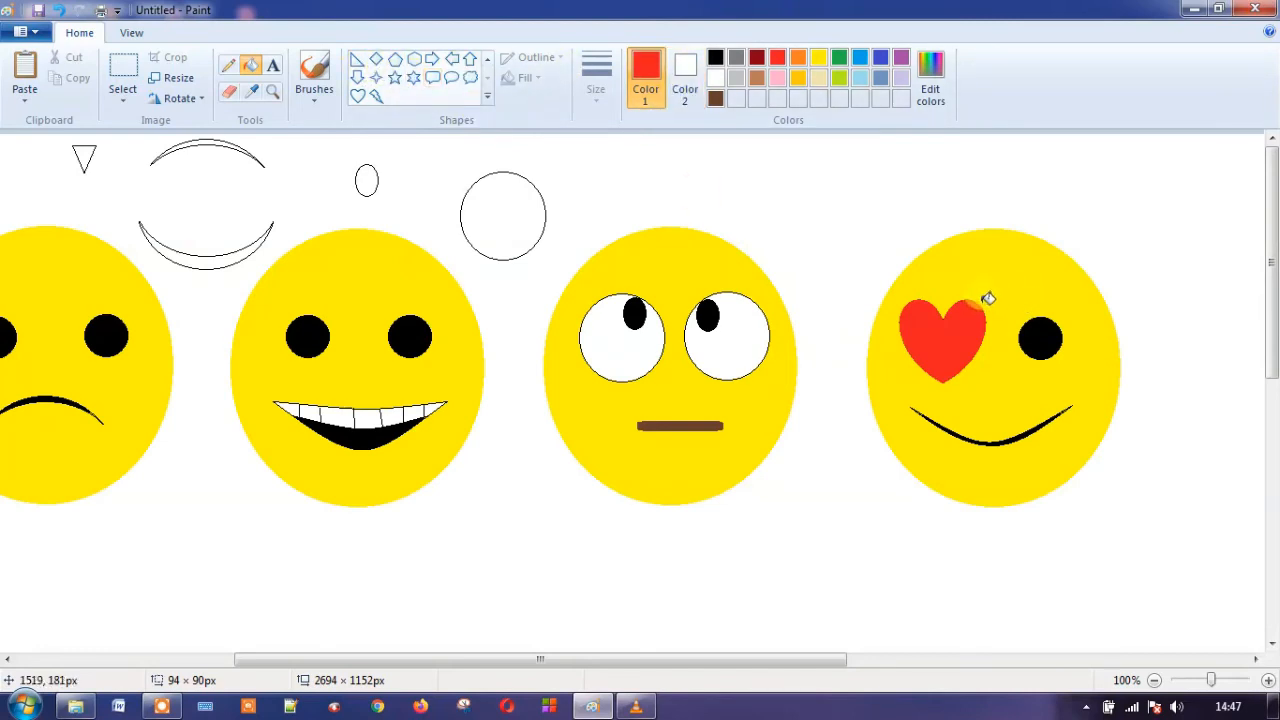
- Draw a matching red heart about 89 × 88 px over the fifth face's right eye and fill both heart and eye with red
{"action": "left_click", "coordinate": [357, 95]}
{"action": "left_click_drag", "start_coordinate": [1007, 297], "coordinate": [1090, 380]}
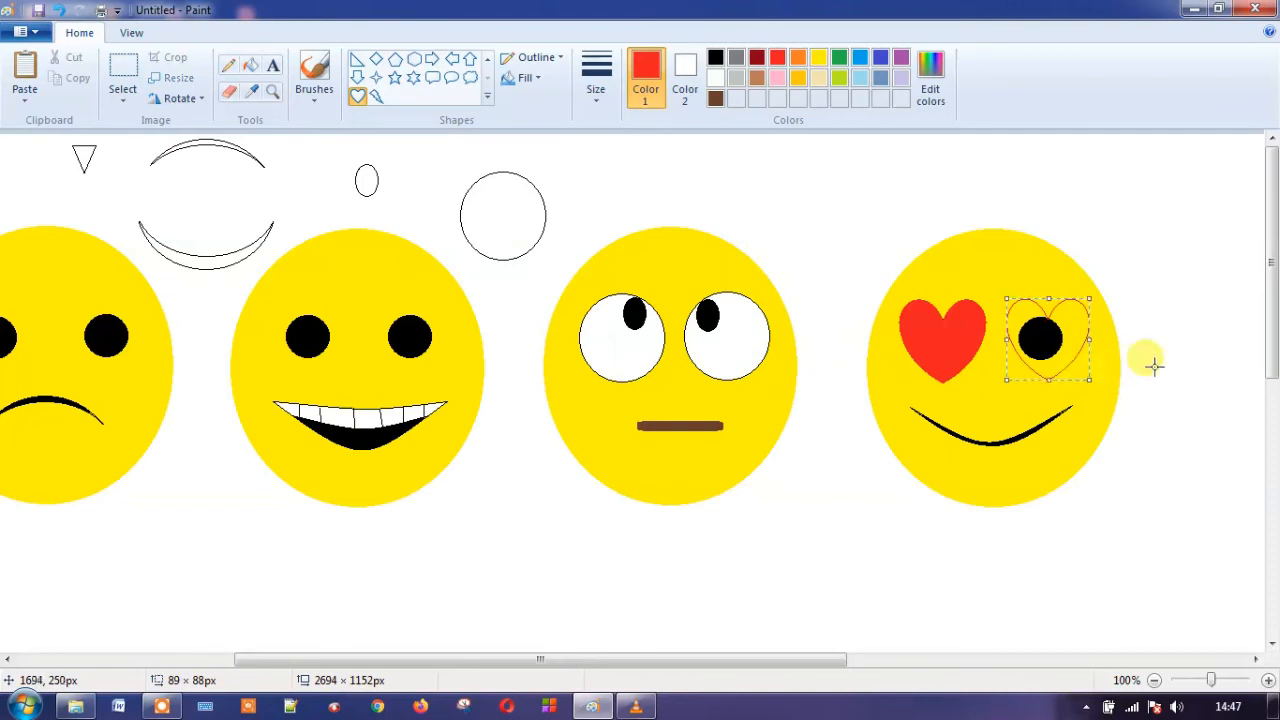
{"action": "left_click", "coordinate": [250, 66]}
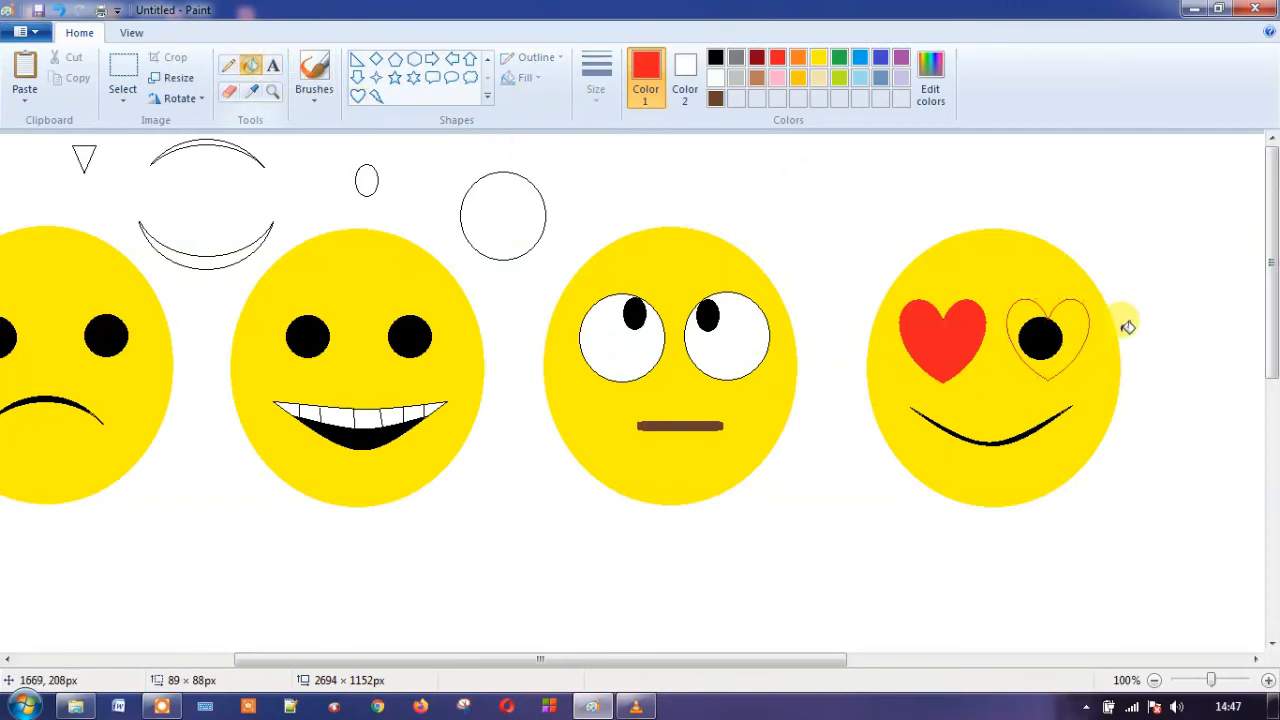
{"action": "left_click", "coordinate": [1068, 332]}
{"action": "left_click", "coordinate": [1052, 340]}
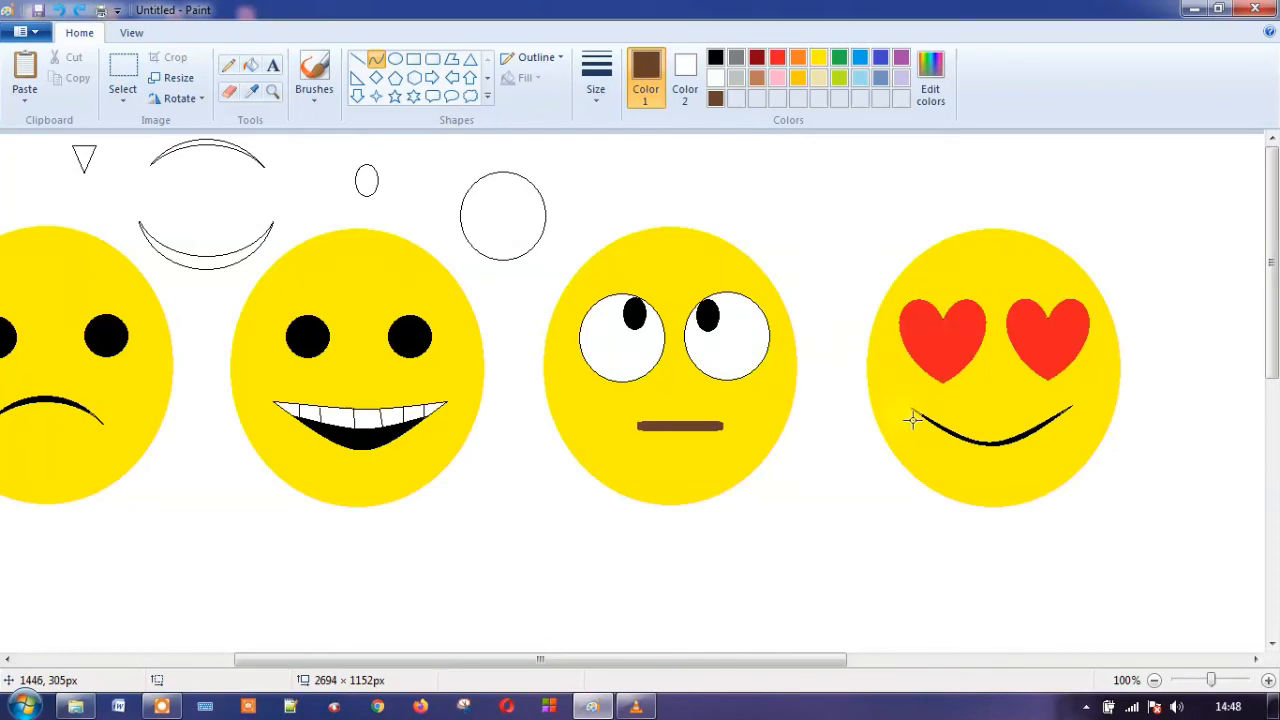
- Draw a brown curve about 192 px wide below the fifth face's smile and paint out the old black smile in yellow
{"action": "left_click_drag", "start_coordinate": [905, 414], "coordinate": [997, 490]}
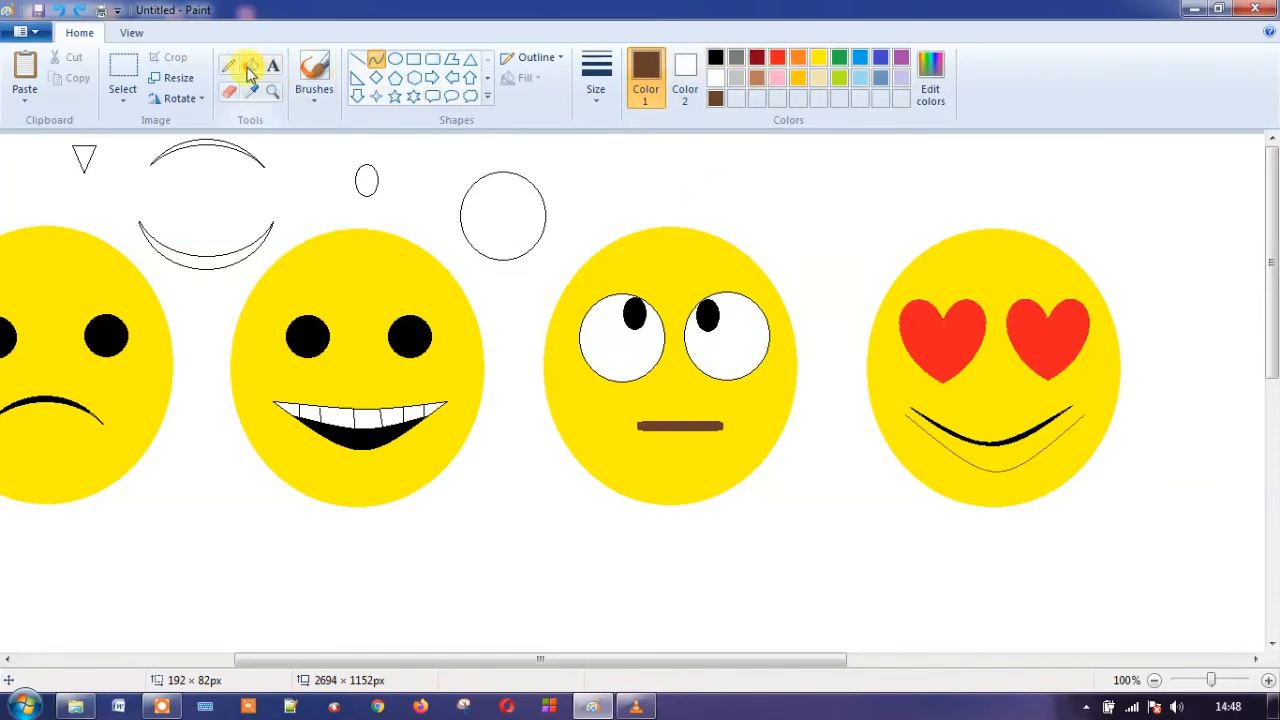
{"action": "left_click", "coordinate": [991, 489]}
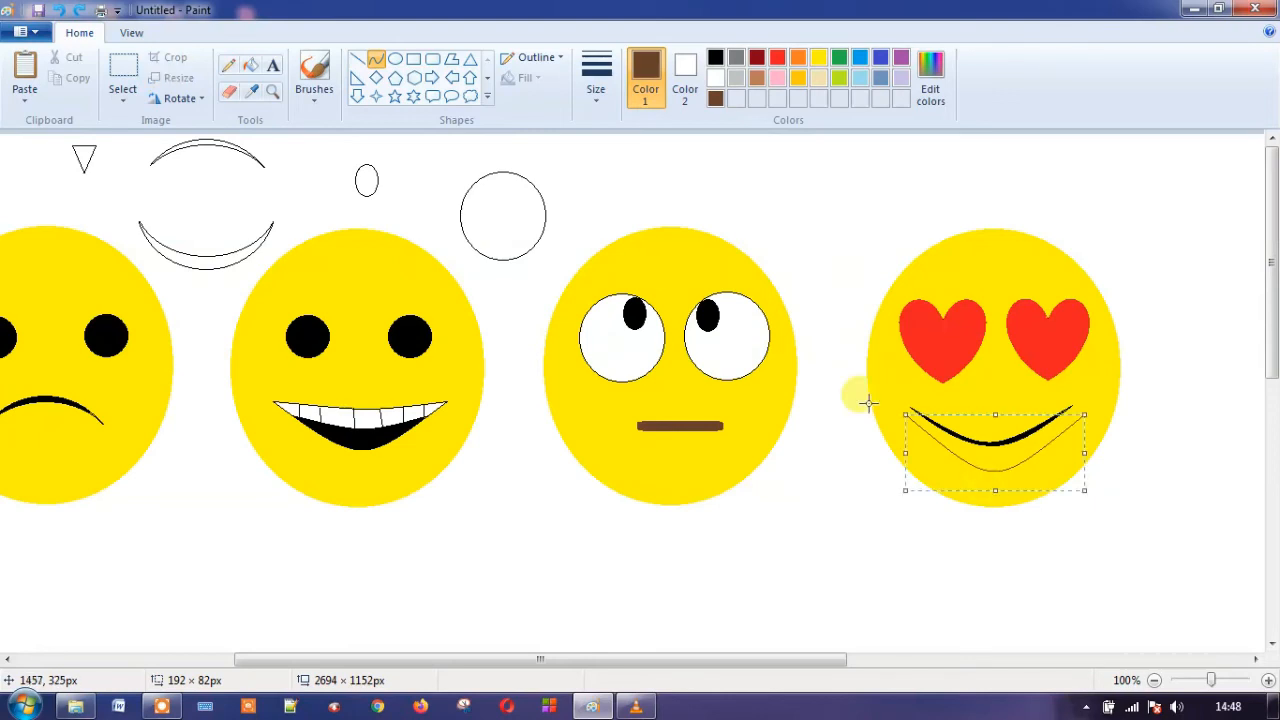
{"action": "left_click", "coordinate": [250, 66]}
{"action": "left_click", "coordinate": [810, 60]}
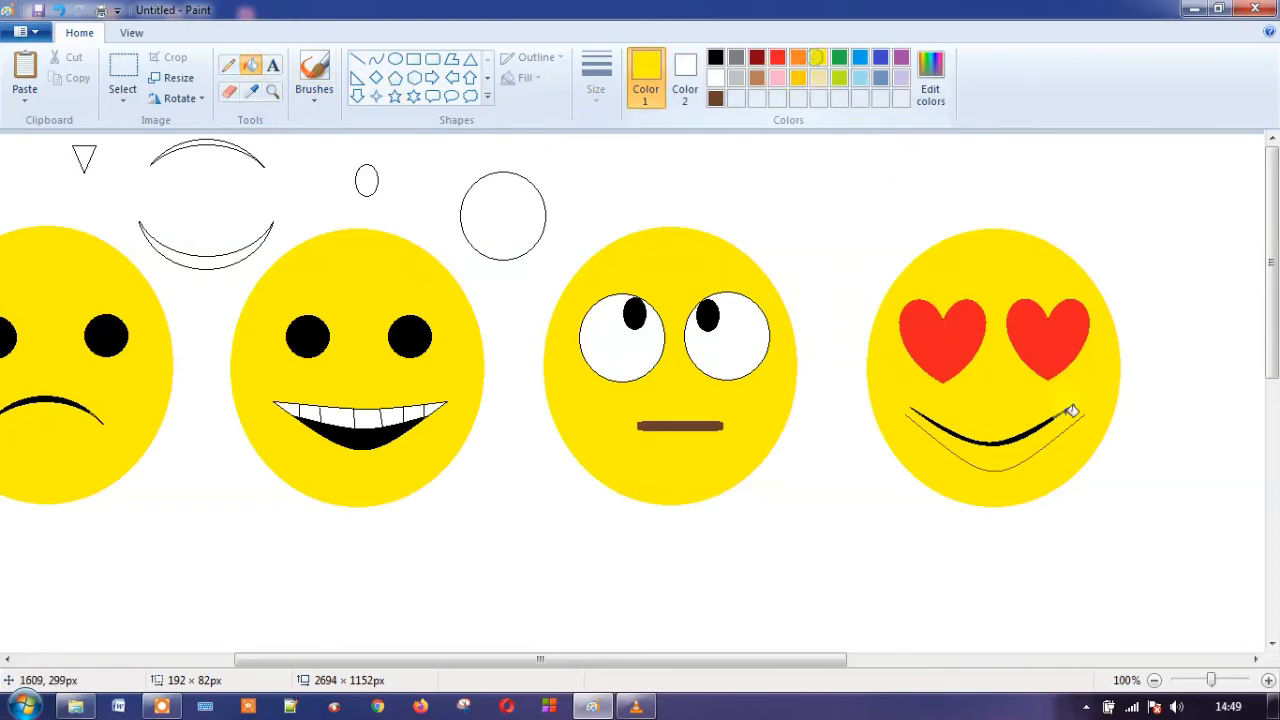
{"action": "left_click", "coordinate": [1016, 438]}
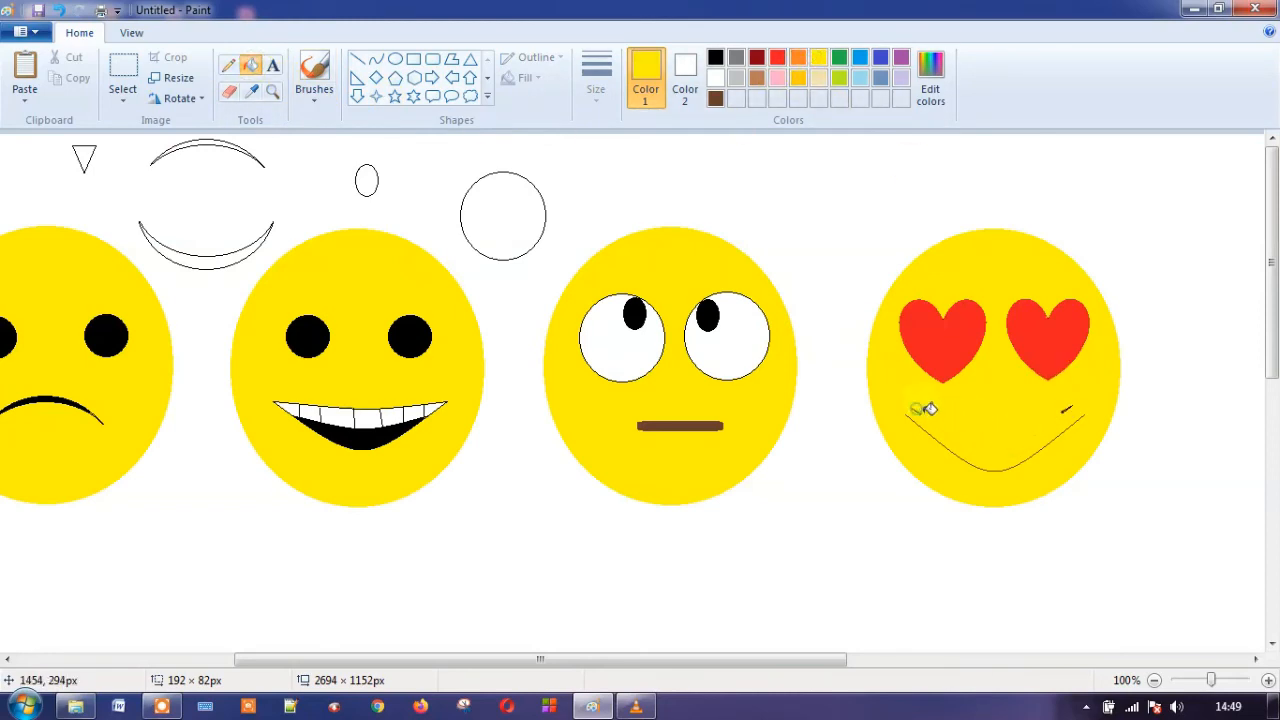
{"action": "left_click", "coordinate": [314, 90]}
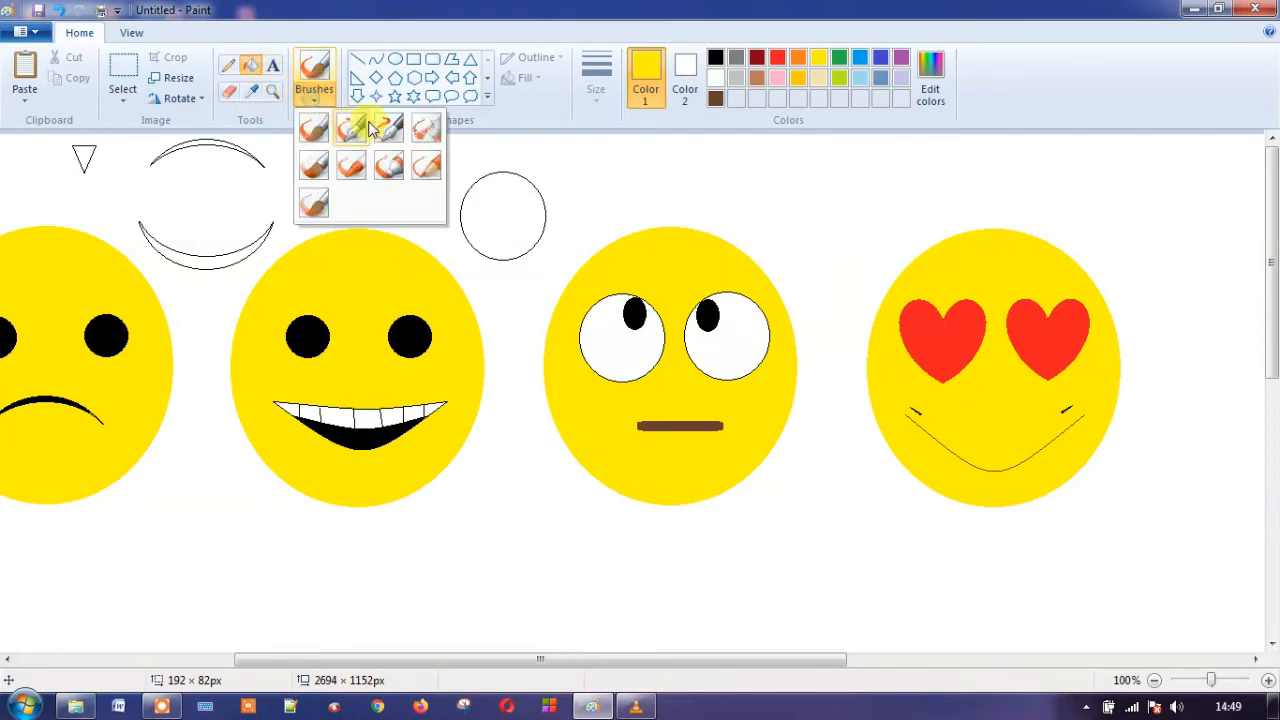
{"action": "left_click", "coordinate": [420, 128]}
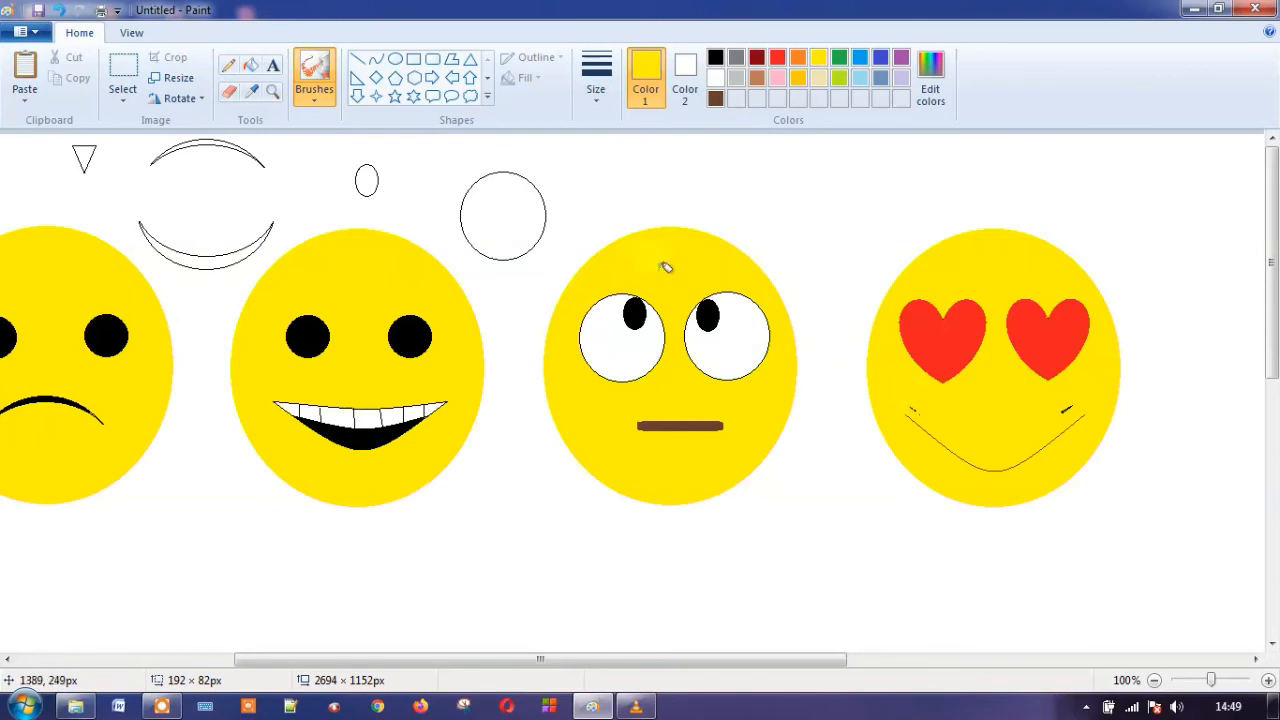
{"action": "left_click", "coordinate": [314, 100]}
{"action": "left_click", "coordinate": [366, 172]}
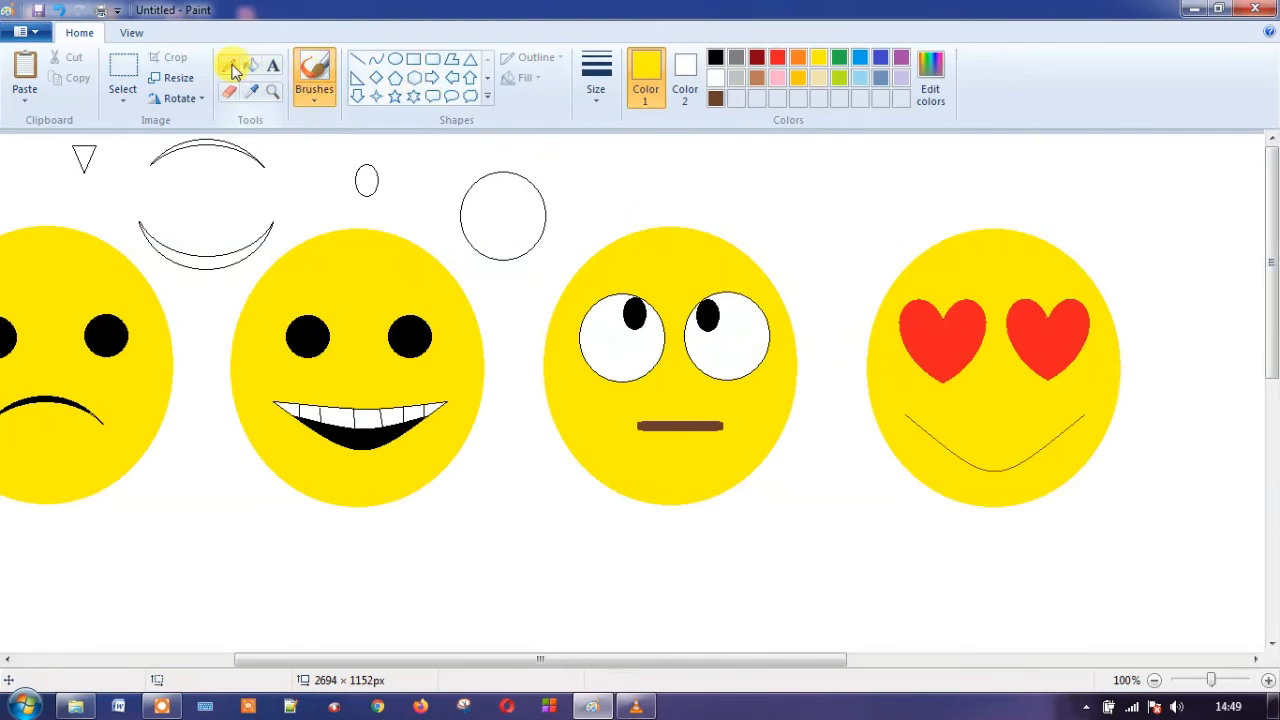
- Join the ends of the fifth face's mouth line with a curve about 195 px wide and fill the mouth with lighter brown
{"action": "left_click", "coordinate": [375, 59]}
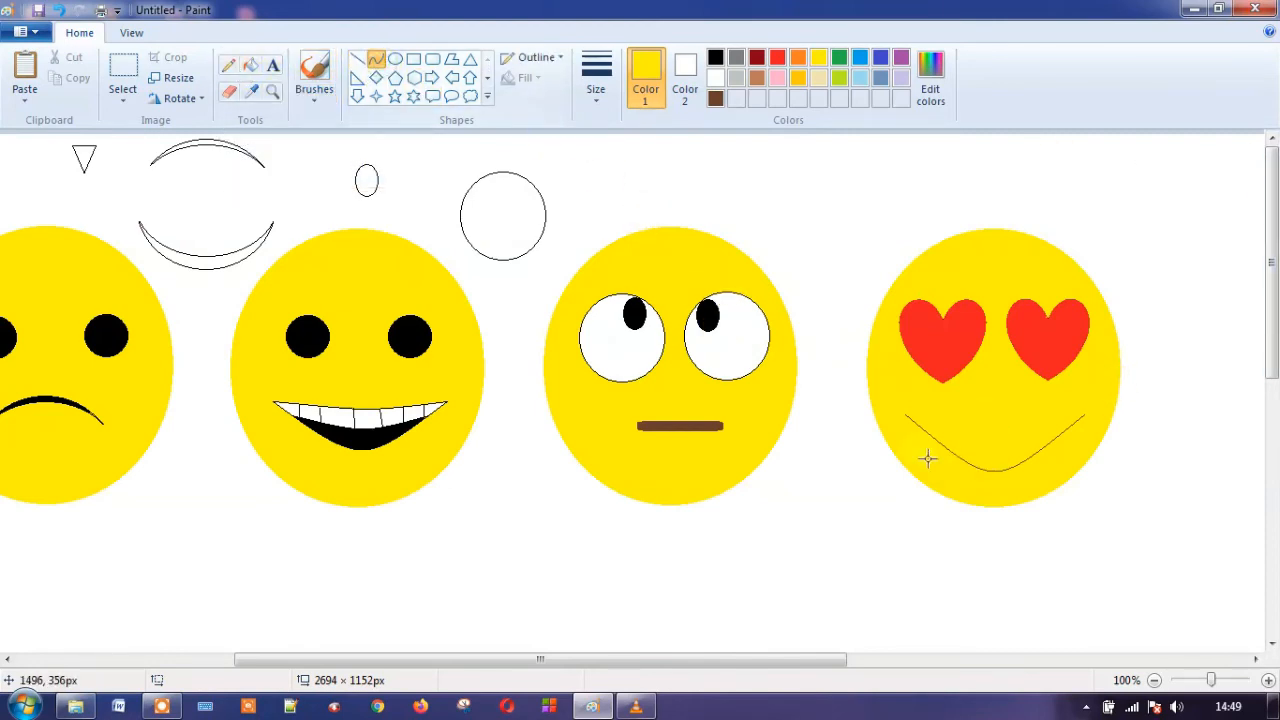
{"action": "left_click_drag", "start_coordinate": [932, 414], "coordinate": [1047, 409]}
{"action": "left_click", "coordinate": [715, 57]}
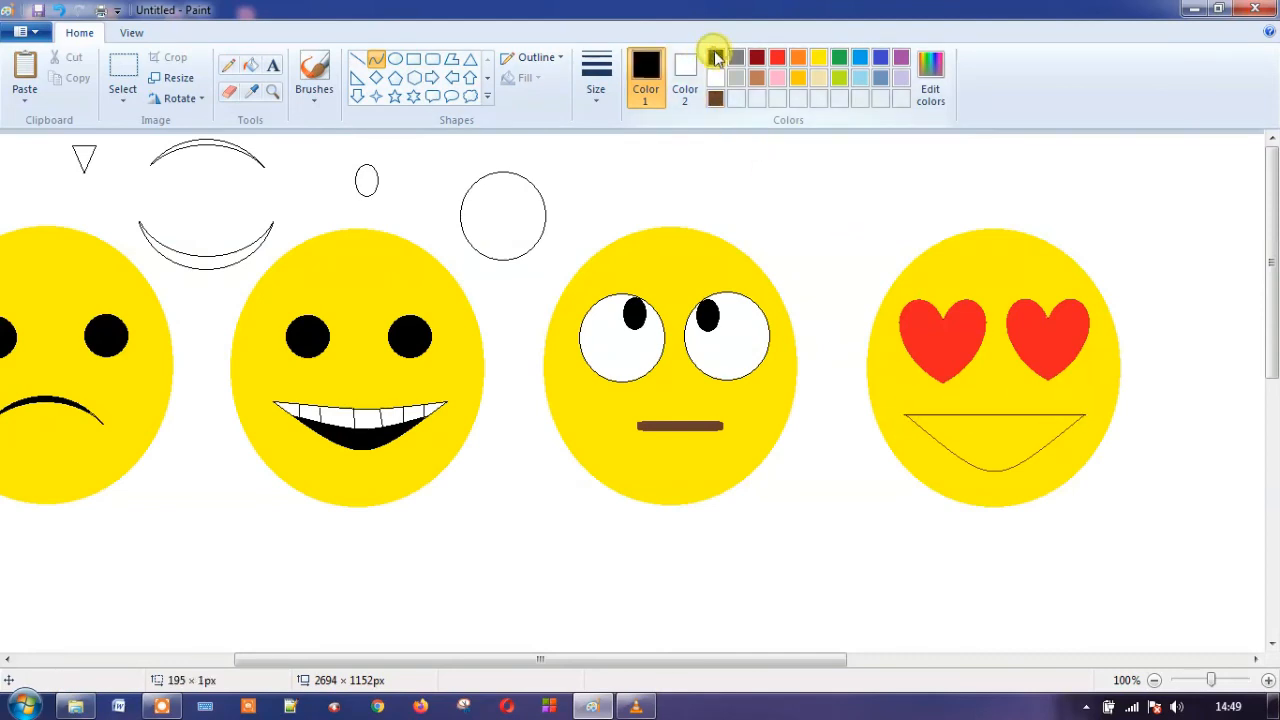
{"action": "mouse_move", "coordinate": [989, 437]}
{"action": "left_mouse_down"}
{"action": "mouse_move", "coordinate": [995, 470]}
{"action": "mouse_move", "coordinate": [996, 436]}
{"action": "left_mouse_up"}
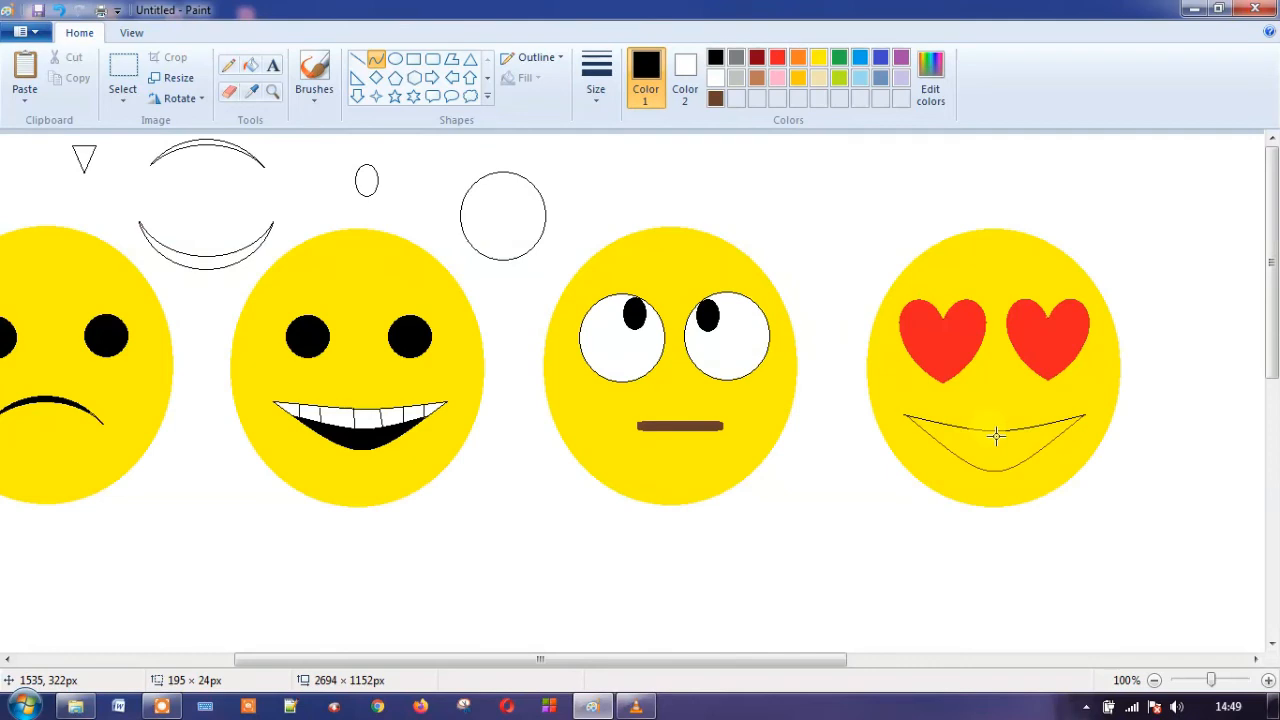
{"action": "left_click_drag", "start_coordinate": [996, 436], "coordinate": [1036, 453]}
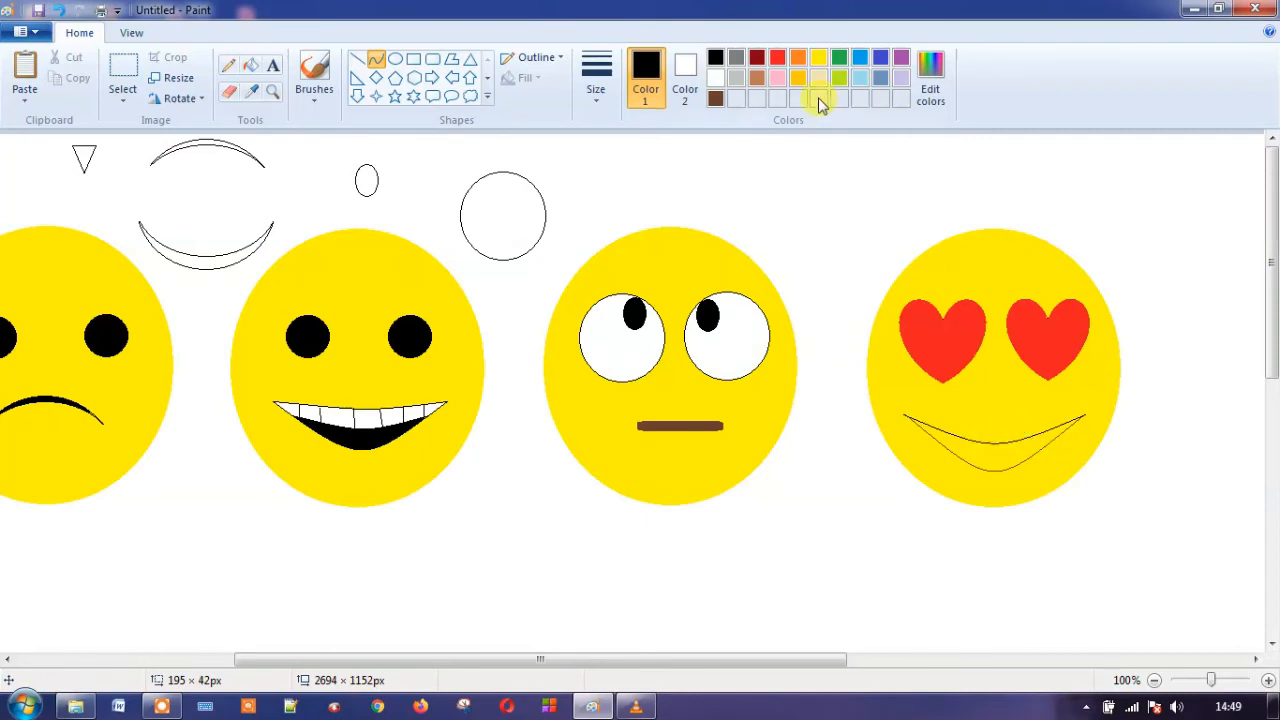
{"action": "left_click", "coordinate": [757, 78]}
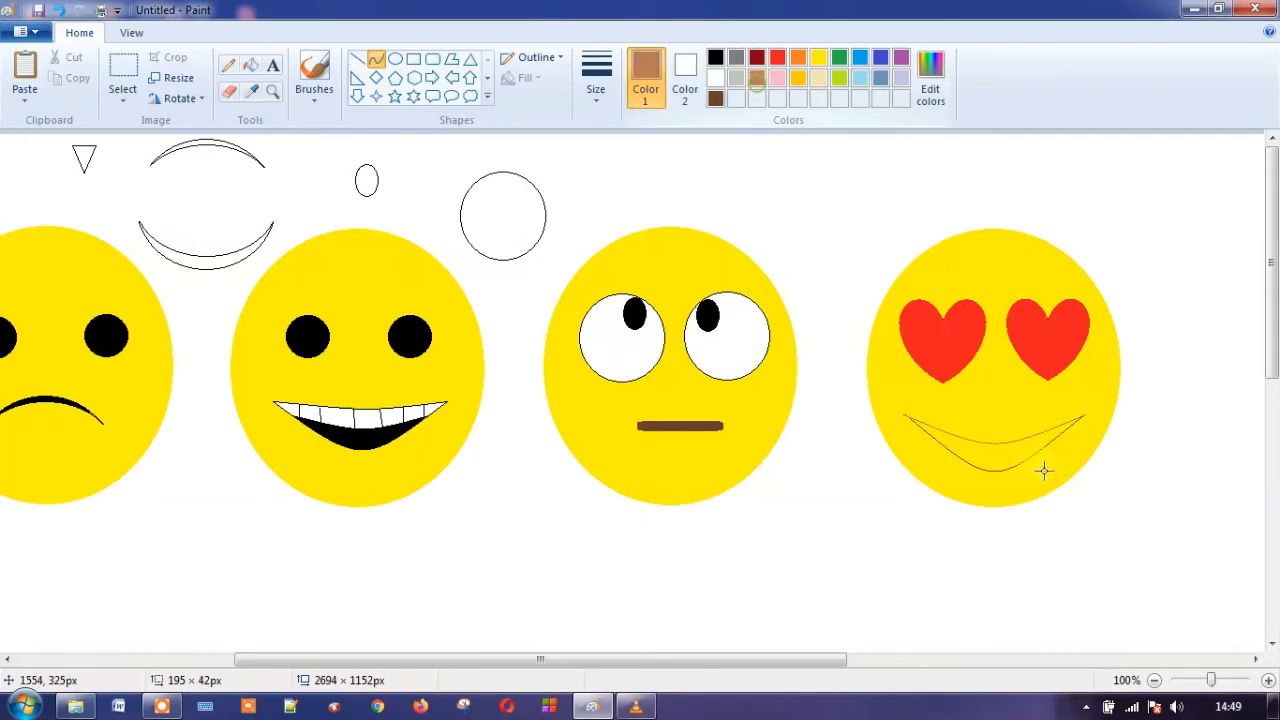
{"action": "left_click", "coordinate": [250, 65]}
{"action": "left_click", "coordinate": [990, 445]}
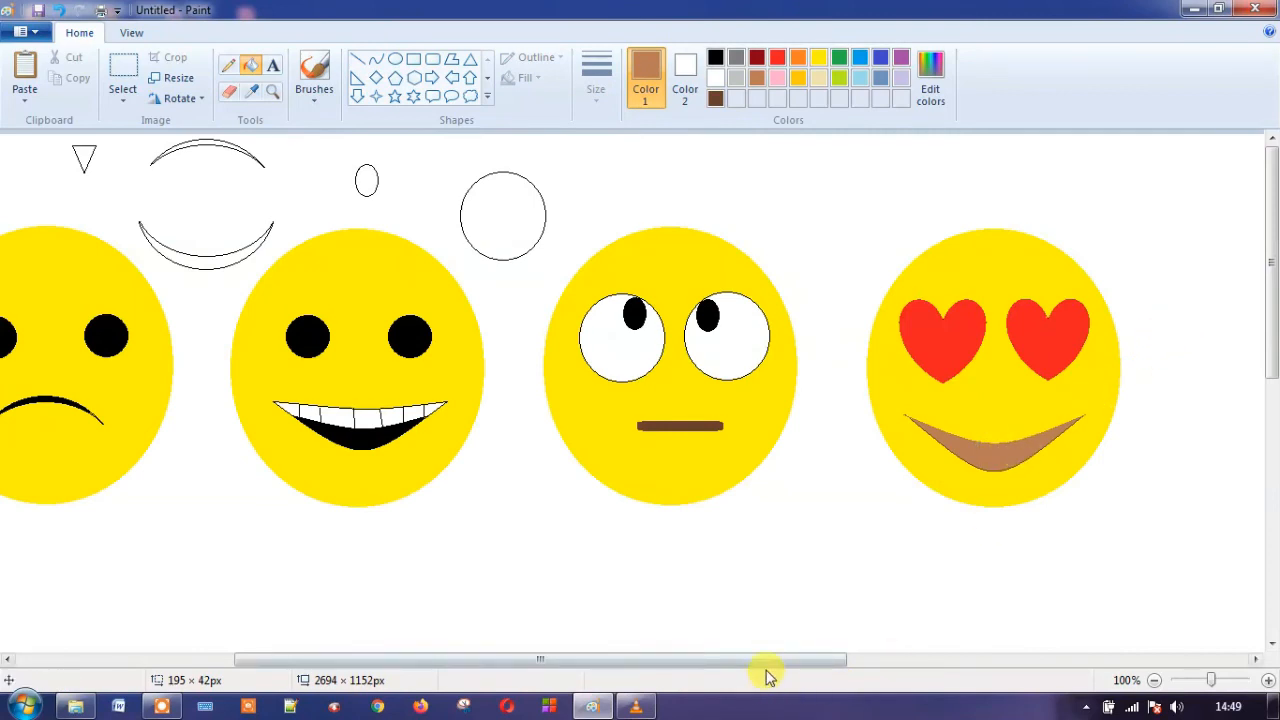
- Draw a blue curved line about 47 × 121 px as a teardrop's left side in the white space below the second and third faces
{"action": "left_click_drag", "start_coordinate": [766, 666], "coordinate": [560, 676]}
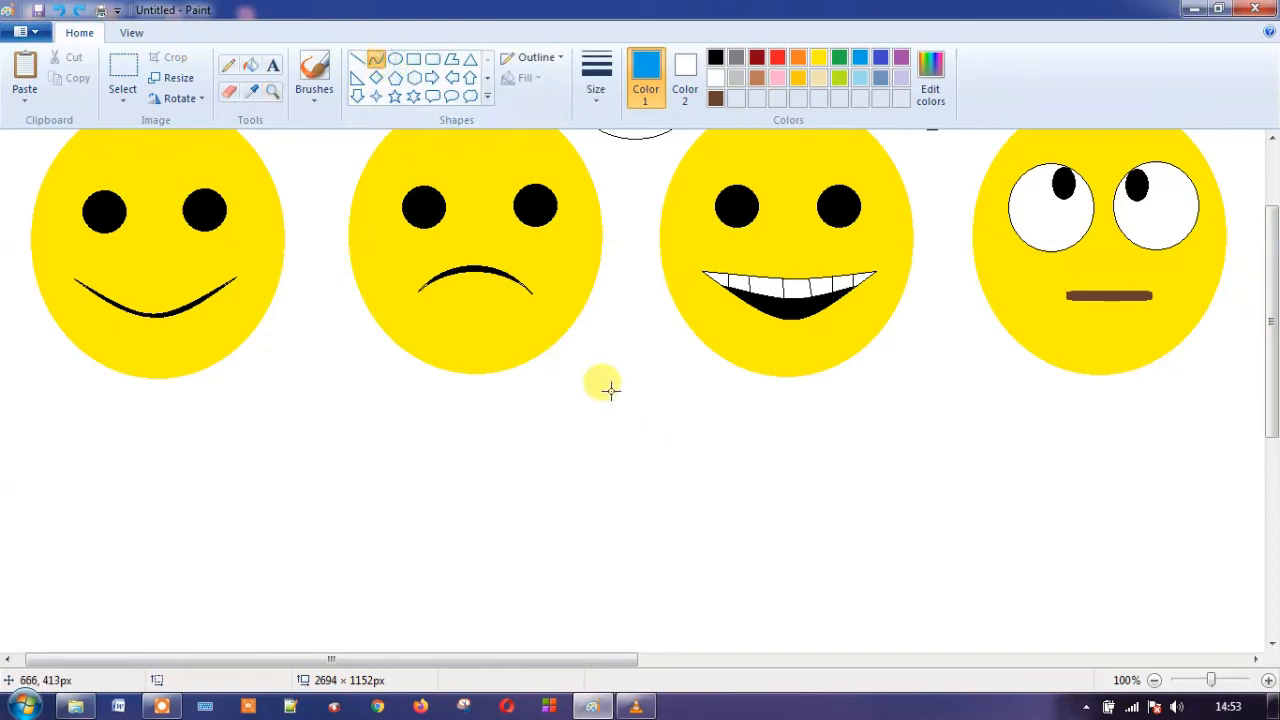
{"action": "left_click_drag", "start_coordinate": [608, 392], "coordinate": [572, 503]}
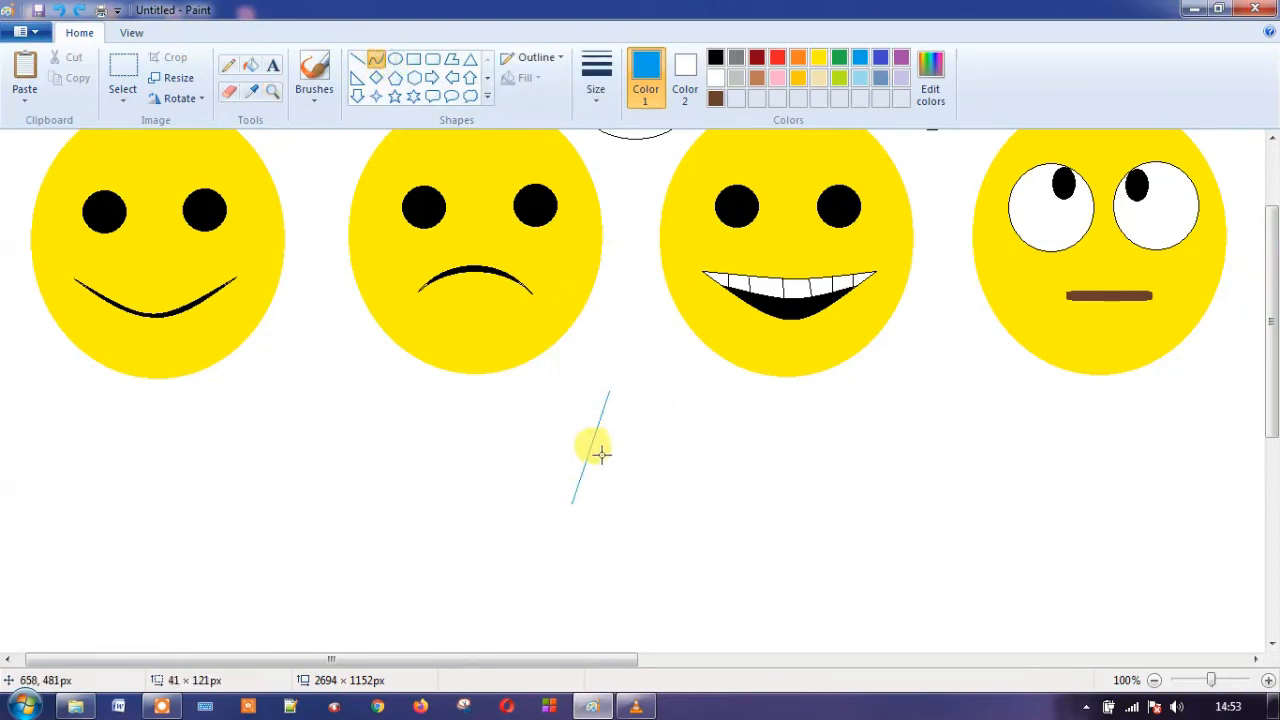
{"action": "left_click_drag", "start_coordinate": [597, 449], "coordinate": [568, 477]}
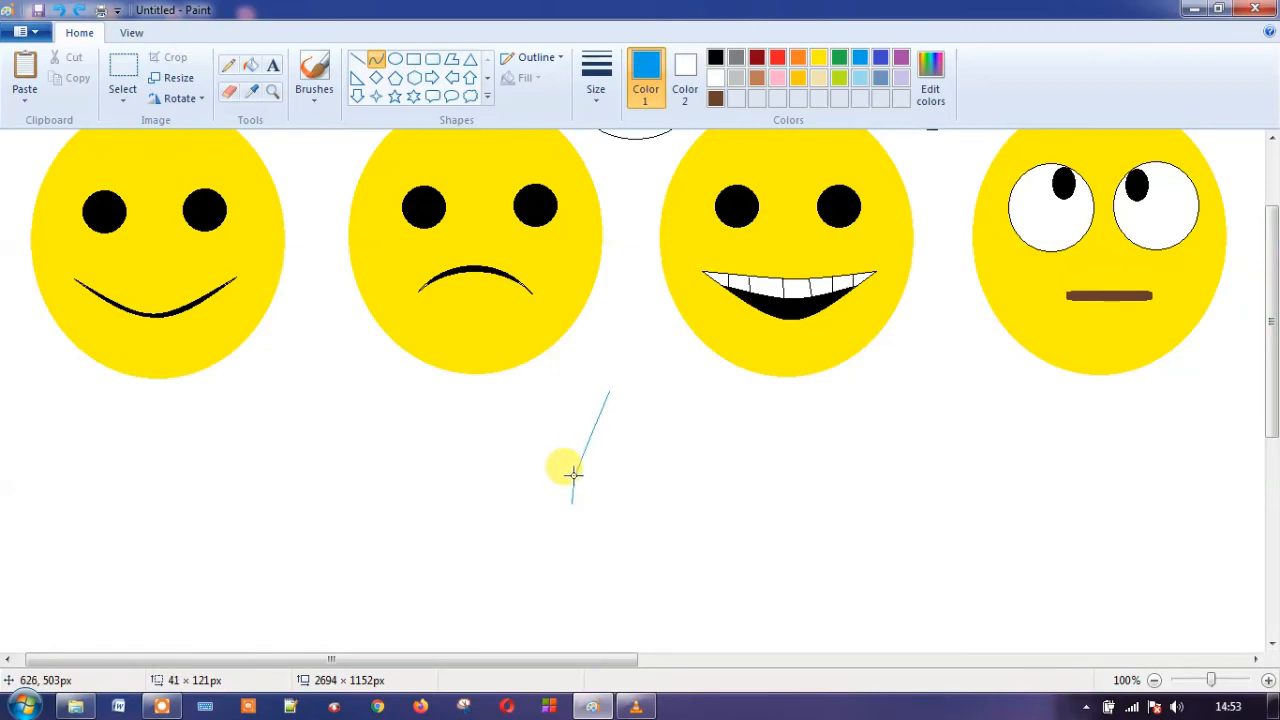
{"action": "left_click_drag", "start_coordinate": [573, 447], "coordinate": [580, 469]}
{"action": "left_click_drag", "start_coordinate": [566, 472], "coordinate": [568, 475]}
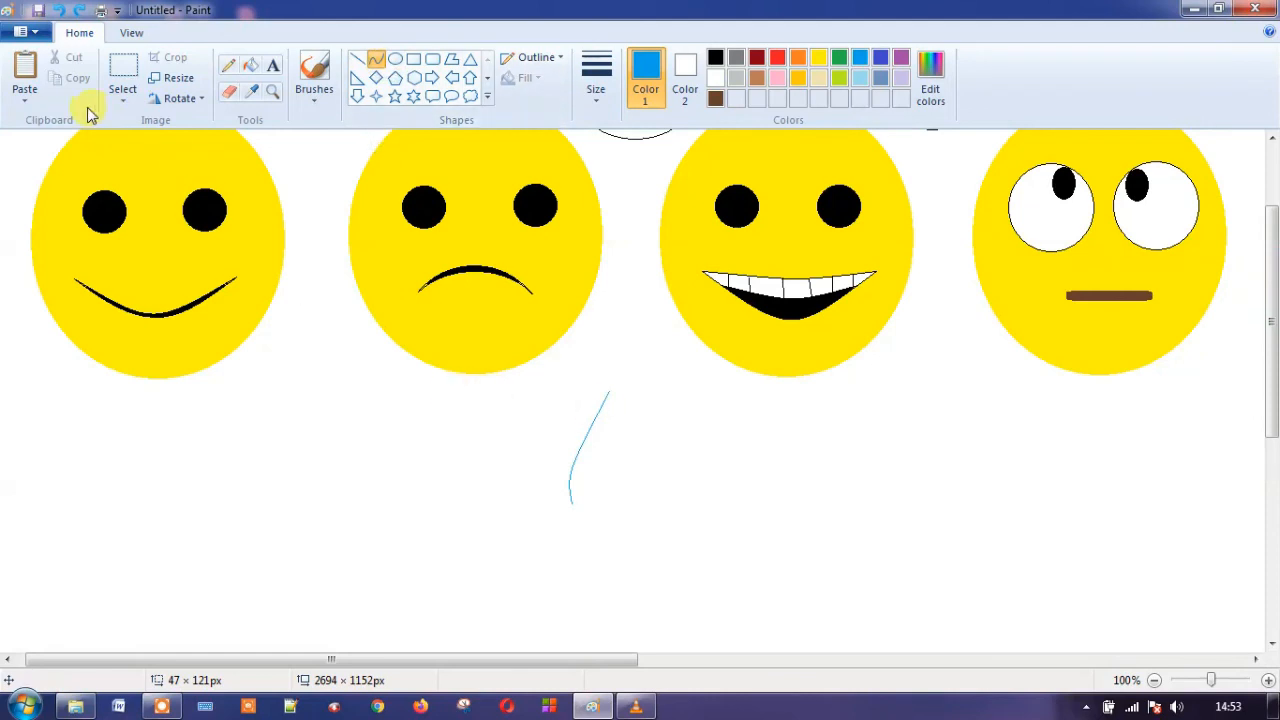
- Copy the blue curve, flip the copy horizontally and place it as the teardrop's right side so both lines meet at the tip
{"action": "left_click", "coordinate": [126, 91]}
{"action": "left_click", "coordinate": [166, 140]}
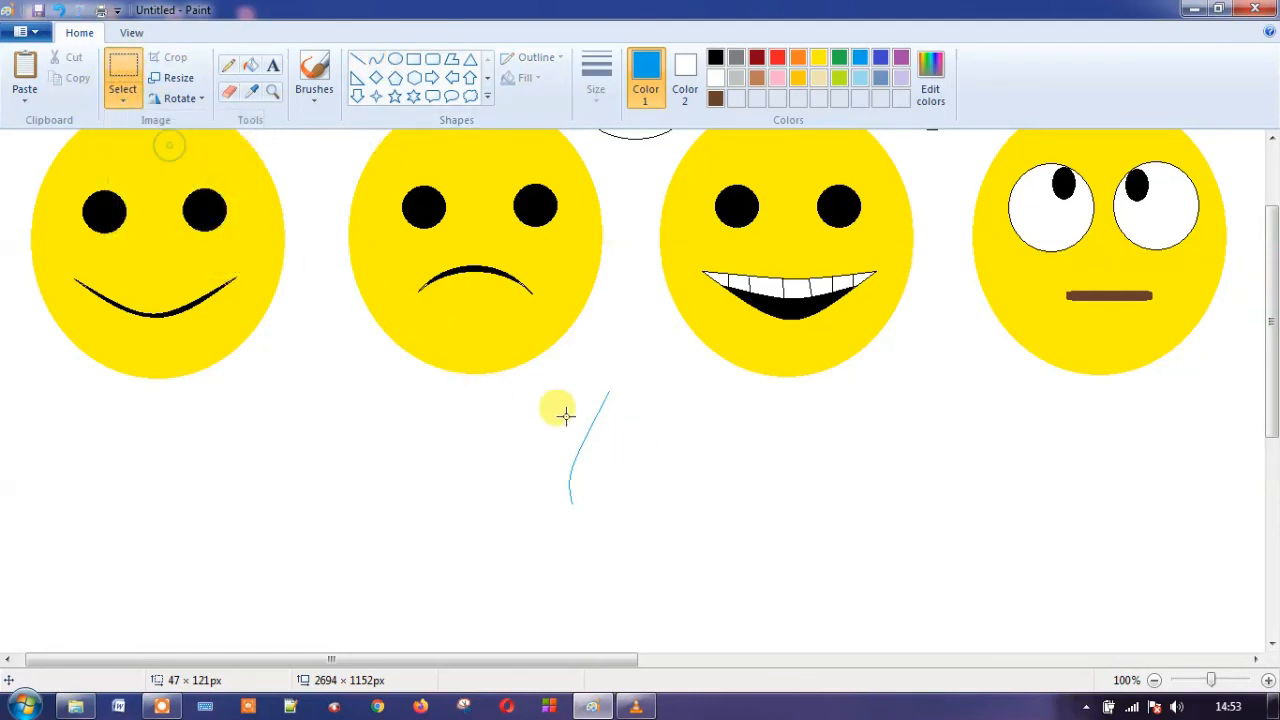
{"action": "left_click_drag", "start_coordinate": [557, 409], "coordinate": [618, 530]}
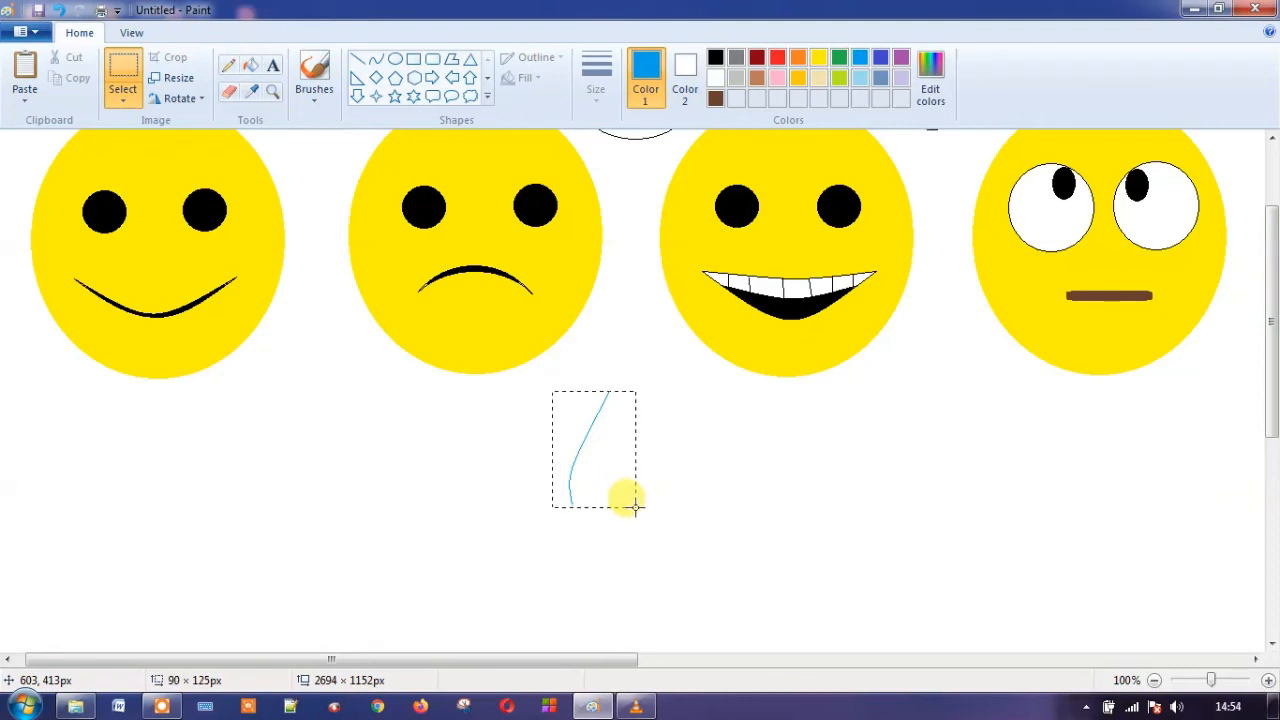
{"action": "left_click_drag", "start_coordinate": [636, 506], "coordinate": [637, 507]}
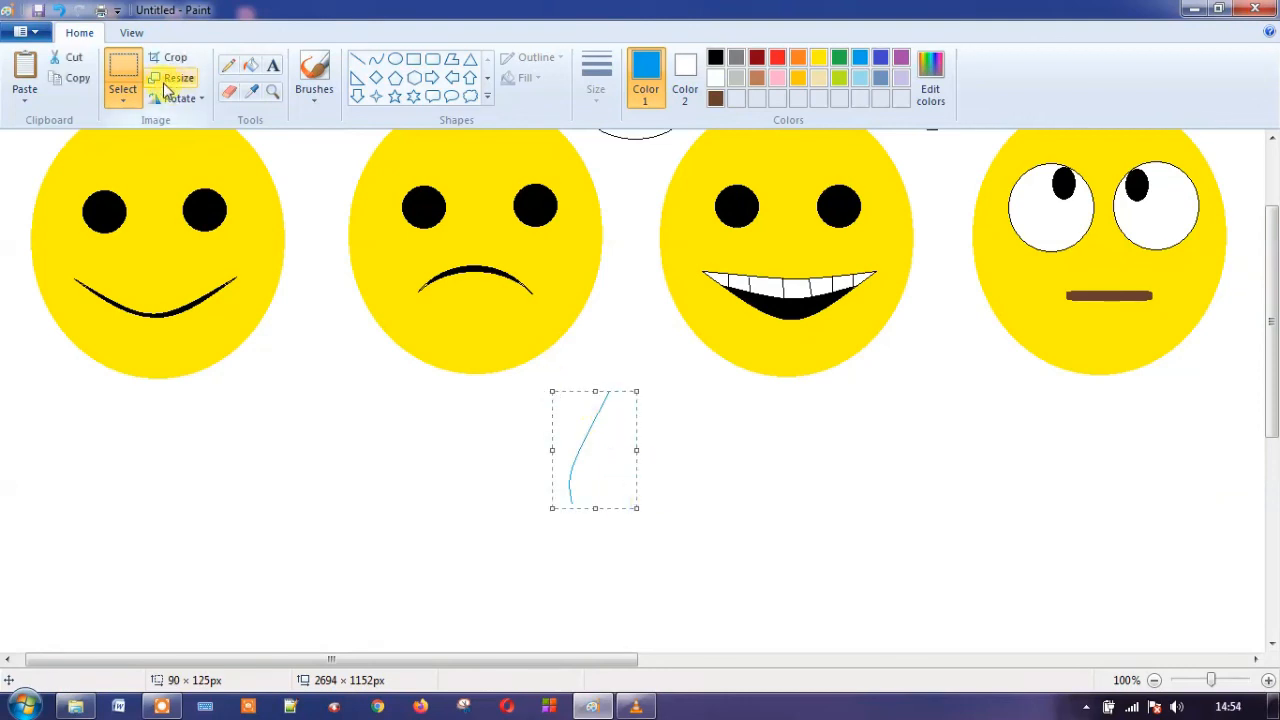
{"action": "left_click", "coordinate": [77, 79]}
{"action": "left_click", "coordinate": [18, 74]}
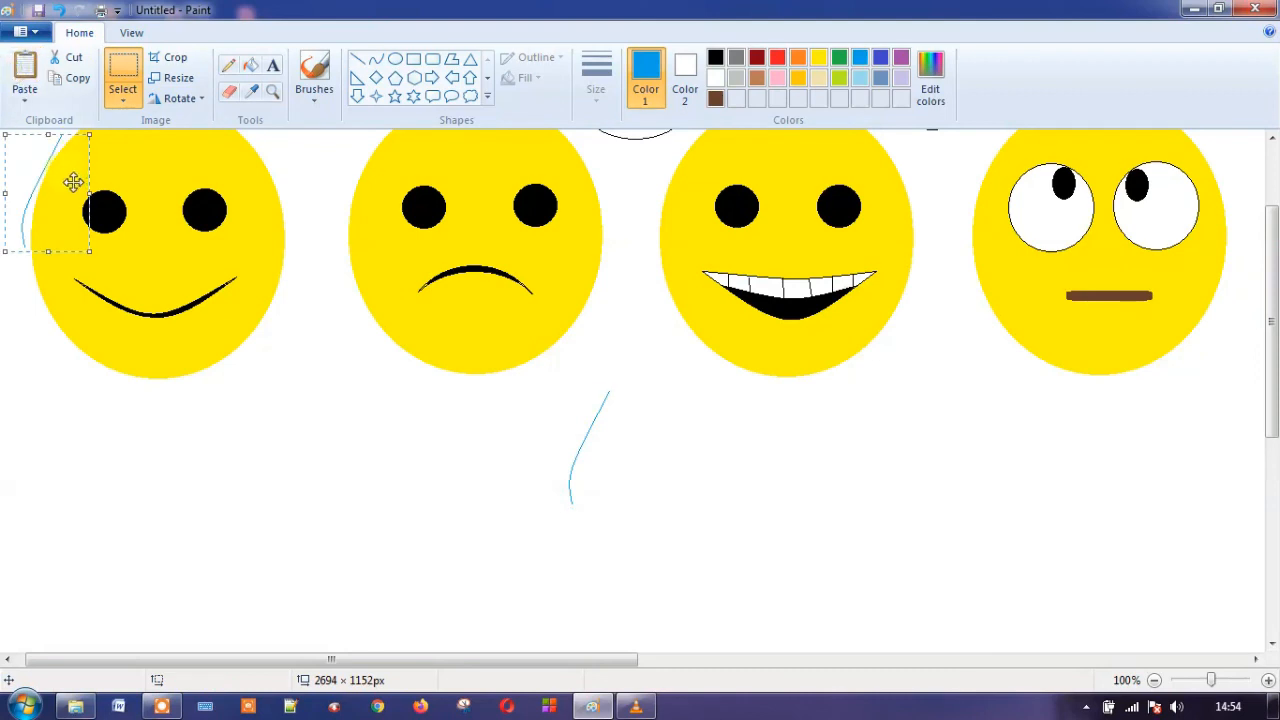
{"action": "left_click_drag", "start_coordinate": [73, 181], "coordinate": [620, 438]}
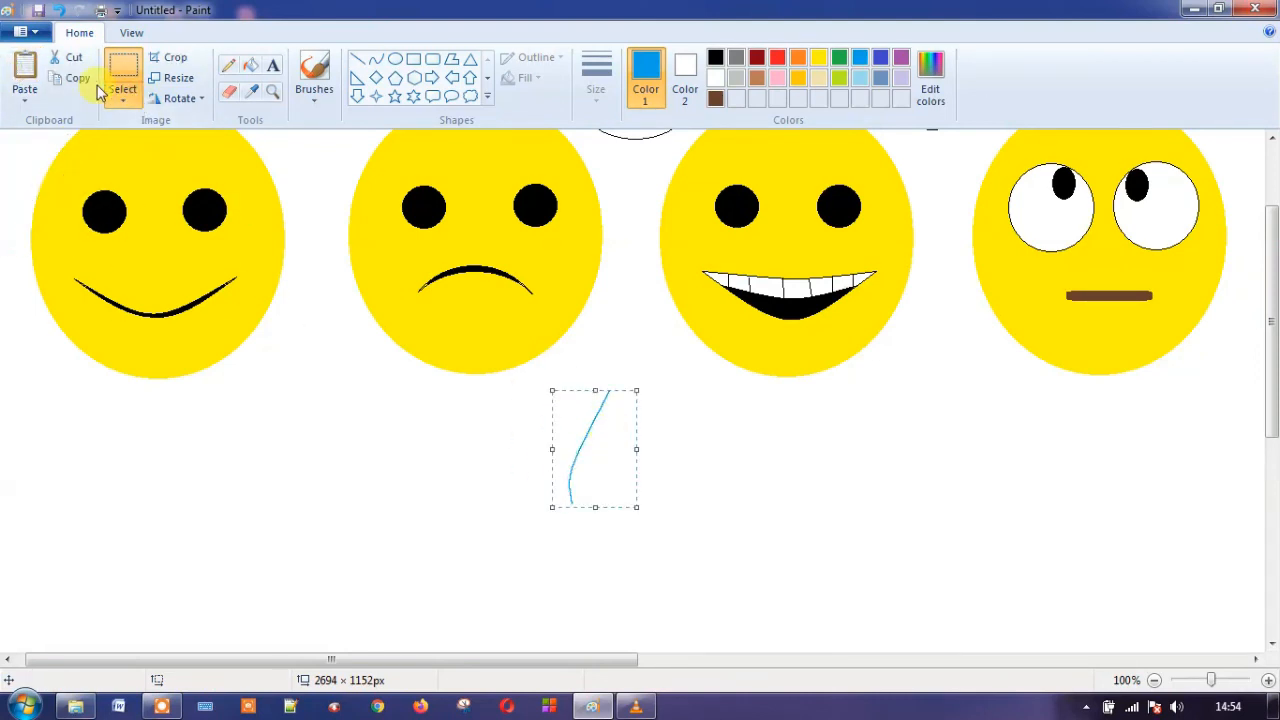
{"action": "left_click", "coordinate": [178, 98]}
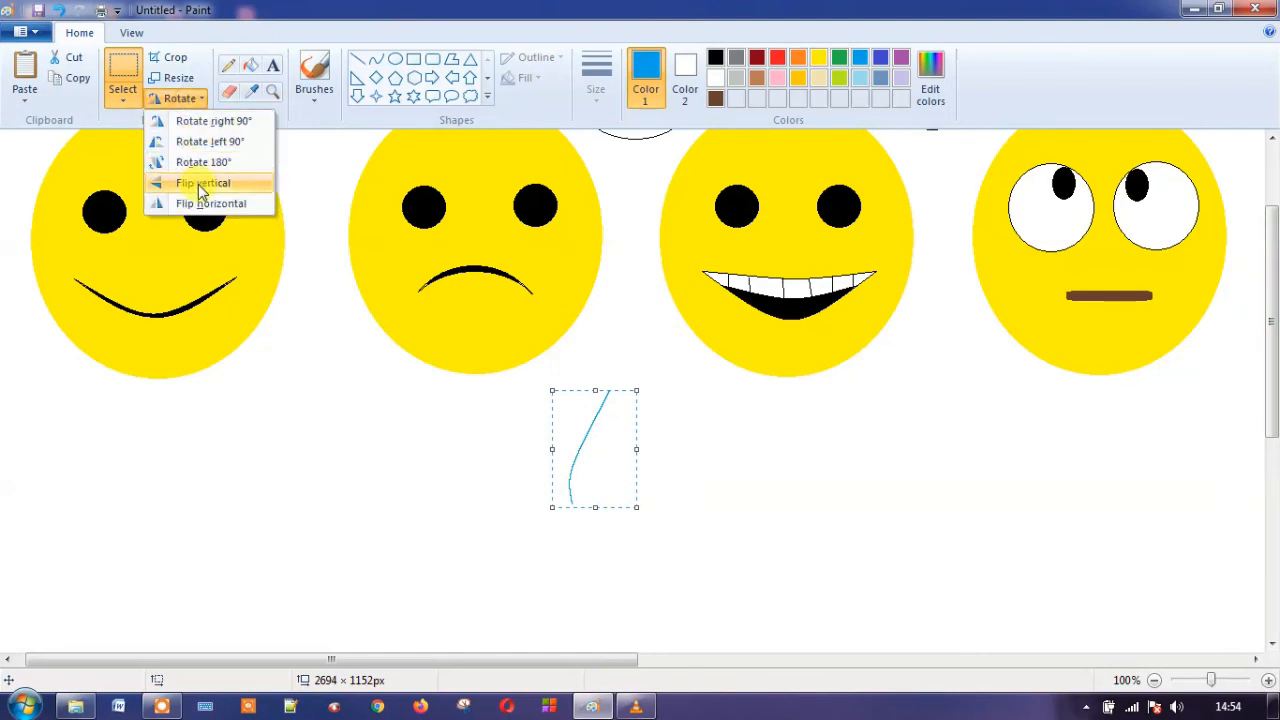
{"action": "left_click", "coordinate": [217, 203]}
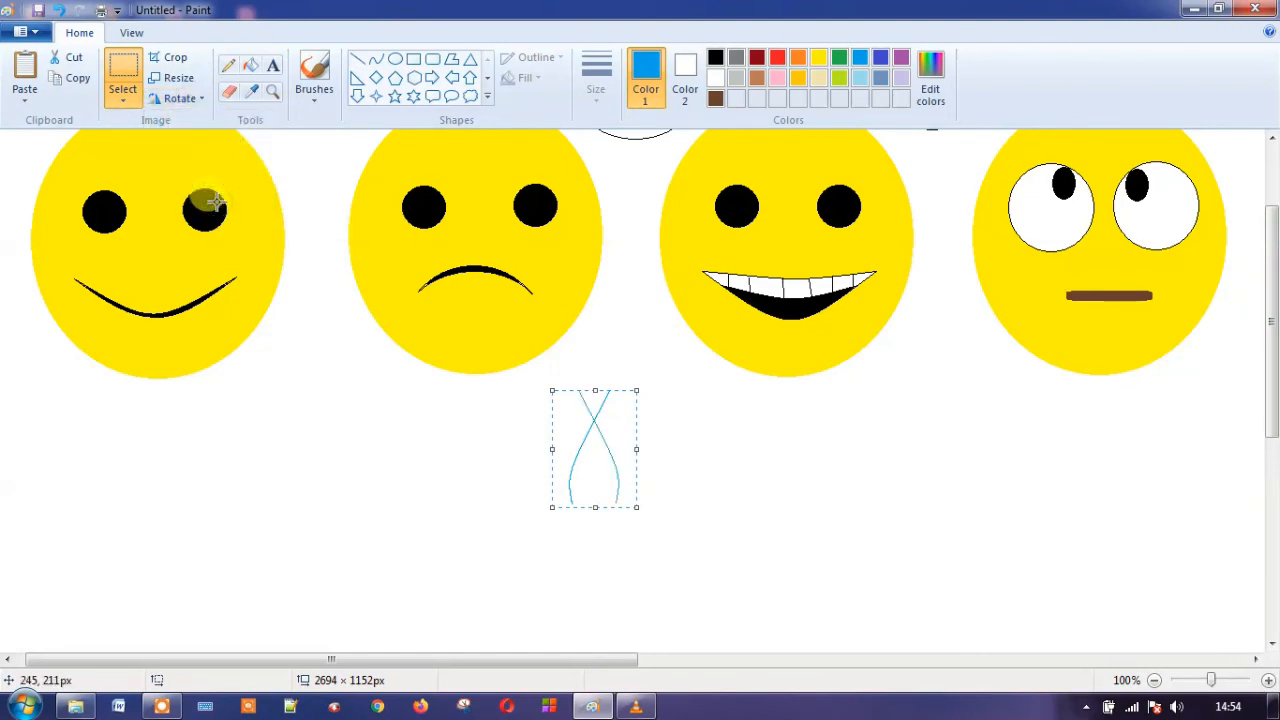
{"action": "left_click_drag", "start_coordinate": [600, 423], "coordinate": [641, 433]}
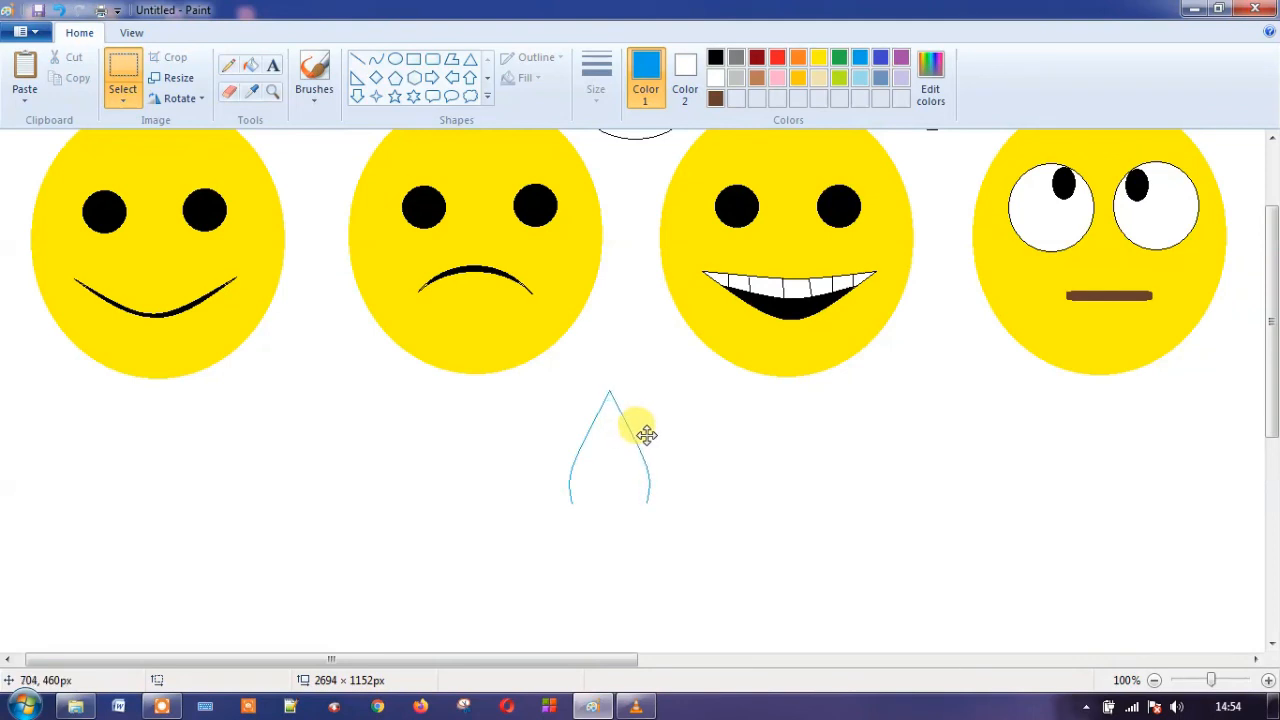
- Close the teardrop's base with a blue ellipse about 88 × 83 px and fill the whole drop with blue
{"action": "left_click", "coordinate": [395, 59]}
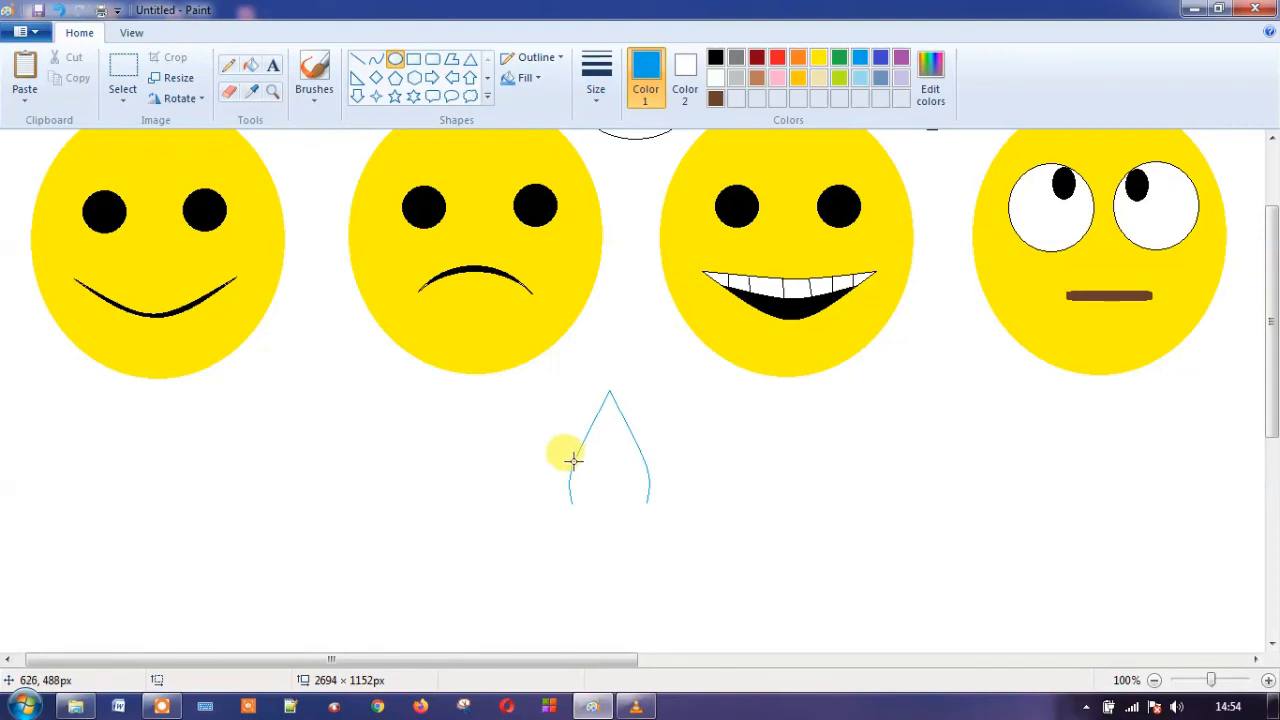
{"action": "left_click_drag", "start_coordinate": [572, 459], "coordinate": [638, 483]}
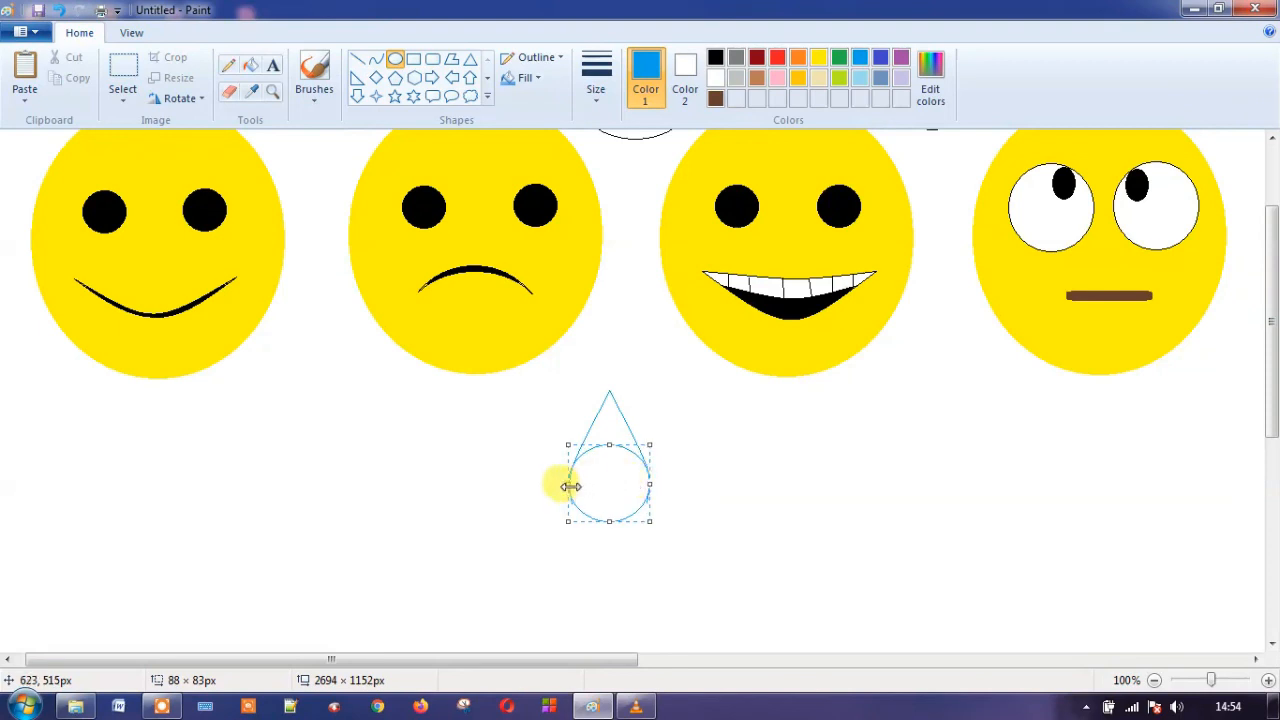
{"action": "left_click_drag", "start_coordinate": [590, 499], "coordinate": [593, 503]}
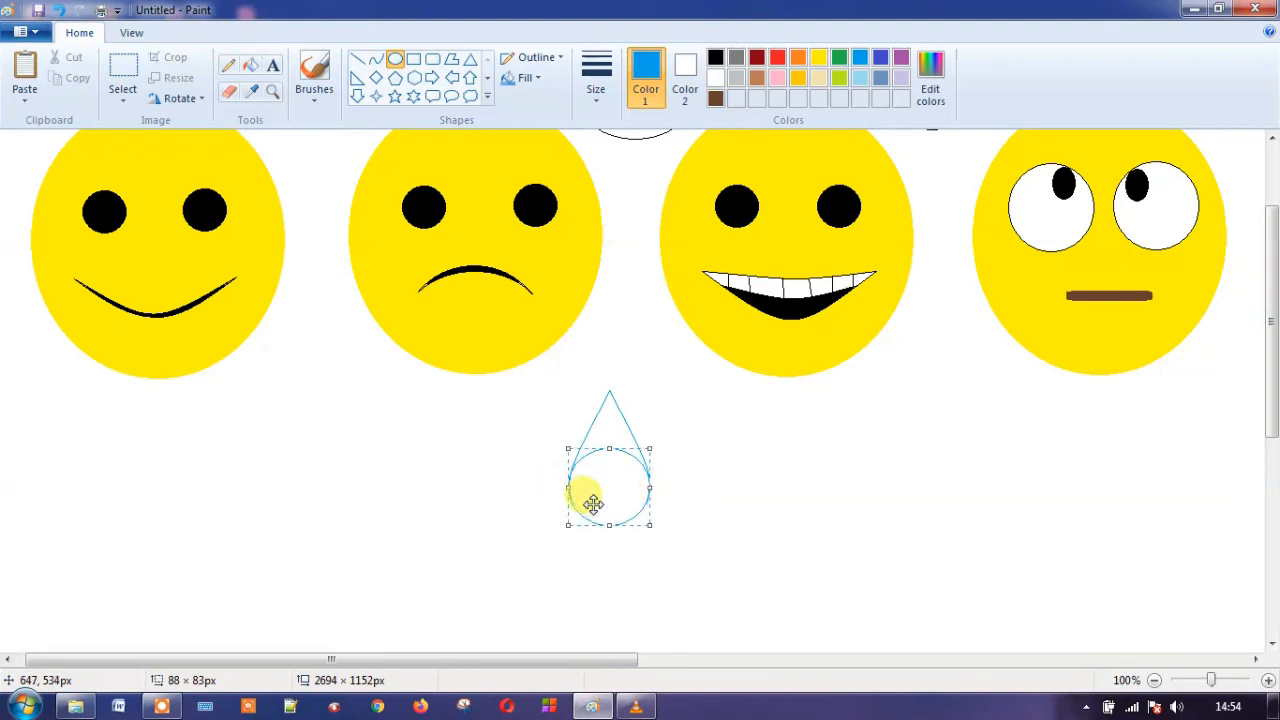
{"action": "left_click", "coordinate": [717, 500]}
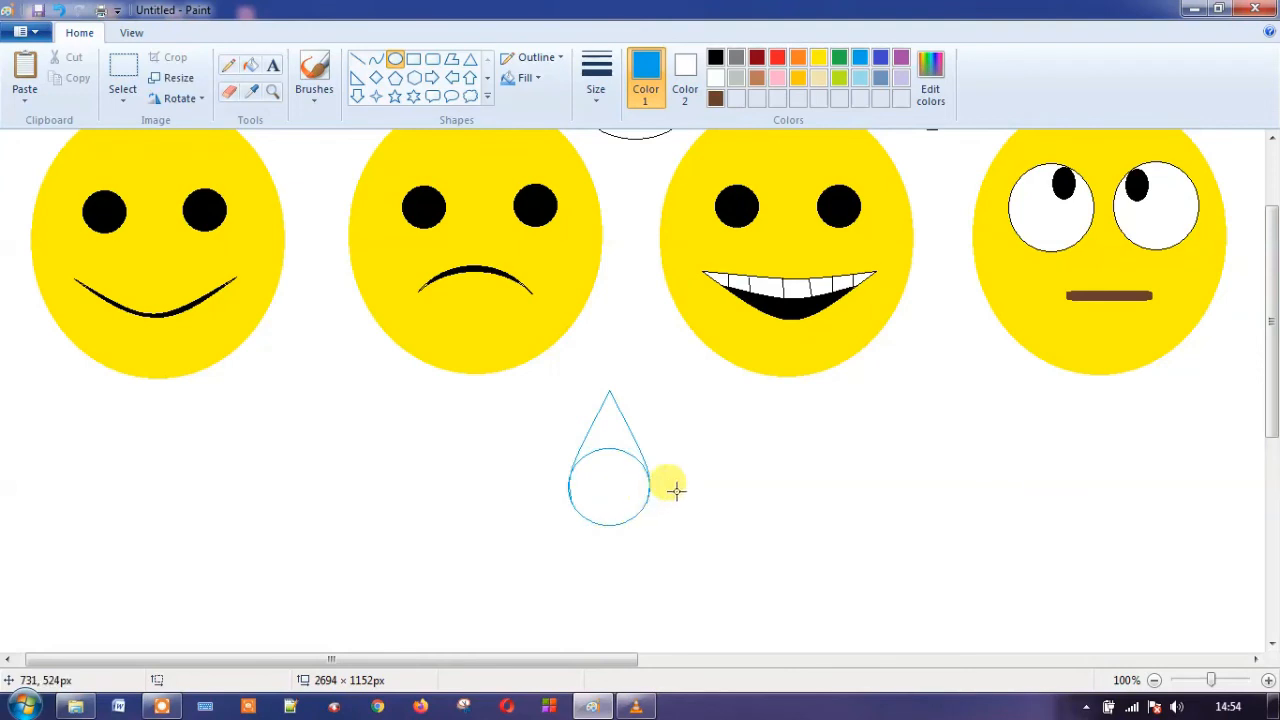
{"action": "left_click", "coordinate": [250, 65]}
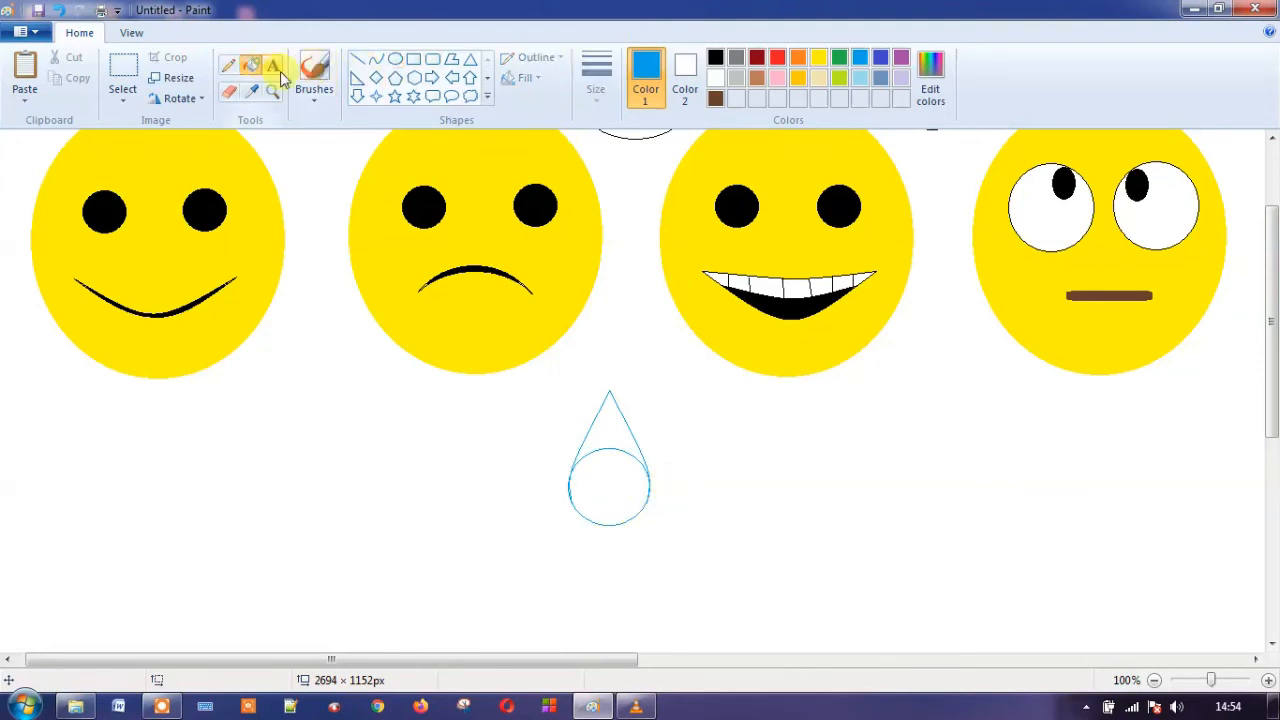
{"action": "left_click", "coordinate": [604, 484]}
{"action": "left_click", "coordinate": [608, 424]}
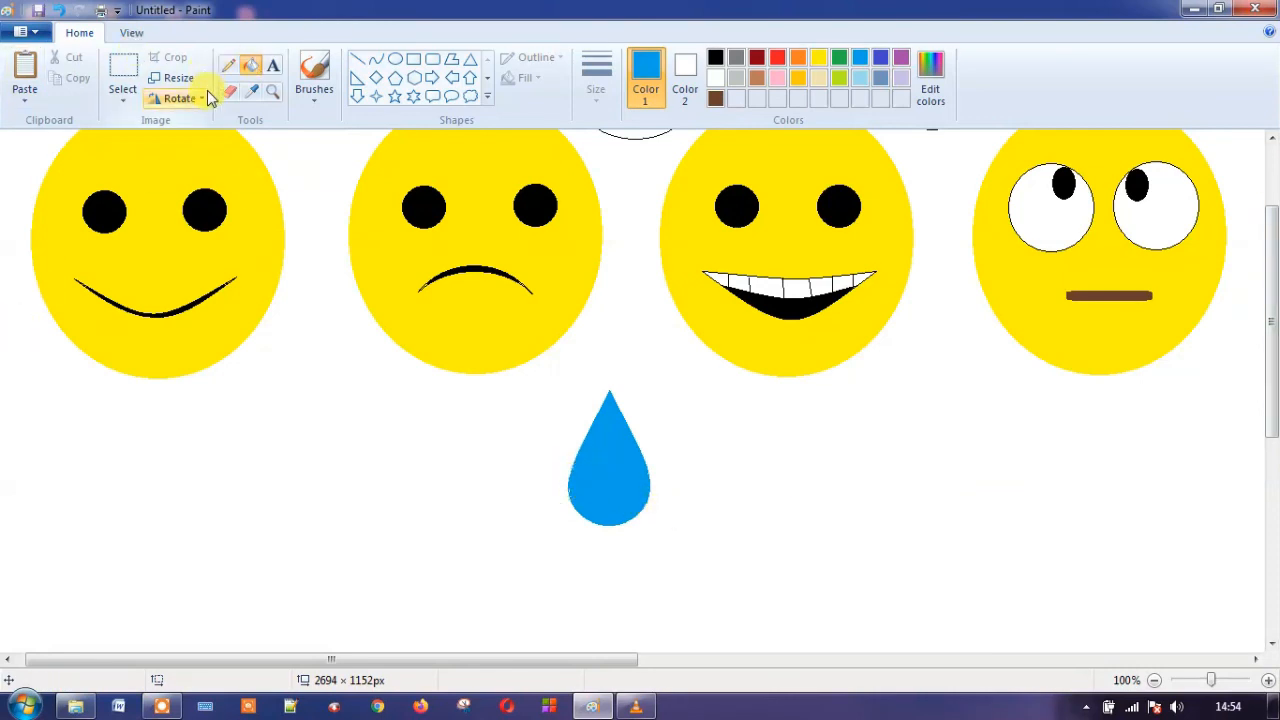
- Select the blue teardrop with a rectangular selection, shrink it to about 77 × 109 px and place it beside the frown's right end
{"action": "left_click", "coordinate": [125, 94]}
{"action": "left_click", "coordinate": [160, 163]}
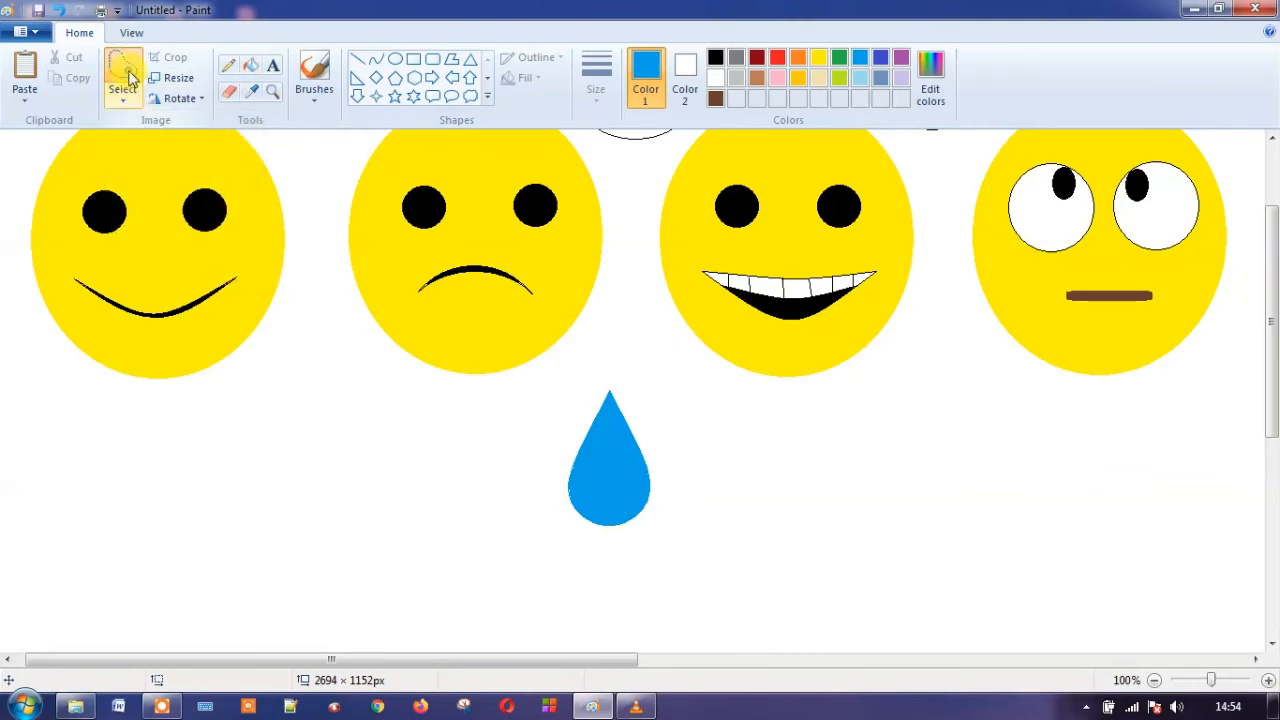
{"action": "left_click", "coordinate": [125, 92]}
{"action": "left_click", "coordinate": [136, 139]}
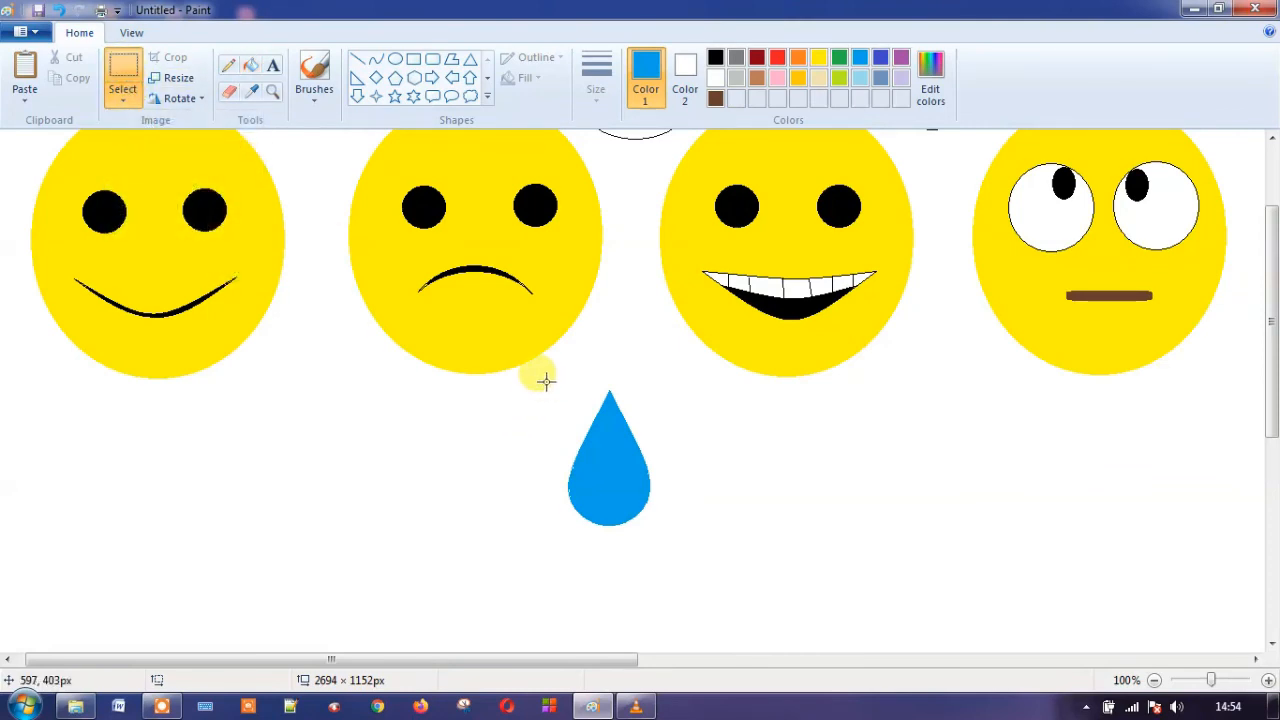
{"action": "left_click_drag", "start_coordinate": [545, 381], "coordinate": [678, 559]}
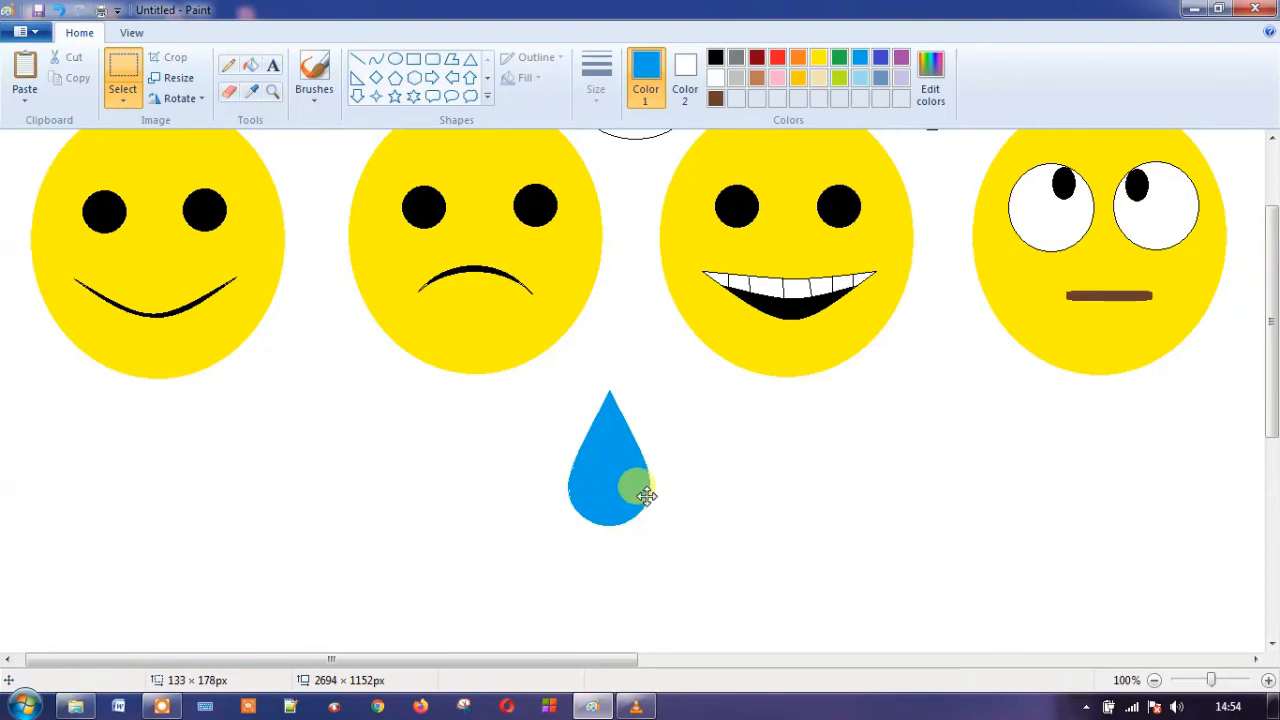
{"action": "left_click_drag", "start_coordinate": [647, 496], "coordinate": [600, 368]}
{"action": "left_click_drag", "start_coordinate": [628, 264], "coordinate": [575, 303]}
{"action": "left_click_drag", "start_coordinate": [561, 358], "coordinate": [598, 378]}
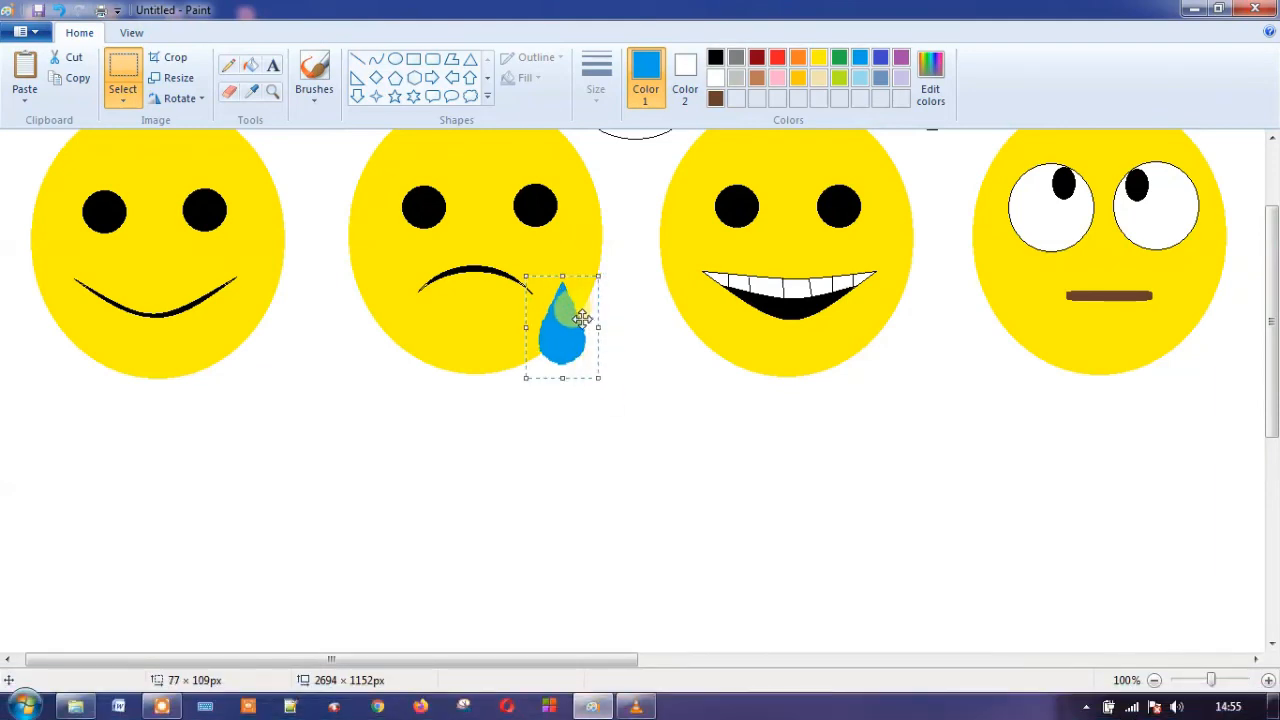
{"action": "left_click_drag", "start_coordinate": [582, 318], "coordinate": [592, 306]}
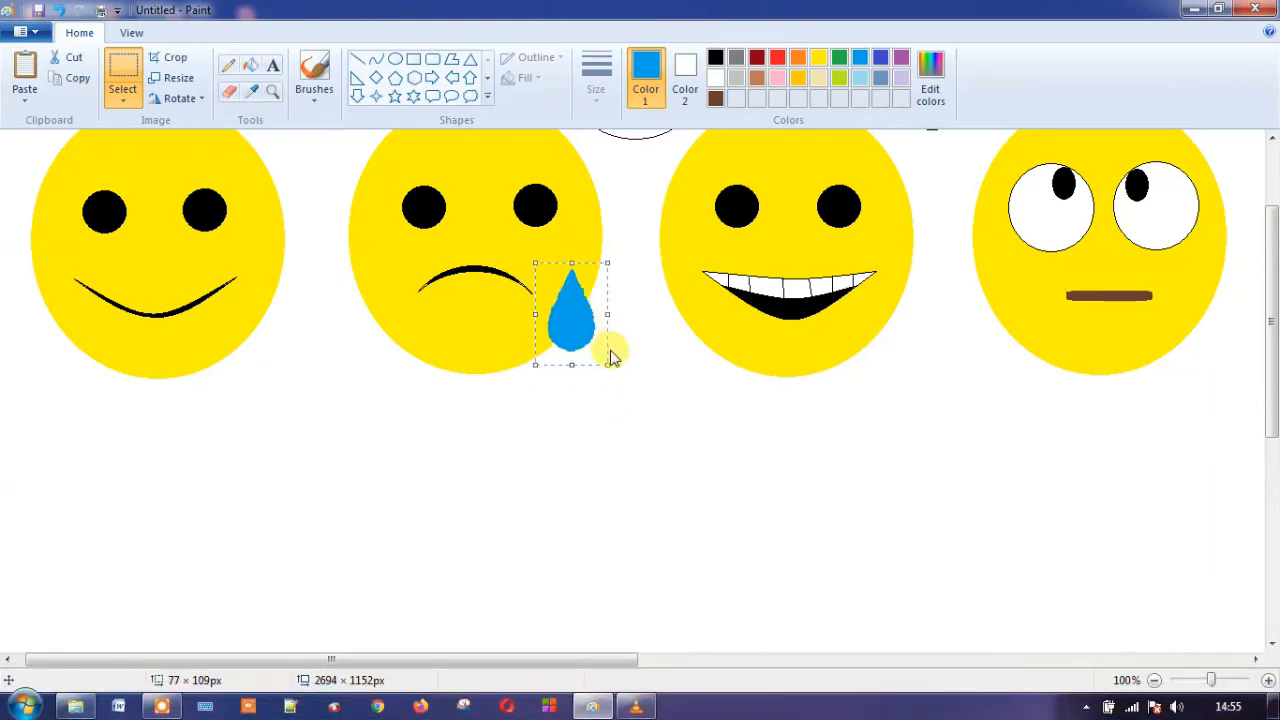
- Copy the small teardrop and place the duplicate on the second face's left cheek, level with the first tear
{"action": "left_click", "coordinate": [75, 78]}
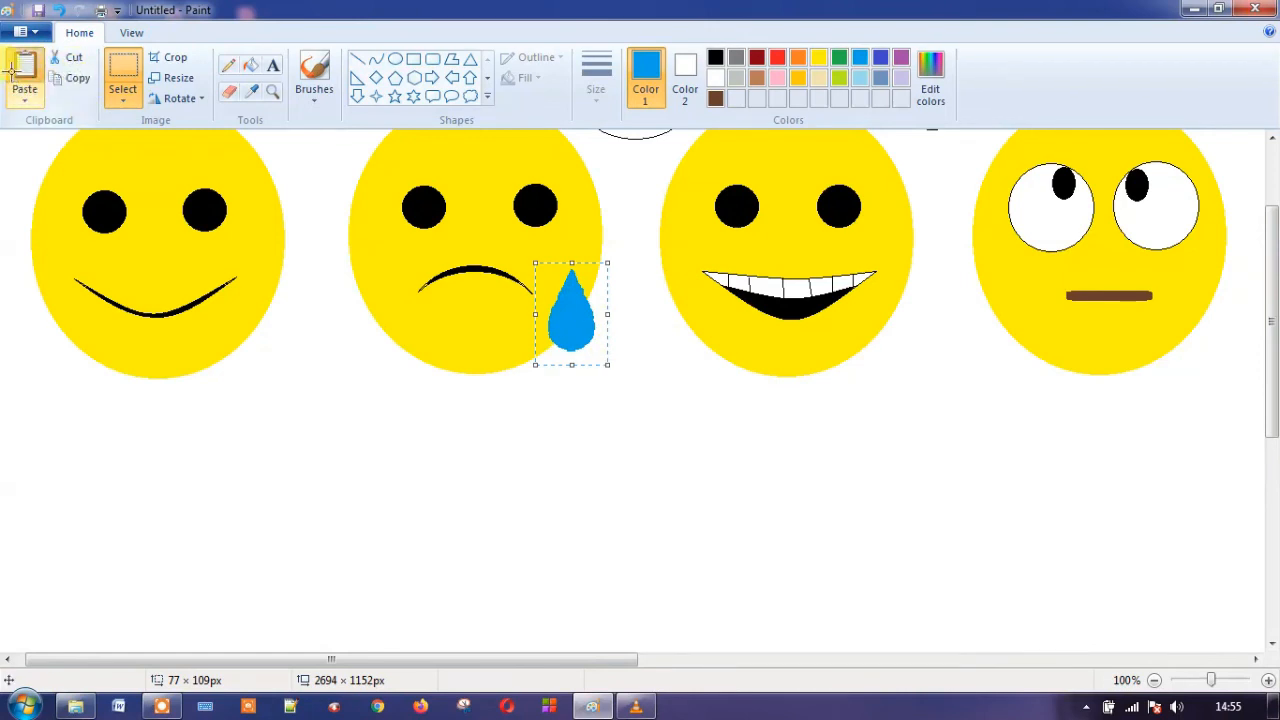
{"action": "left_click", "coordinate": [24, 72]}
{"action": "left_click_drag", "start_coordinate": [40, 180], "coordinate": [393, 307]}
{"action": "left_click_drag", "start_coordinate": [489, 660], "coordinate": [549, 640]}
{"action": "left_click", "coordinate": [314, 419]}
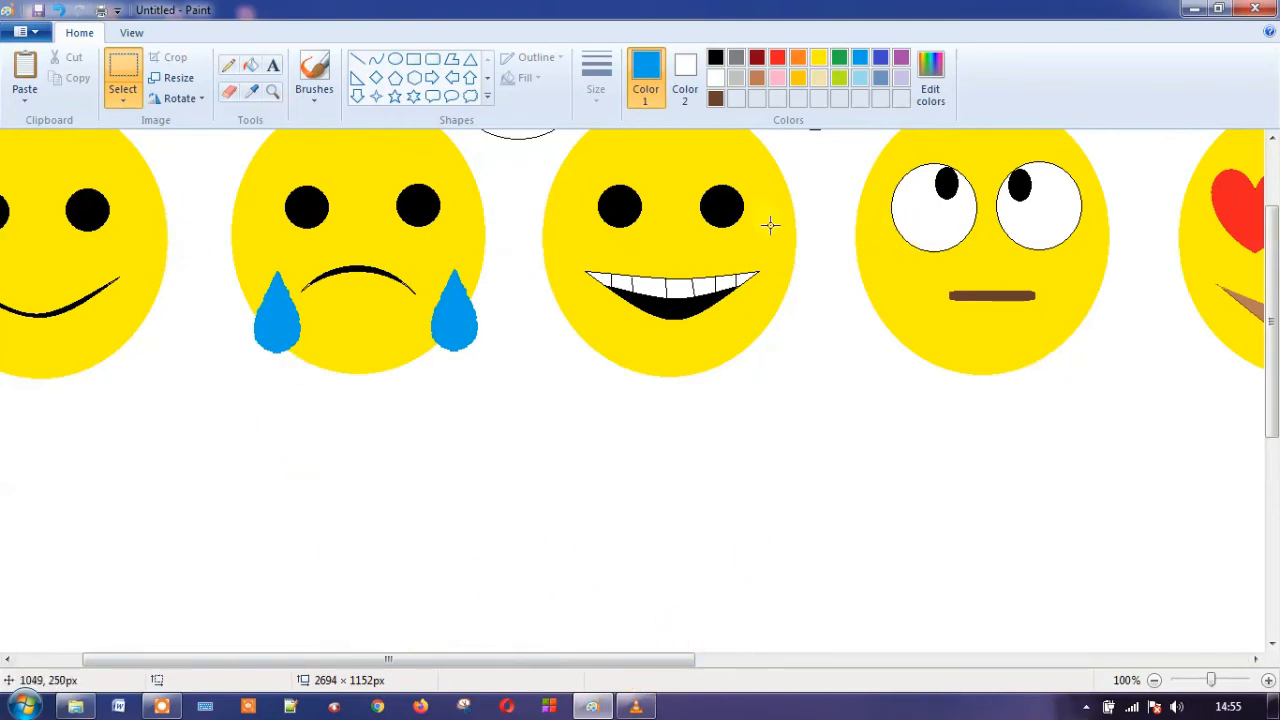
- Erase the leftover black dot, triangle, curved mouth outlines, small oval and circle from the white space above the faces
{"action": "left_click", "coordinate": [272, 90]}
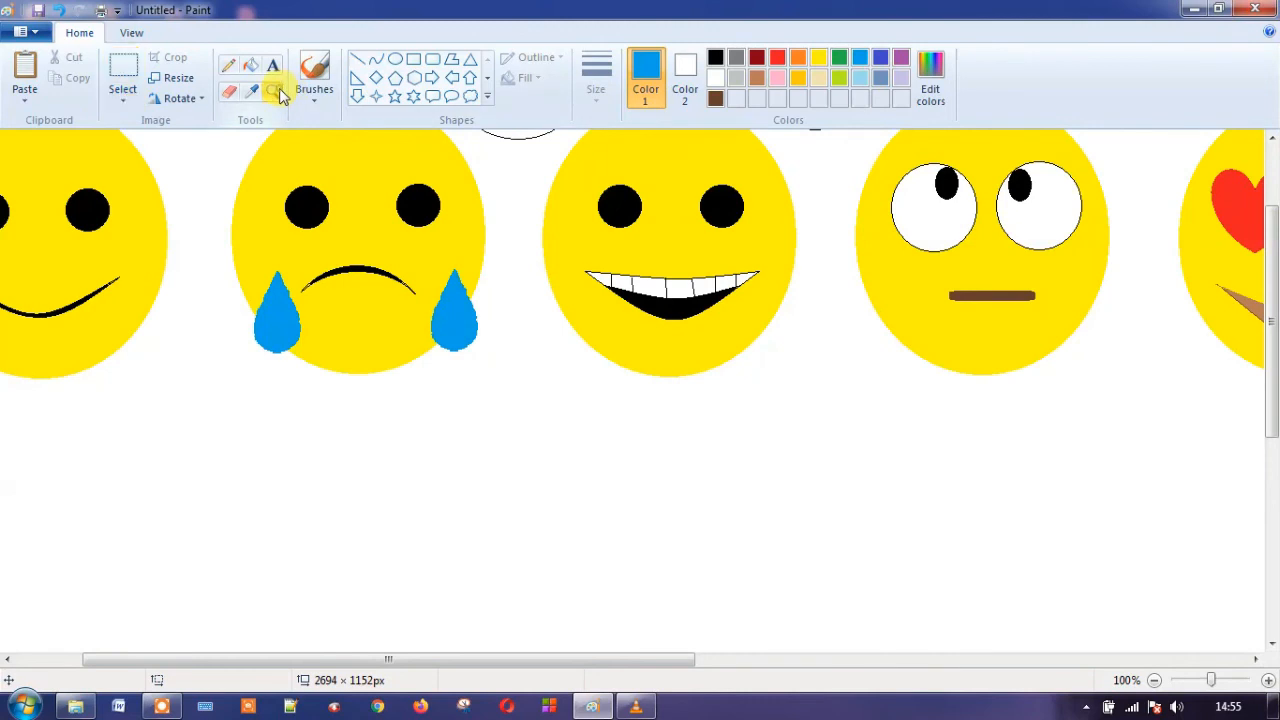
{"action": "right_click", "coordinate": [380, 266]}
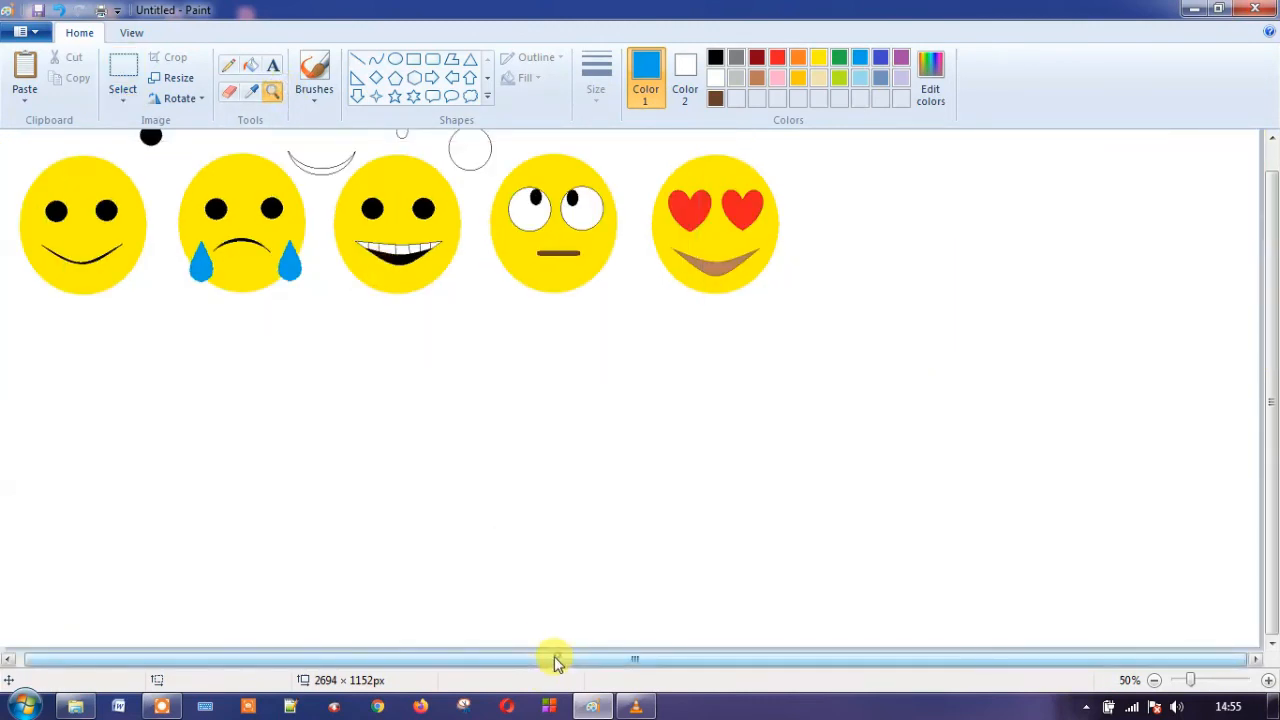
{"action": "left_click_drag", "start_coordinate": [554, 660], "coordinate": [400, 660]}
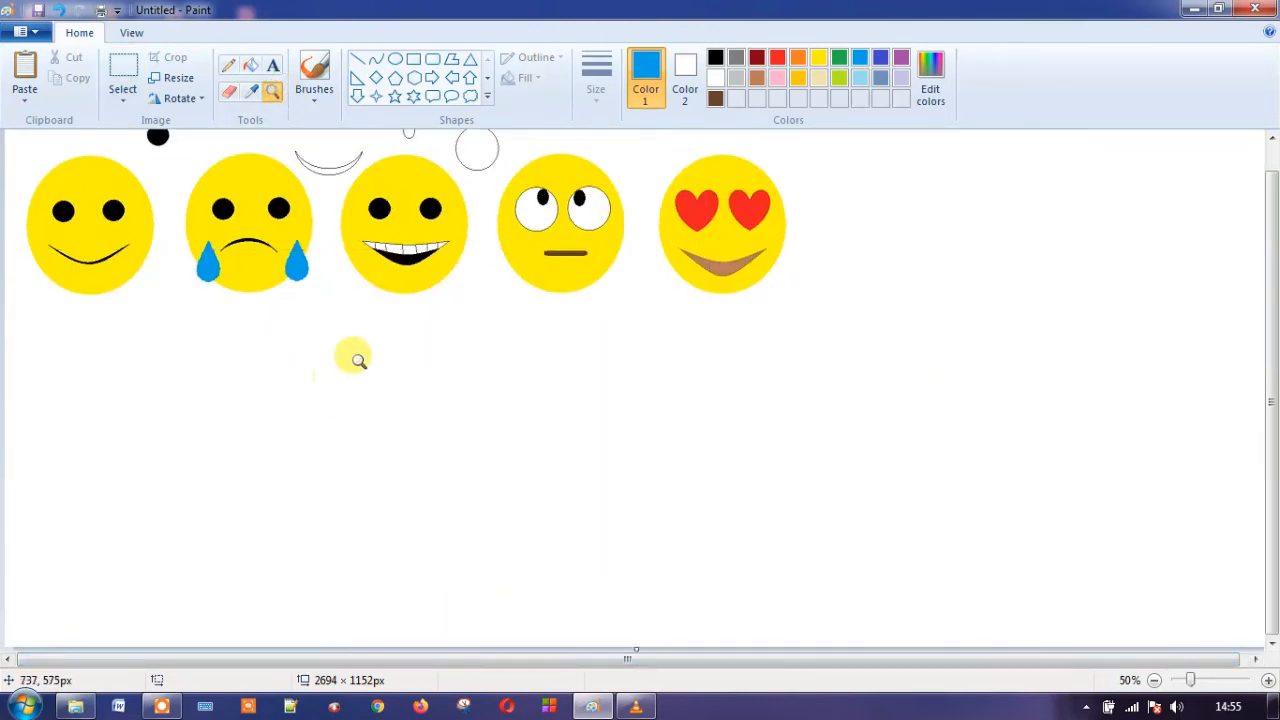
{"action": "left_click", "coordinate": [330, 223]}
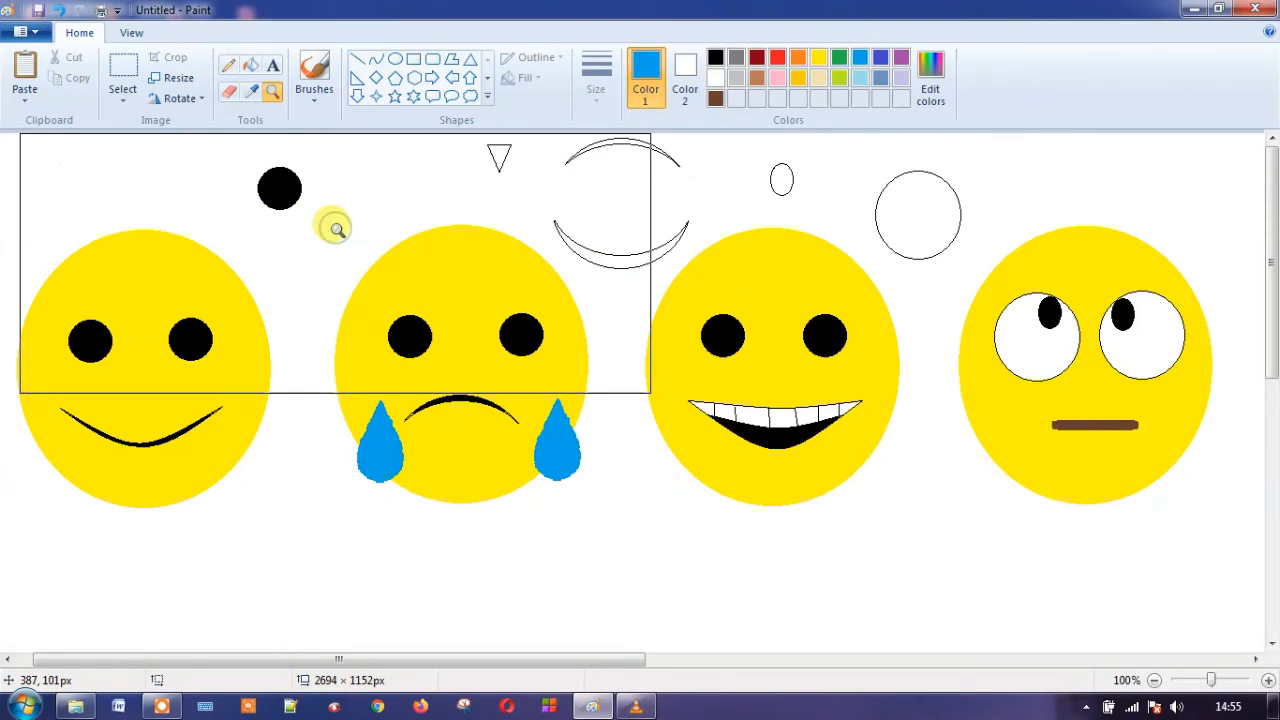
{"action": "left_click", "coordinate": [230, 92]}
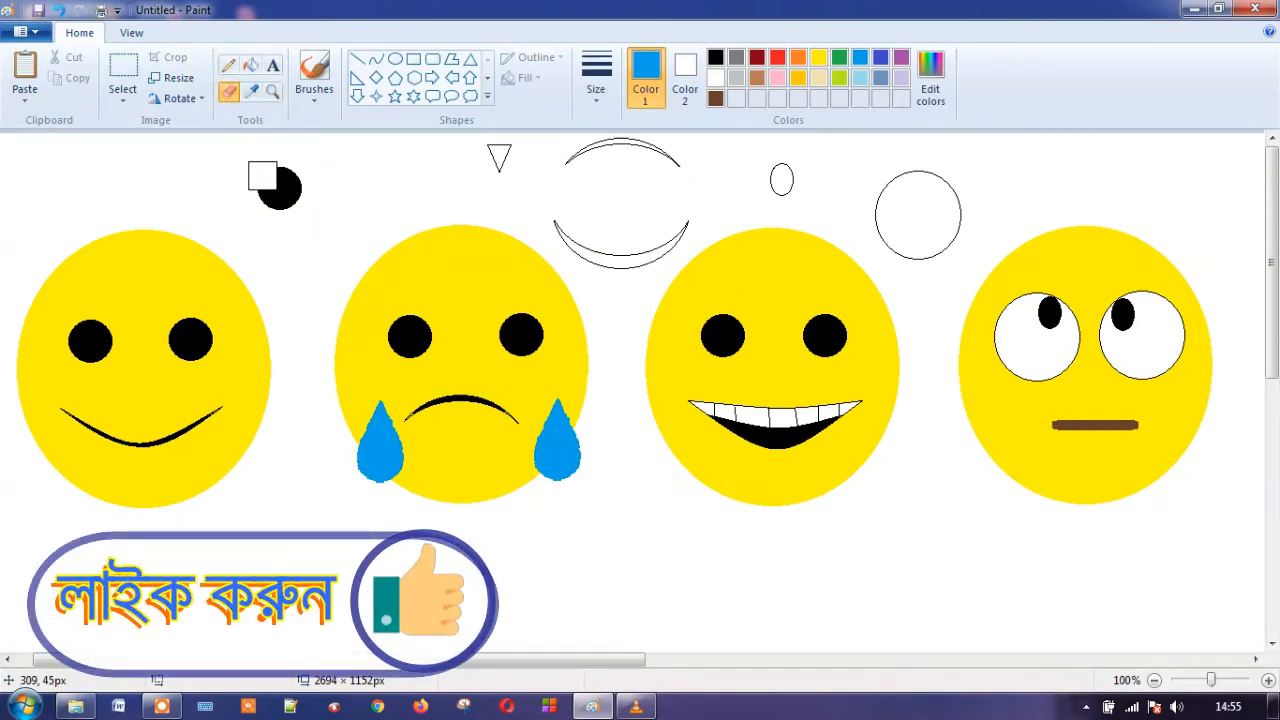
{"action": "mouse_move", "coordinate": [309, 177]}
{"action": "left_mouse_down"}
{"action": "mouse_move", "coordinate": [647, 157]}
{"action": "mouse_move", "coordinate": [838, 166]}
{"action": "left_mouse_up"}
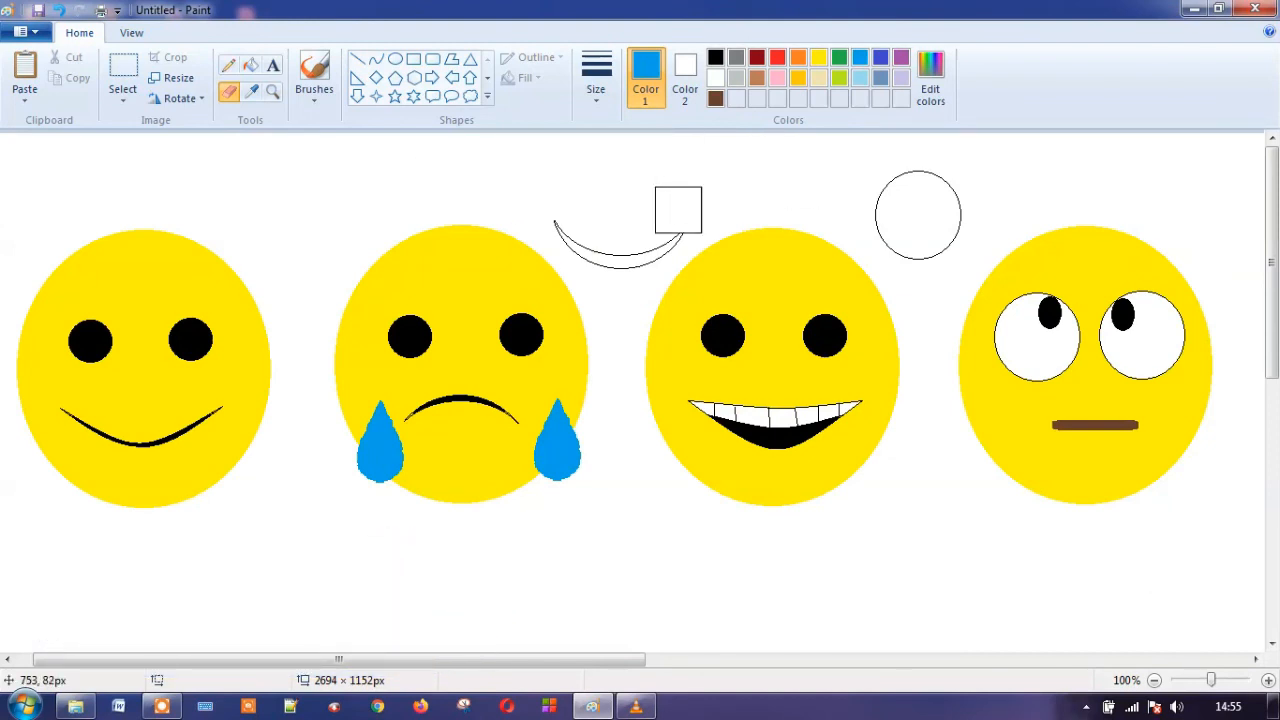
{"action": "mouse_move", "coordinate": [646, 239]}
{"action": "left_mouse_down"}
{"action": "mouse_move", "coordinate": [603, 254]}
{"action": "mouse_move", "coordinate": [571, 227]}
{"action": "left_mouse_up"}
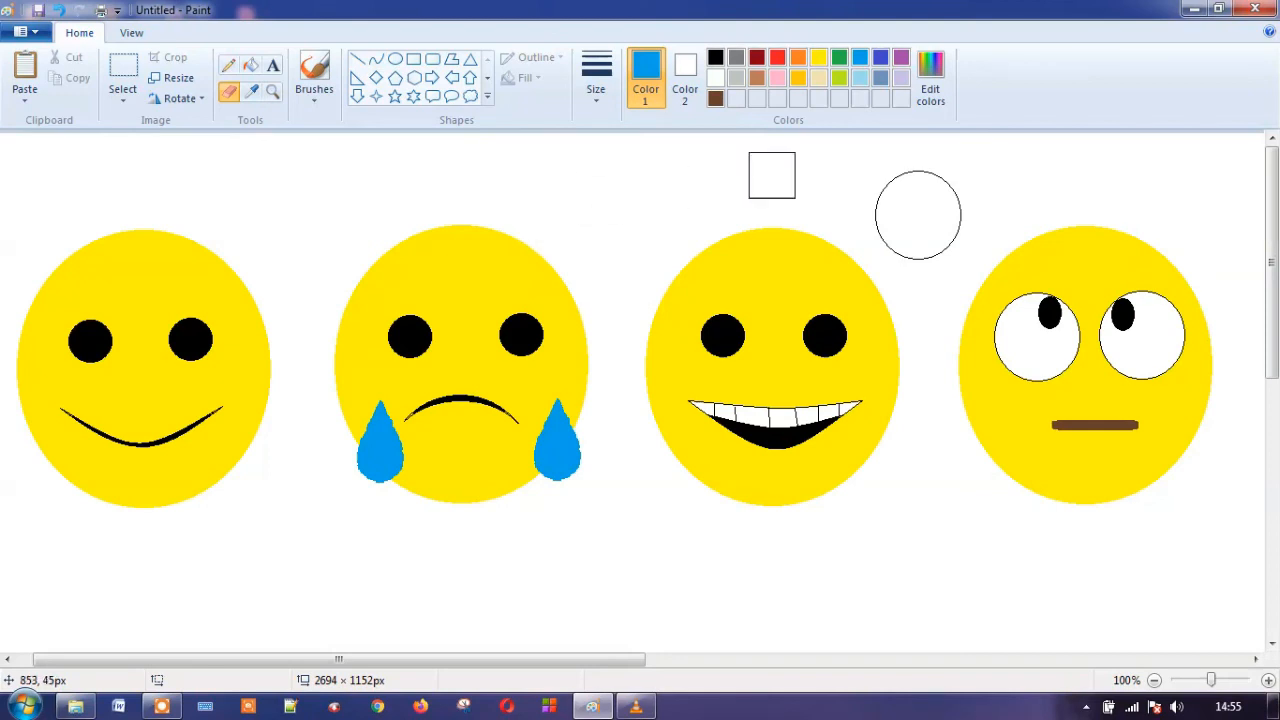
{"action": "mouse_move", "coordinate": [772, 175]}
{"action": "left_mouse_down"}
{"action": "mouse_move", "coordinate": [1001, 182]}
{"action": "mouse_move", "coordinate": [879, 207]}
{"action": "mouse_move", "coordinate": [903, 239]}
{"action": "mouse_move", "coordinate": [956, 220]}
{"action": "left_mouse_up"}
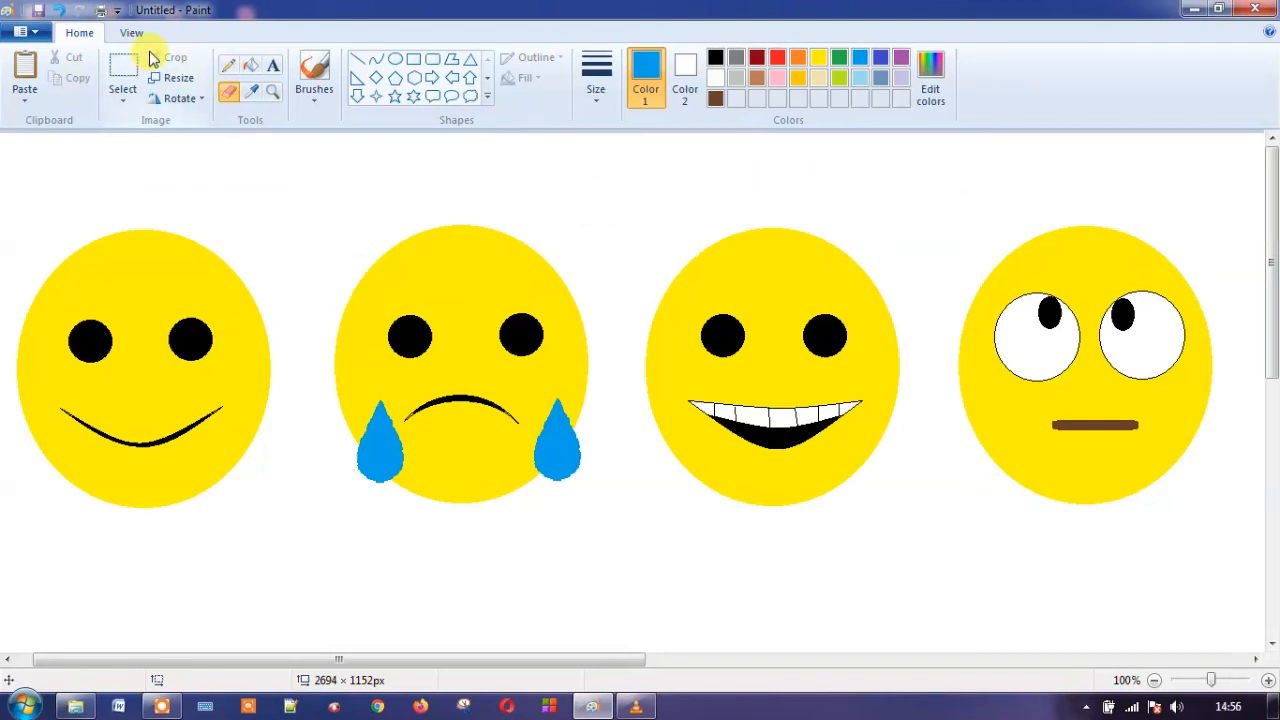
{"action": "left_click", "coordinate": [268, 97]}
{"action": "right_click", "coordinate": [450, 211]}
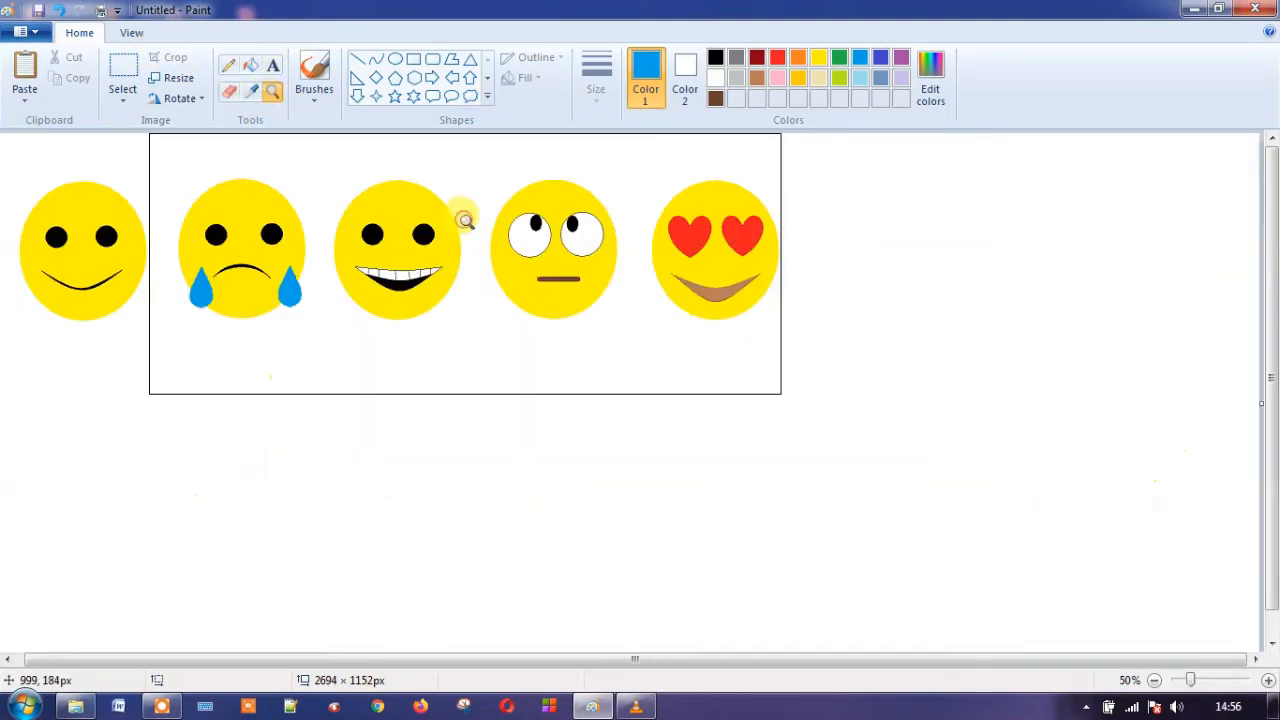